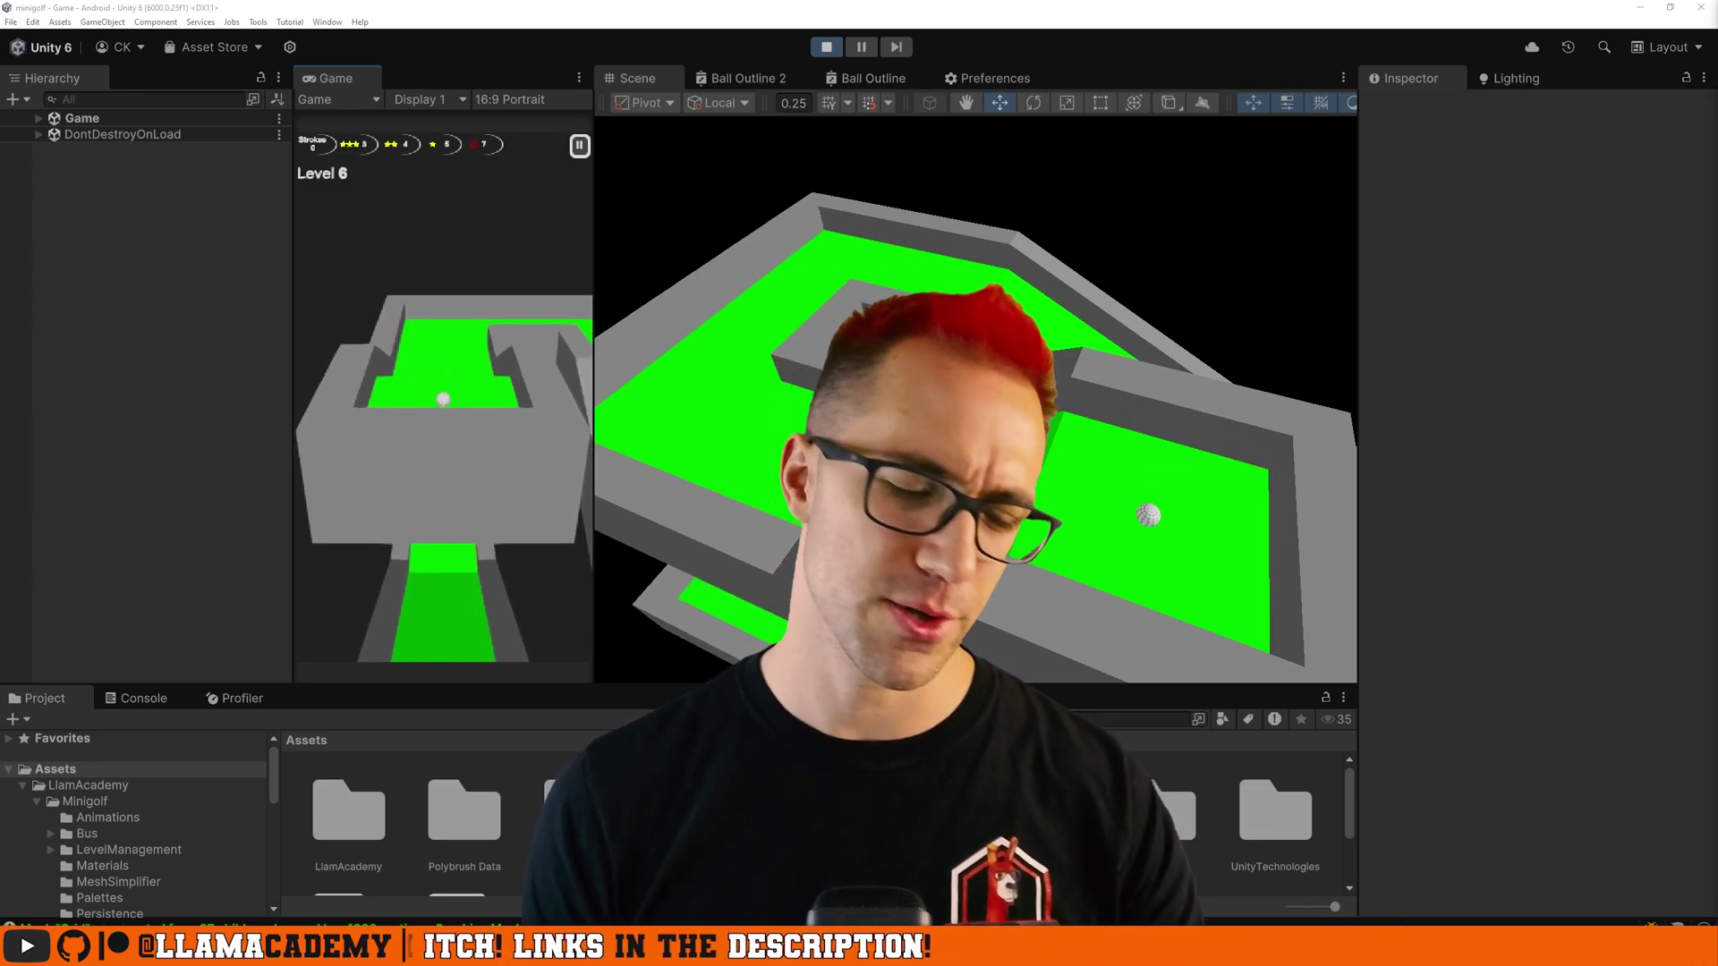
Step: Focus the running minigolf game so the MainCamera can be edited
left_click(481, 471)
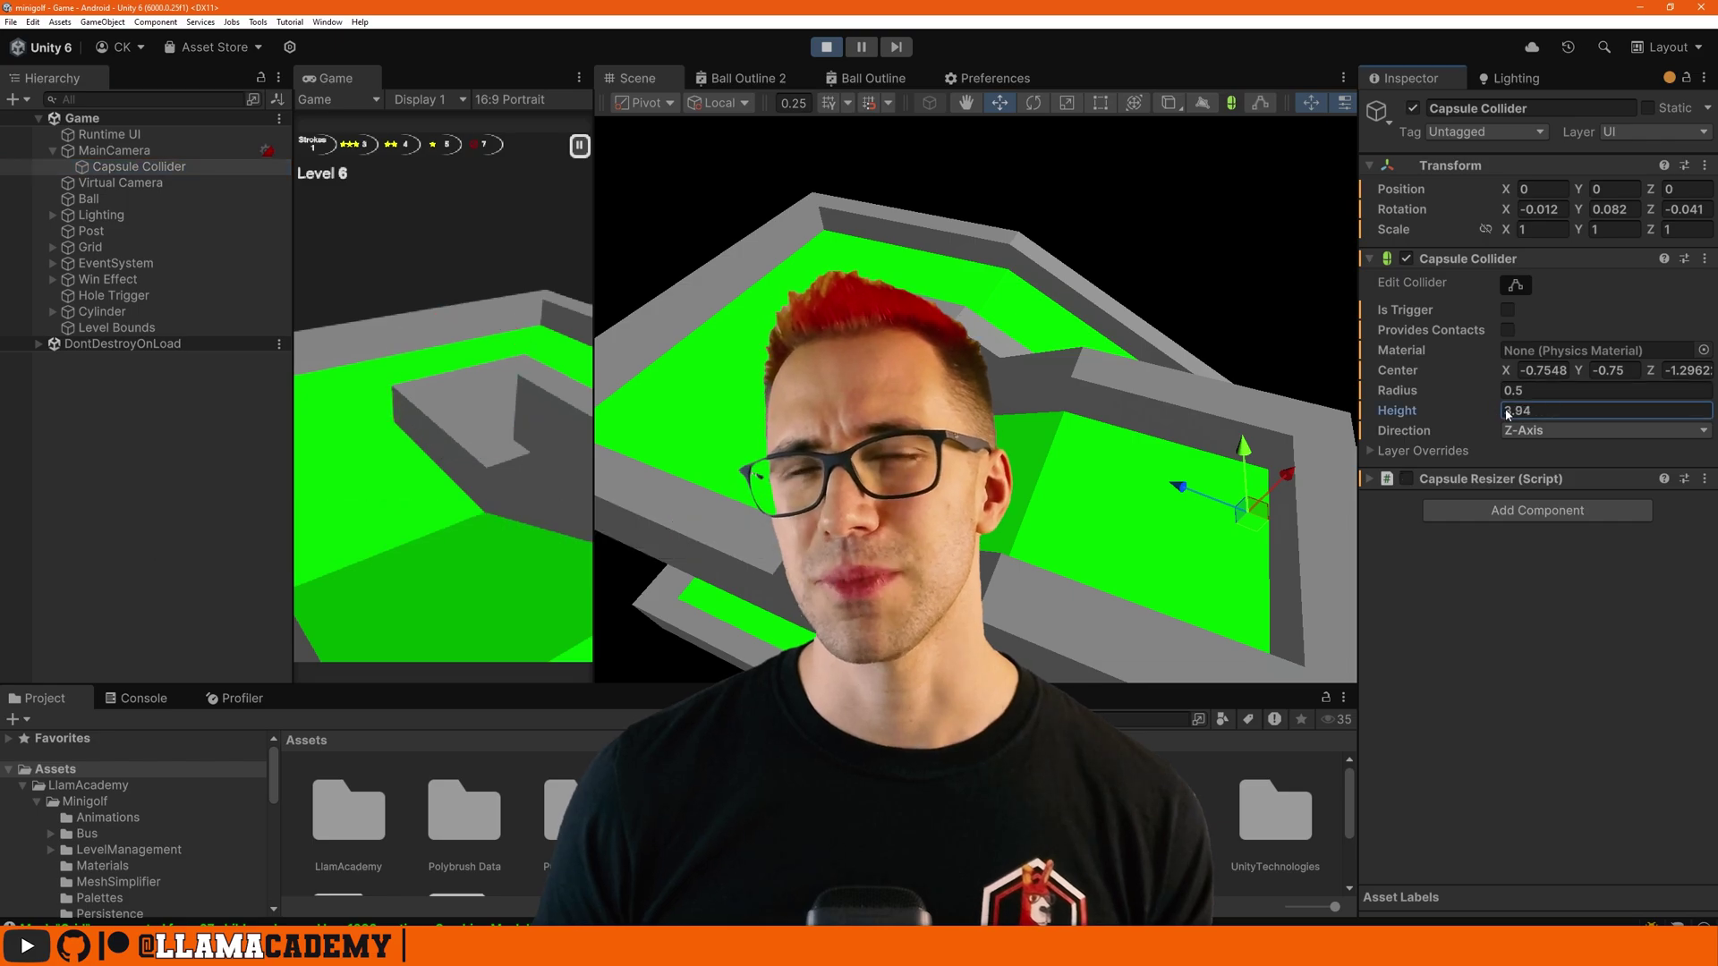
Step: Set the MainCamera Capsule Collider Height to 6.46 and shrink its Radius to about 0.21
type("4.9")
key("BackSpace")
key("BackSpace")
key("BackSpace")
type("6.46")
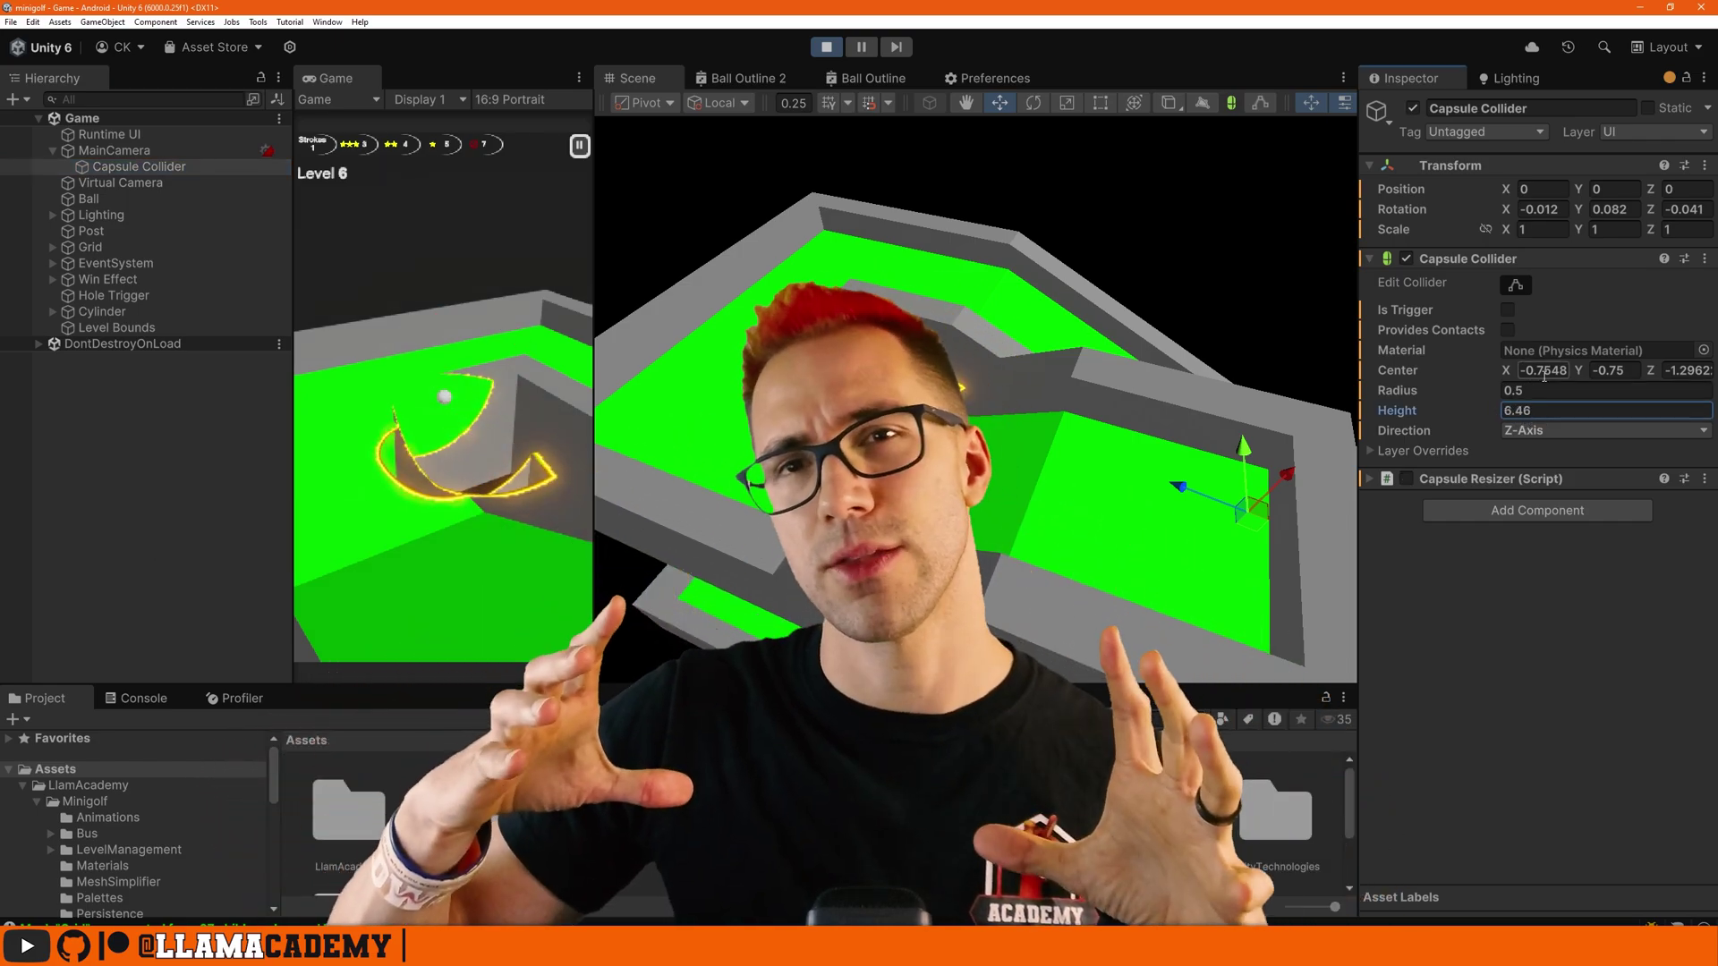
left_click(1501, 395)
left_click_drag(1501, 395, 1490, 404)
left_click(448, 427)
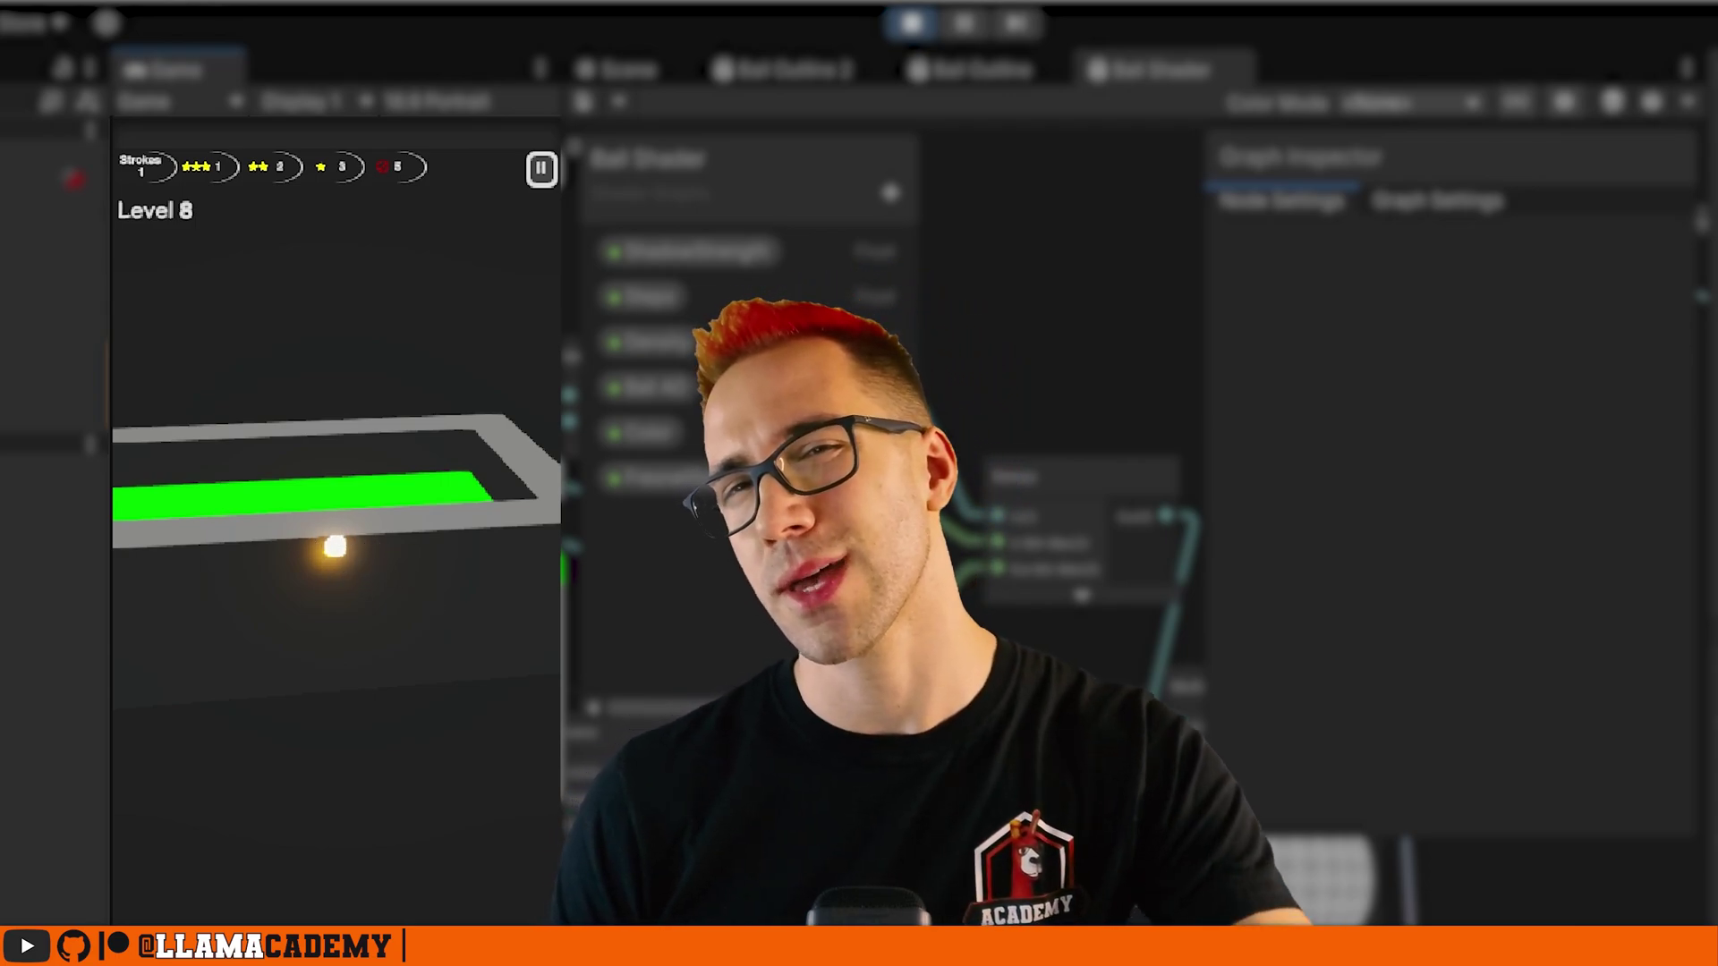
key("Left")
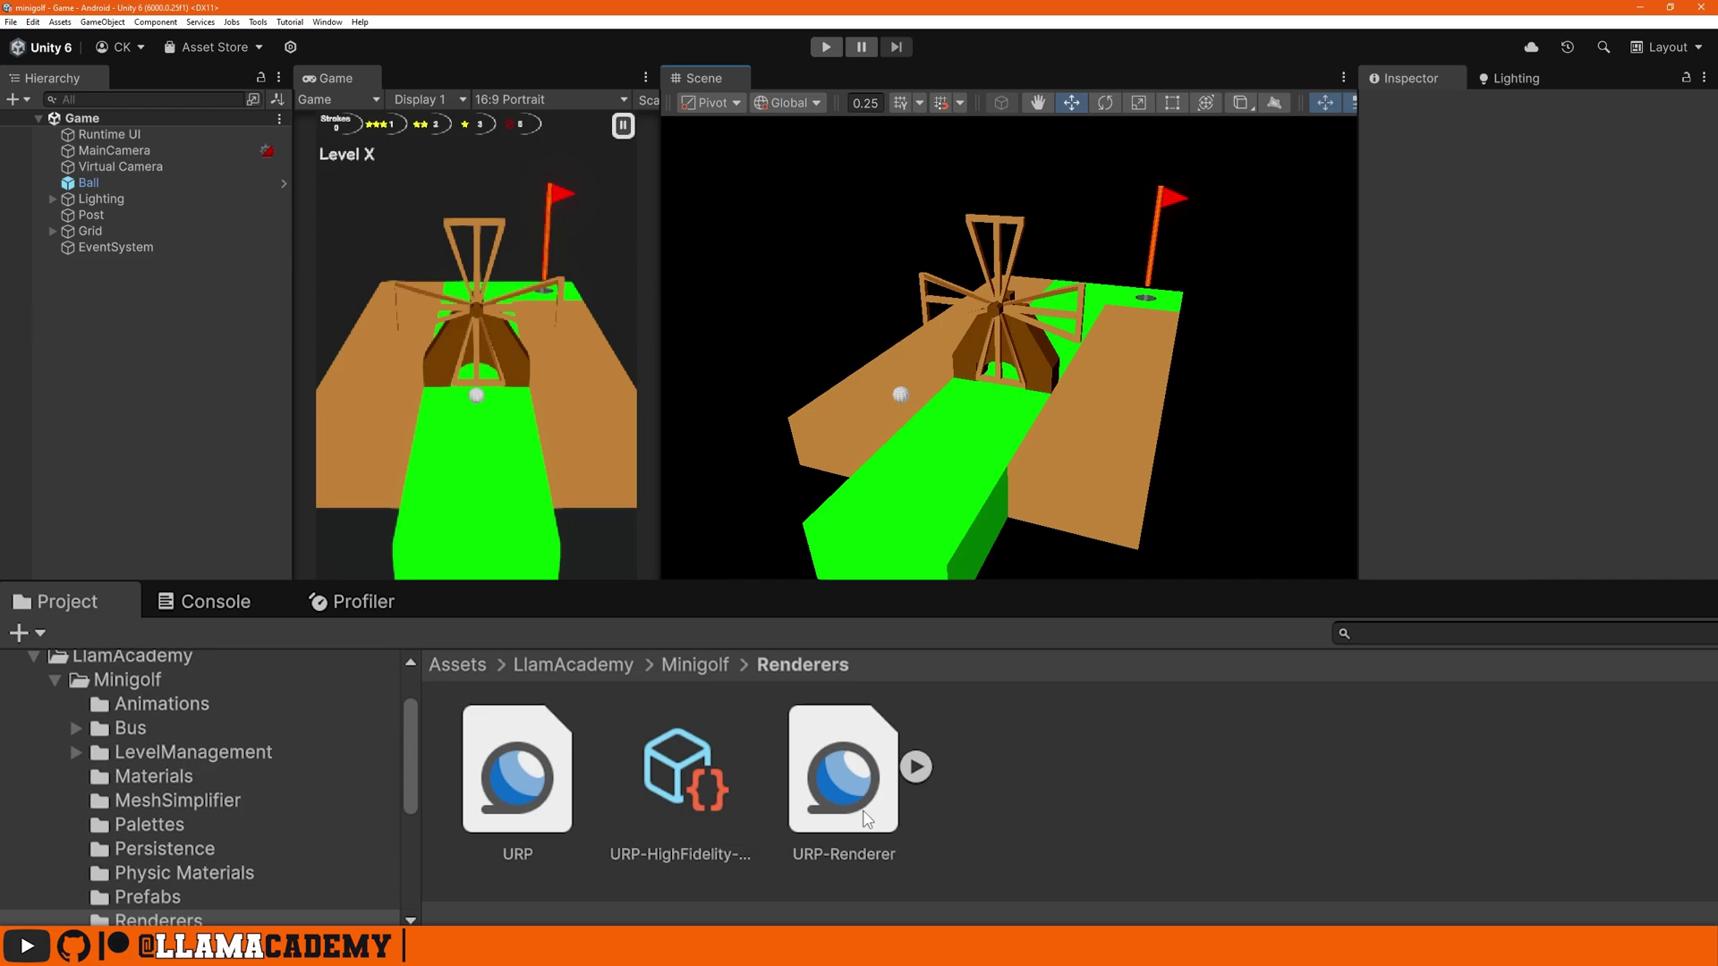
Step: Locate the Quality settings' URP pipeline asset and show it in the Inspector
left_click(866, 817)
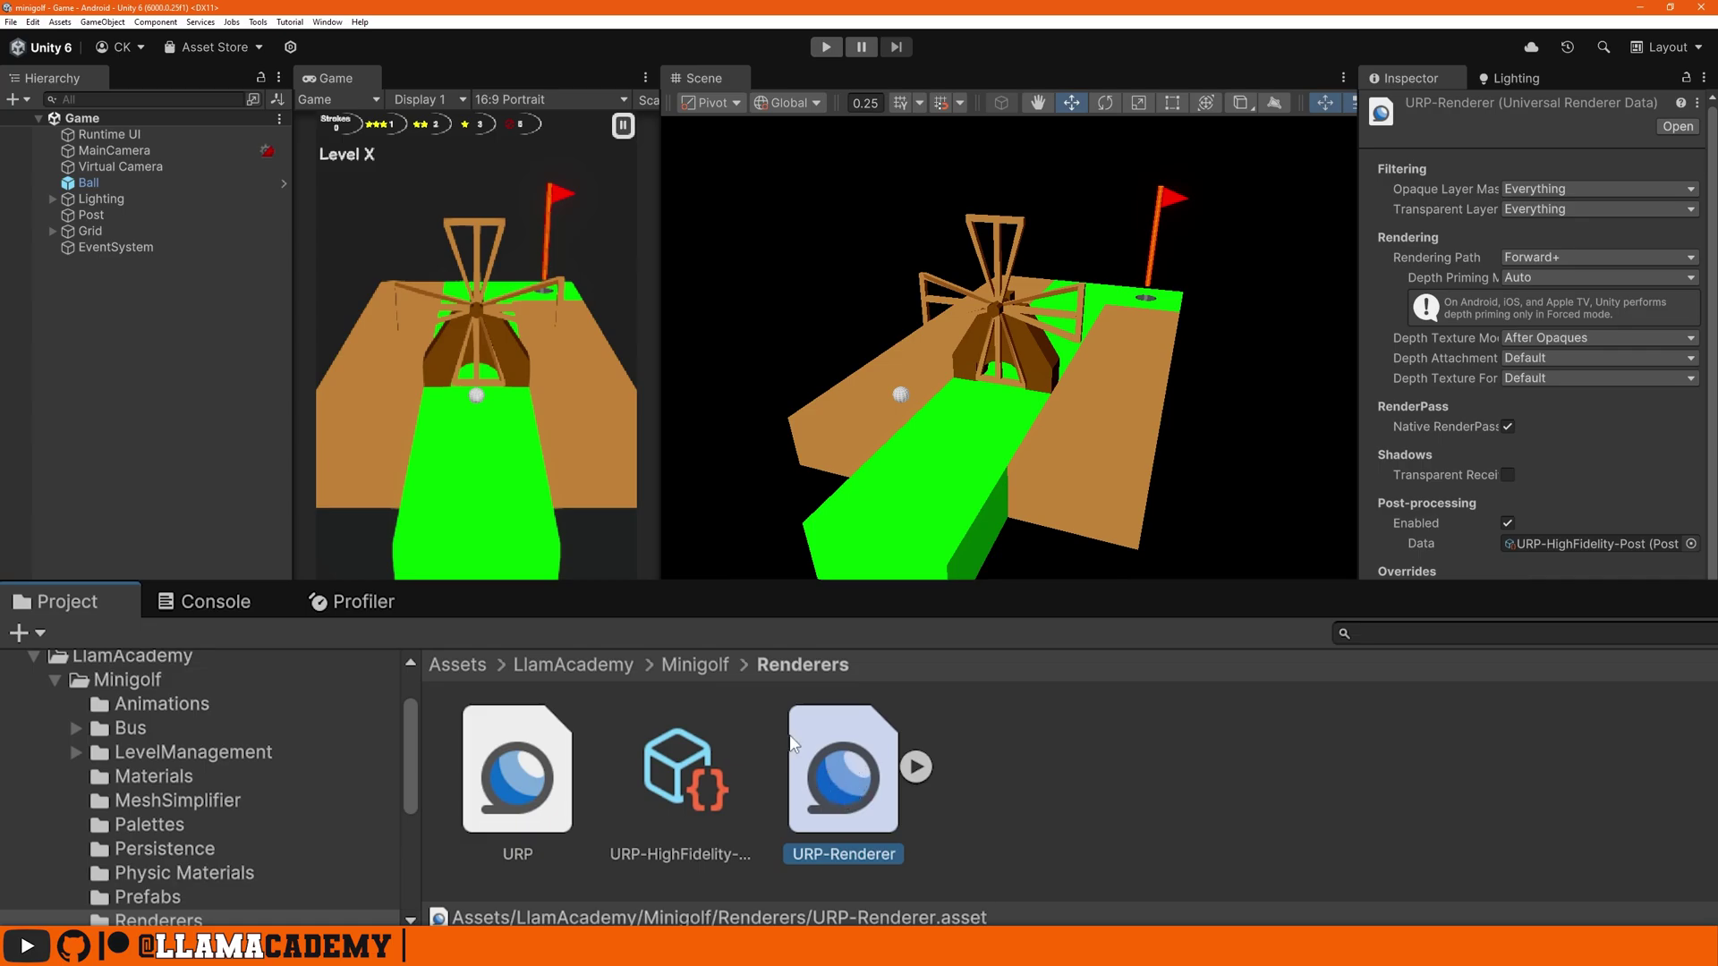
left_click(32, 22)
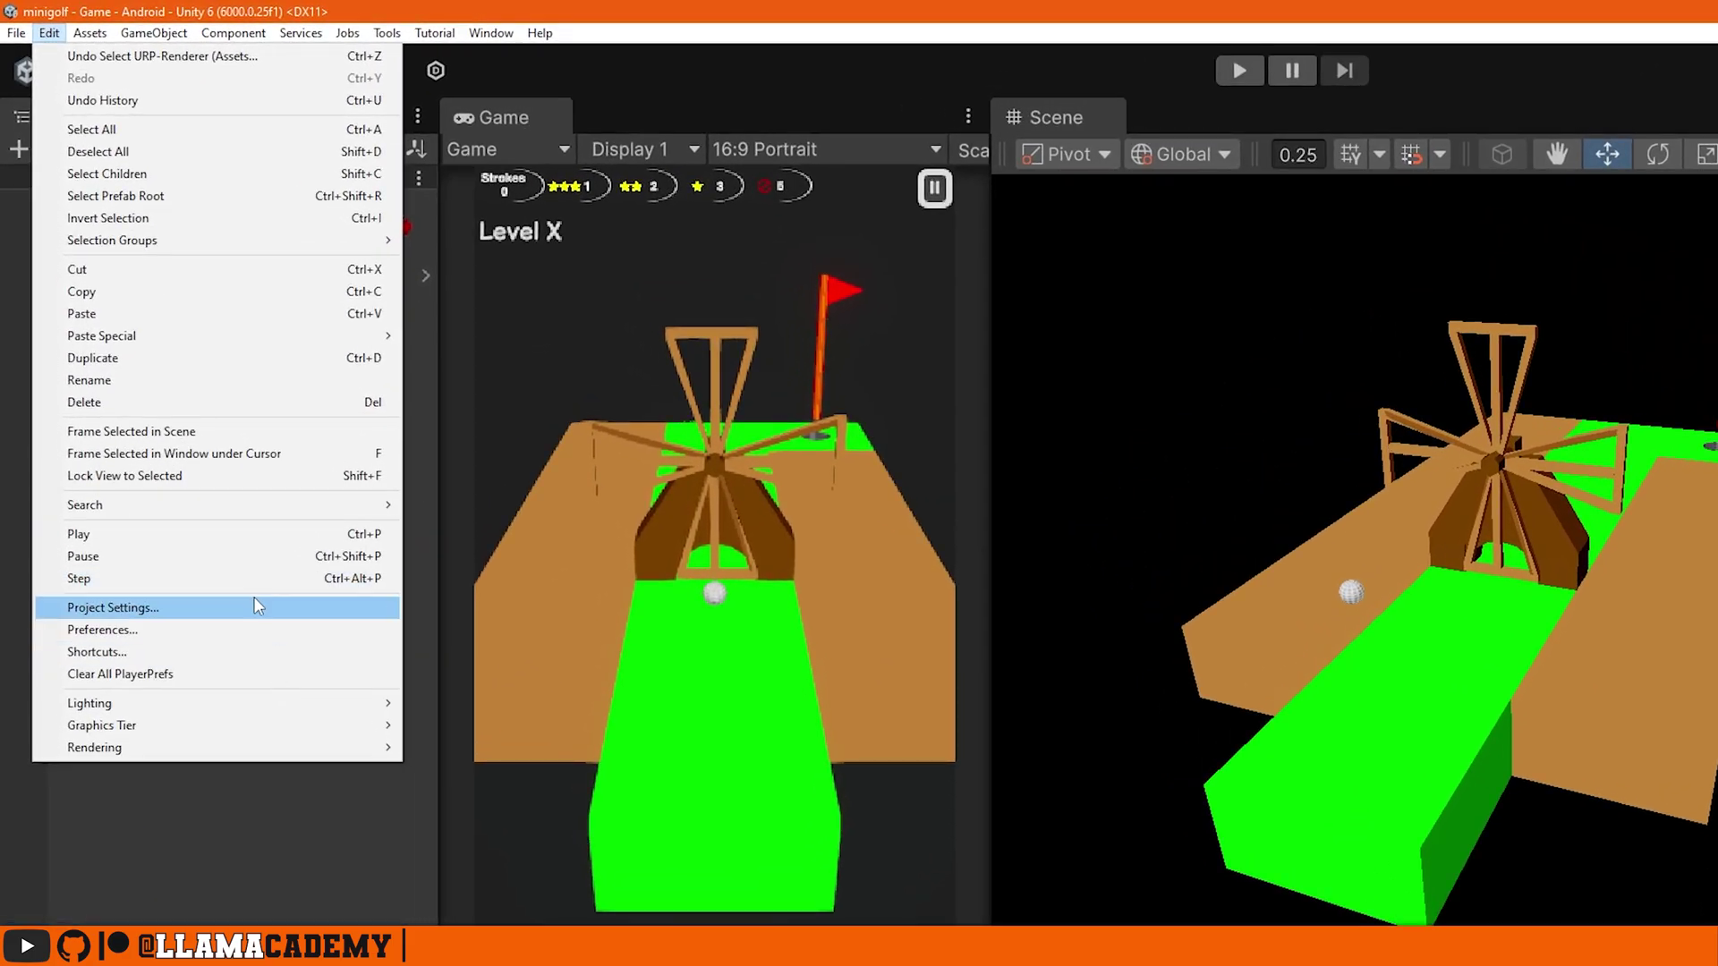
left_click(256, 607)
left_click_drag(1061, 201, 758, 52)
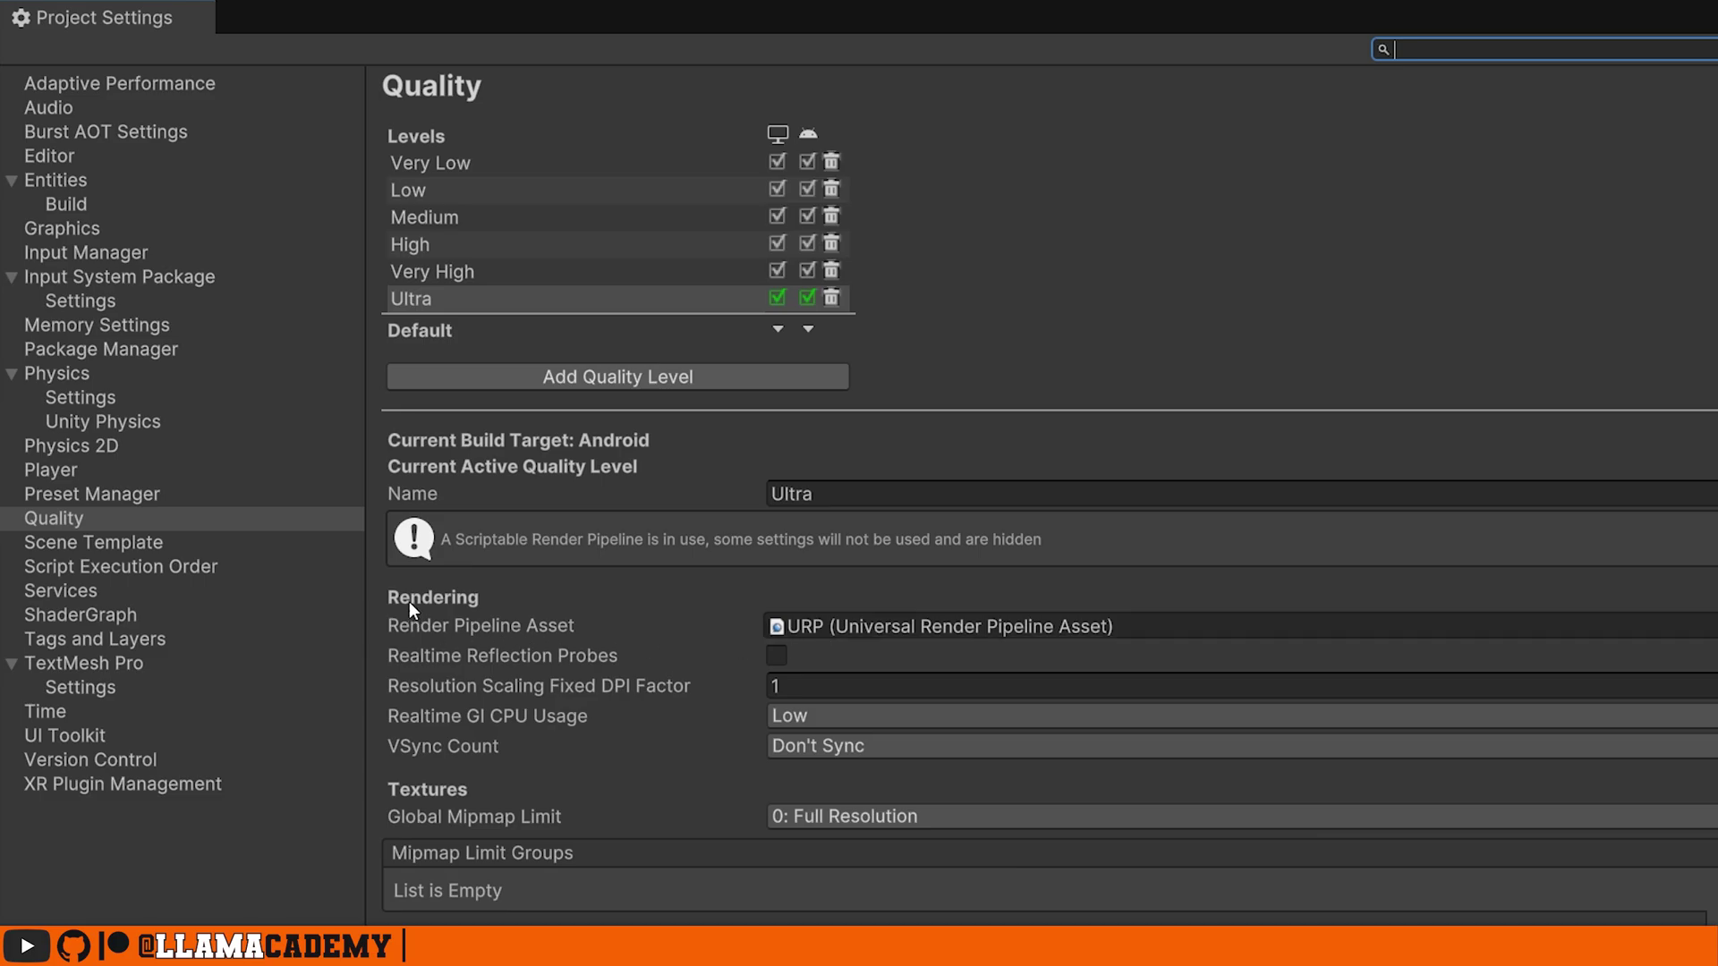
left_click(846, 626)
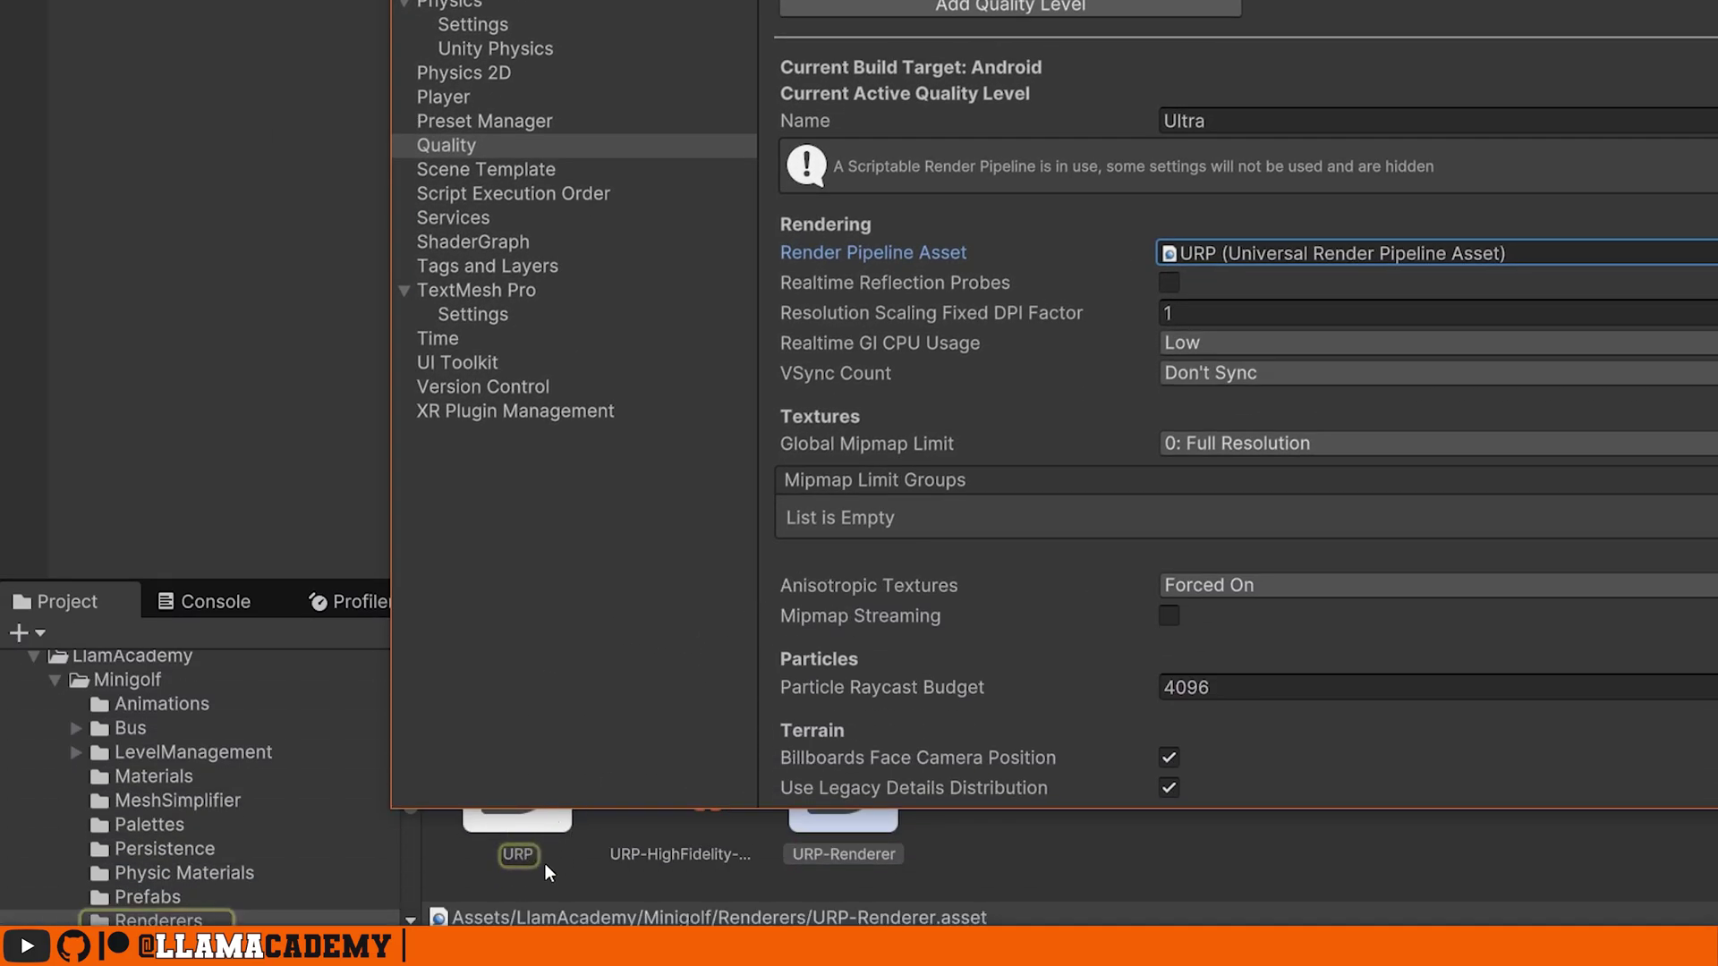
left_click(546, 859)
left_click(519, 855)
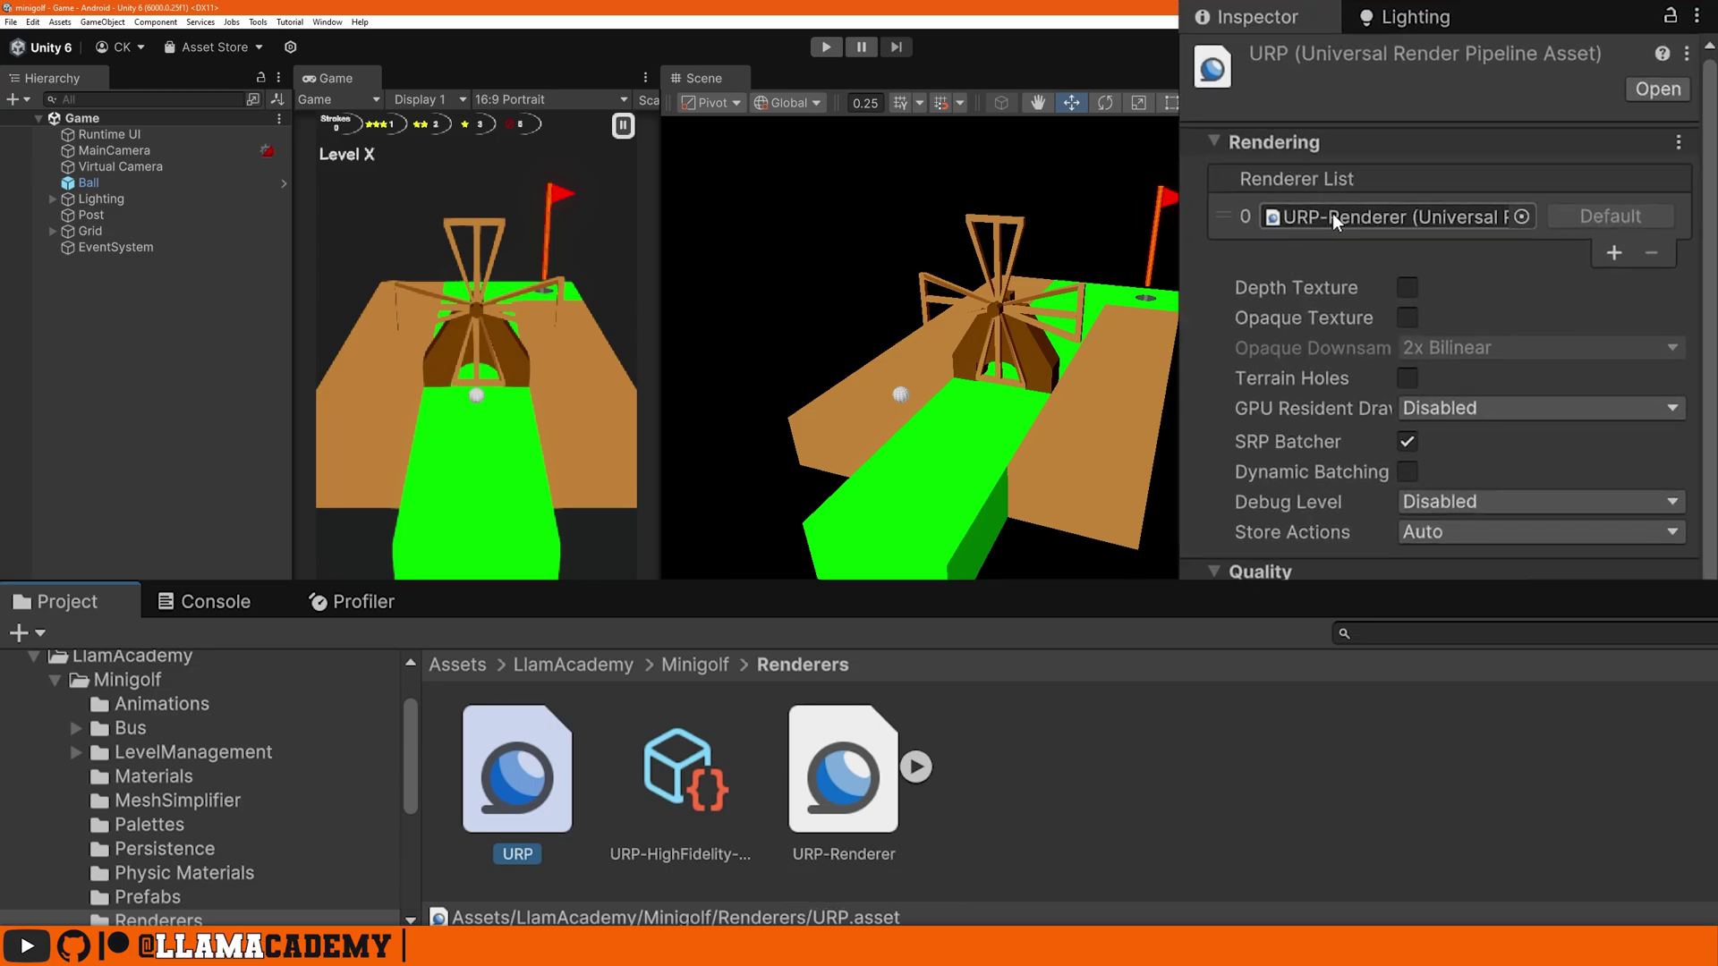
Step: Add a Render Objects feature to the URP-Renderer's Renderer Features
left_click(1333, 217)
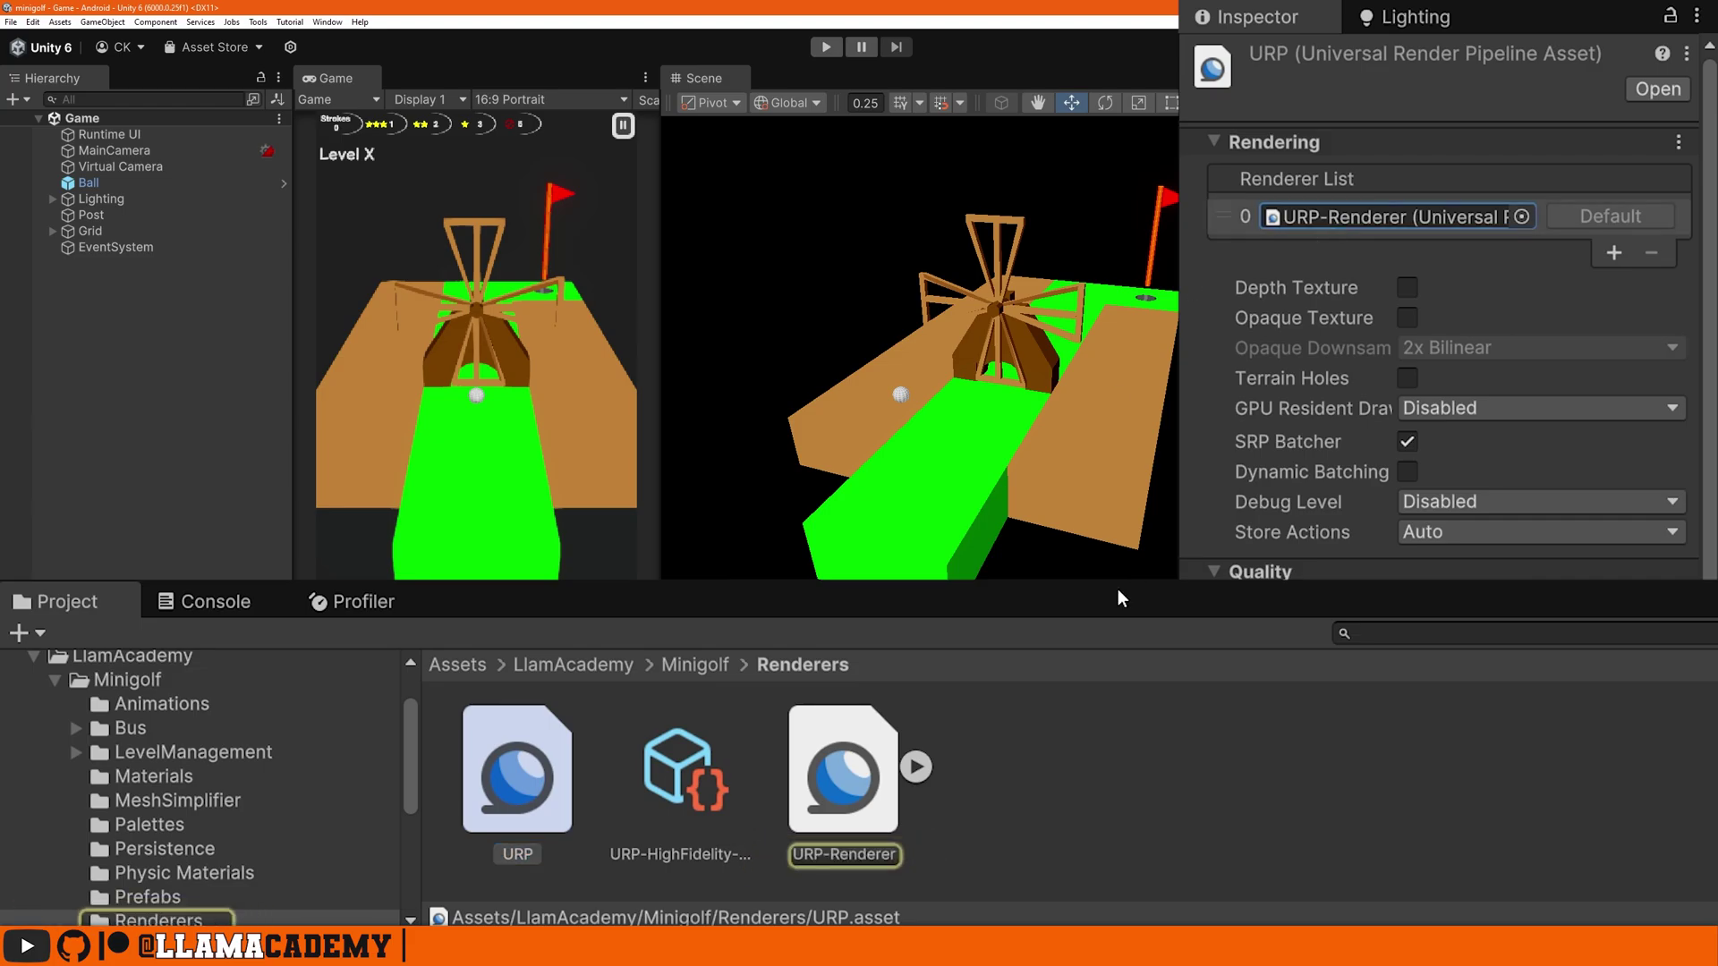
left_click(872, 821)
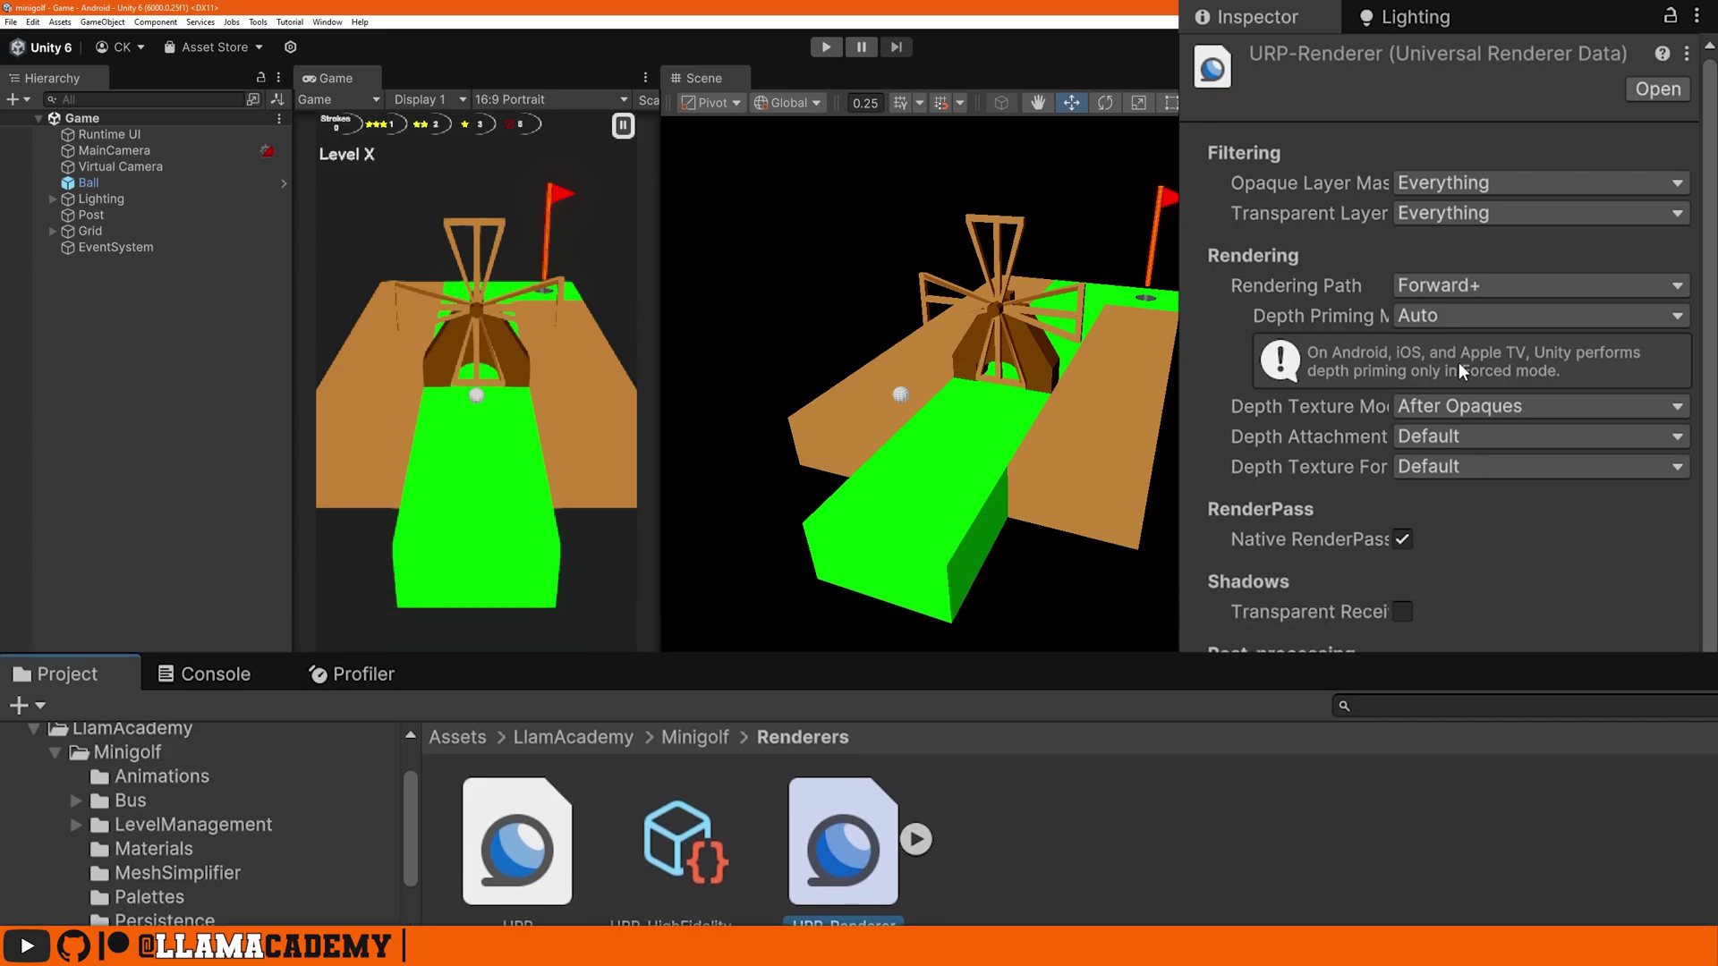
scroll(1490, 624, "down", 10)
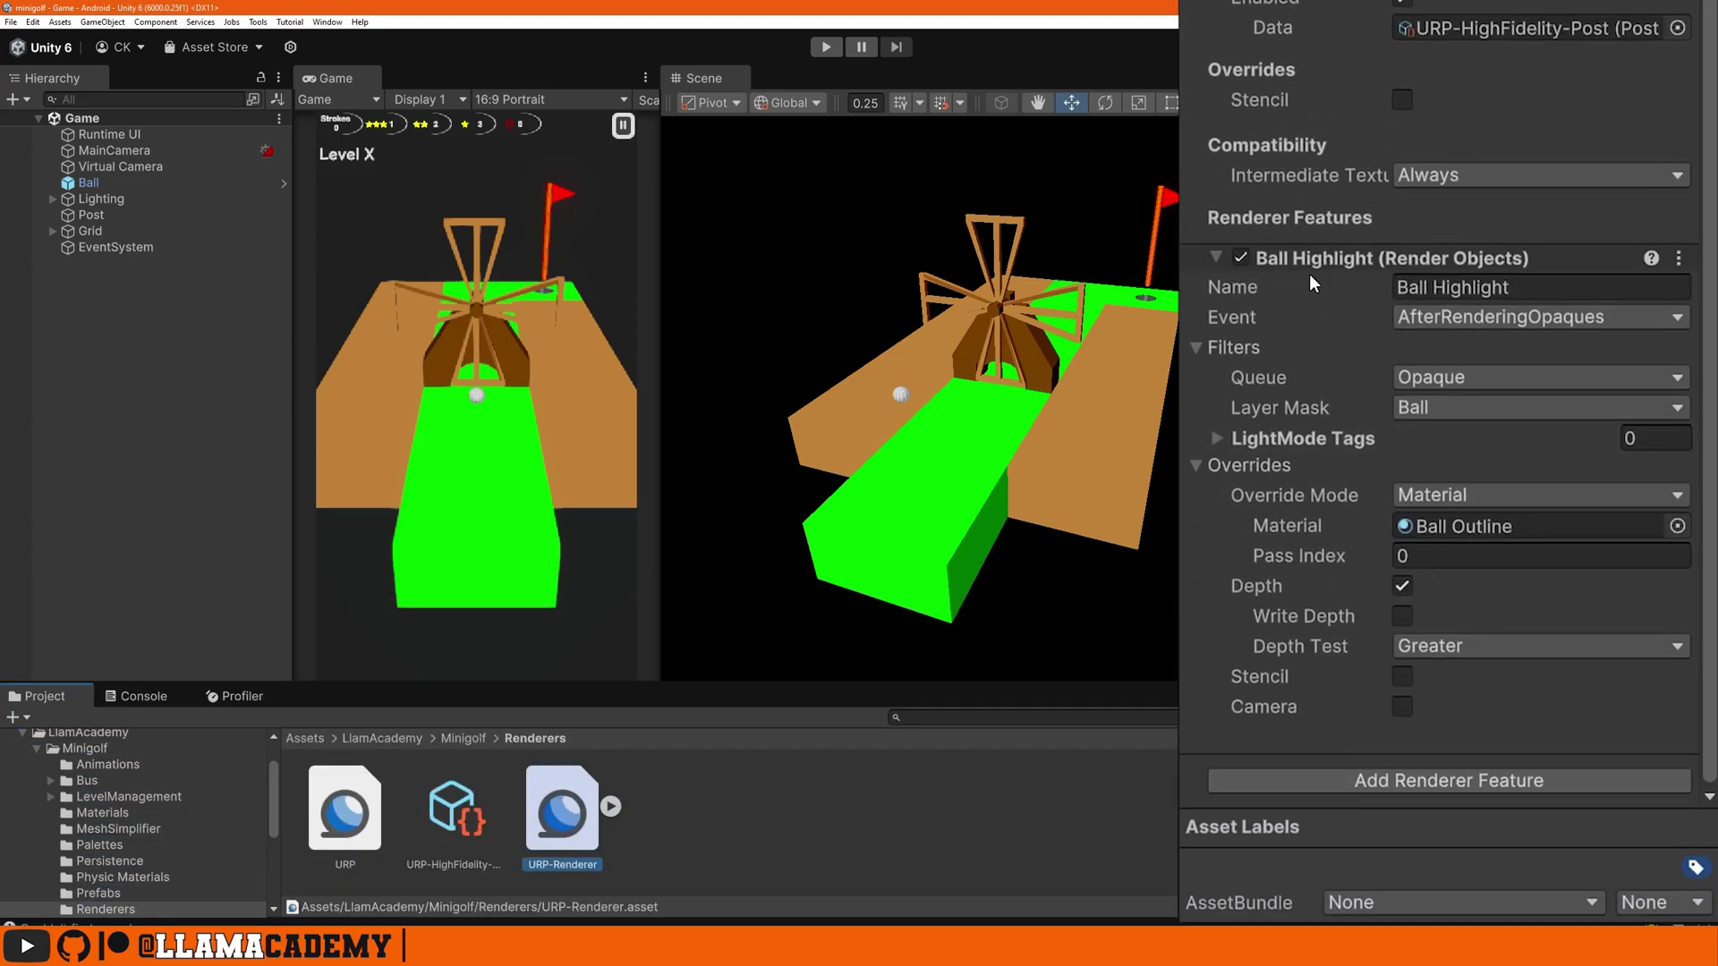
left_click(1365, 780)
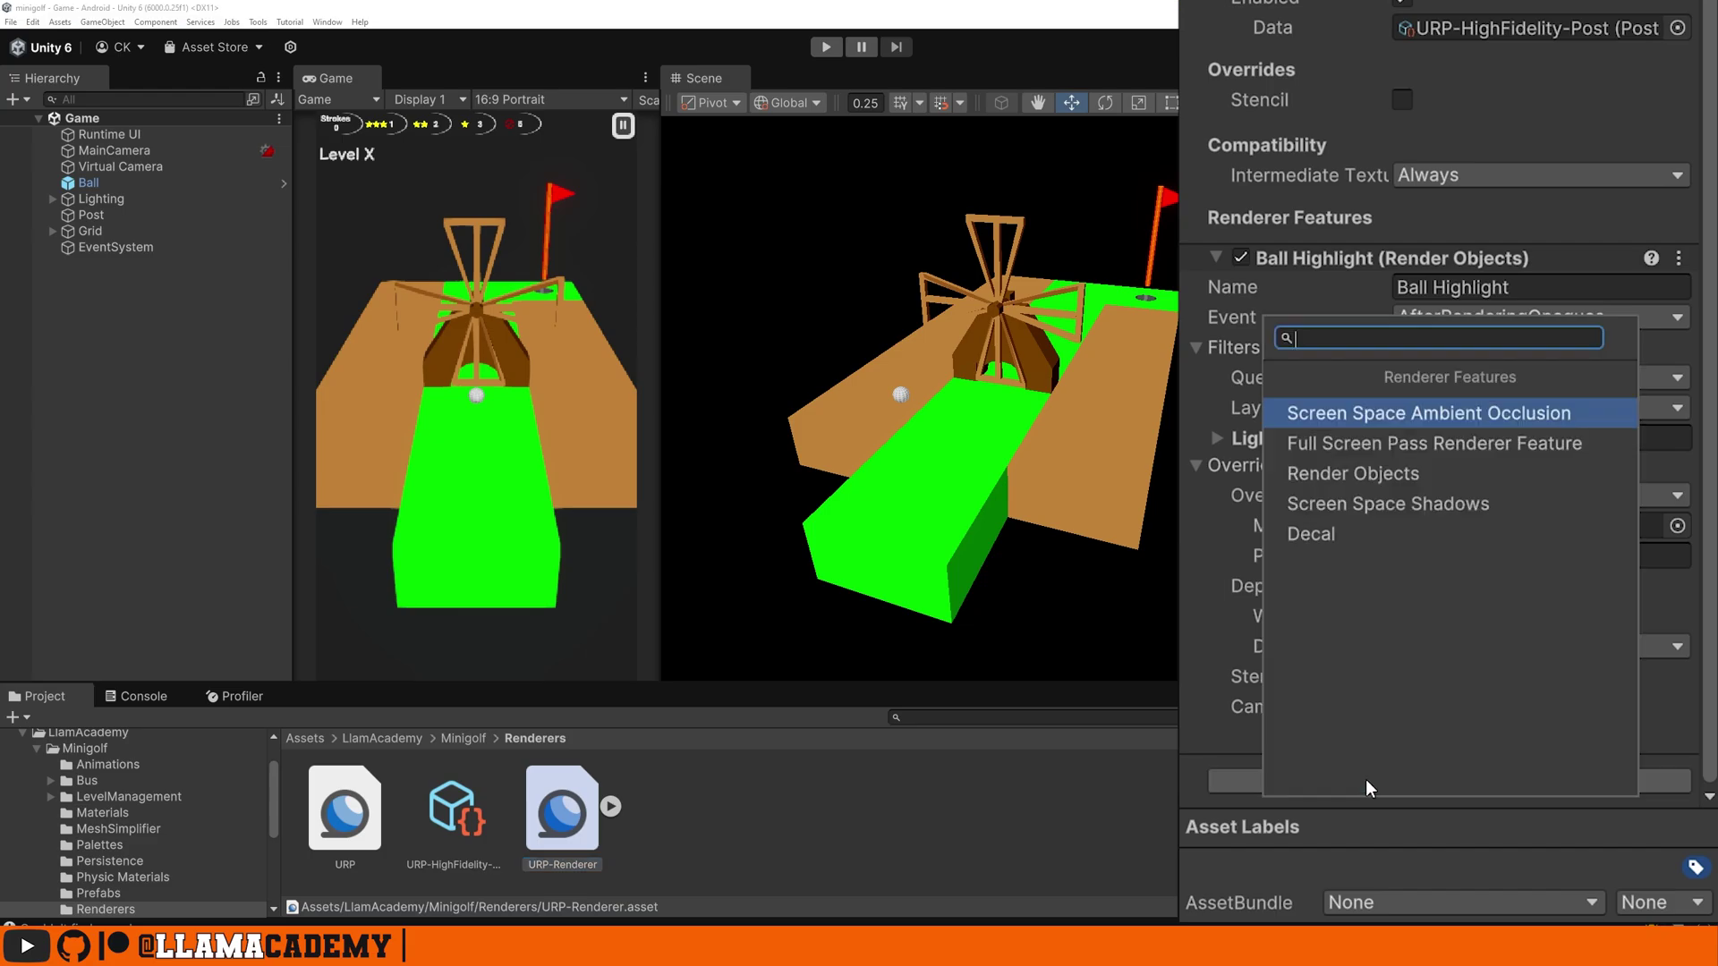
left_click(1414, 480)
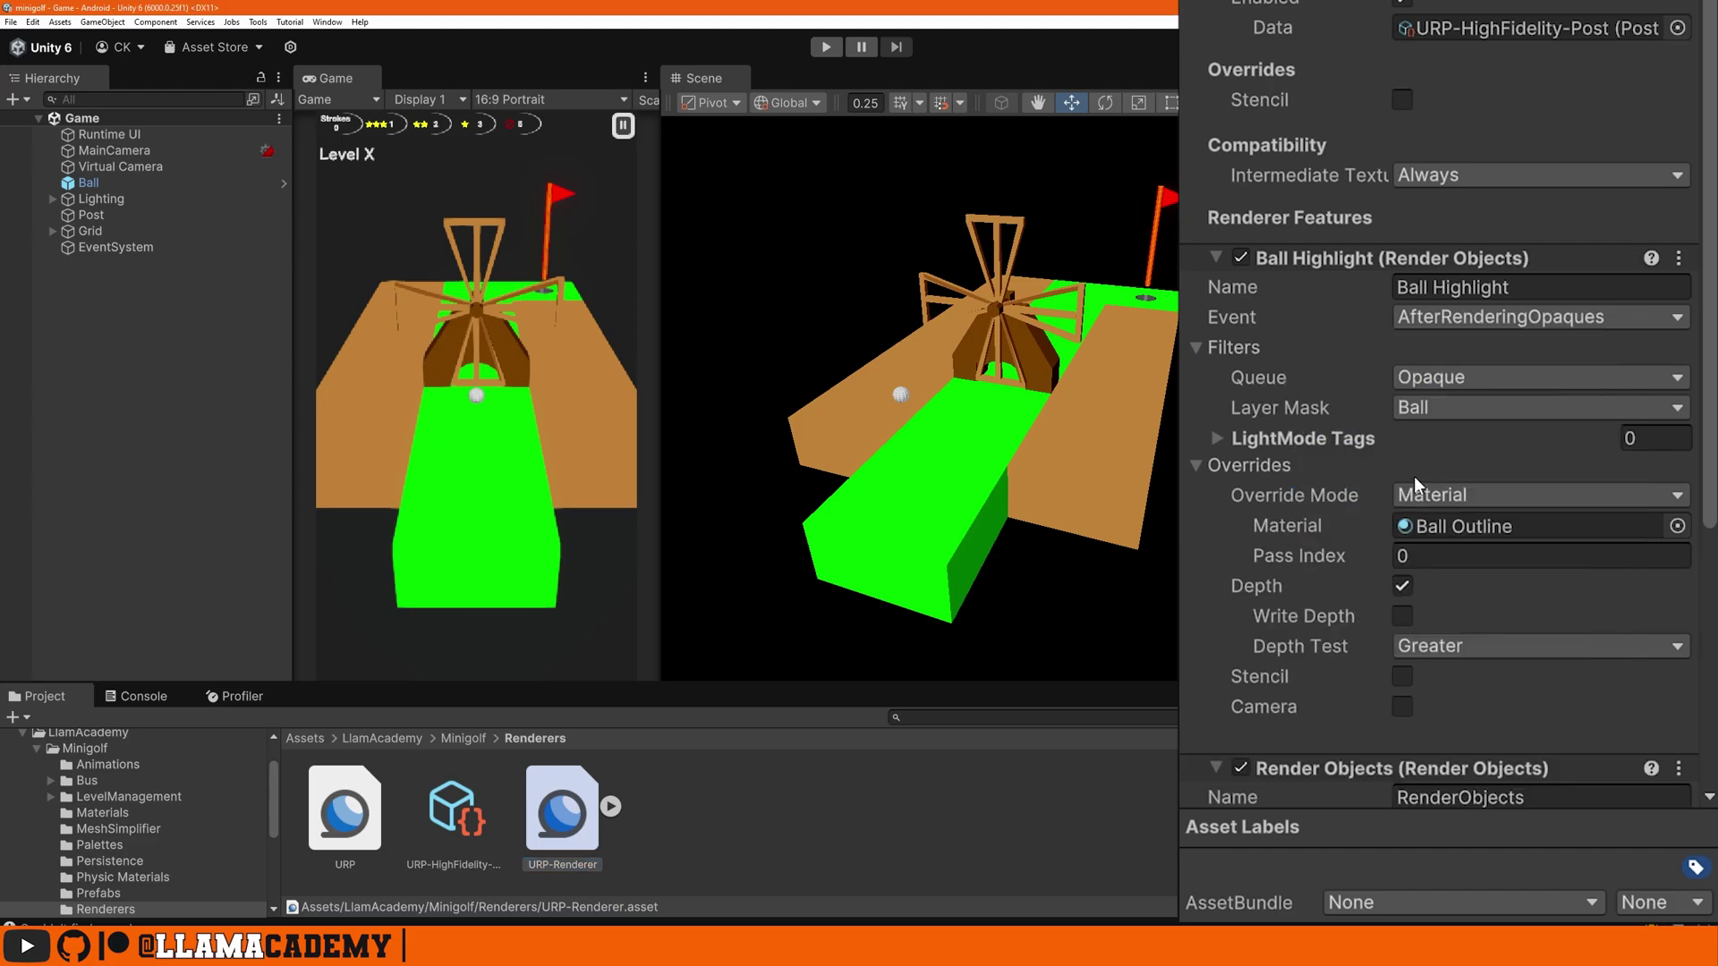
Step: Open the new unnamed Render Objects feature's options menu to remove it
scroll(1396, 403, "down", 5)
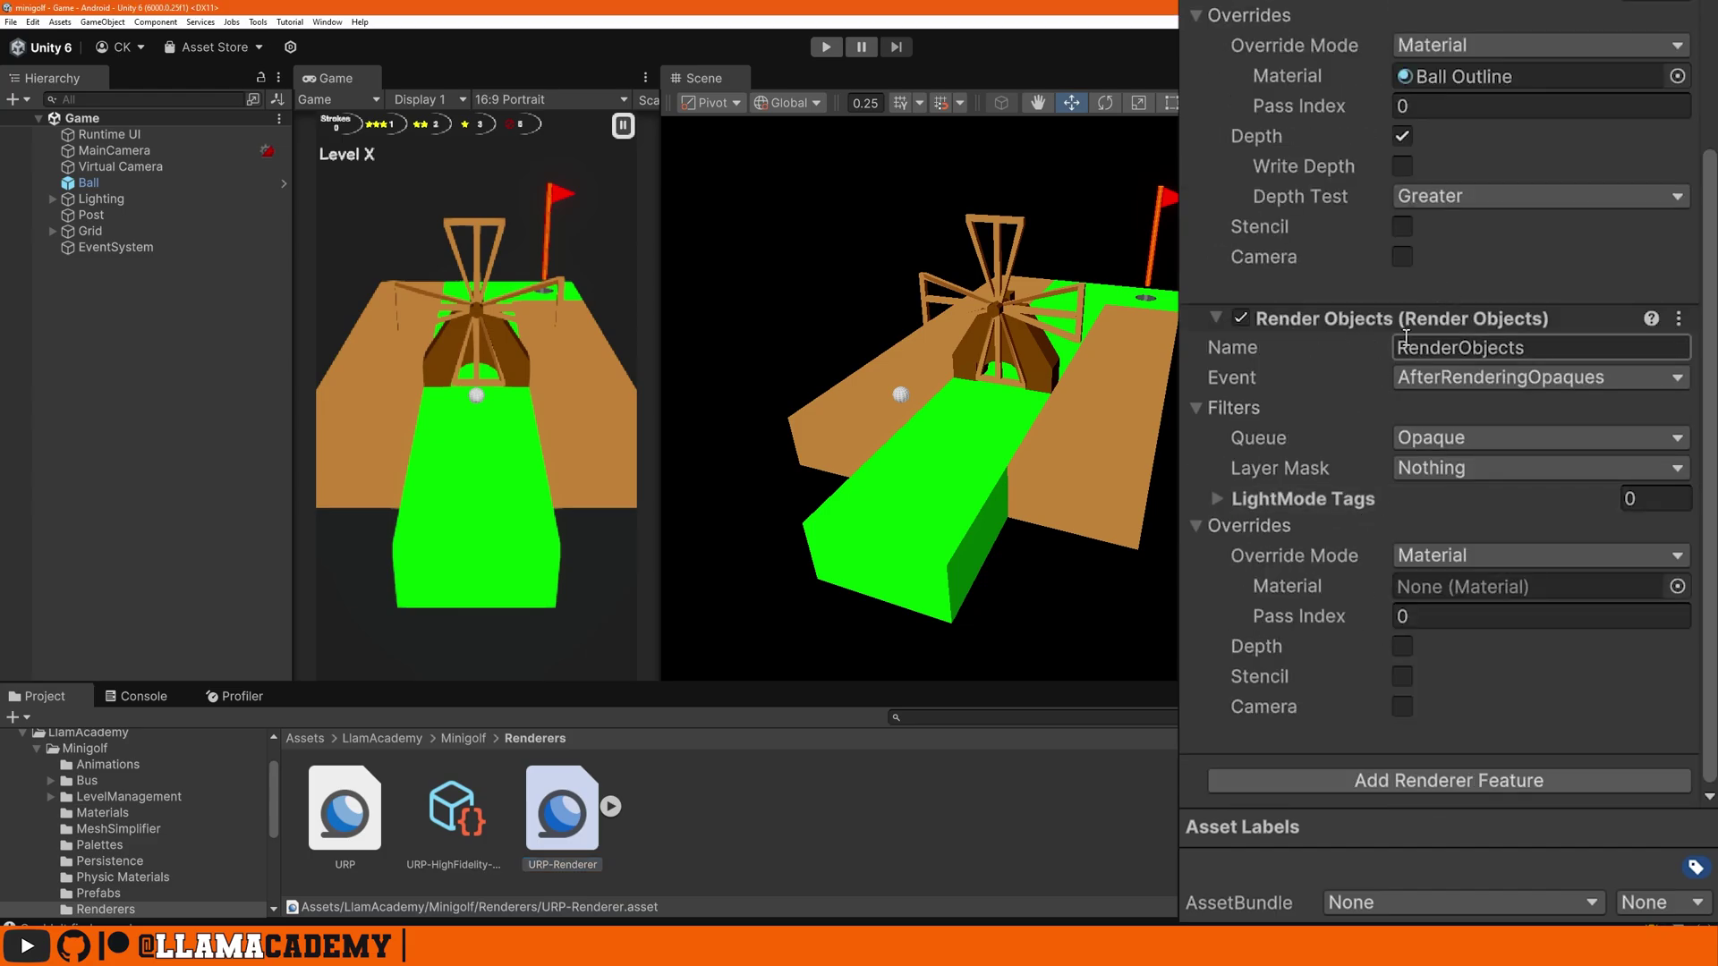
mouse_move(1421, 317)
scroll(1476, 196, "up", 2)
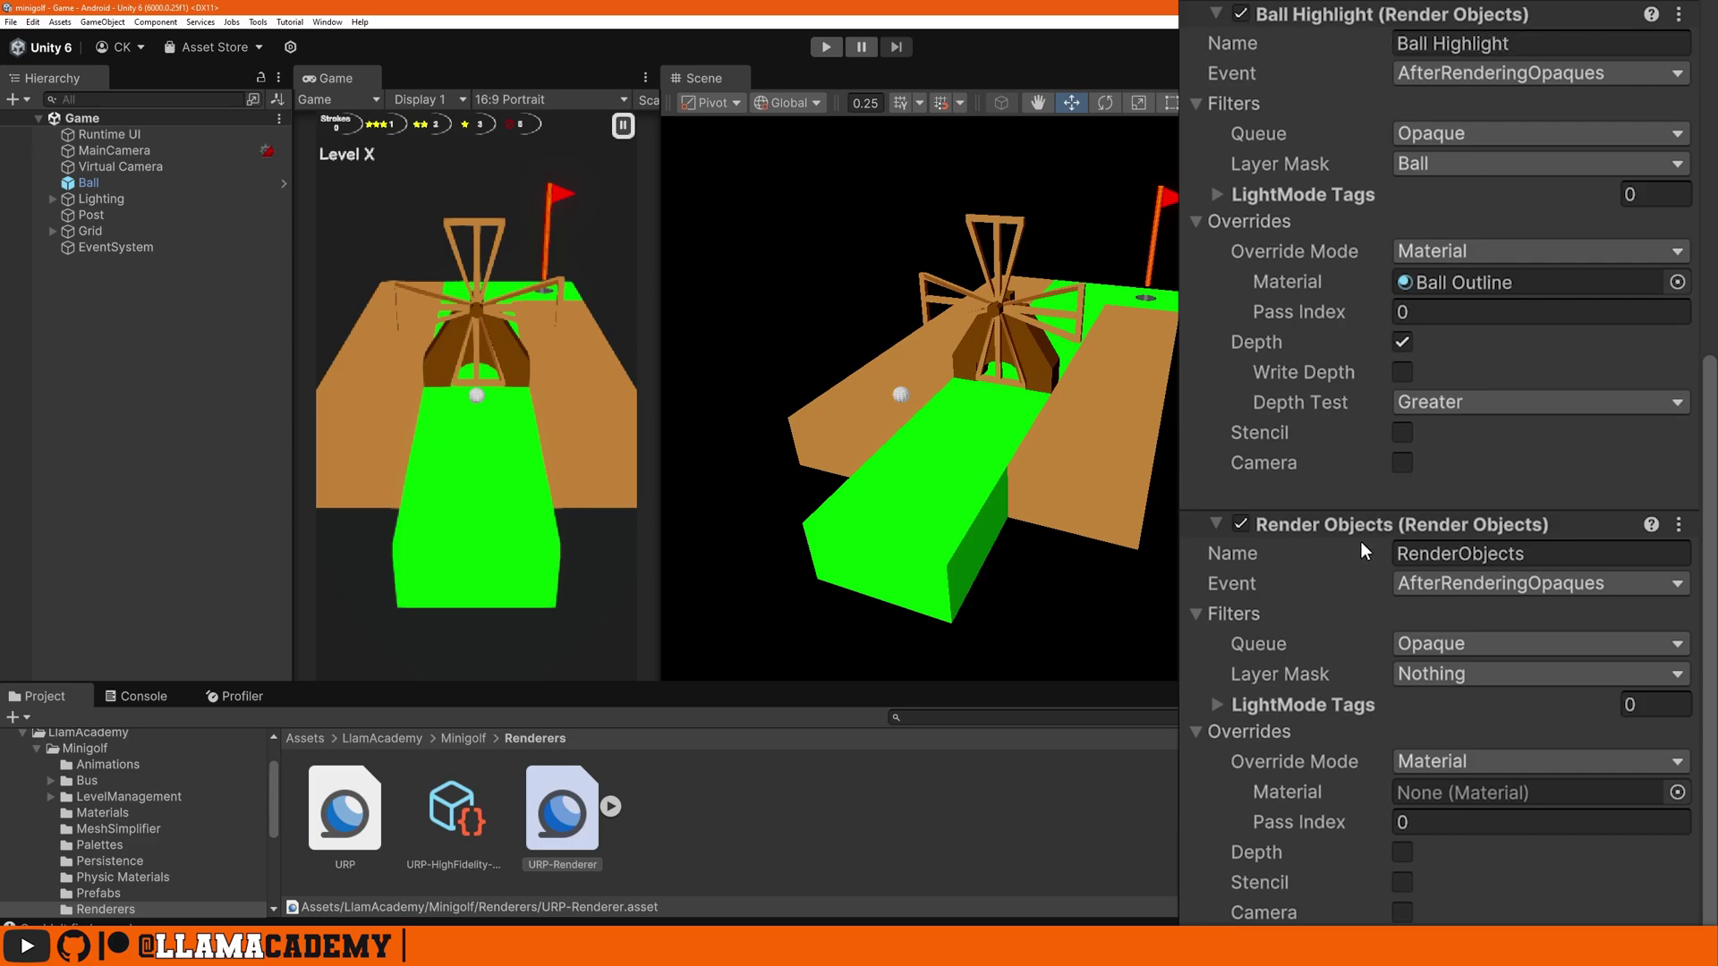
left_click(1678, 526)
left_click(1624, 599)
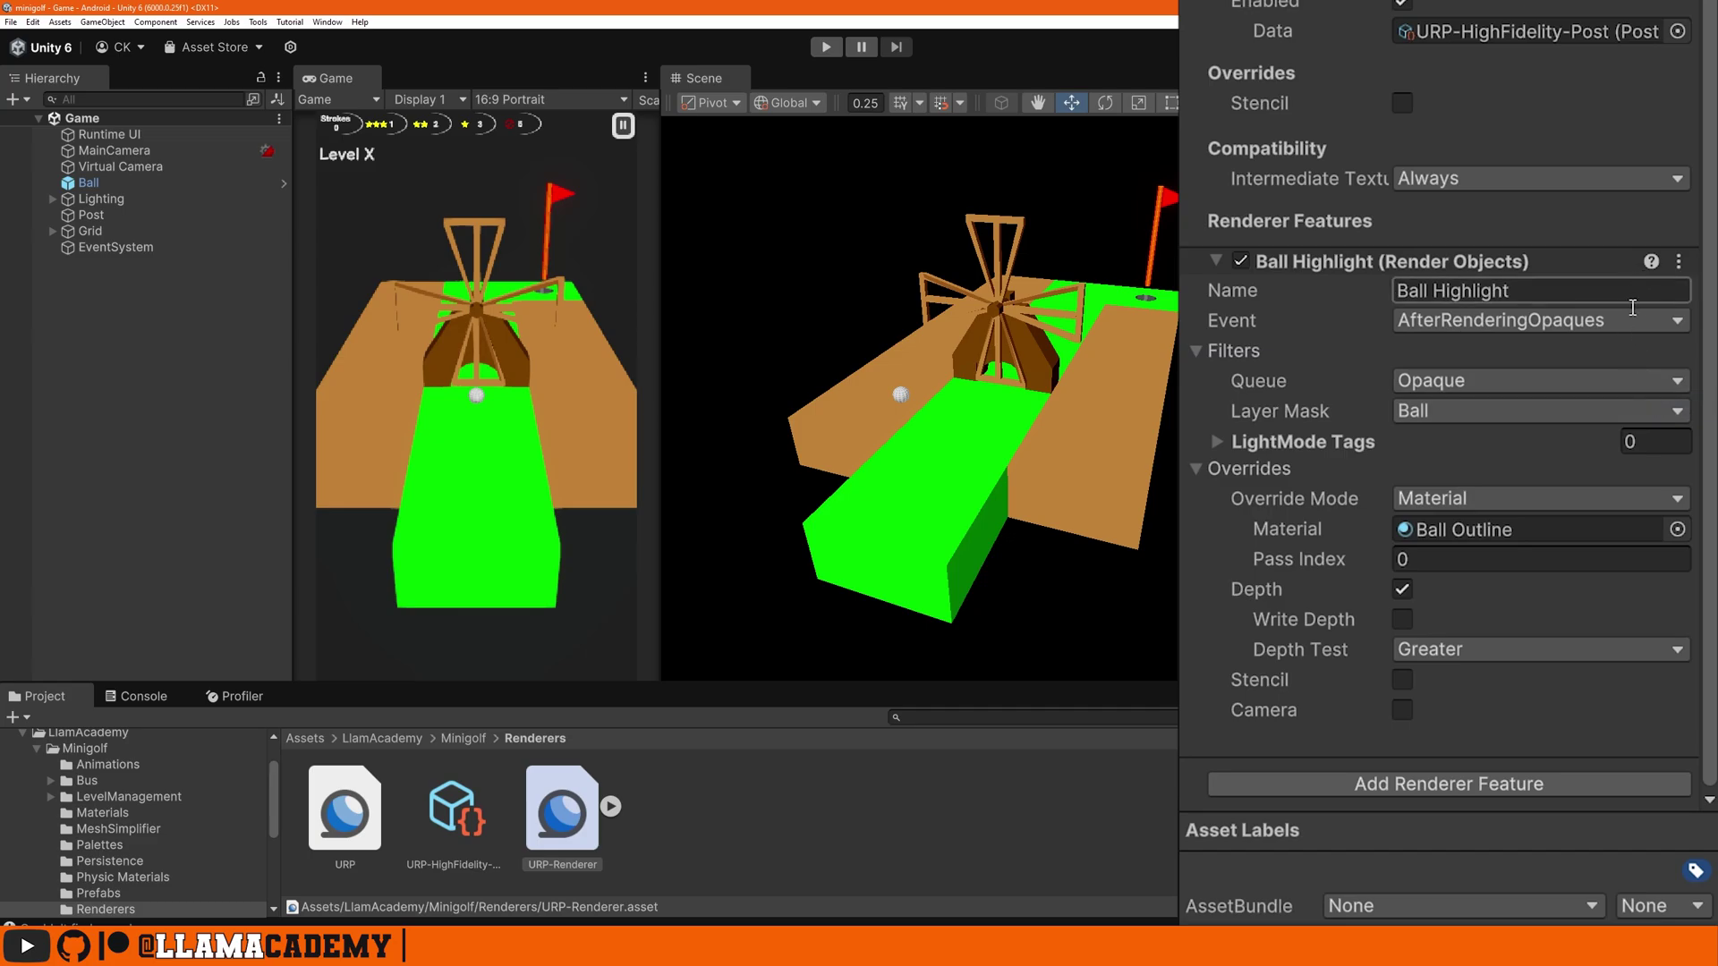
left_click(1468, 315)
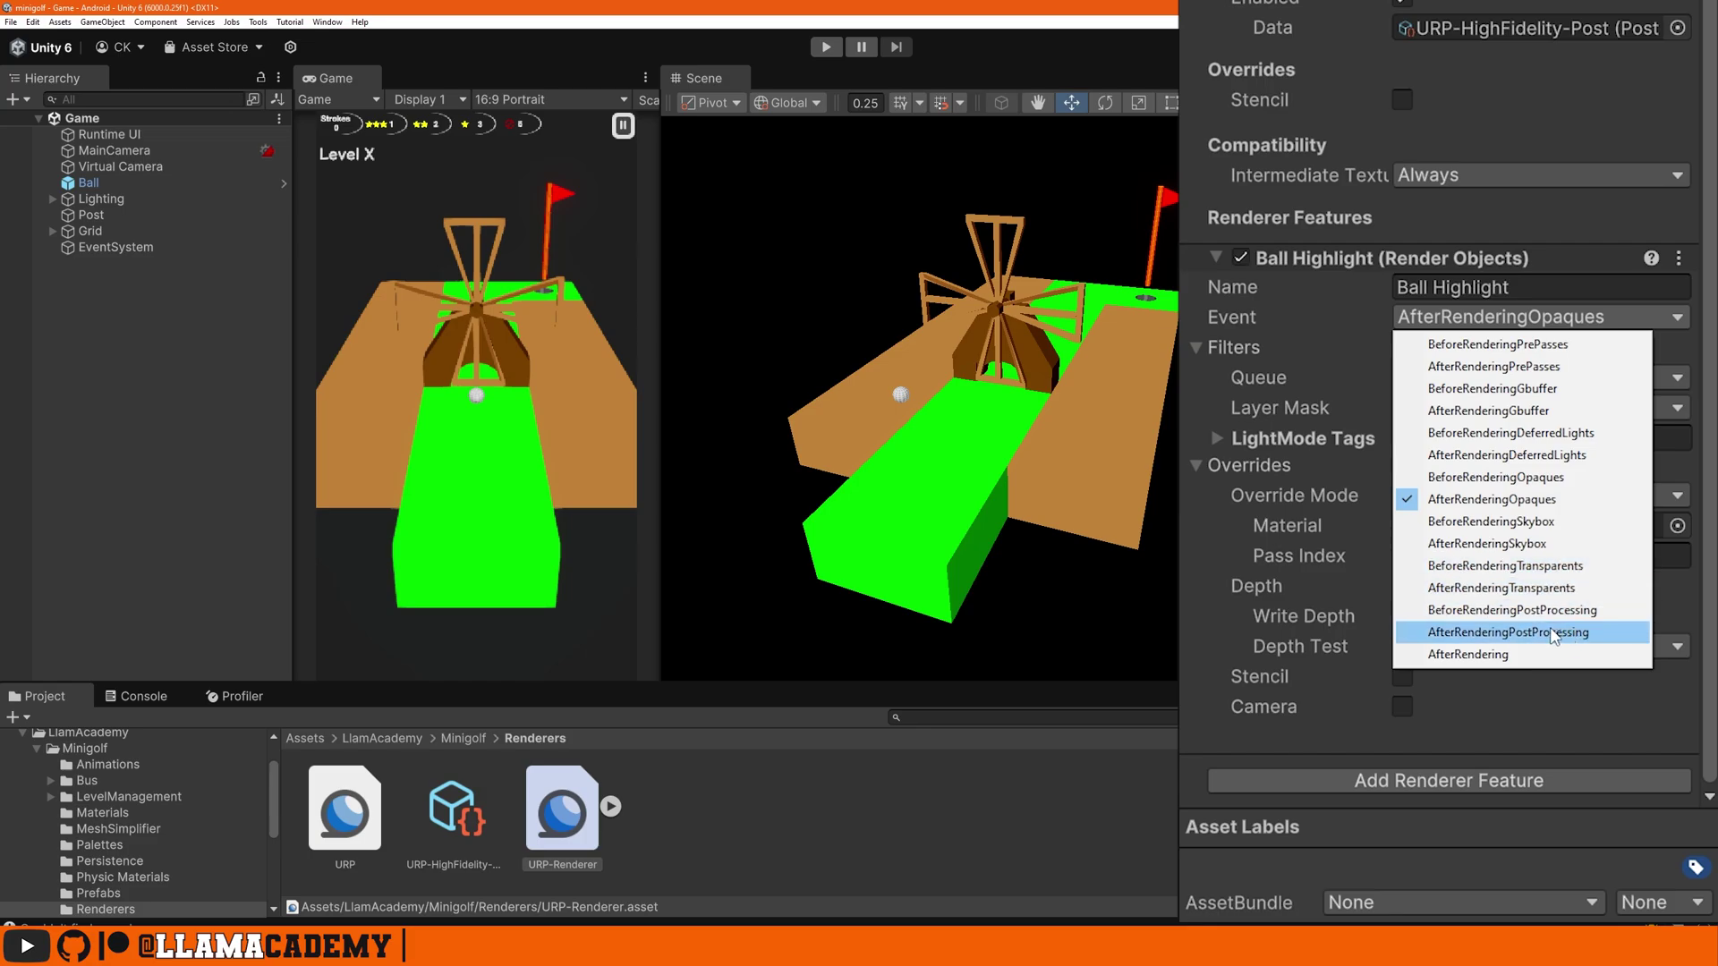
left_click(1296, 734)
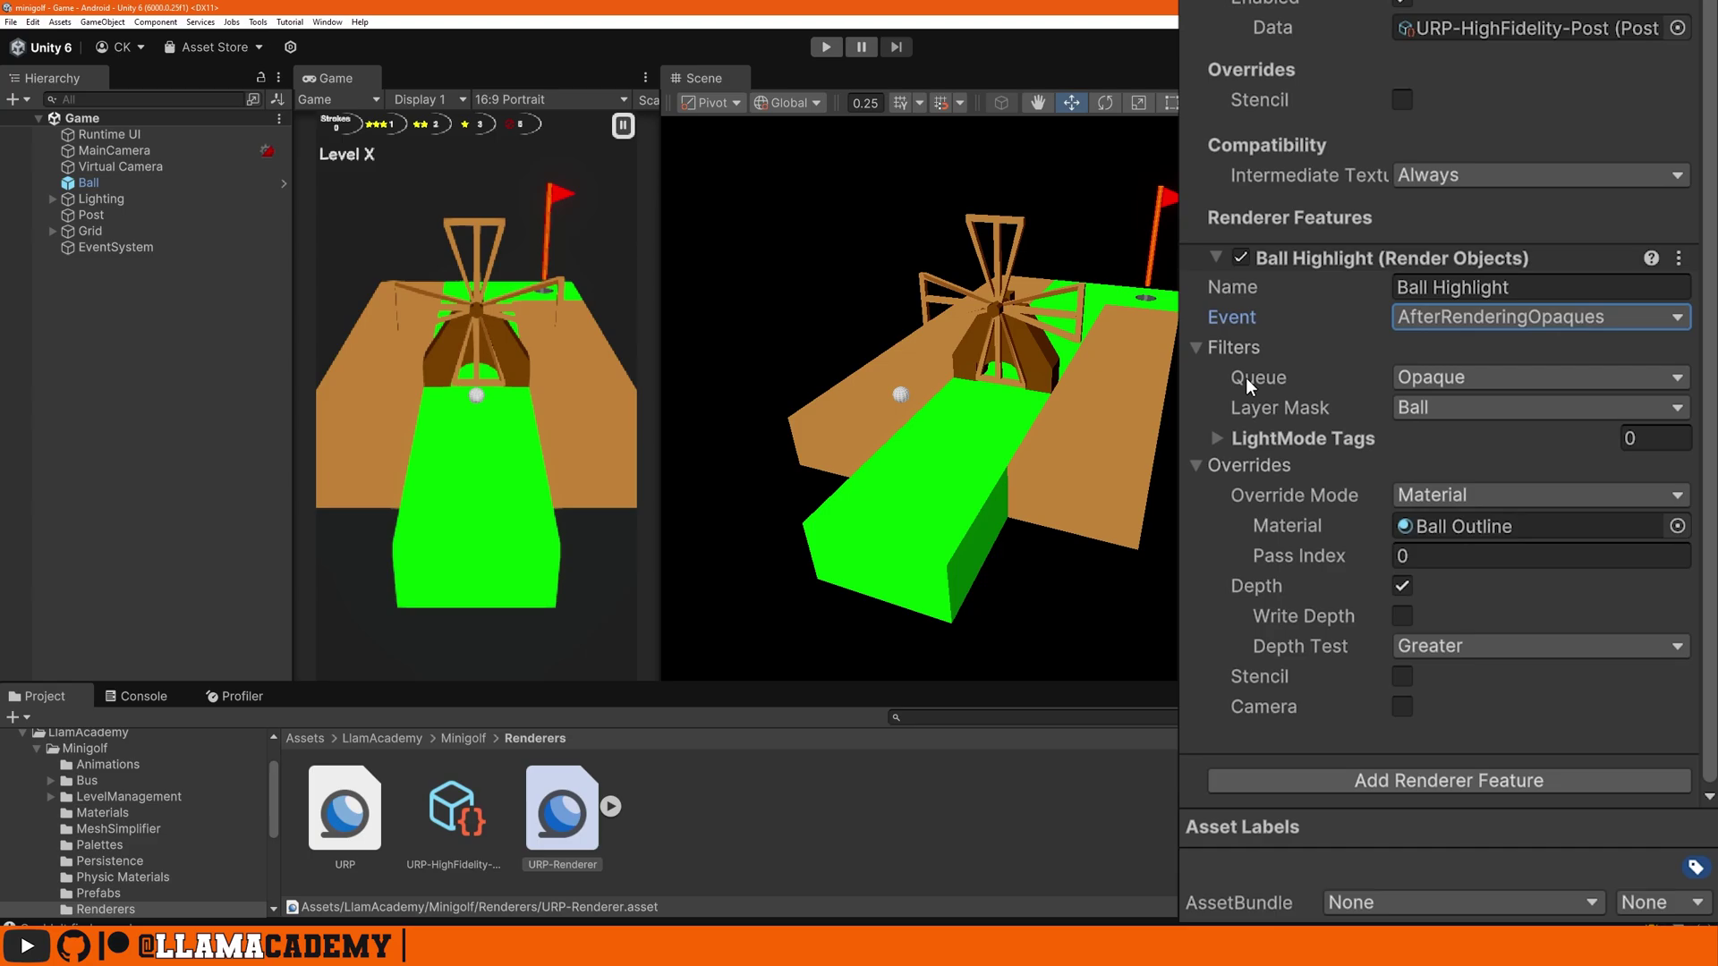
left_click(1462, 376)
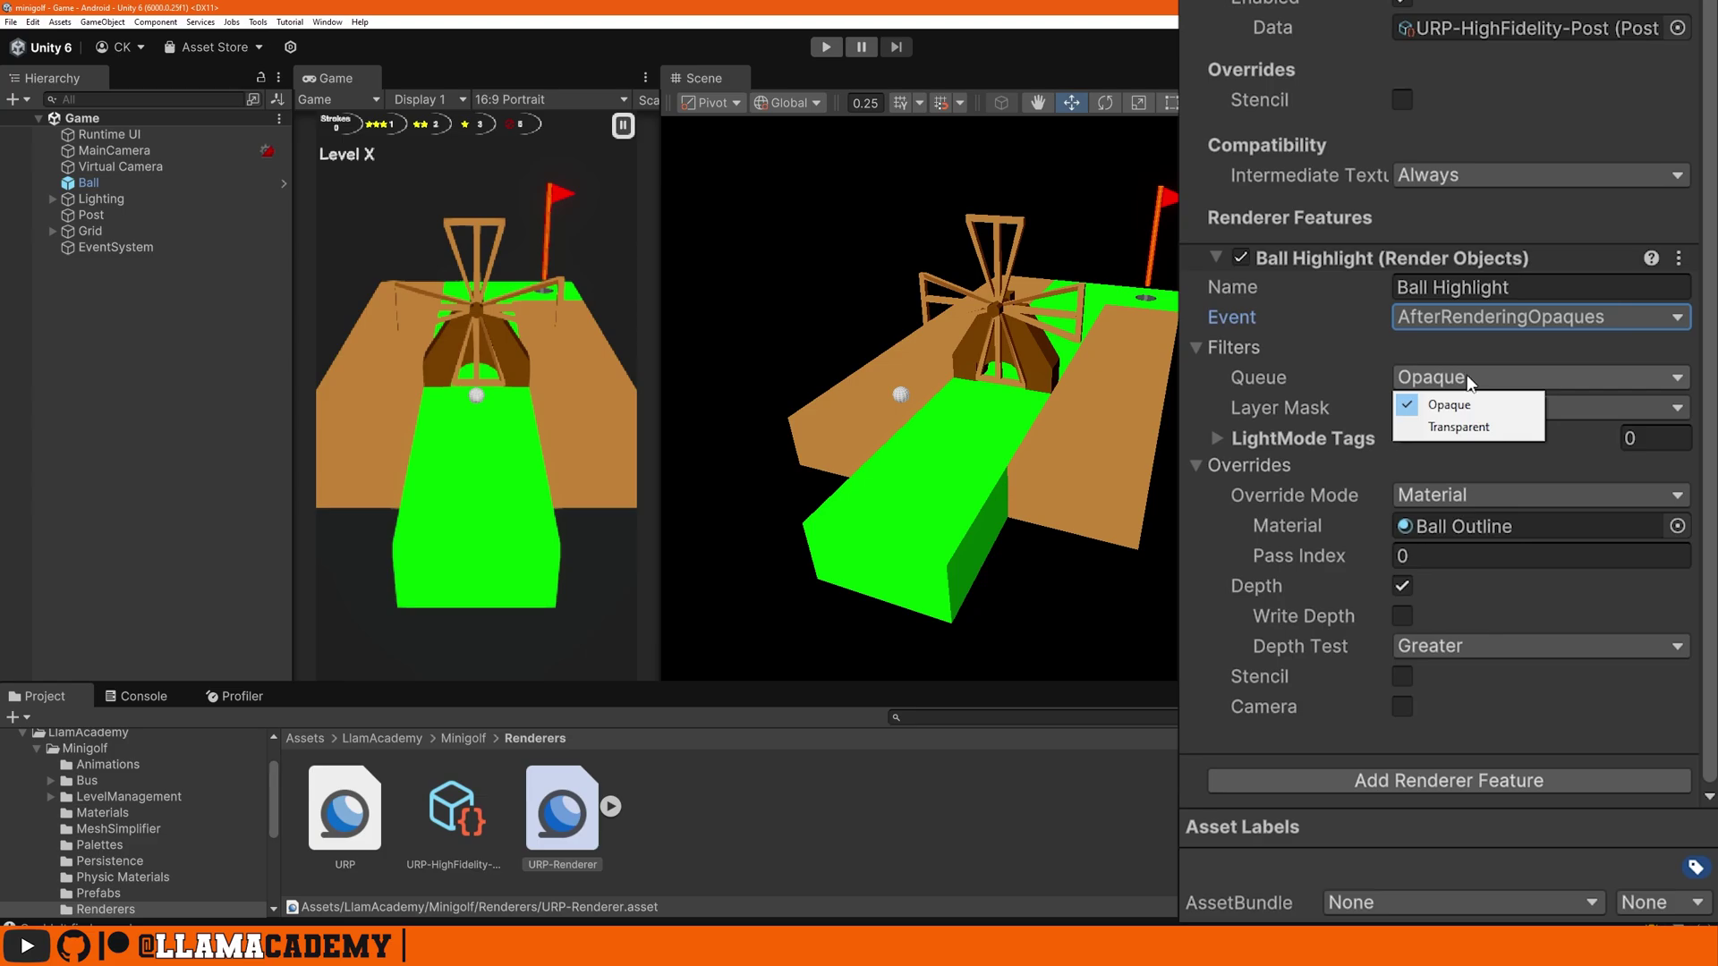
left_click(1450, 404)
scroll(1452, 437, "up", 1)
left_click(1452, 438)
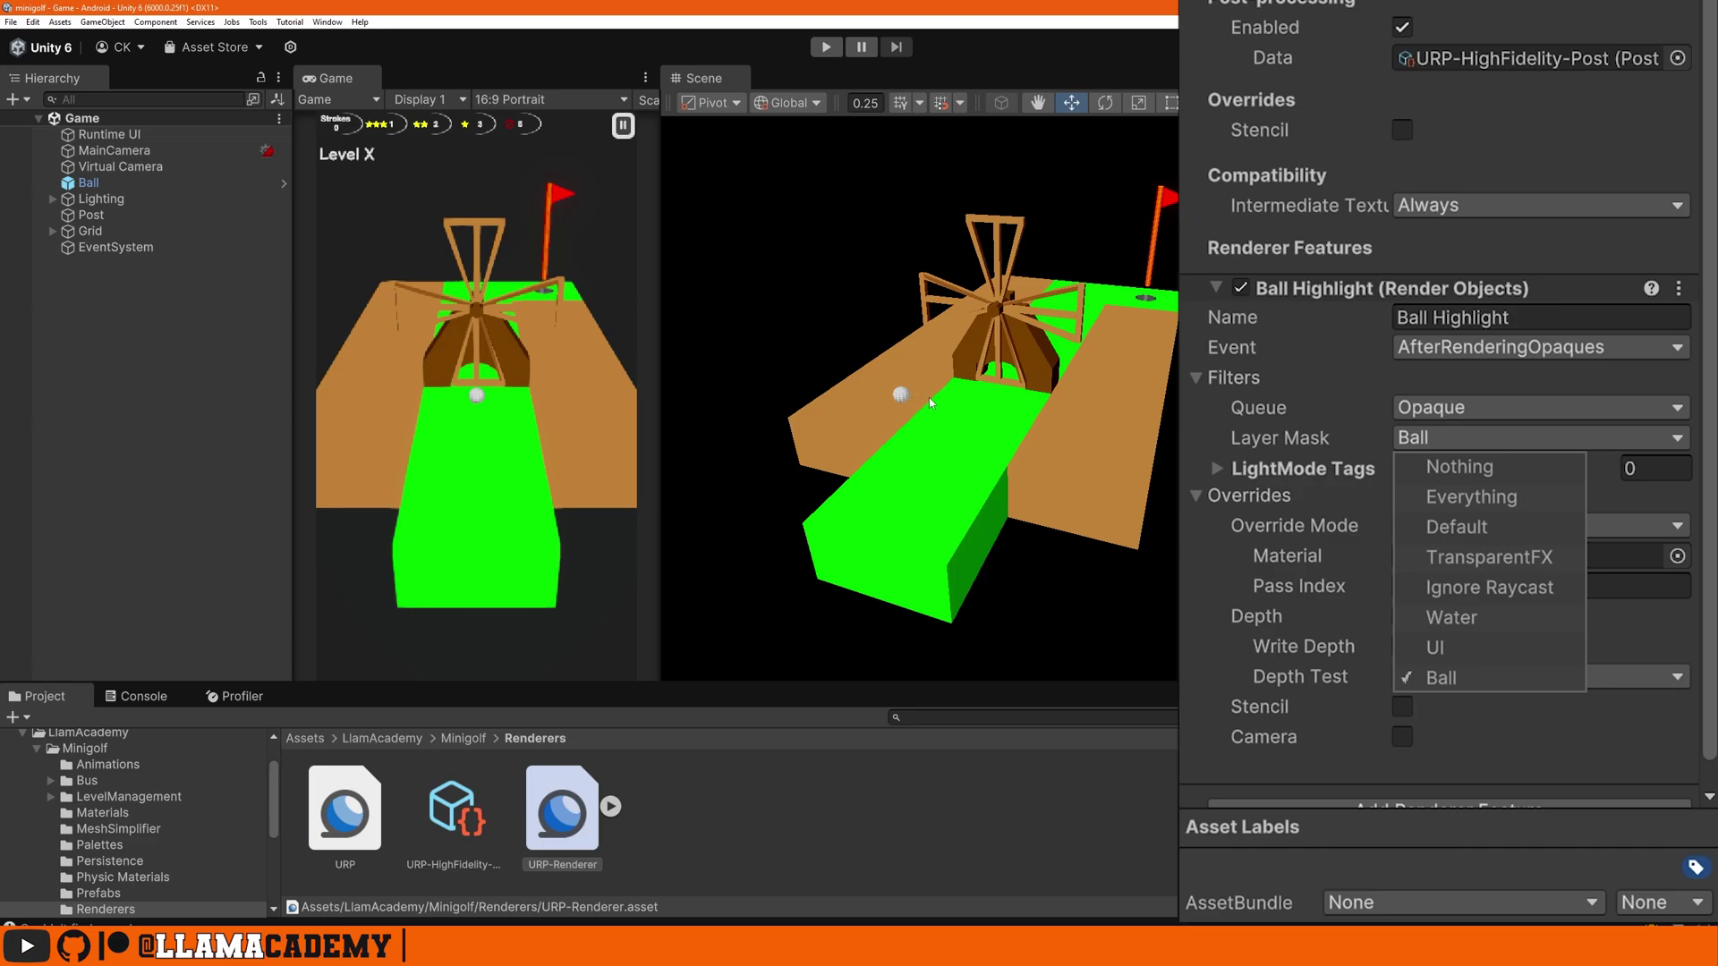
left_click(1303, 435)
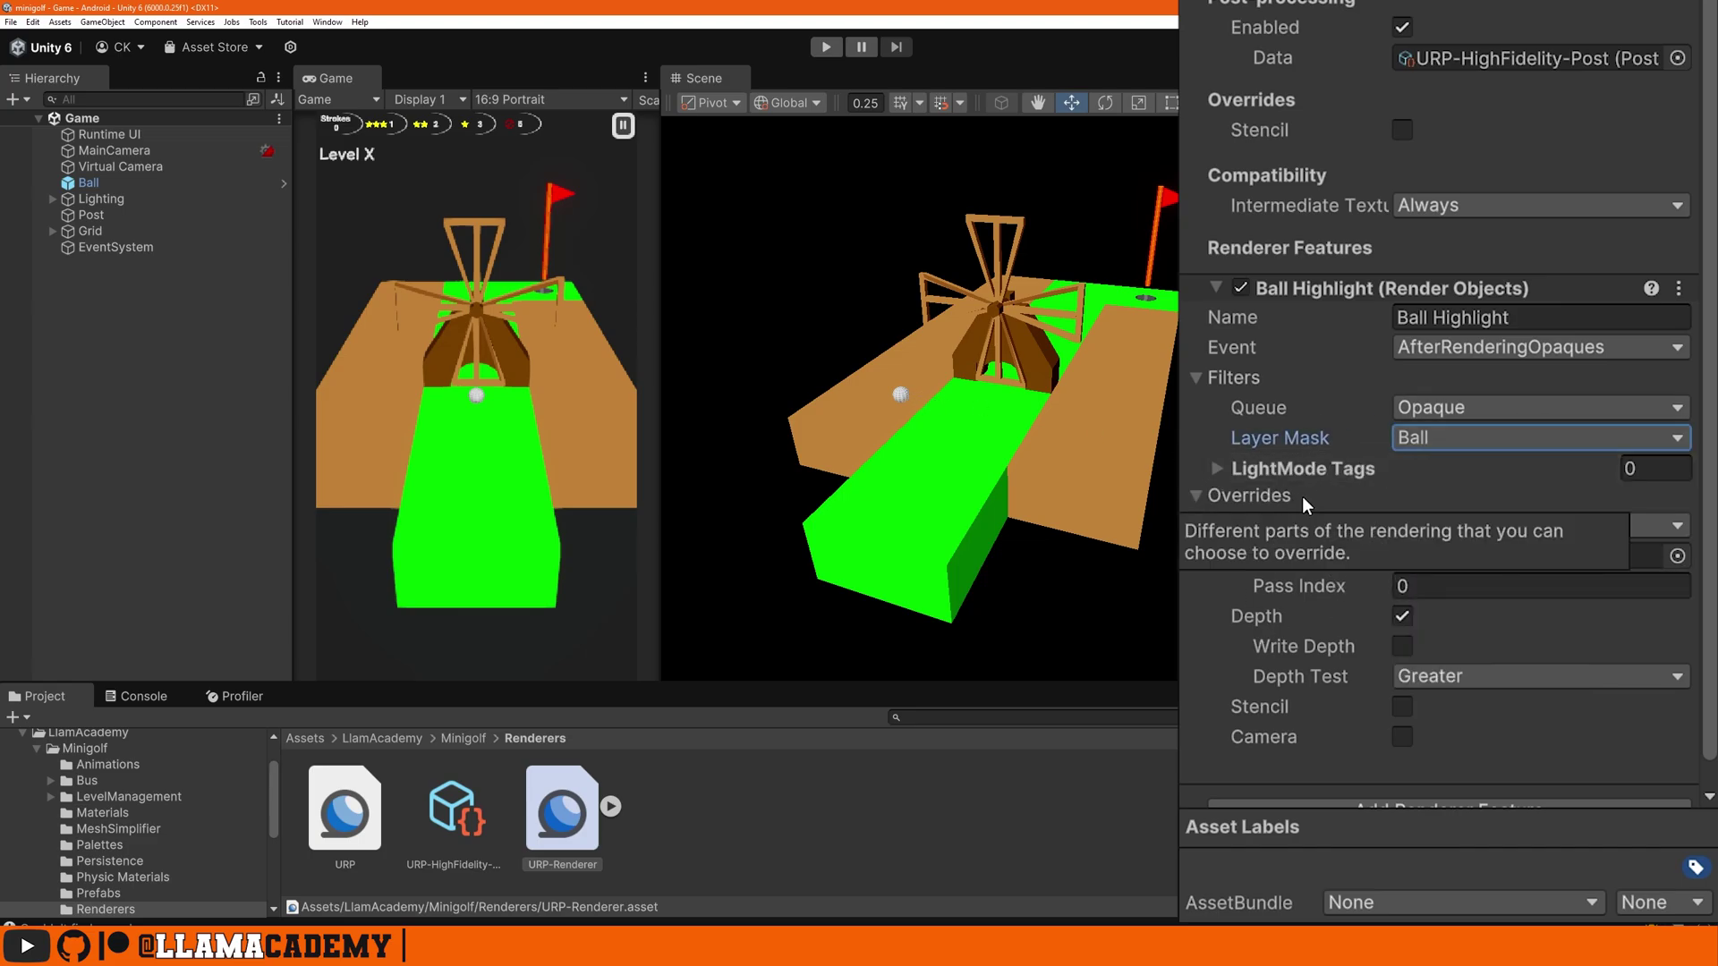
left_click(1487, 524)
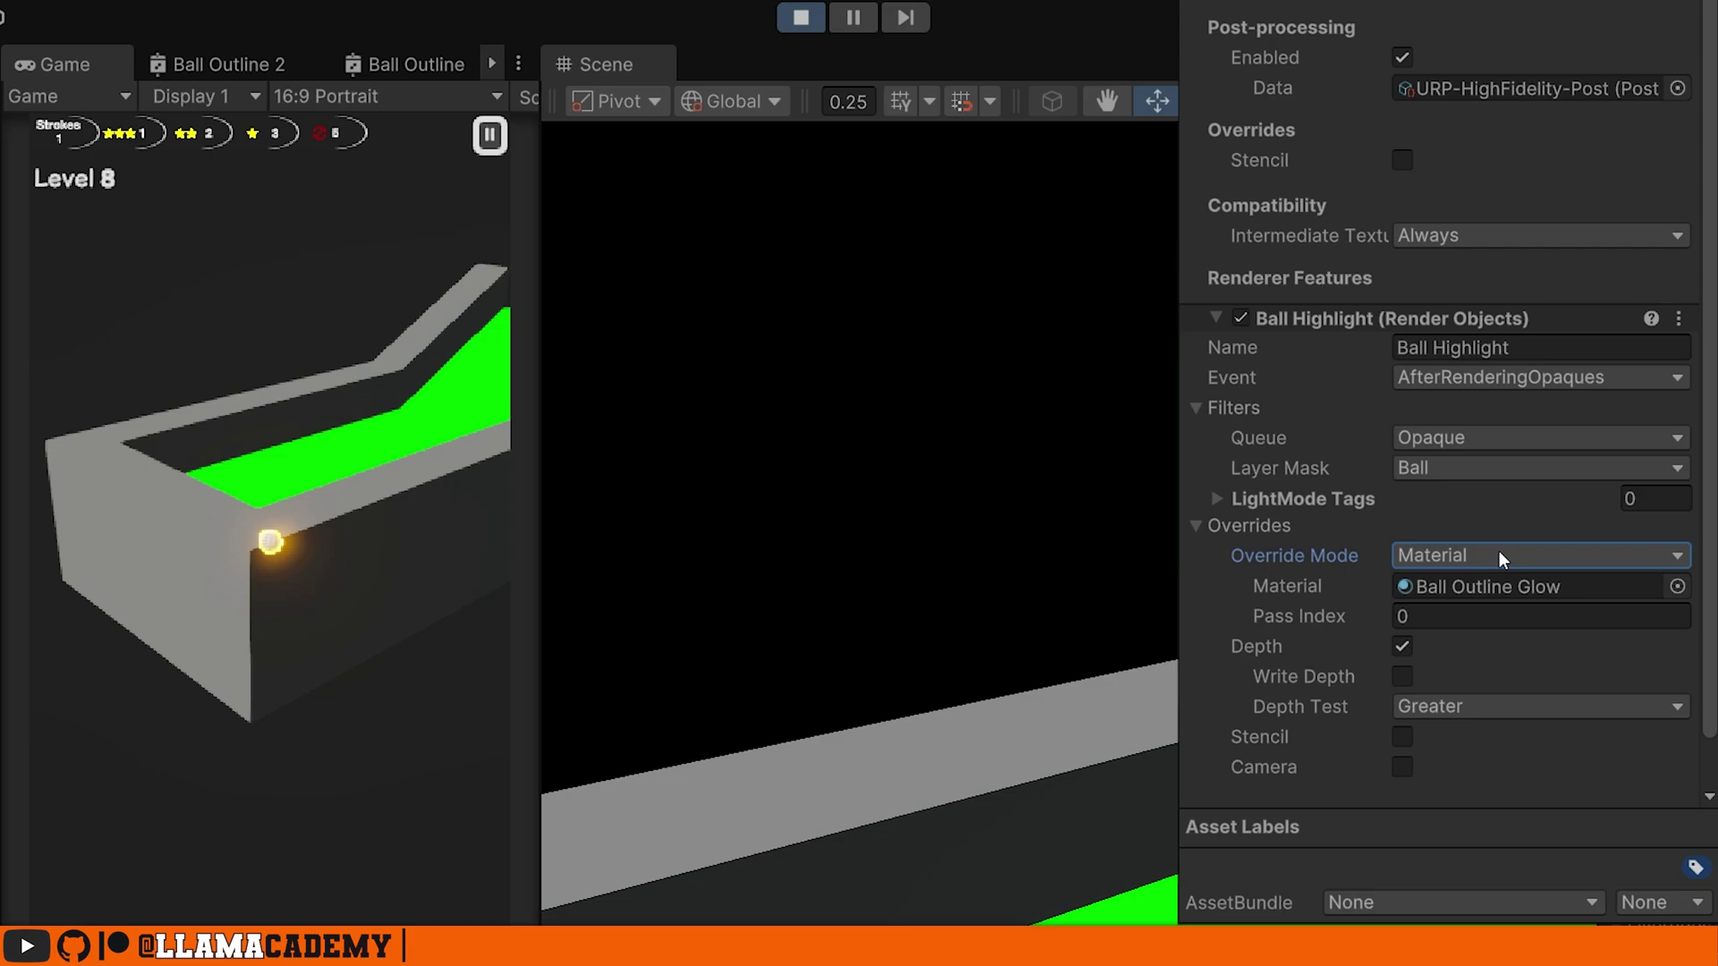
left_click(1500, 555)
left_click(1463, 634)
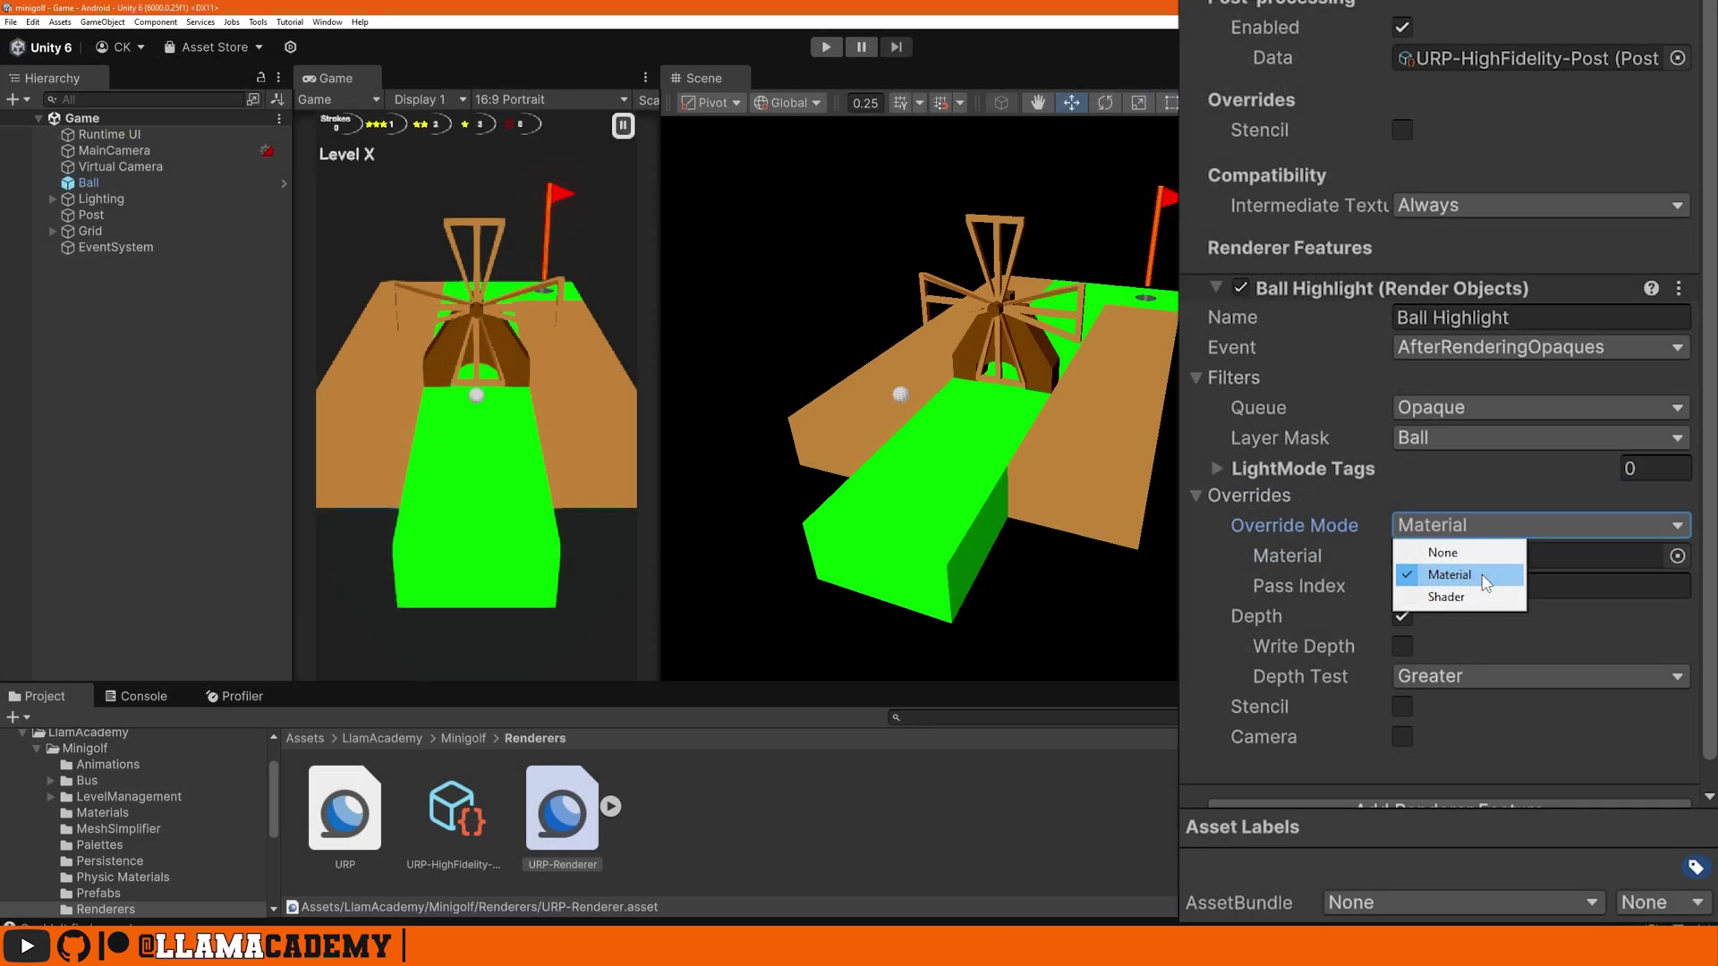
left_click(1478, 573)
left_click(1479, 572)
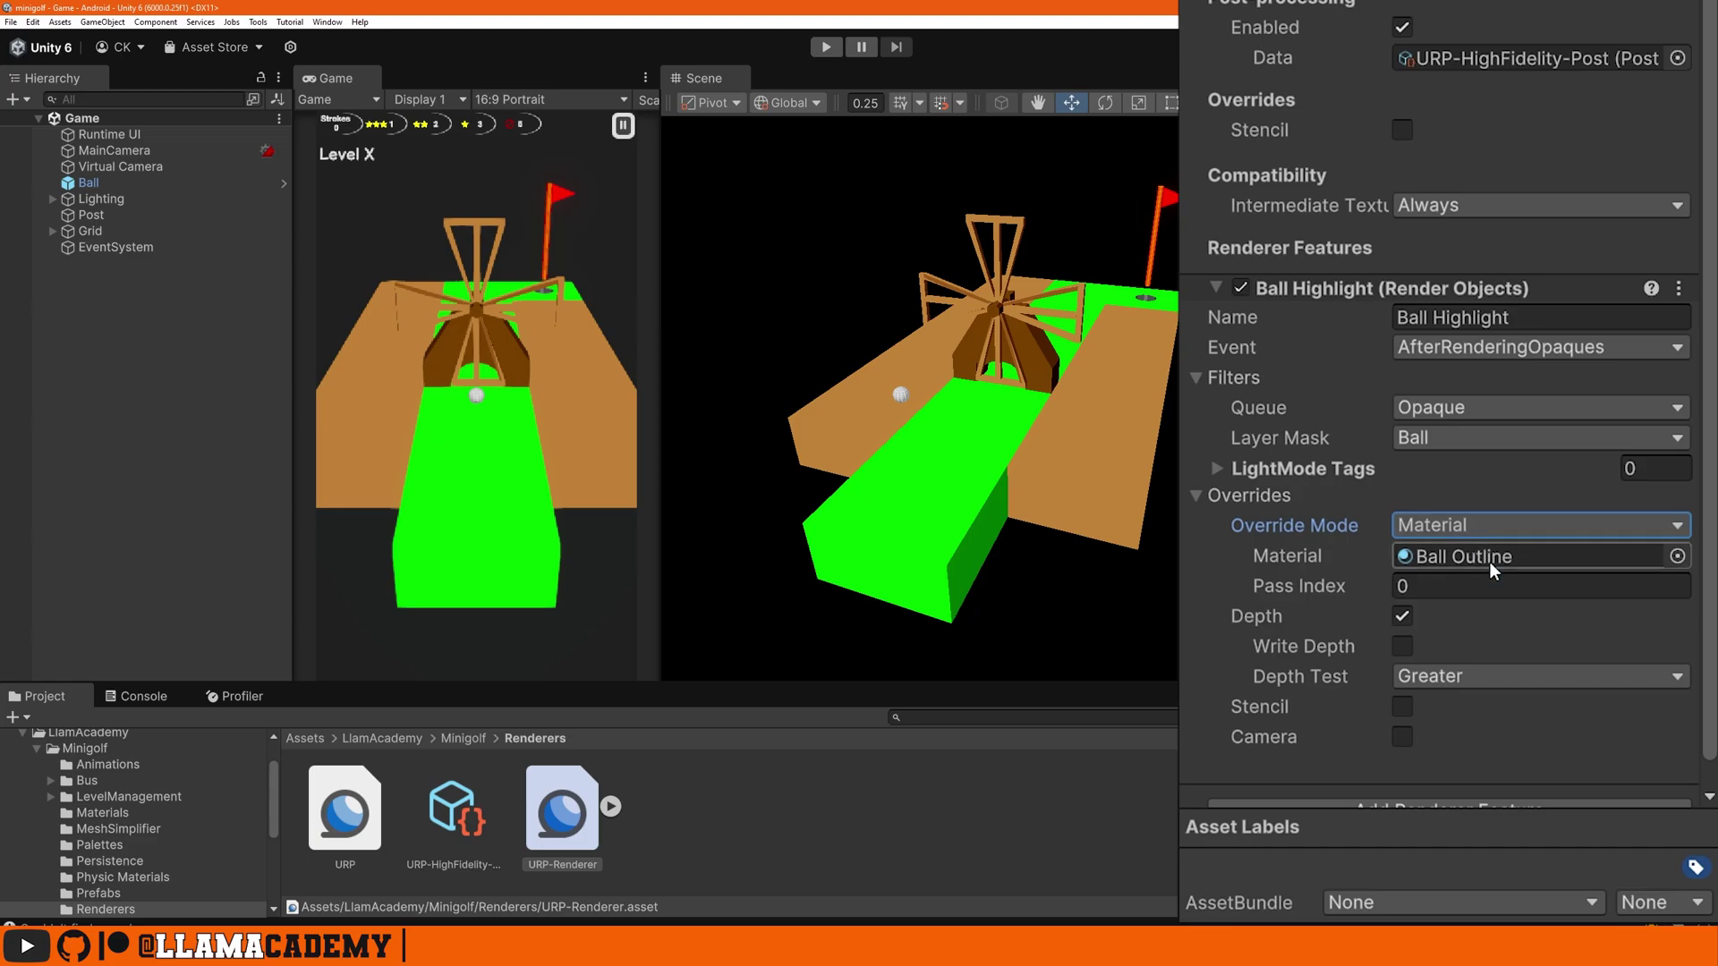
Step: Select the golf ball, locate its material, and frame it in the Scene view
left_click(899, 395)
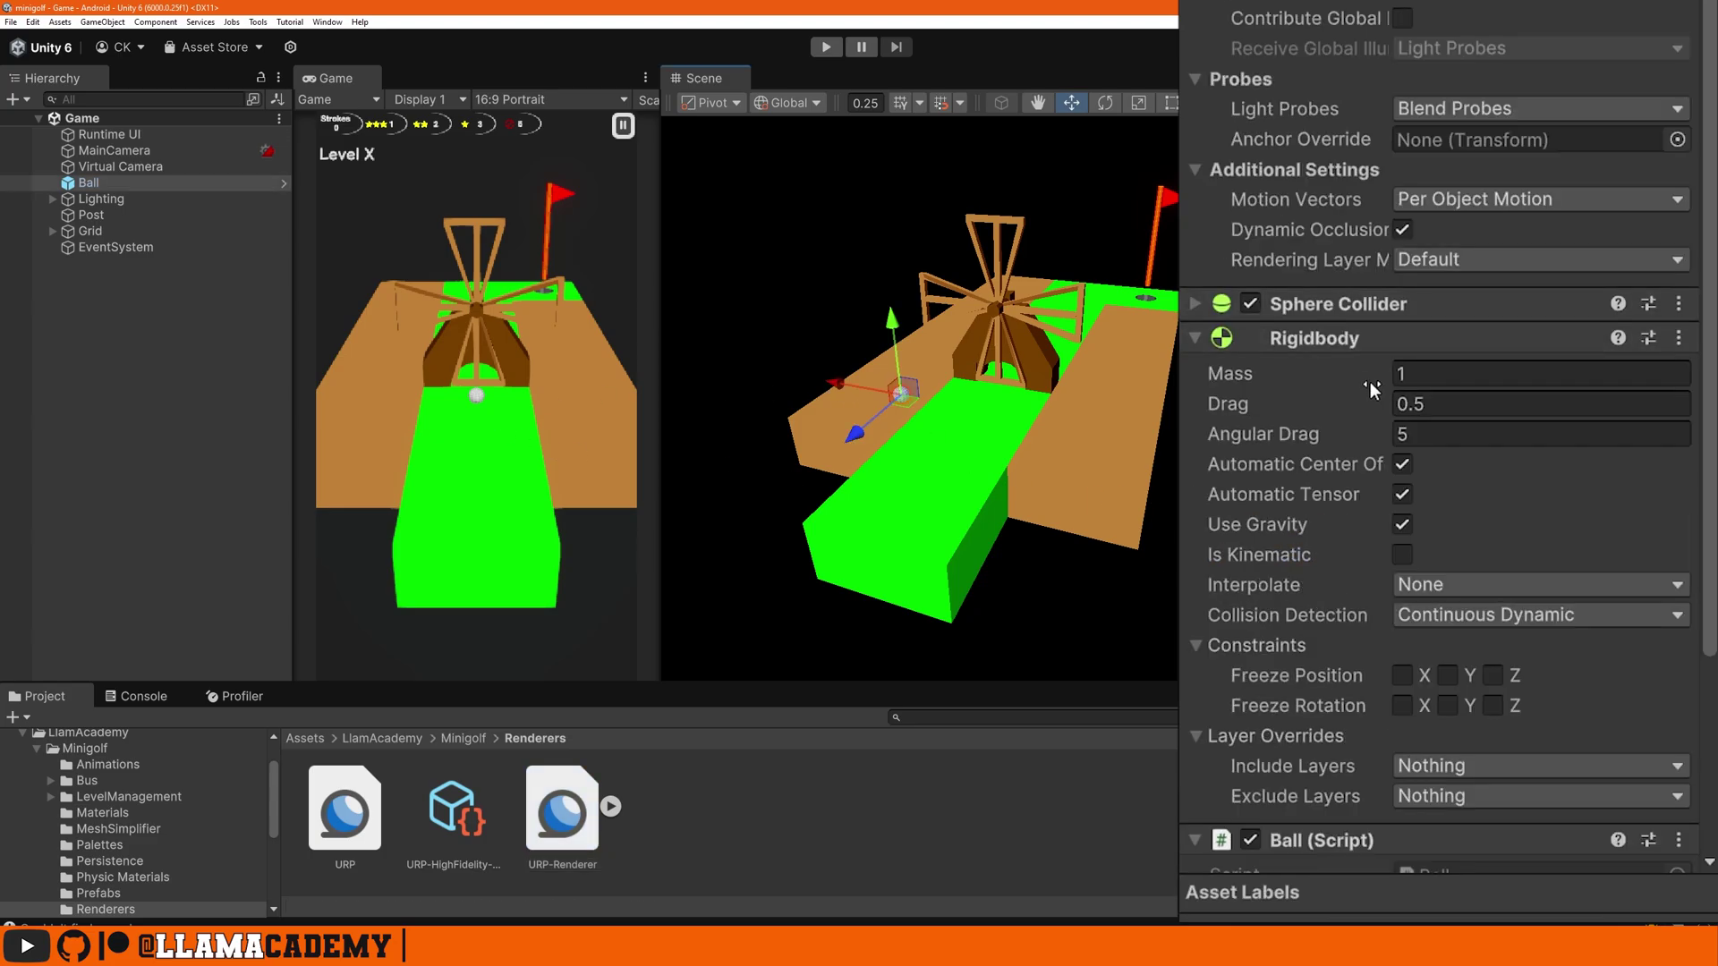
scroll(1367, 381, "up", 4)
left_click(1474, 165)
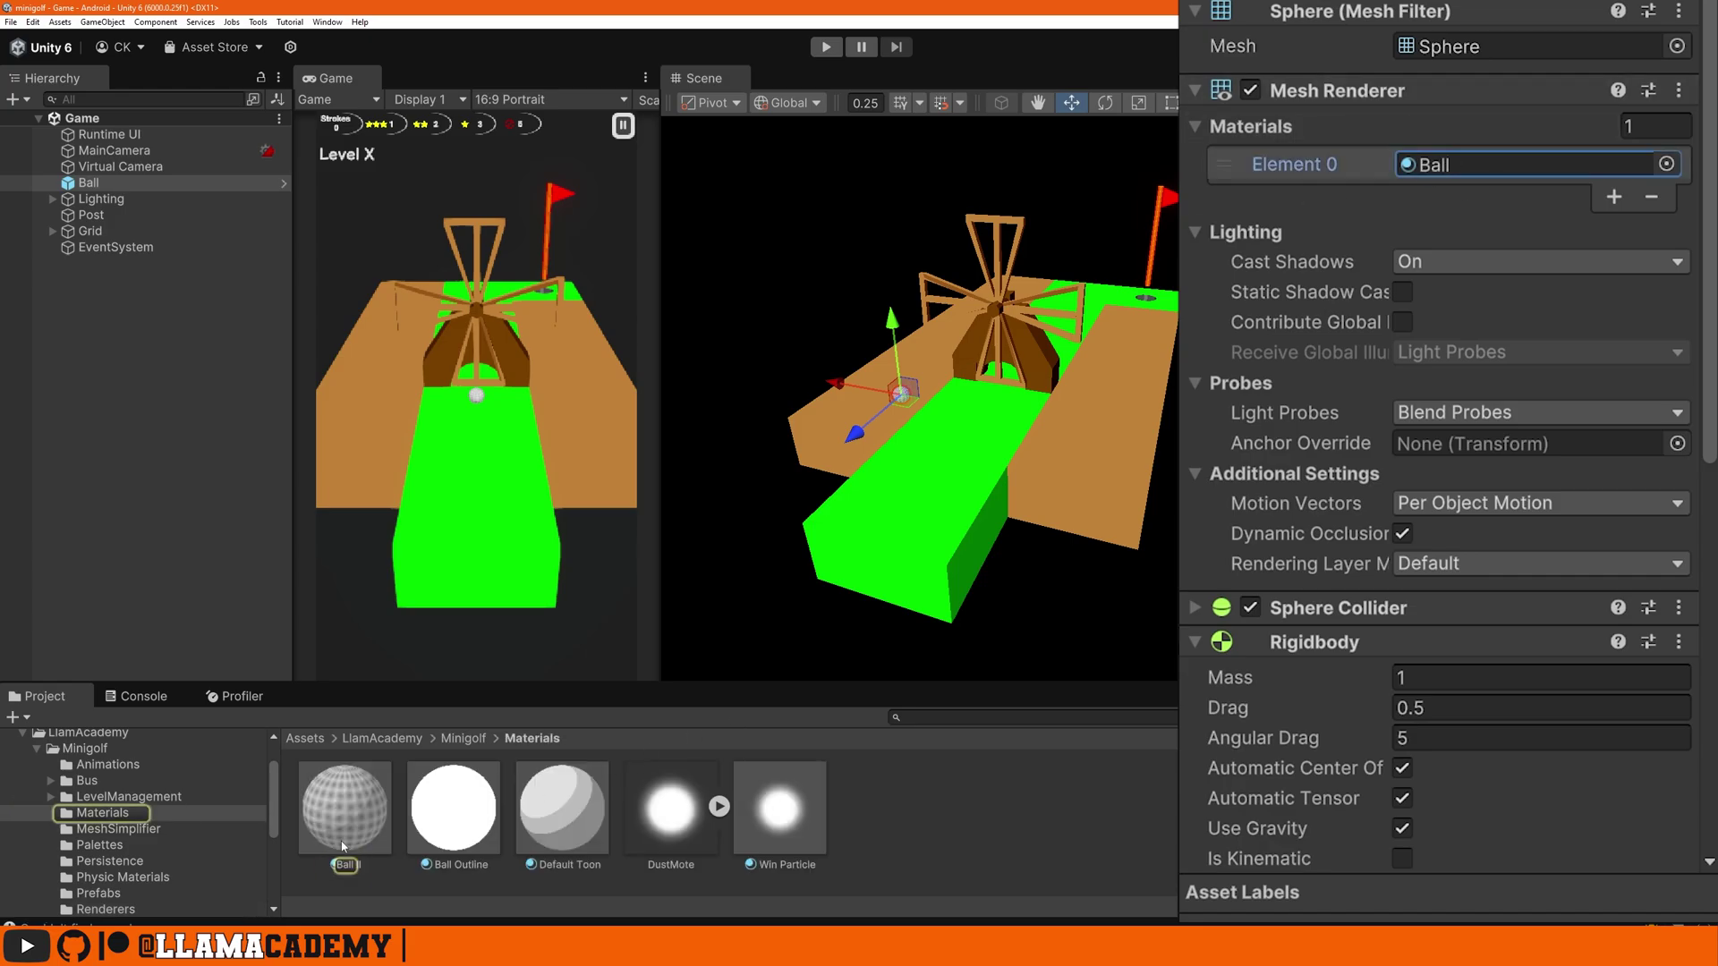
key("f")
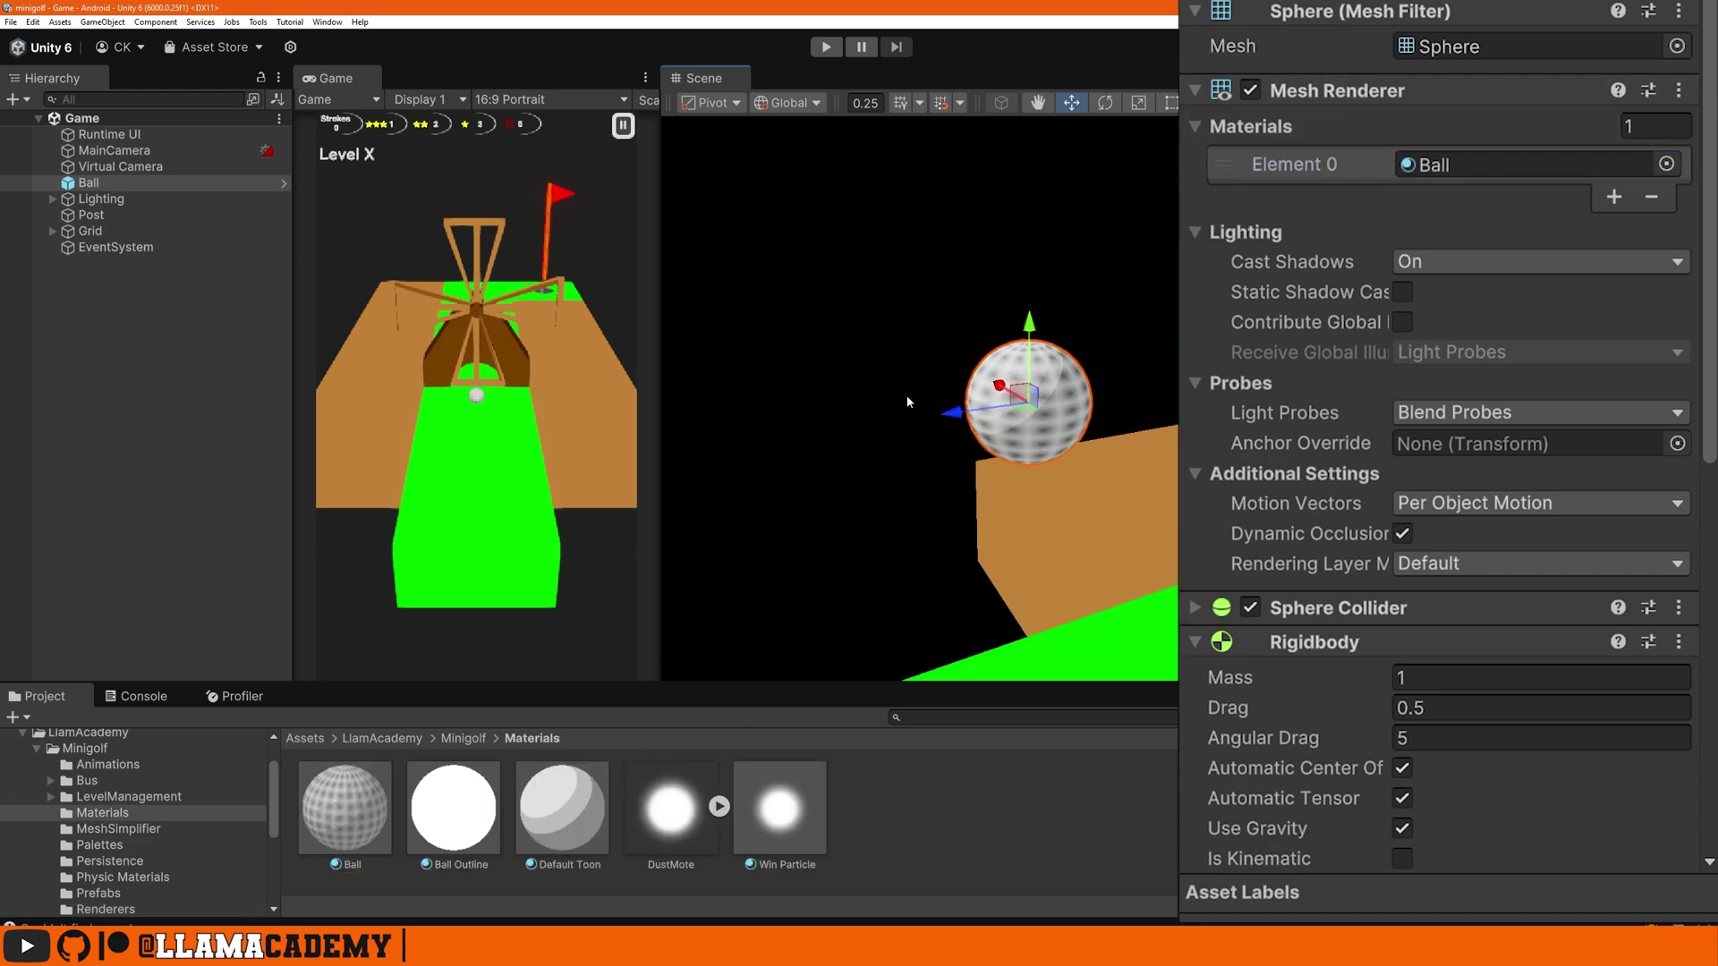
scroll(1414, 358, "down", 10)
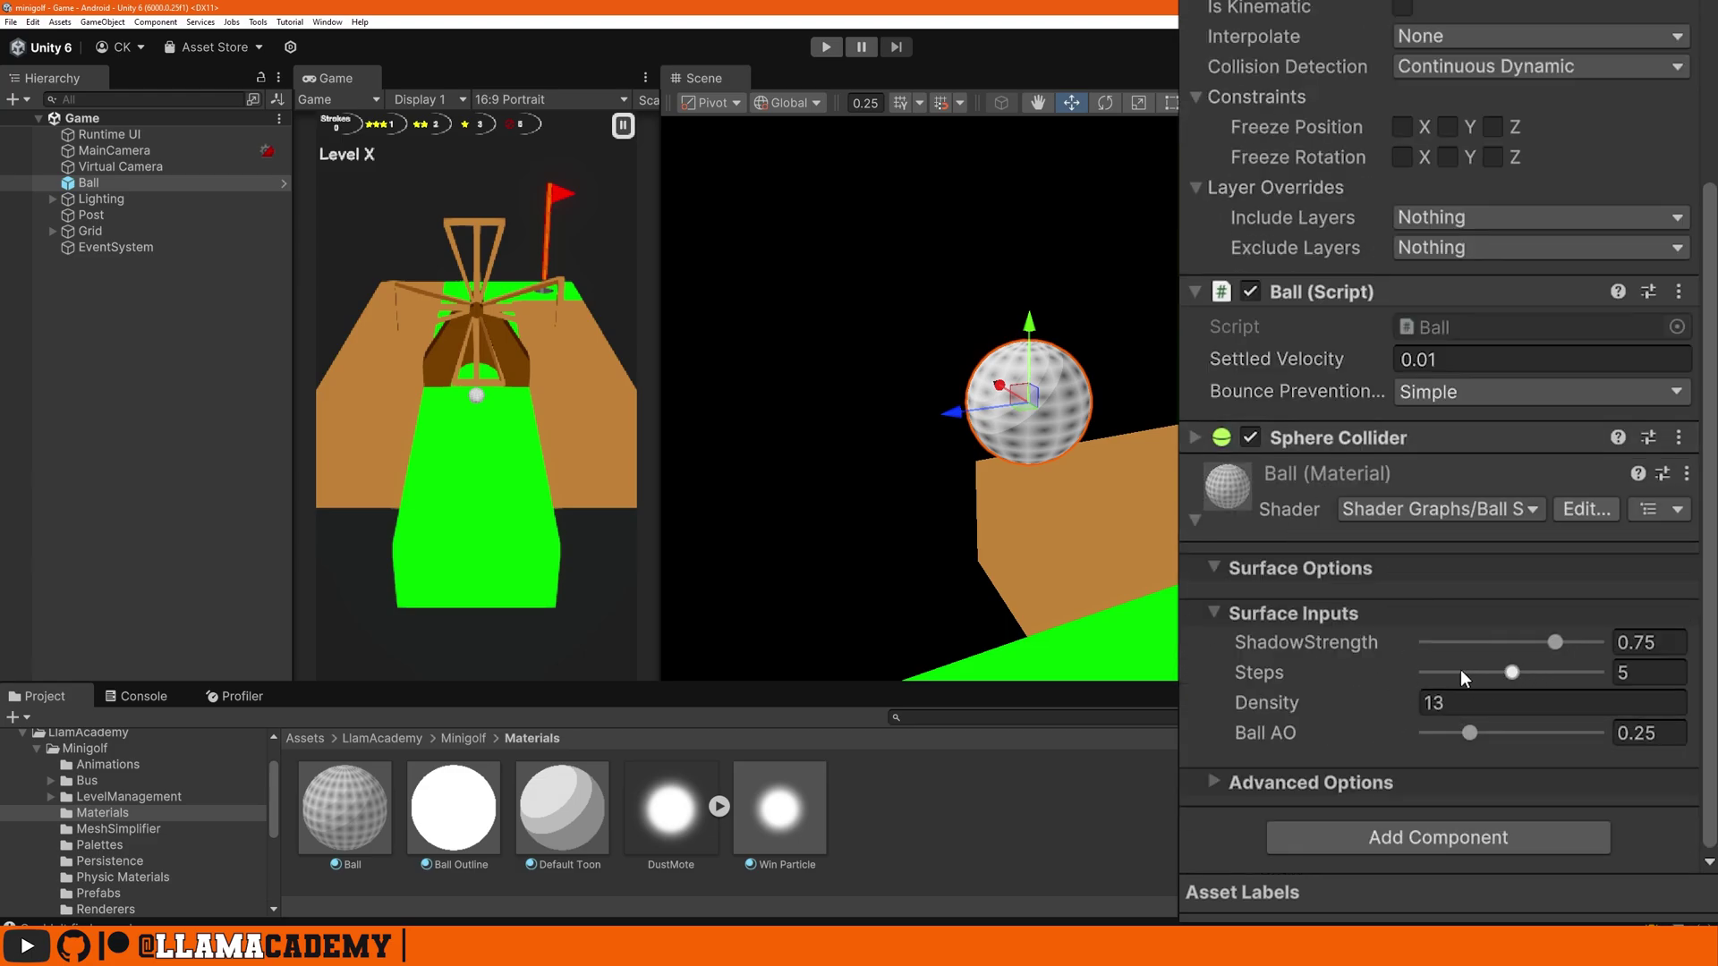
scroll(1460, 669, "up", 10)
scroll(117, 834, "down", 3)
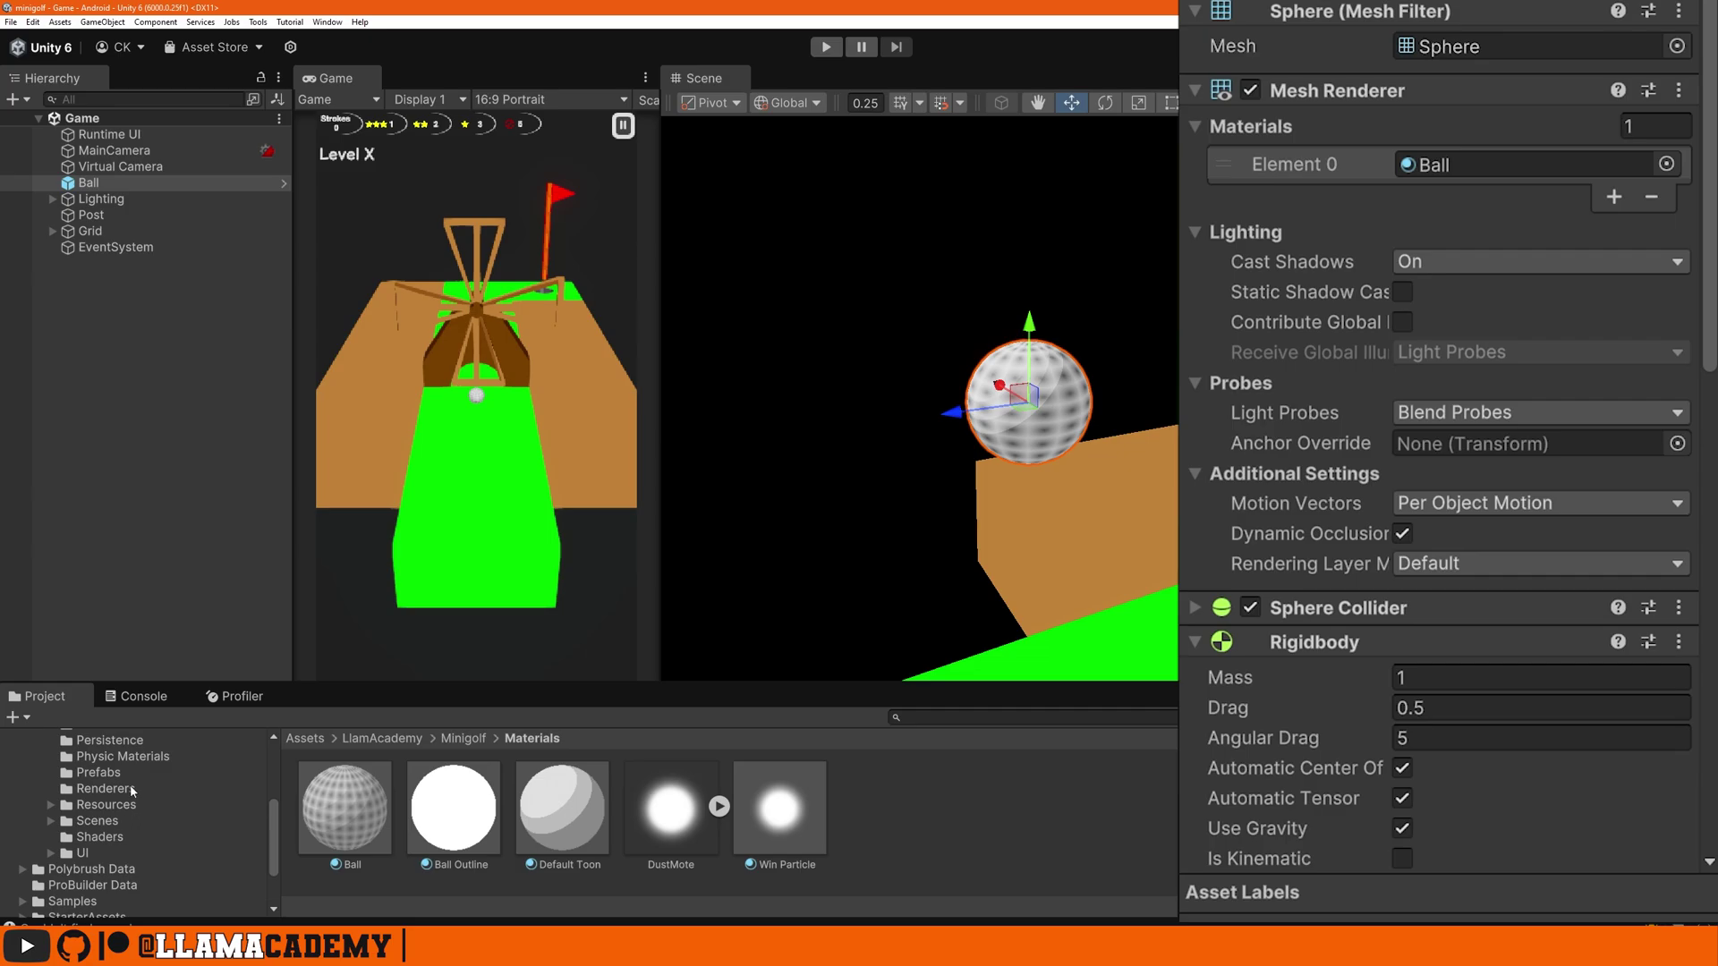
Step: Toggle Ball Highlight's Depth off and back on in URP-Renderer, then enter Play mode
left_click(125, 789)
left_click(562, 810)
scroll(1302, 309, "down", 4)
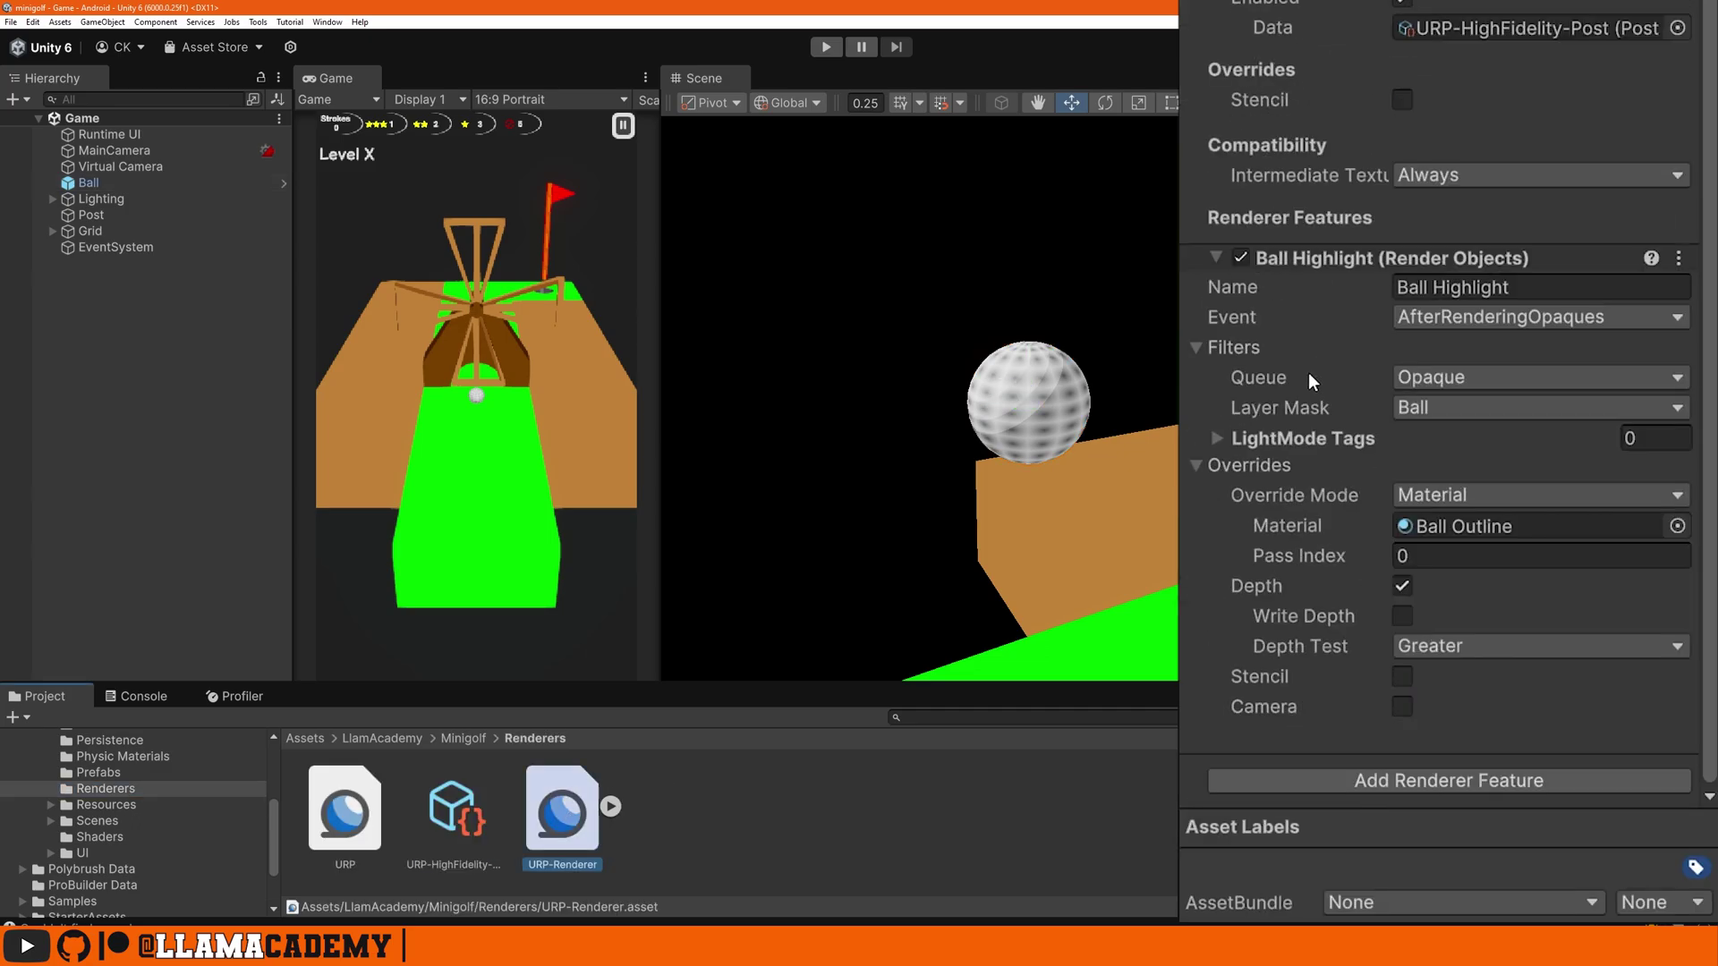
left_click(1511, 528)
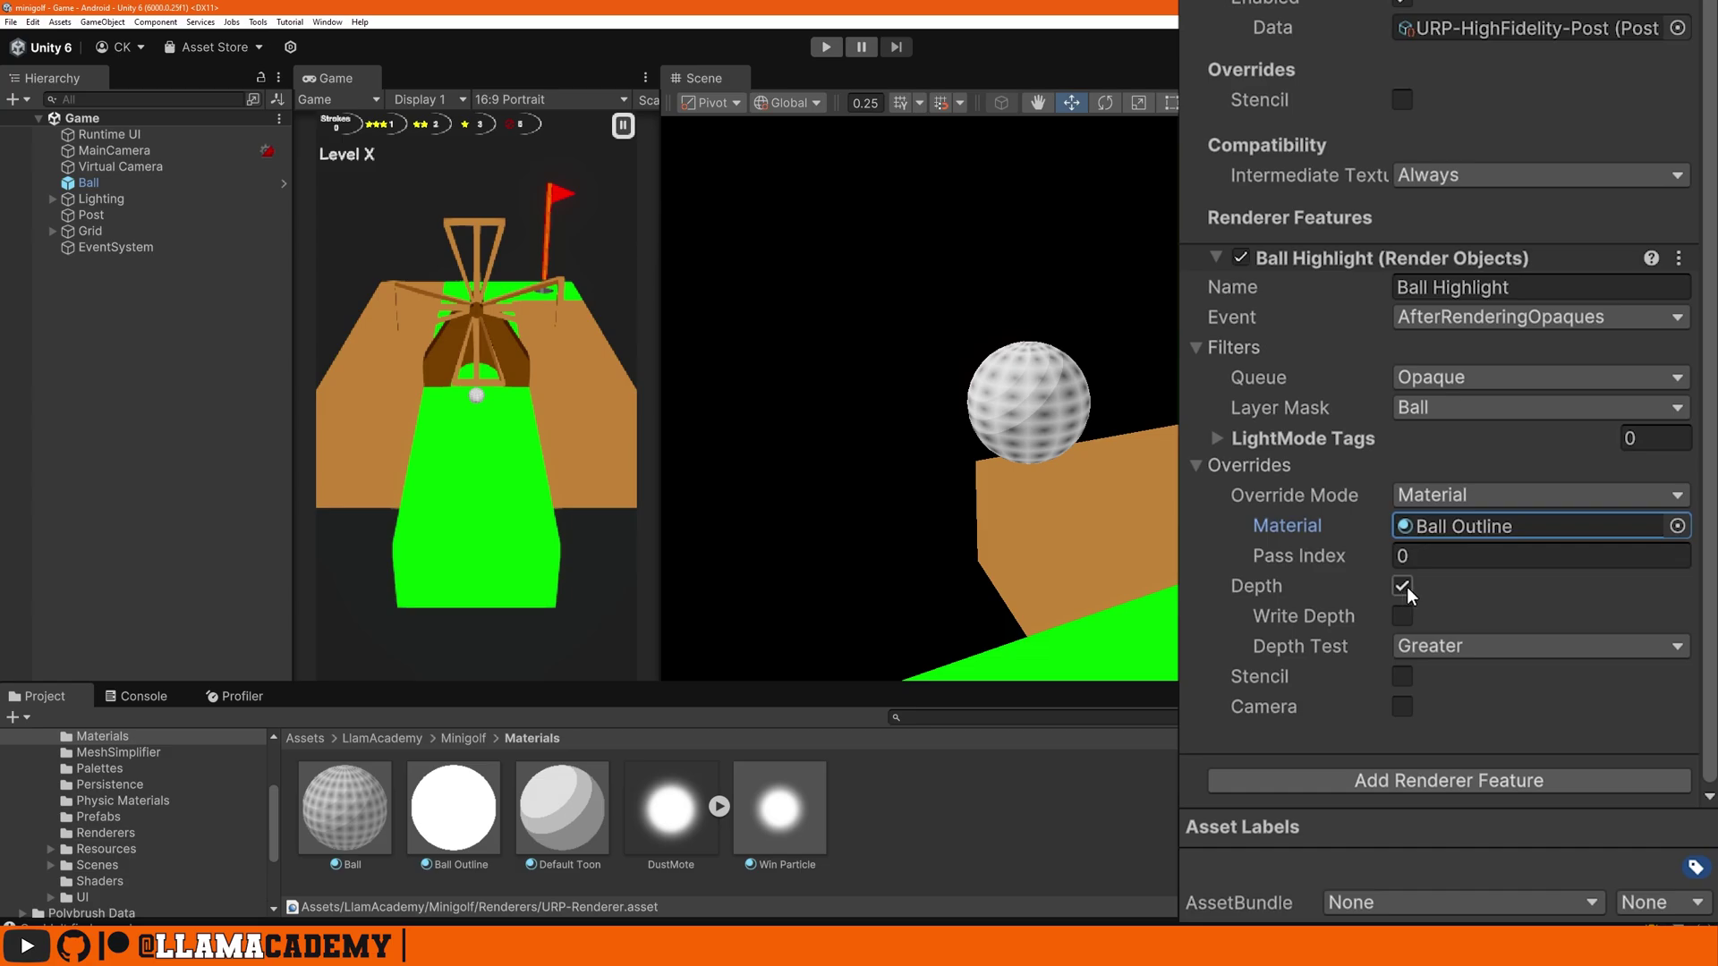
left_click(1403, 586)
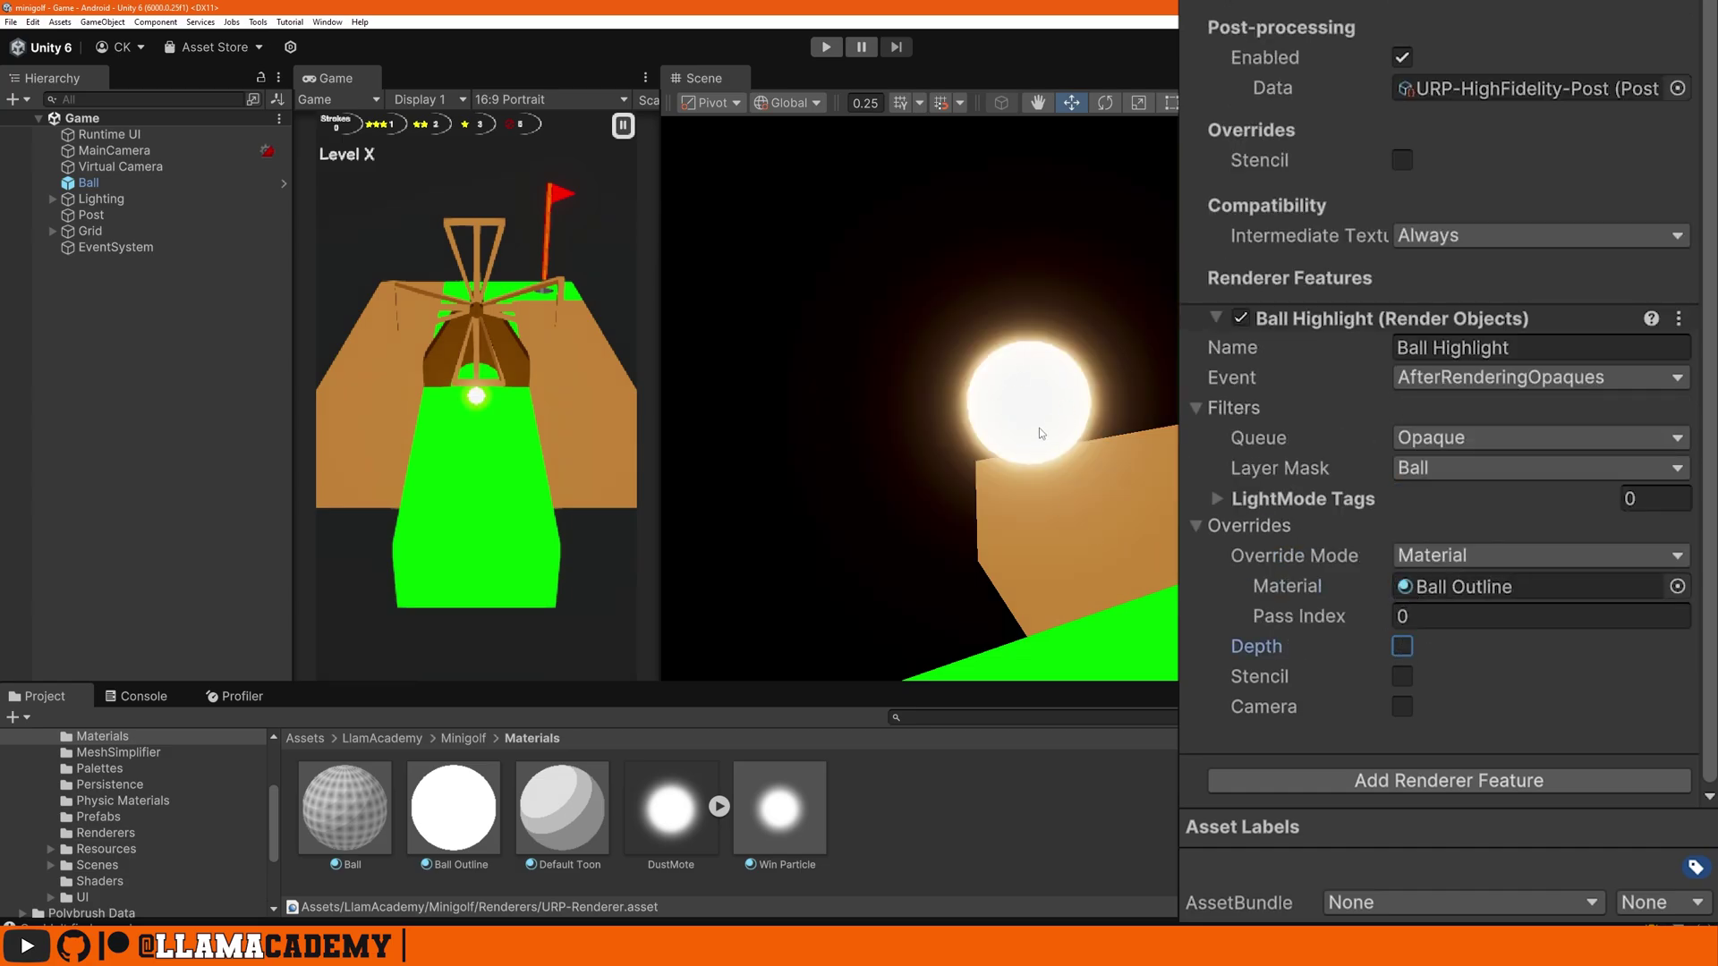
left_click(1402, 646)
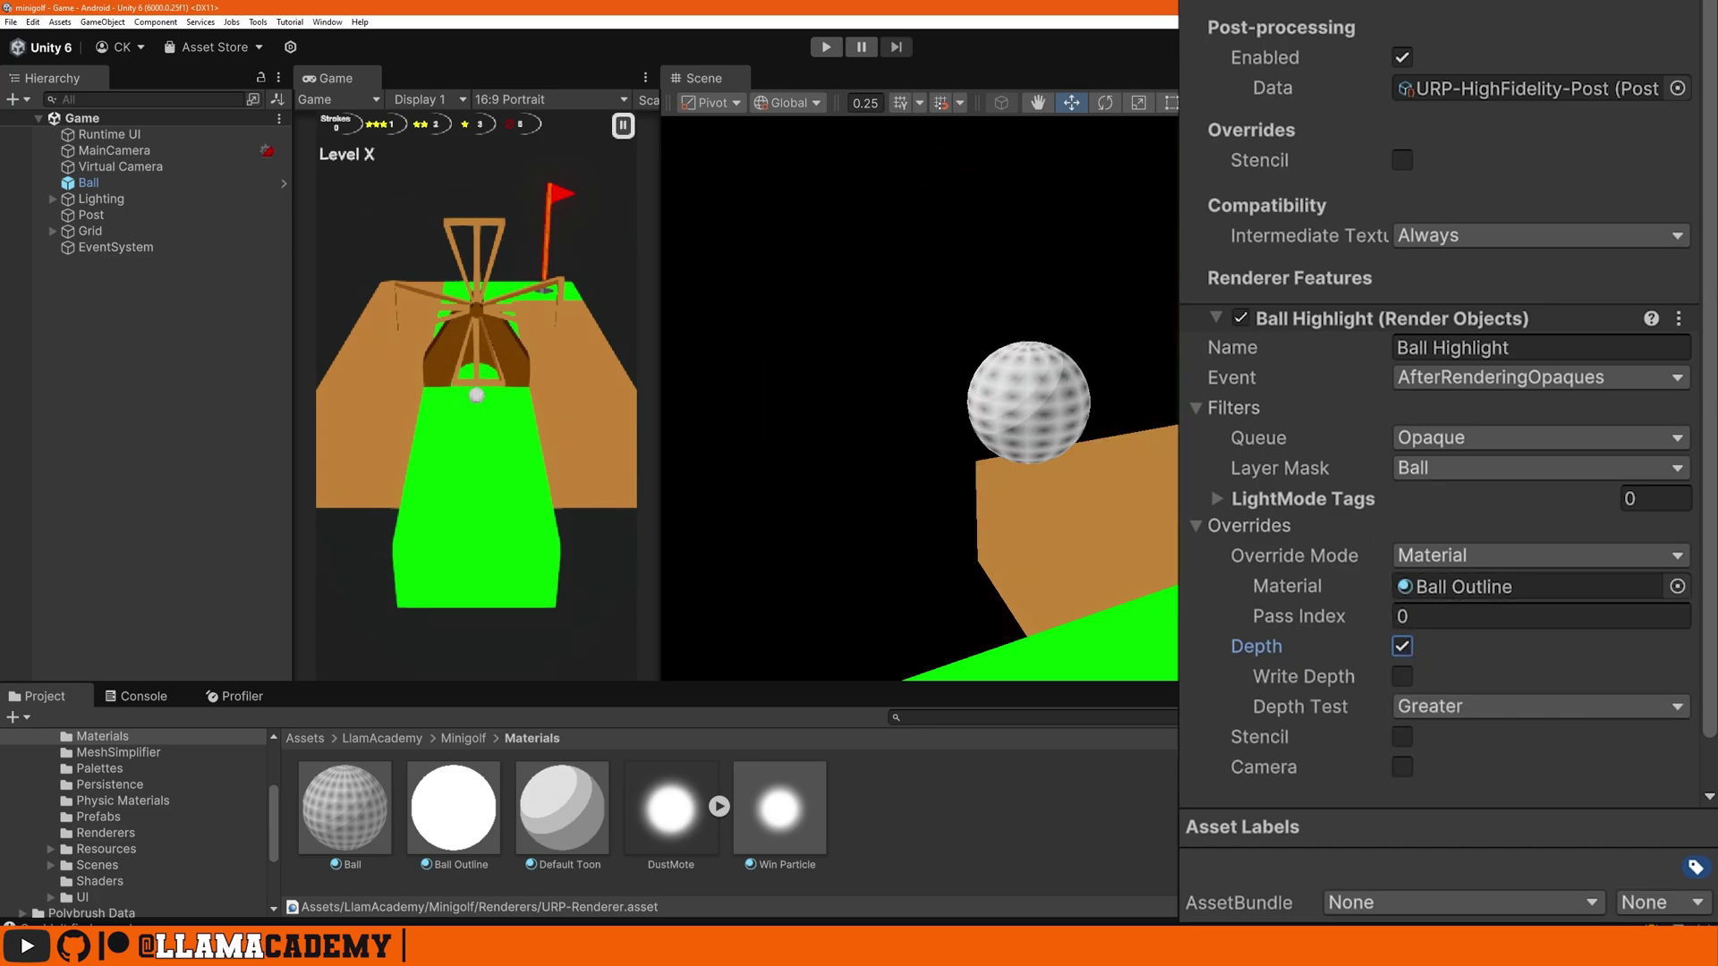
left_click(826, 46)
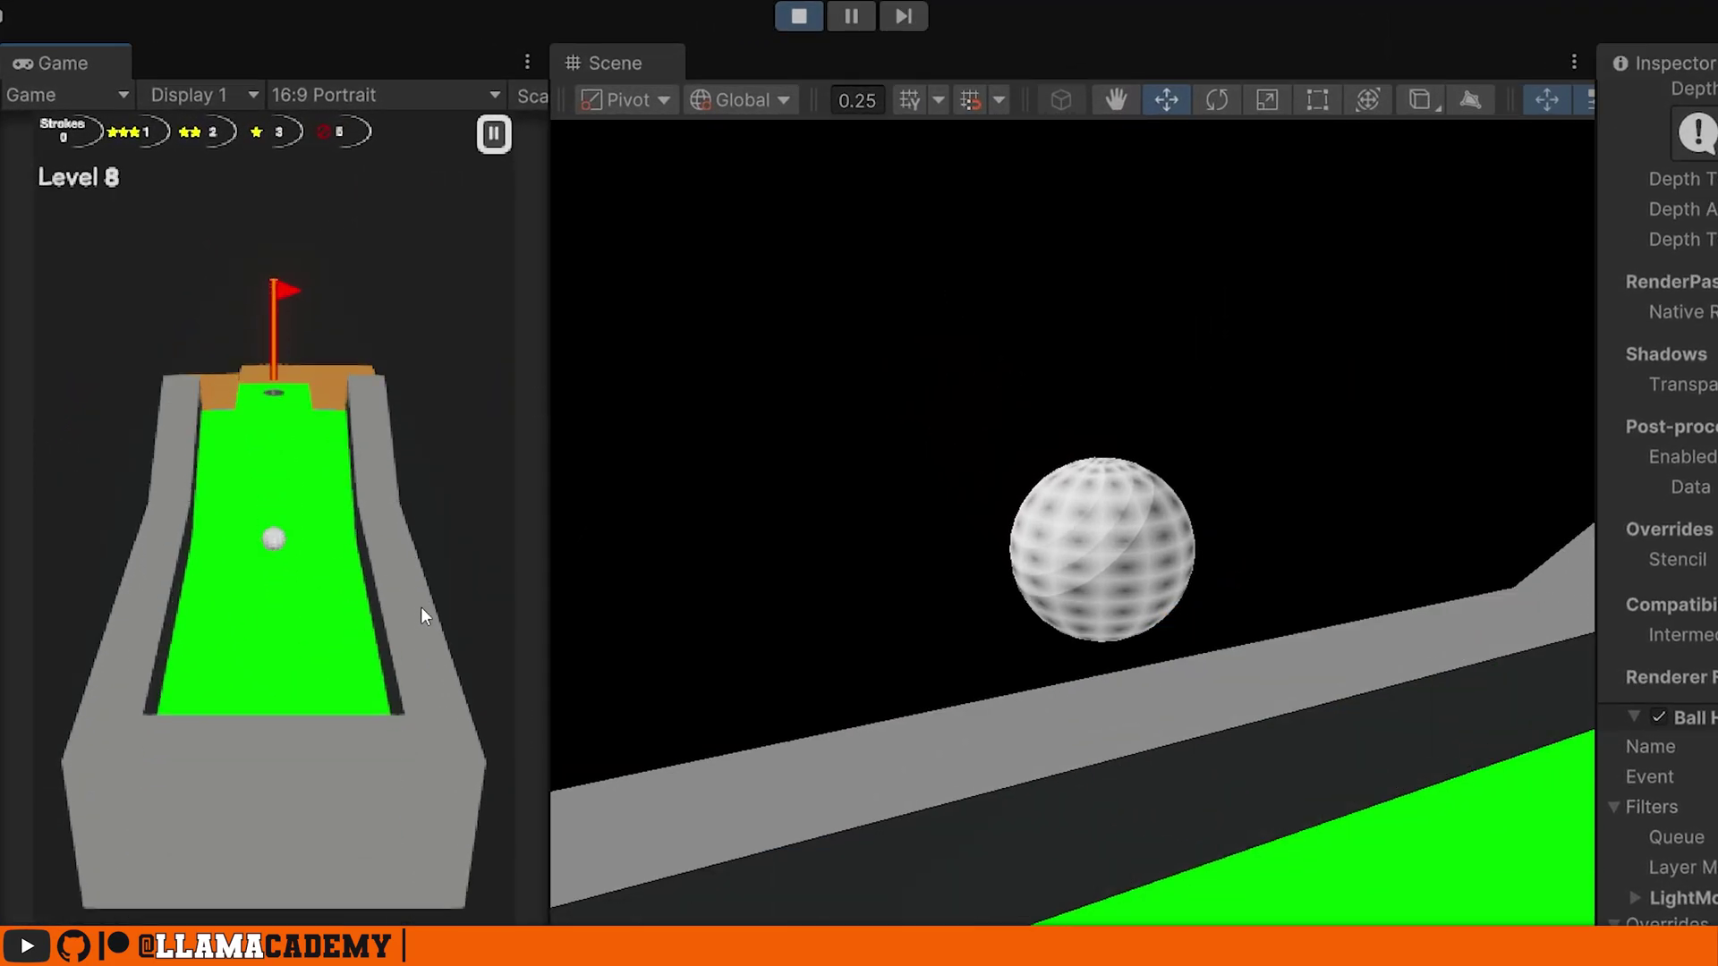
Step: Putt the ball once and lower the Ball Outline material's FresnelPower to 0.01
left_click_drag(423, 616, 395, 626)
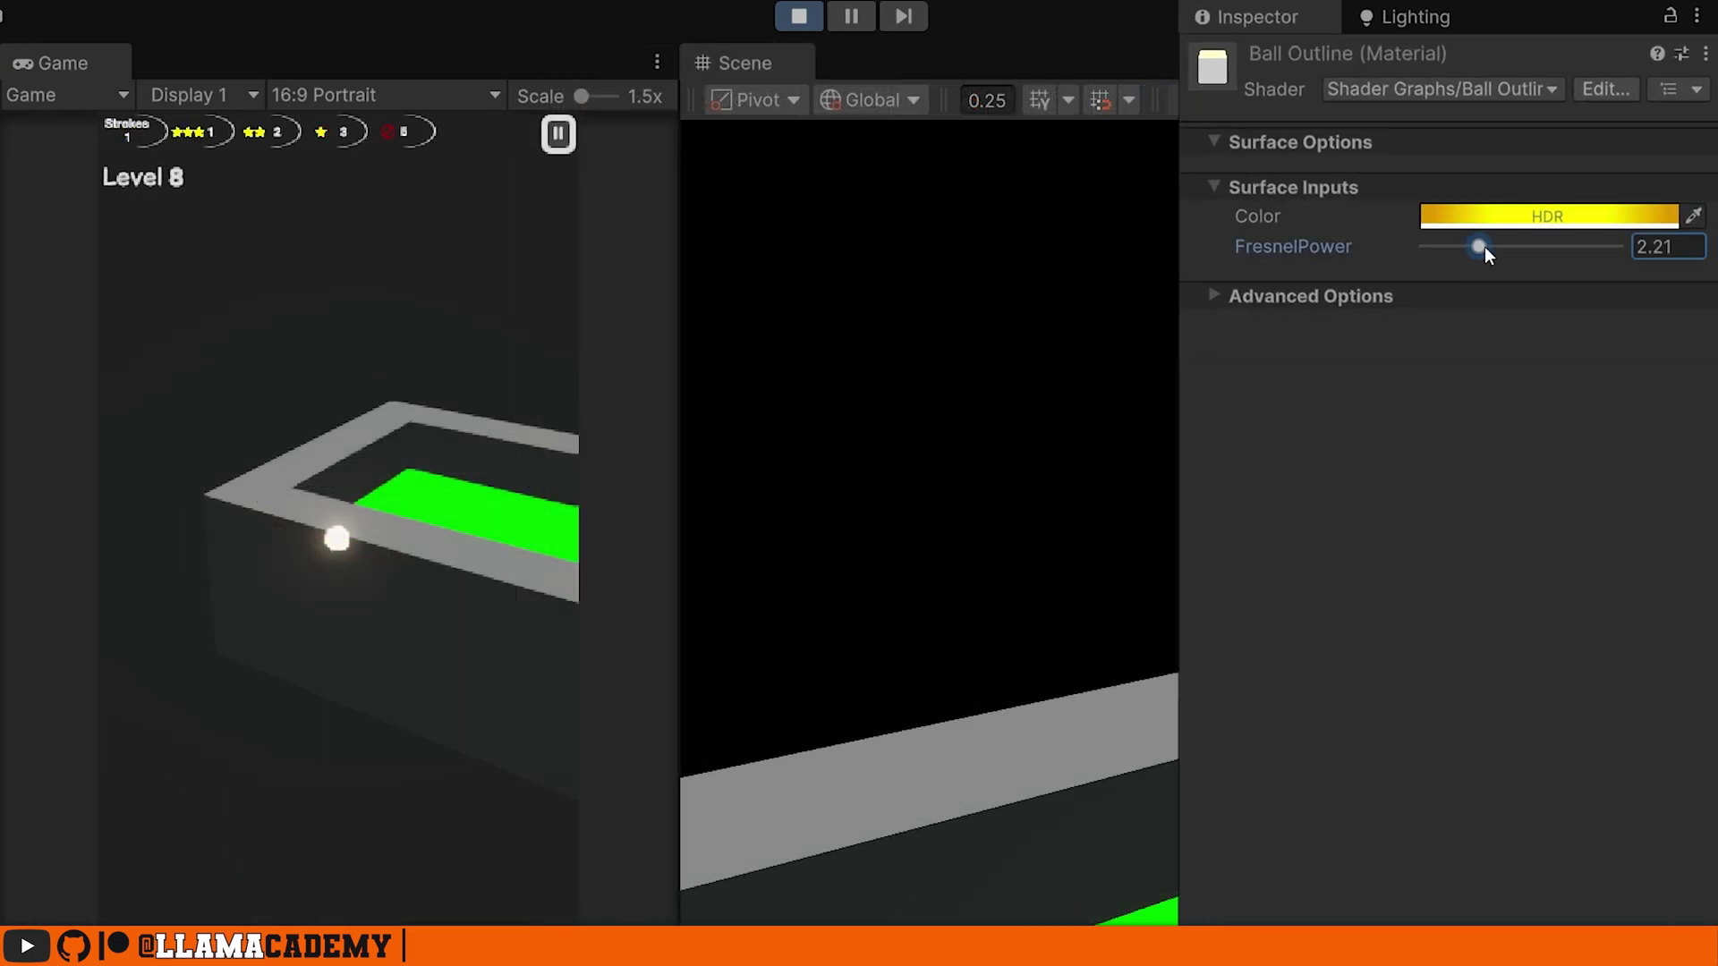
left_click_drag(1484, 245, 1357, 277)
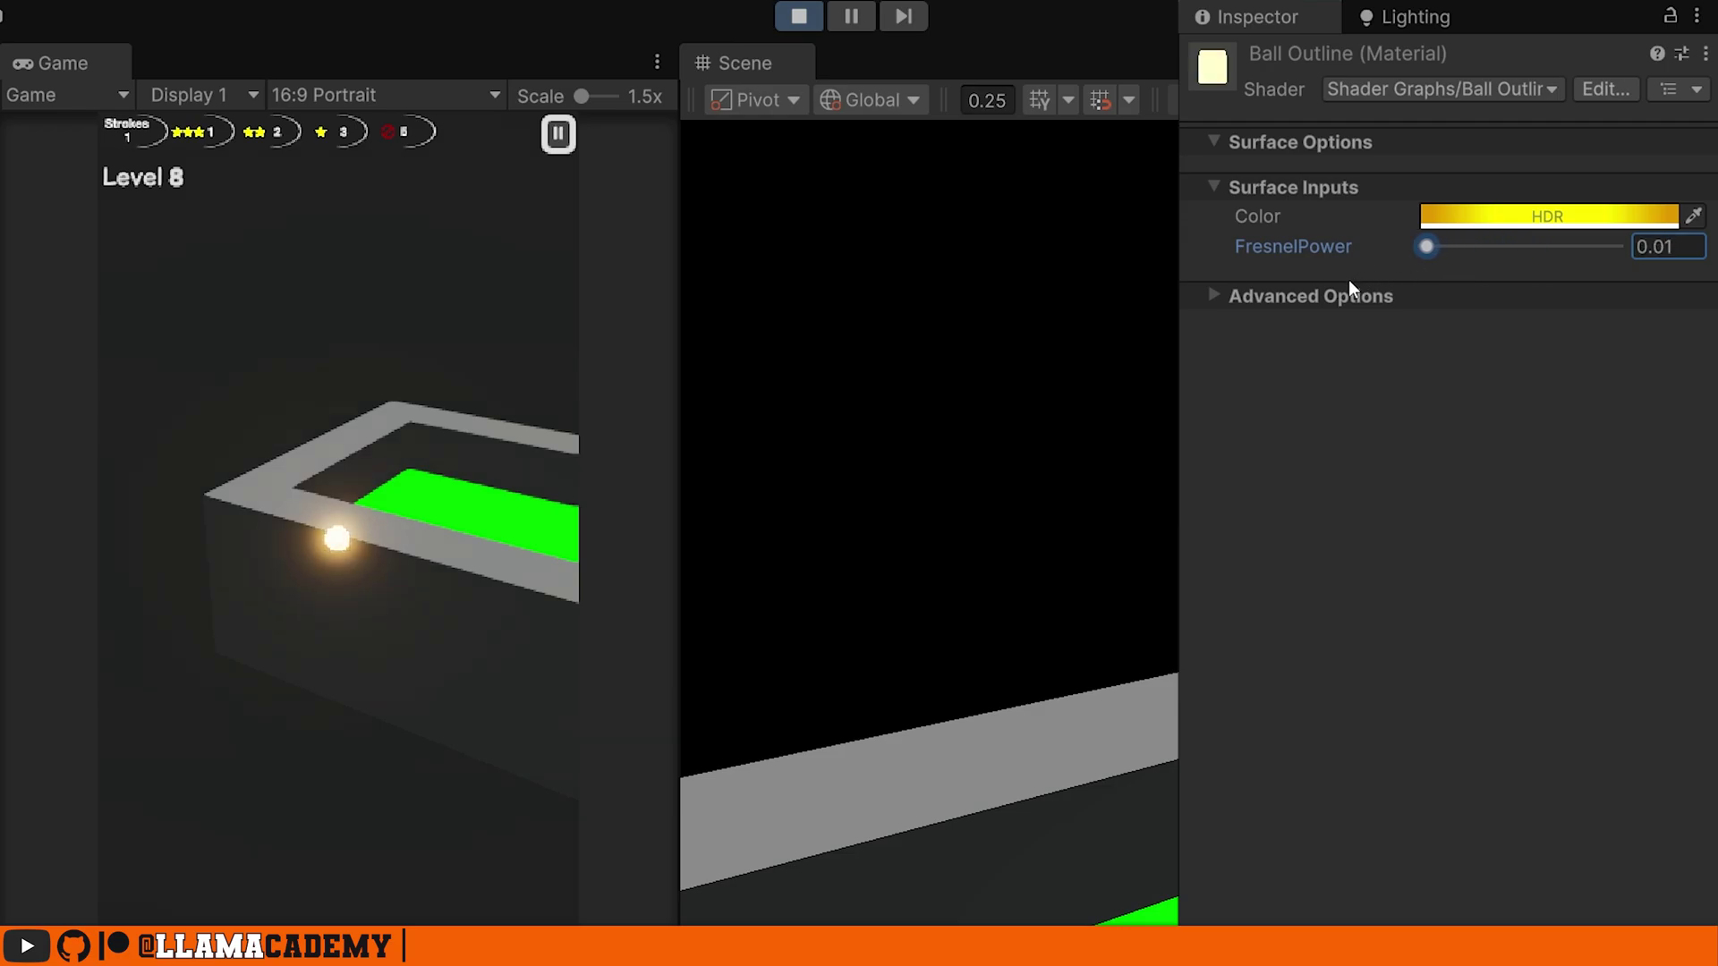
Step: Set FresnelPower to 0.29 and make the HDR glow colour orange
type("8")
left_click(1548, 216)
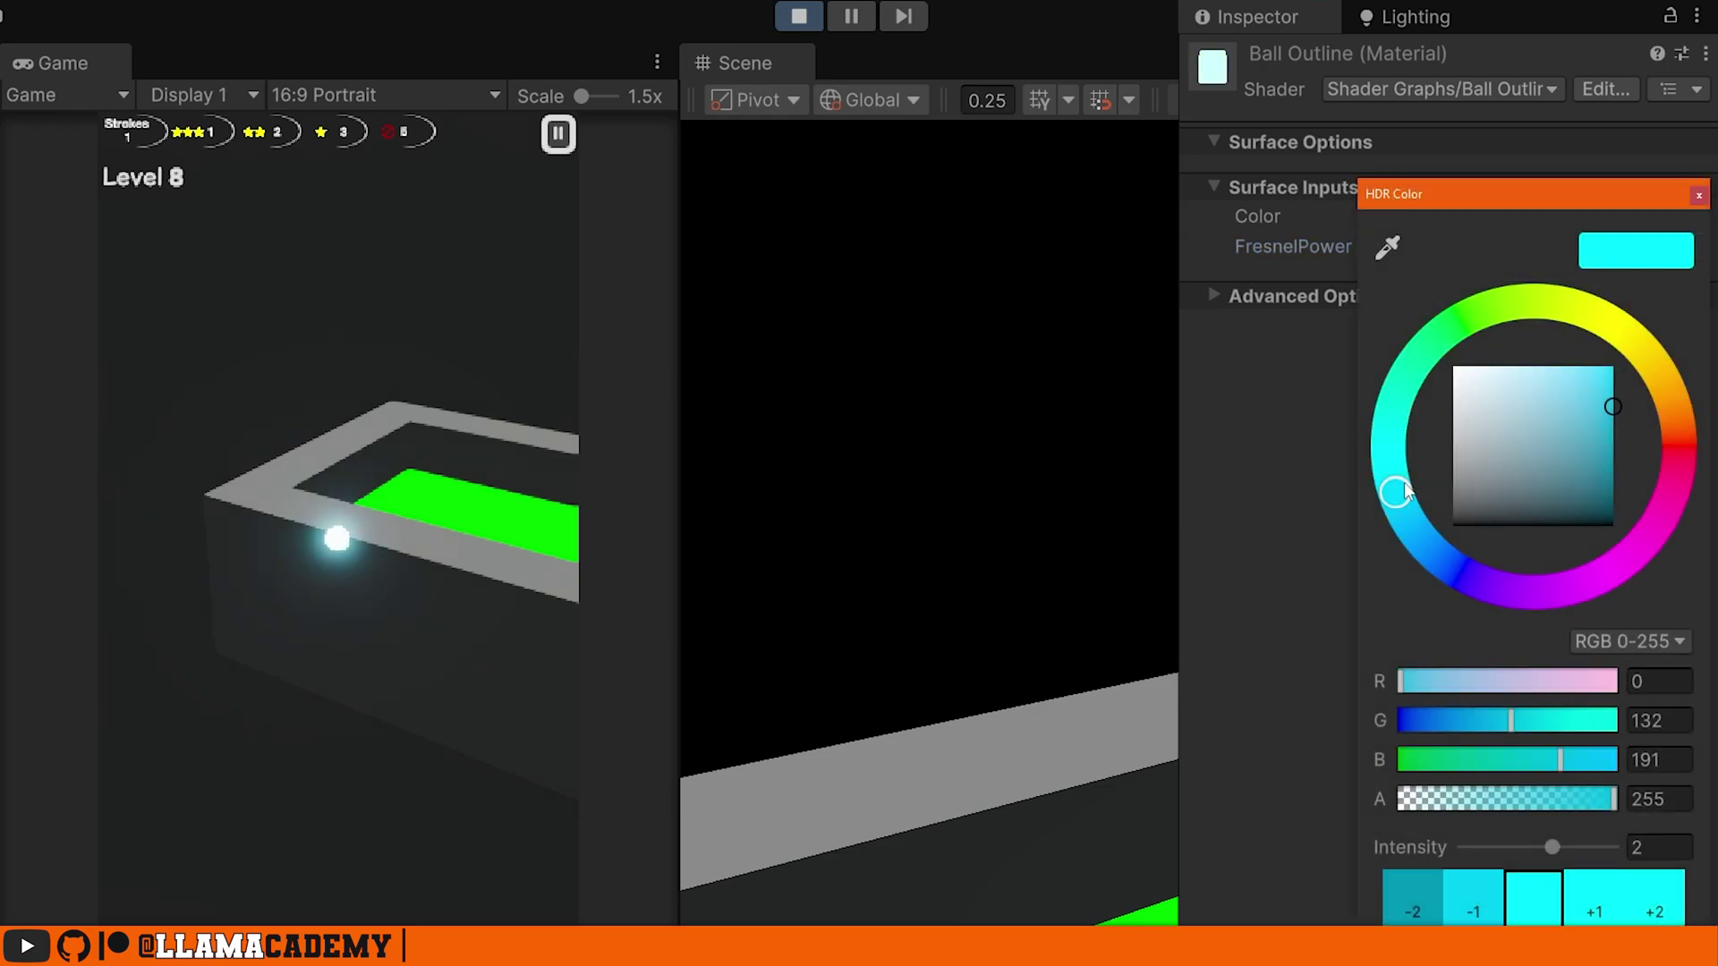
mouse_move(1392, 537)
left_mouse_down()
mouse_move(1515, 587)
mouse_move(1584, 311)
left_mouse_up()
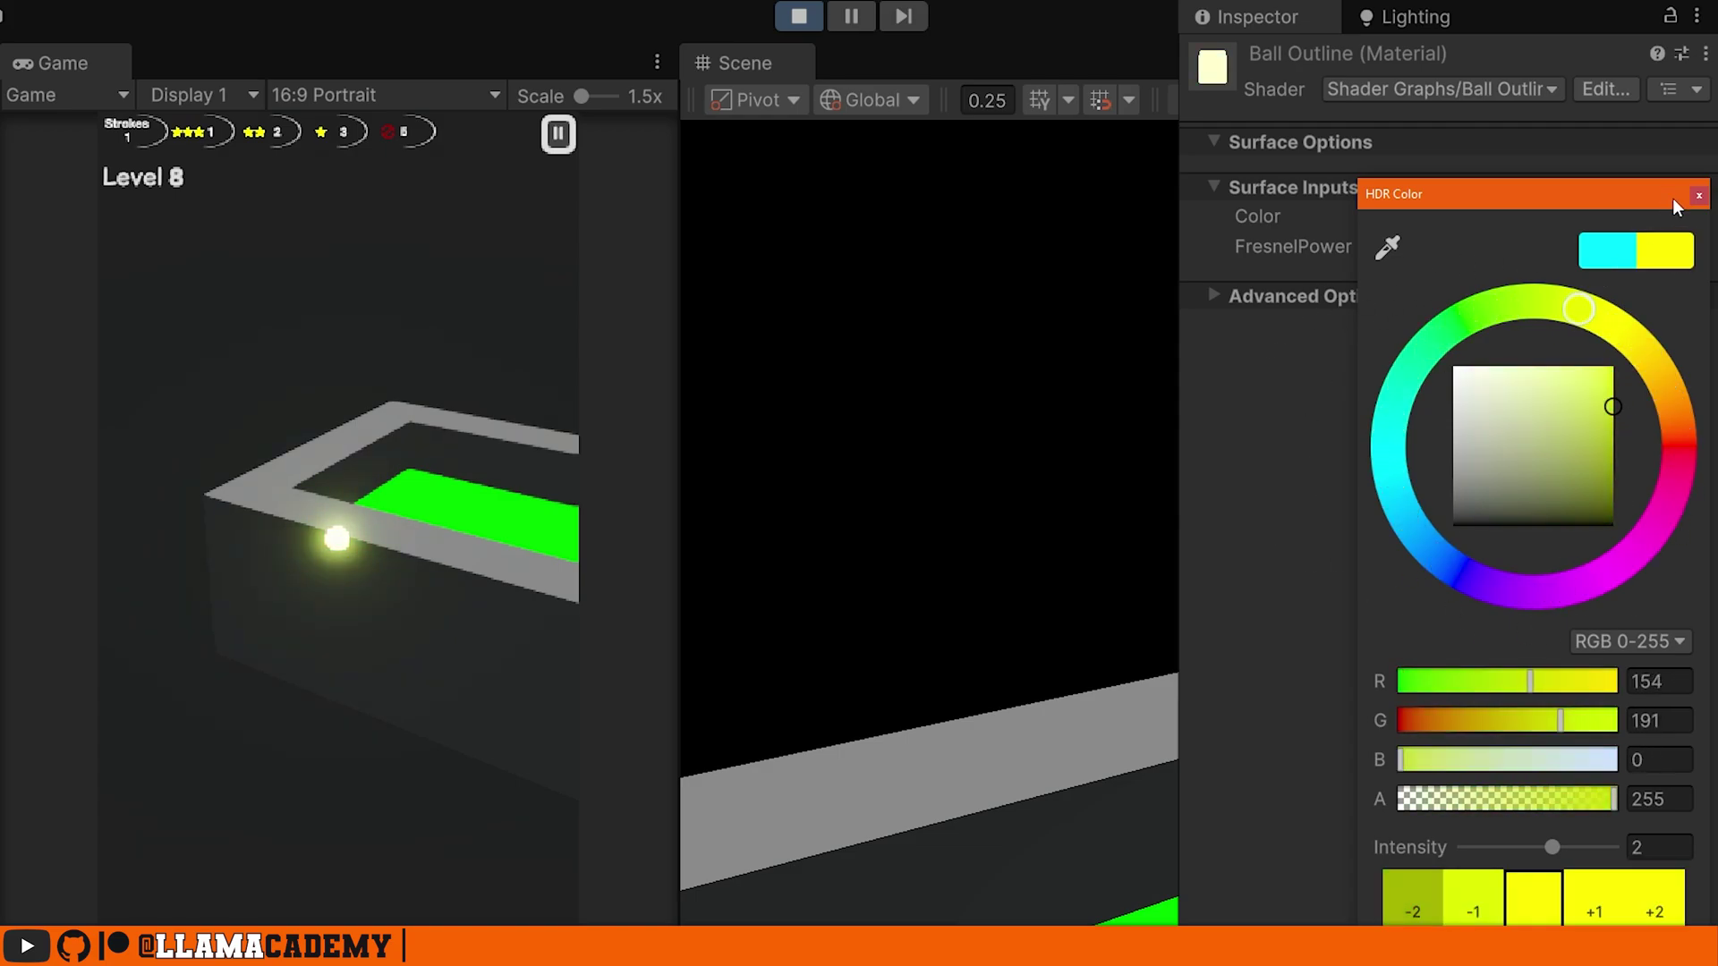
left_click(1617, 323)
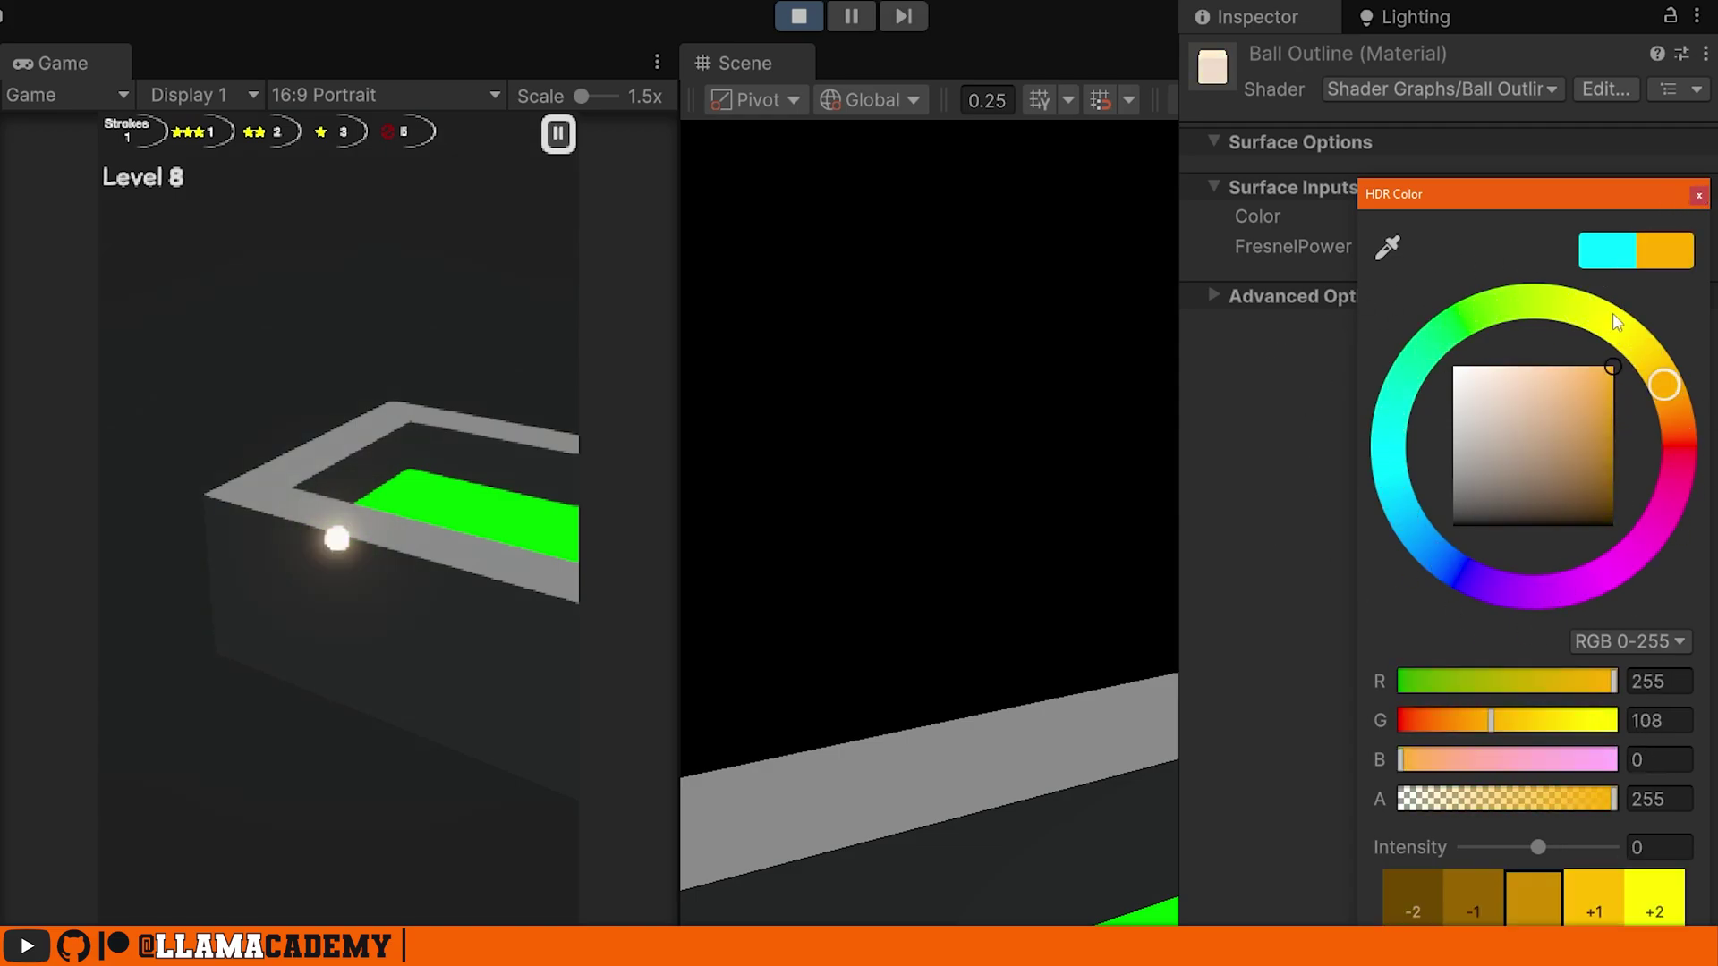
left_click(1698, 194)
Step: Select the Ball Outline shader graph in the Shaders folder and exit Play mode
key("ctrl+5")
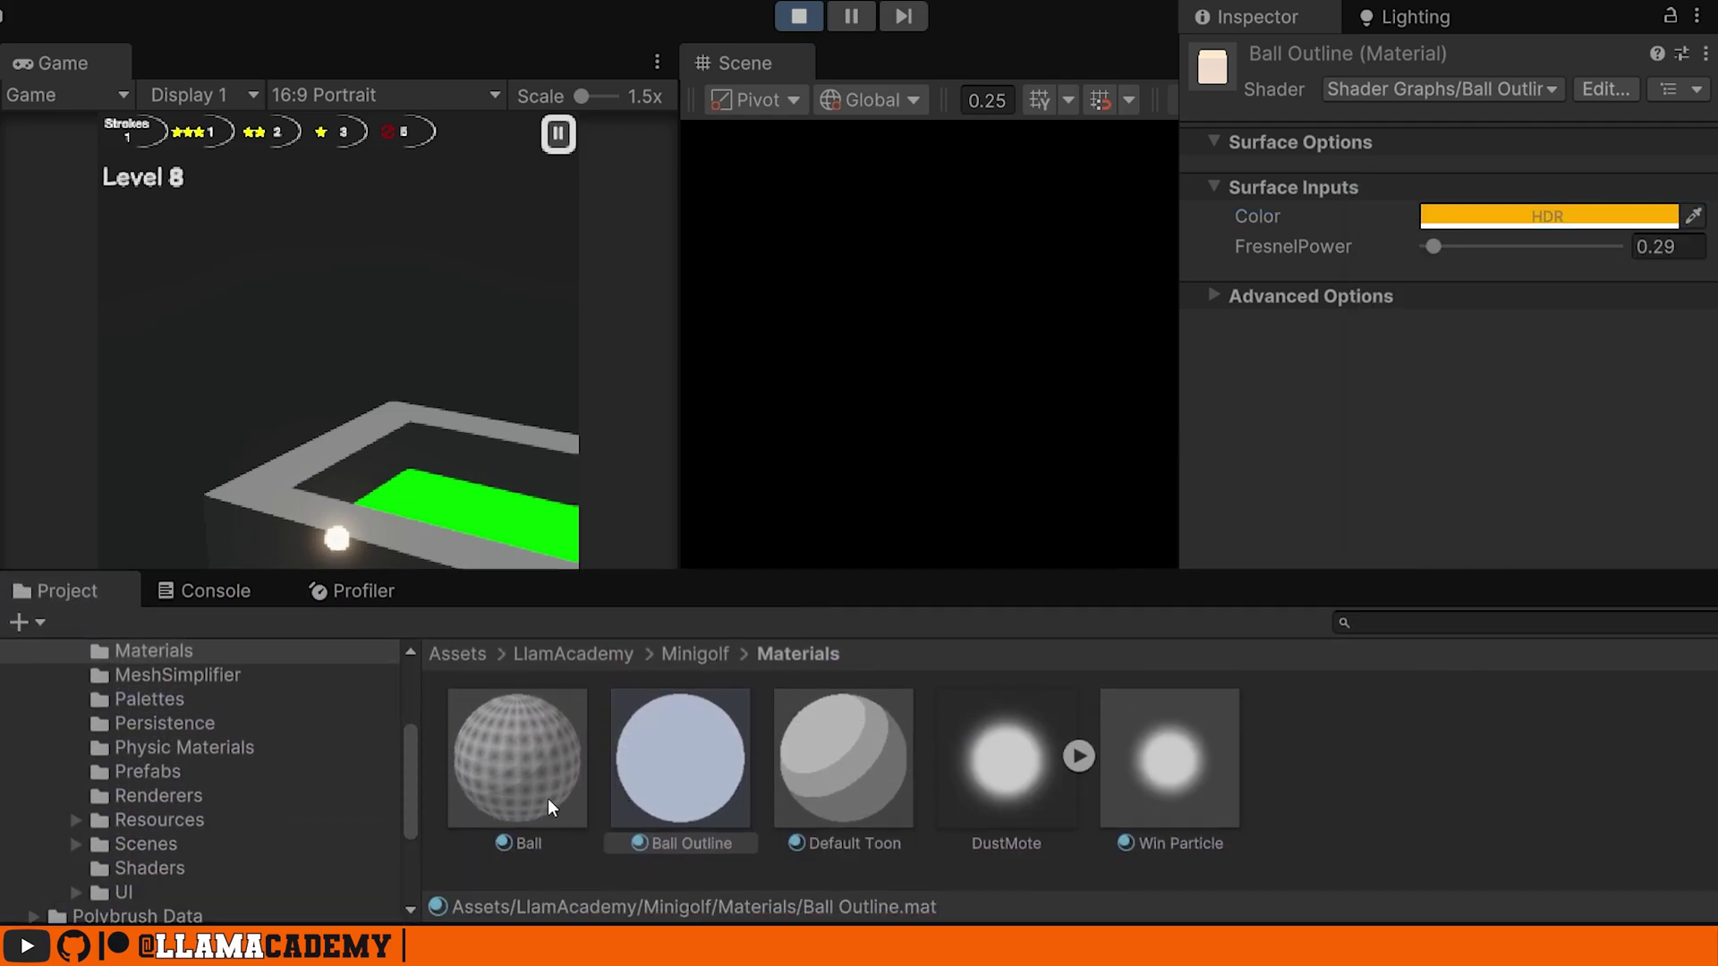
left_click(168, 868)
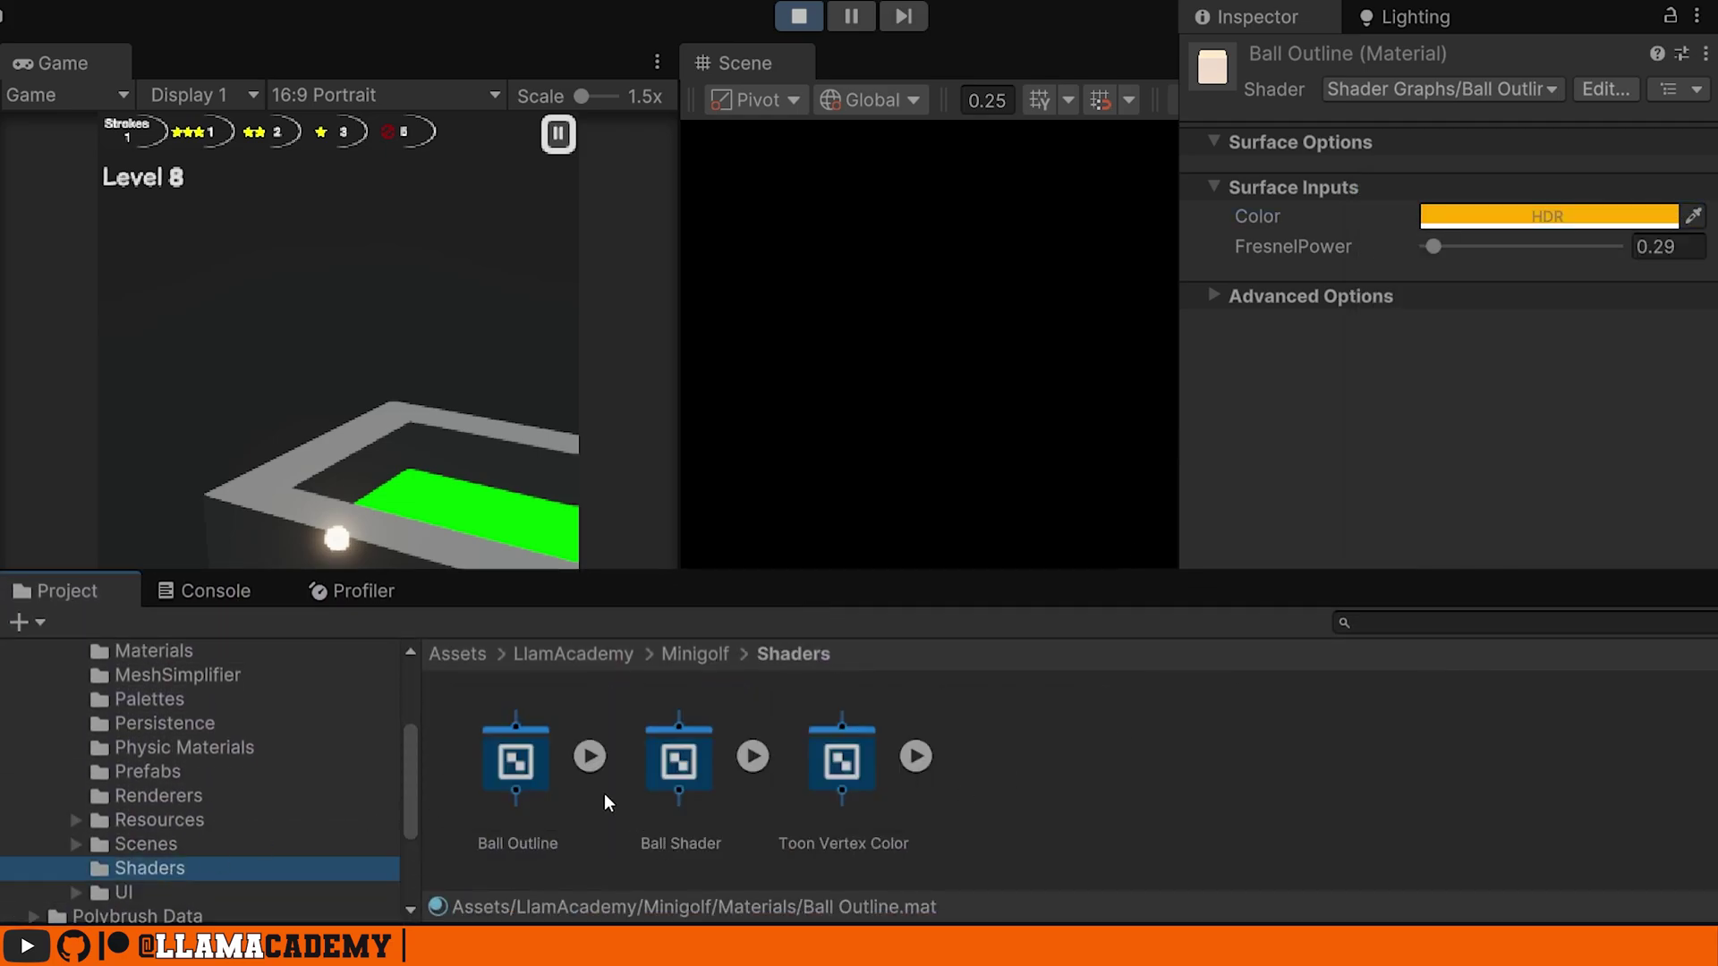
left_click(533, 803)
key("ctrl+p")
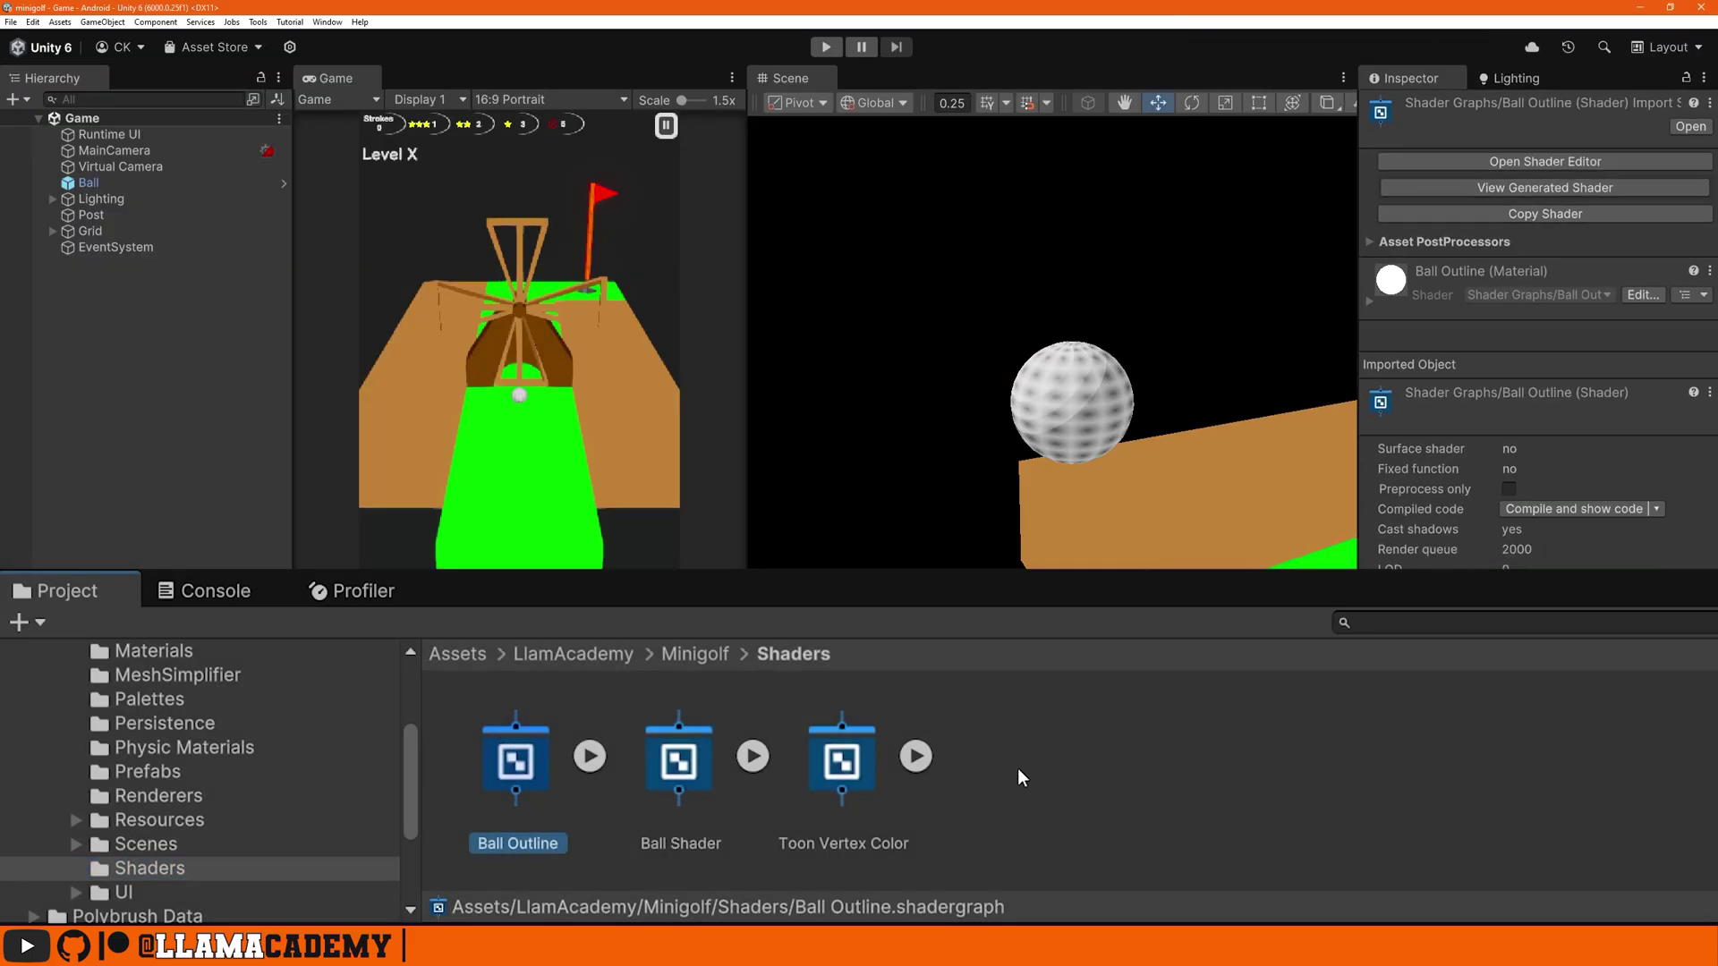
Step: Create a URP Unlit Shader Graph named 'Ball Outline 2' in the Shaders folder
right_click(1017, 768)
mouse_move(743, 234)
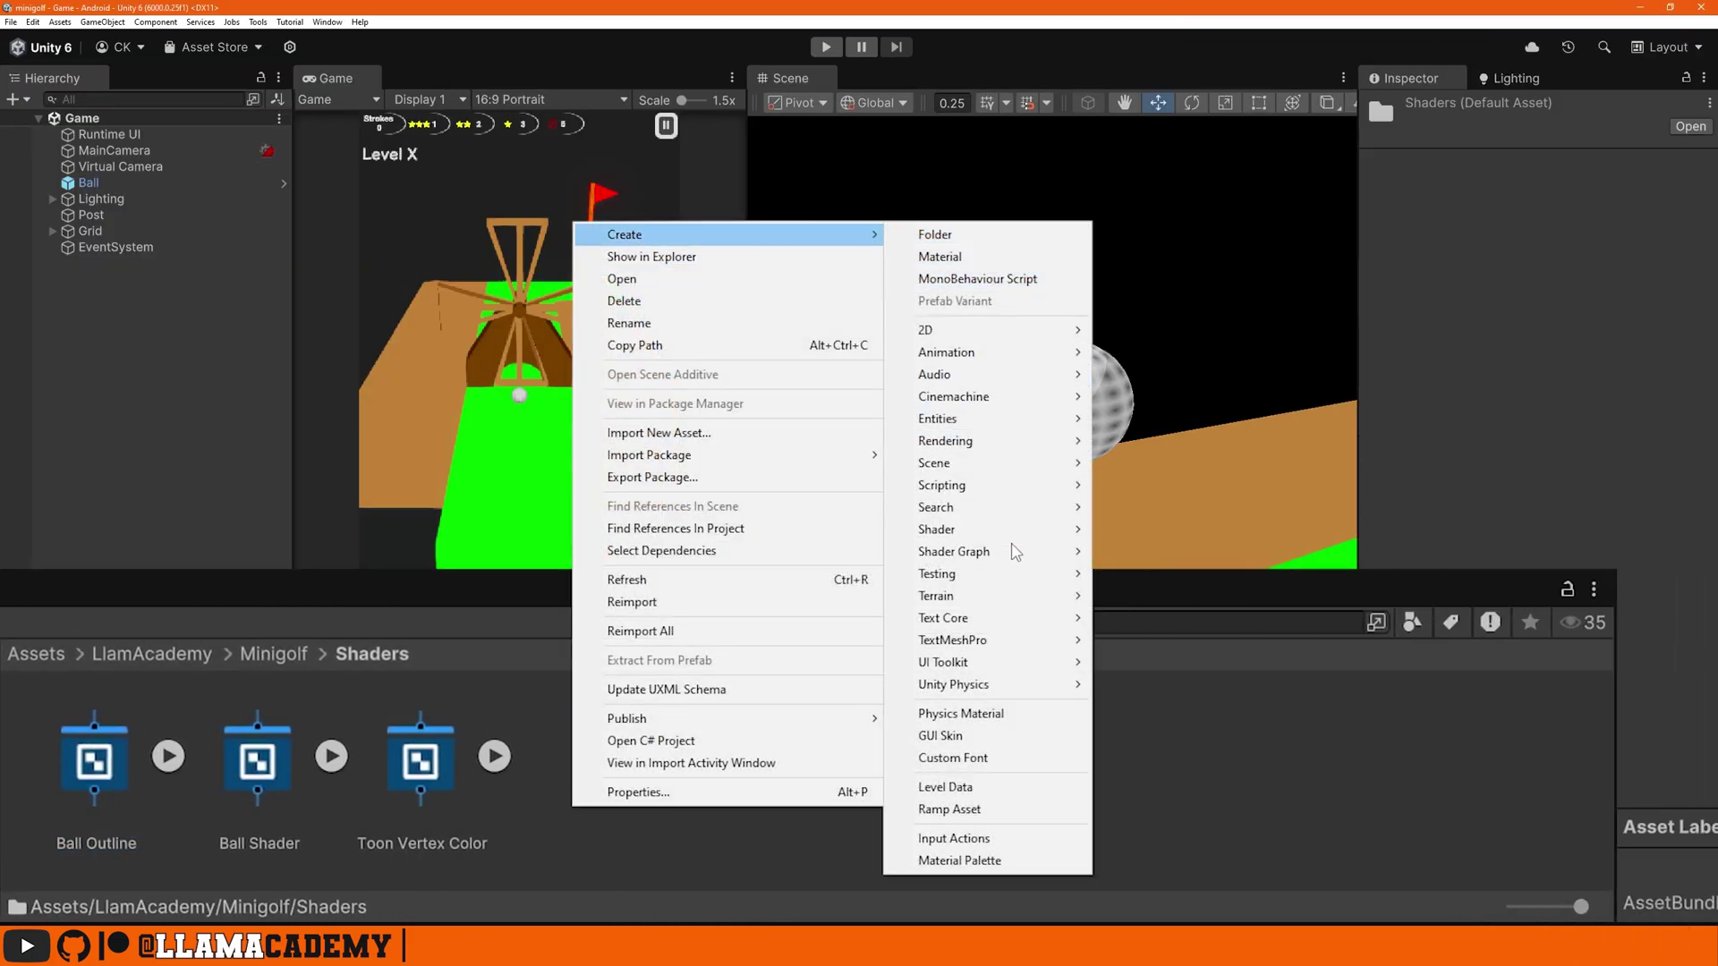
mouse_move(1038, 555)
mouse_move(1217, 552)
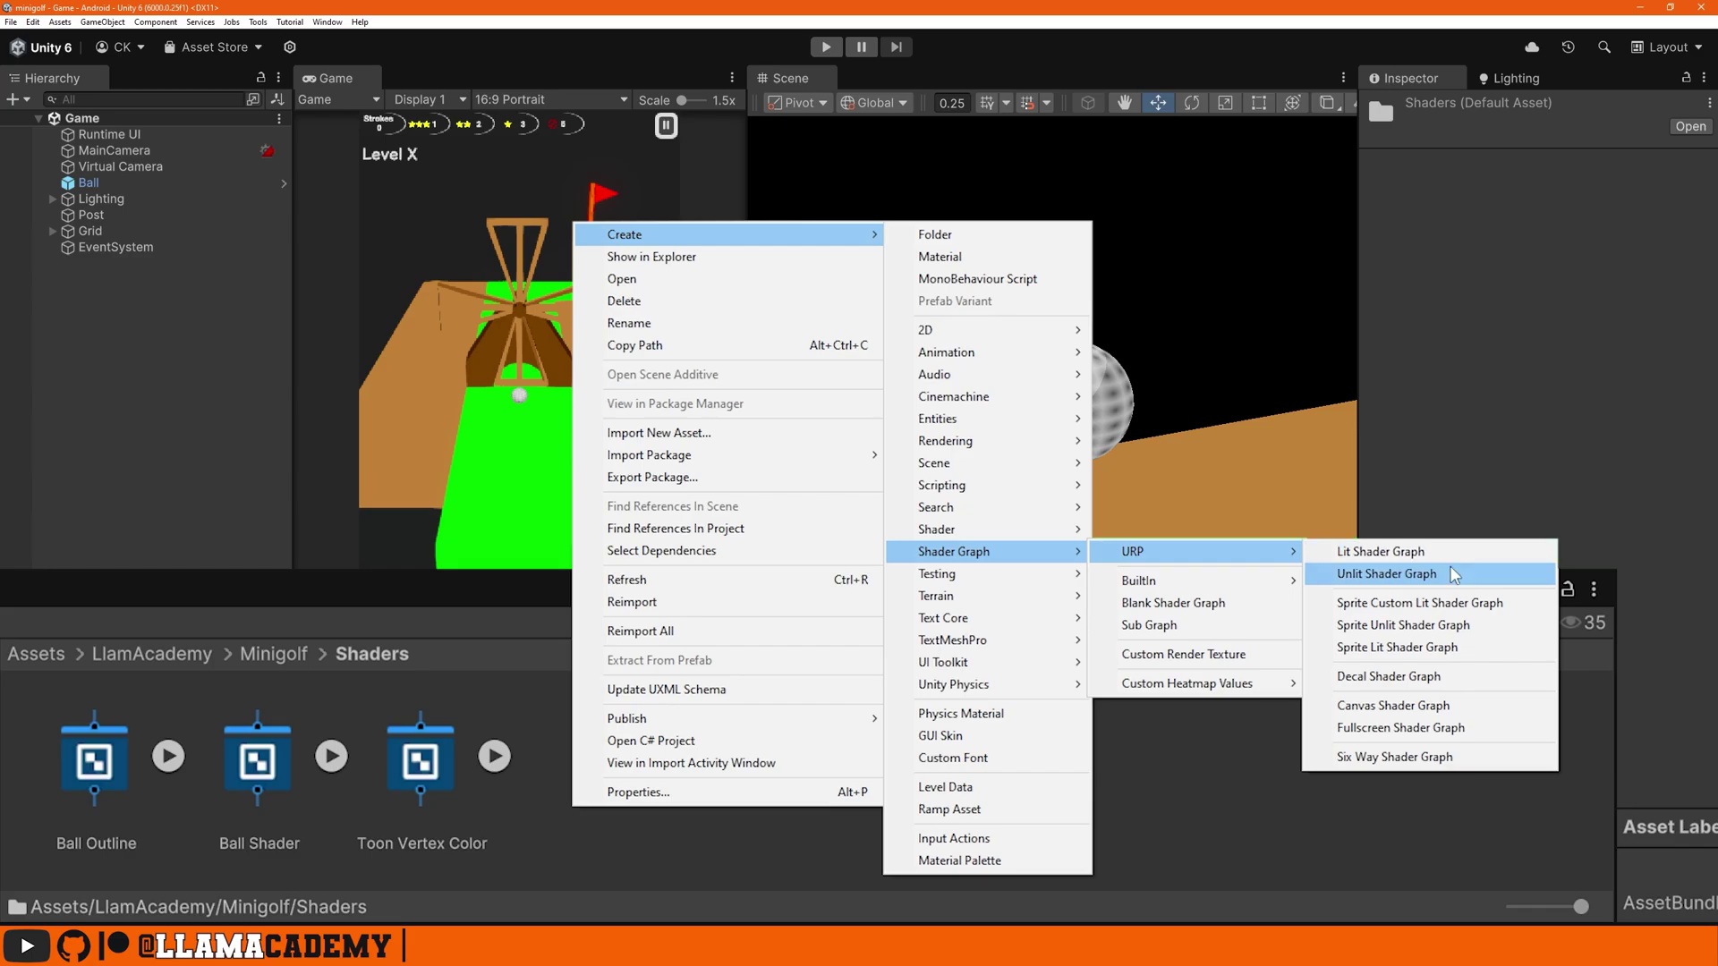
left_click(1453, 573)
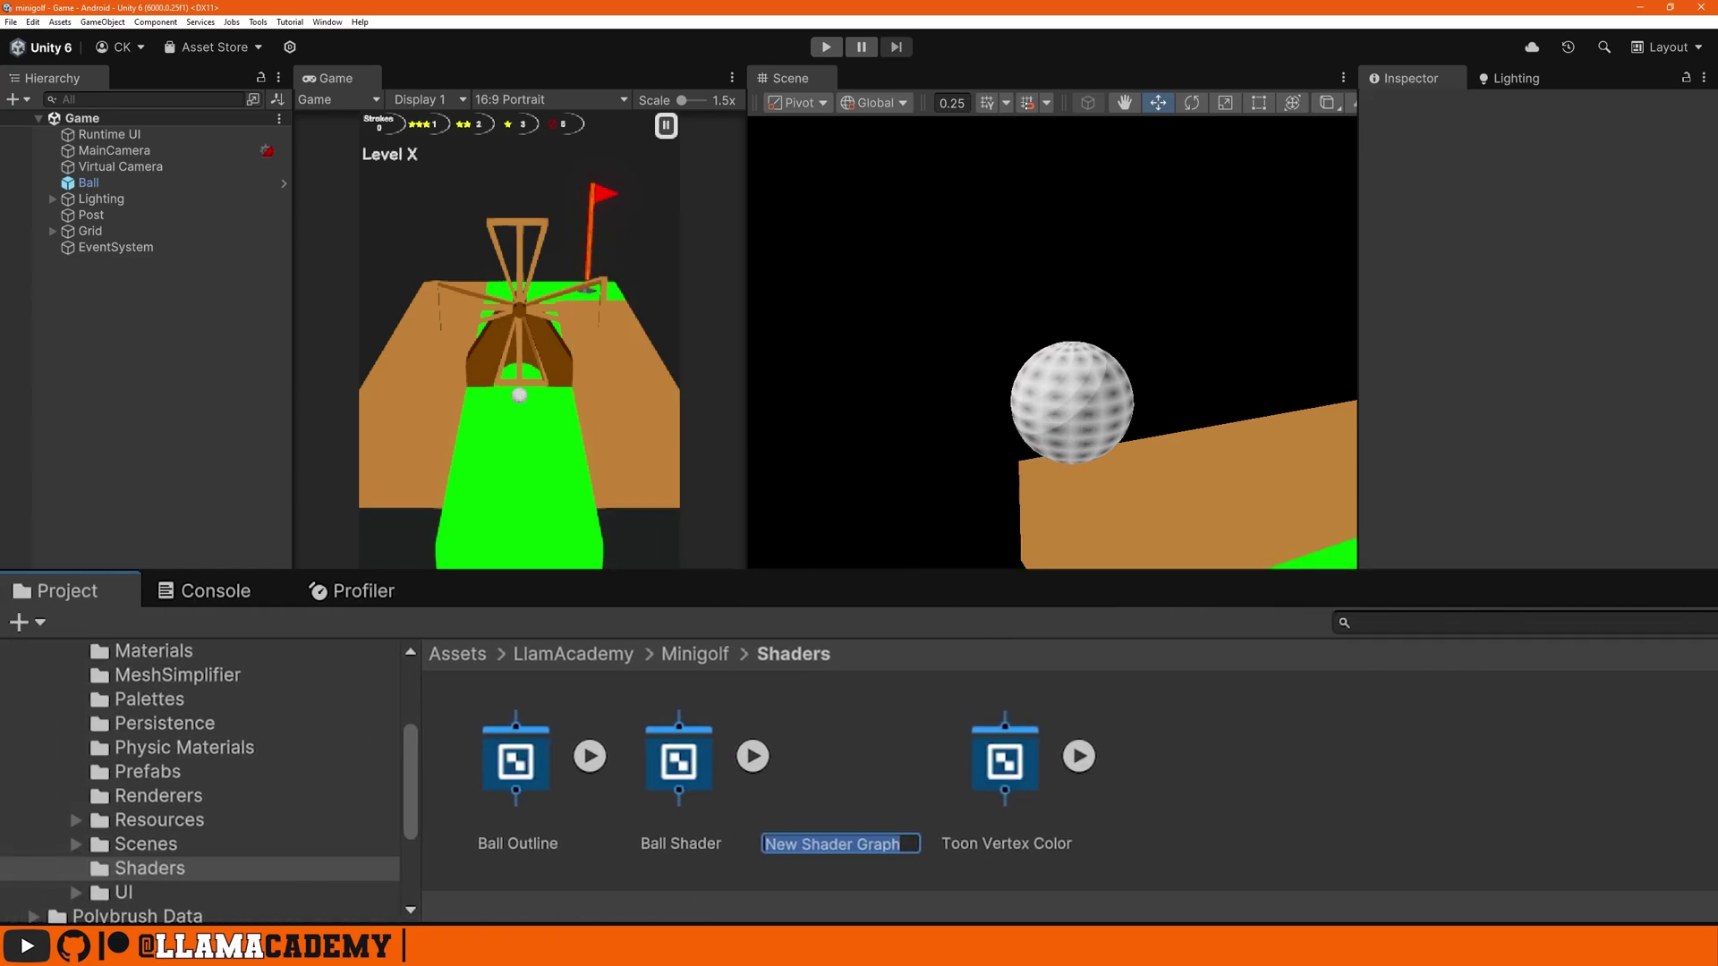
type("Ball Outline 2")
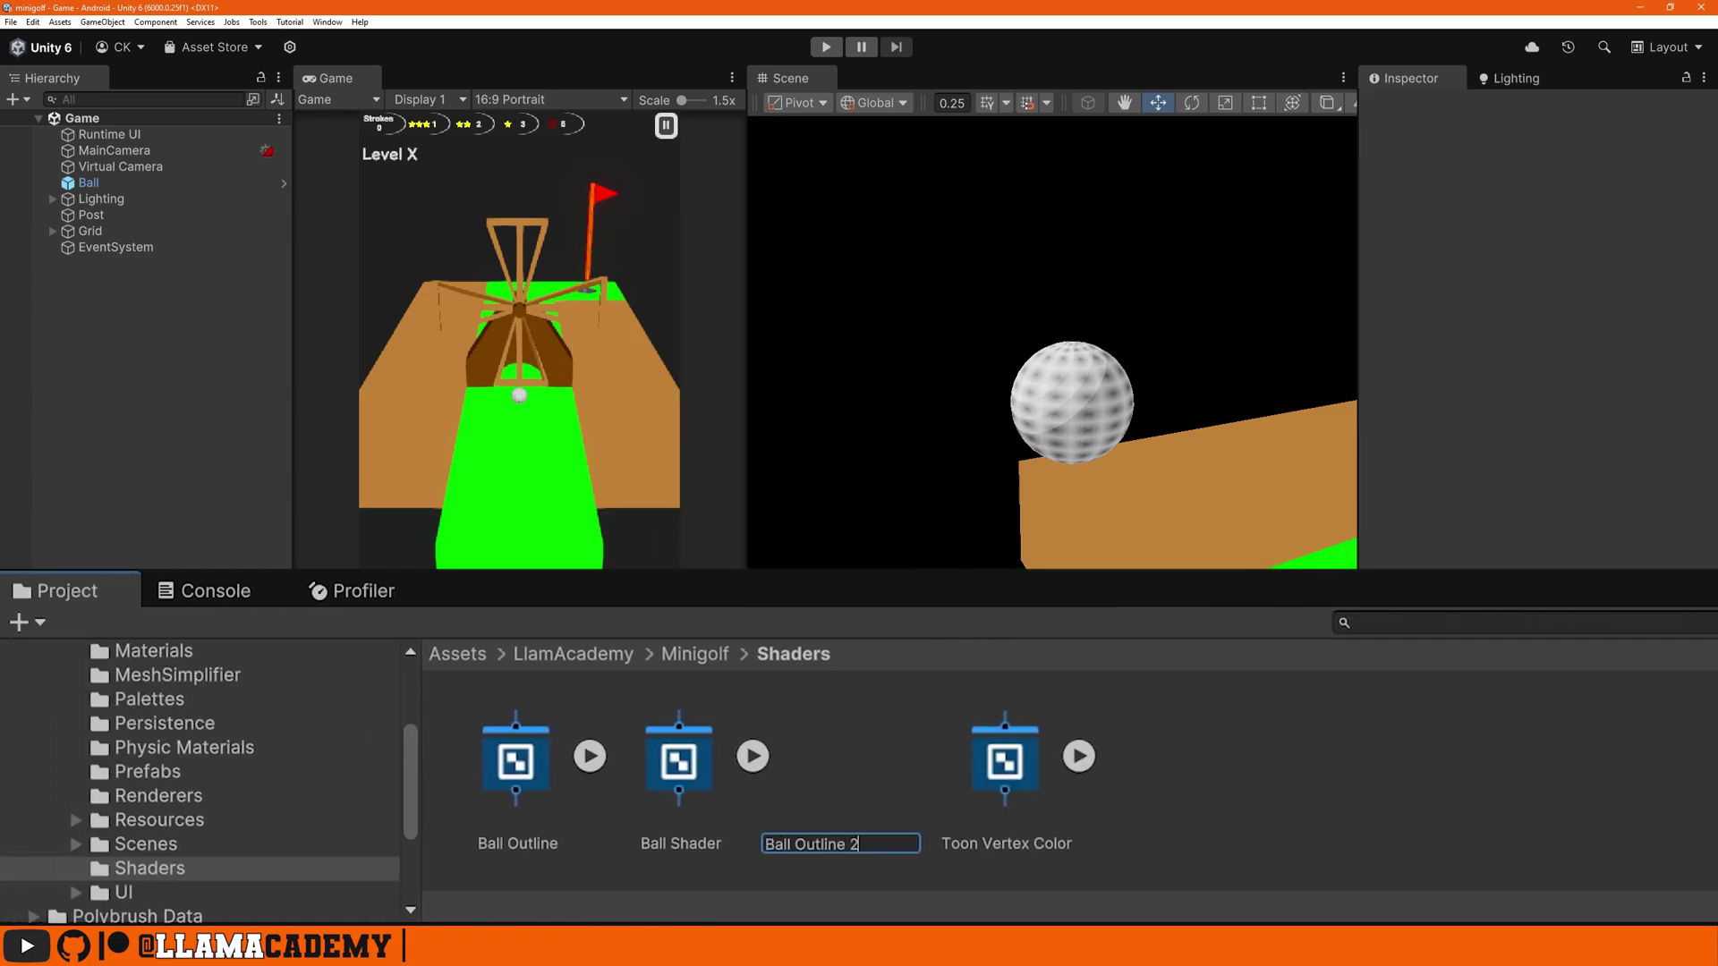
key("Return")
Step: Open Ball Outline 2 in a maximized Shader Graph window with the Vertex and Fragment nodes centred
double_click(679, 761)
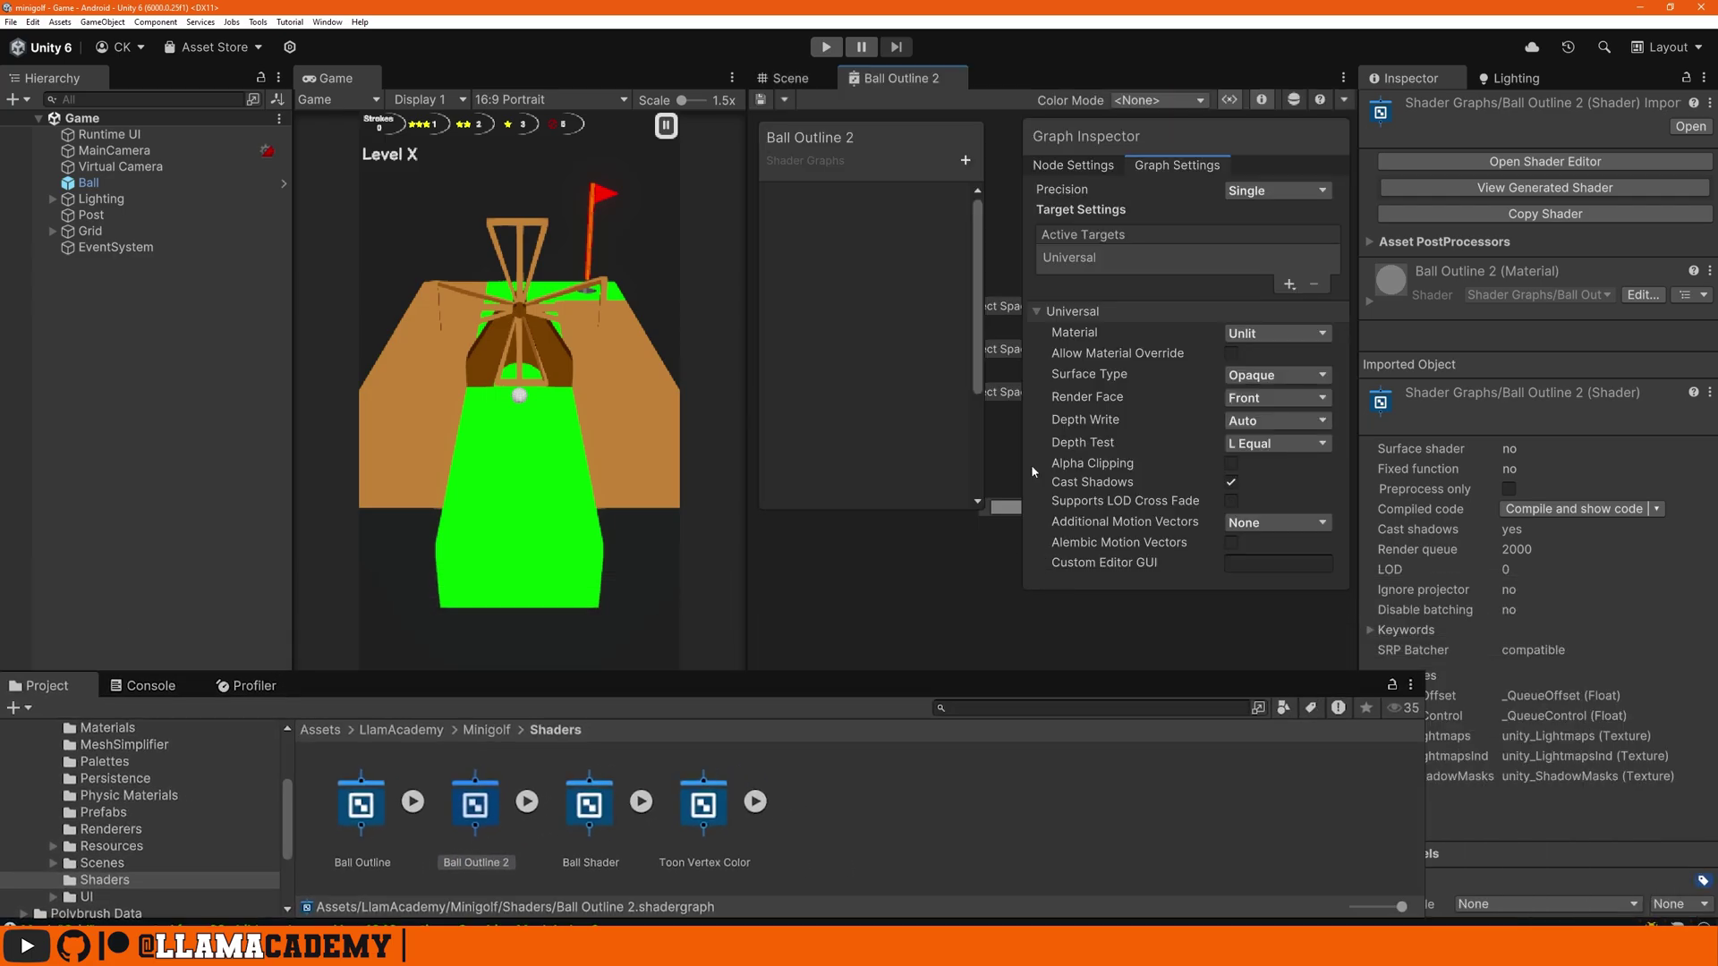
double_click(900, 87)
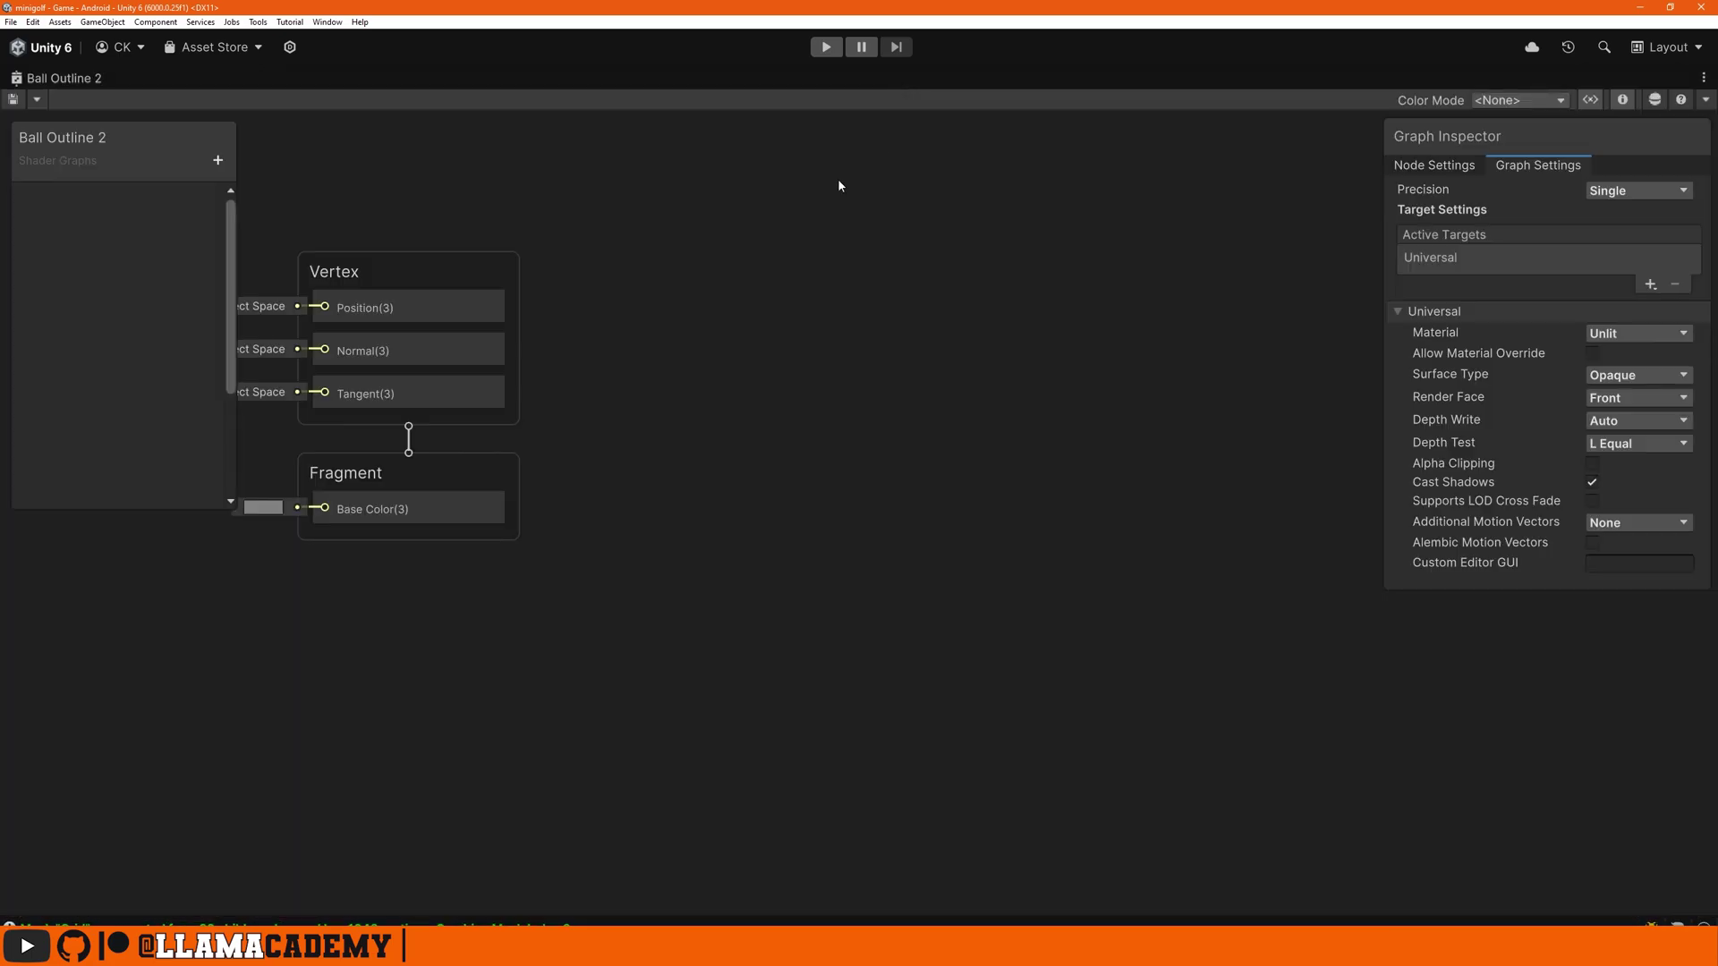
middle_click_drag(603, 483, 1209, 414)
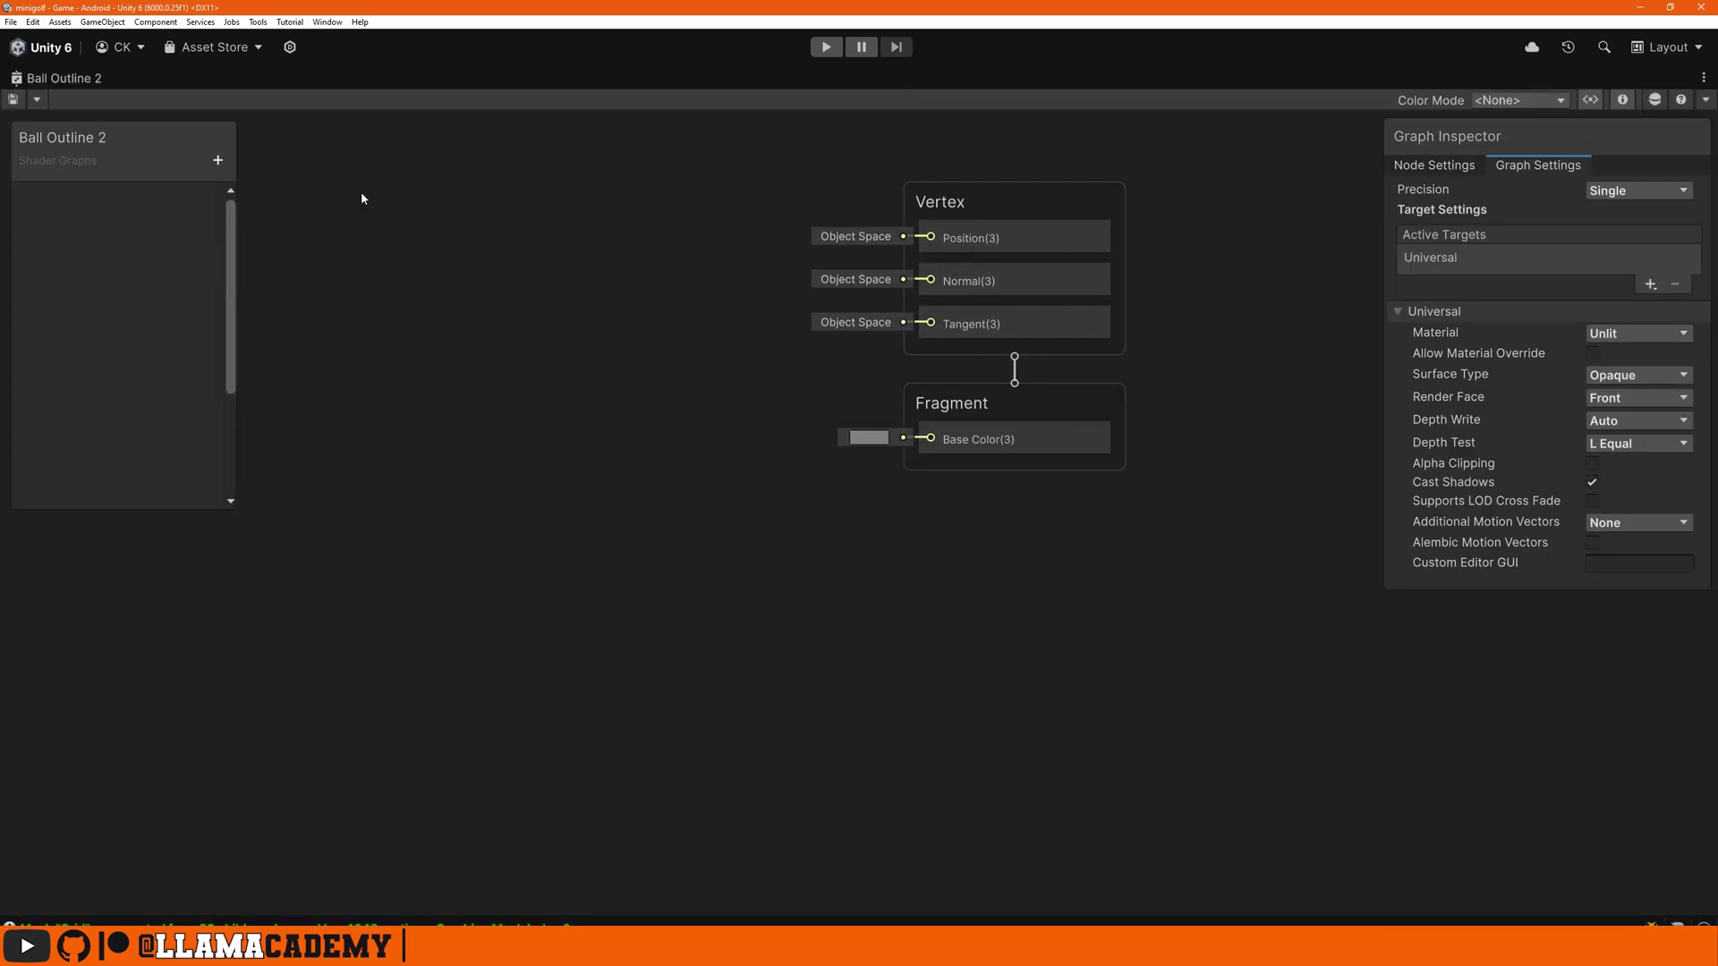
Step: Add a Color property to the Ball Outline 2 Blackboard
left_click(220, 161)
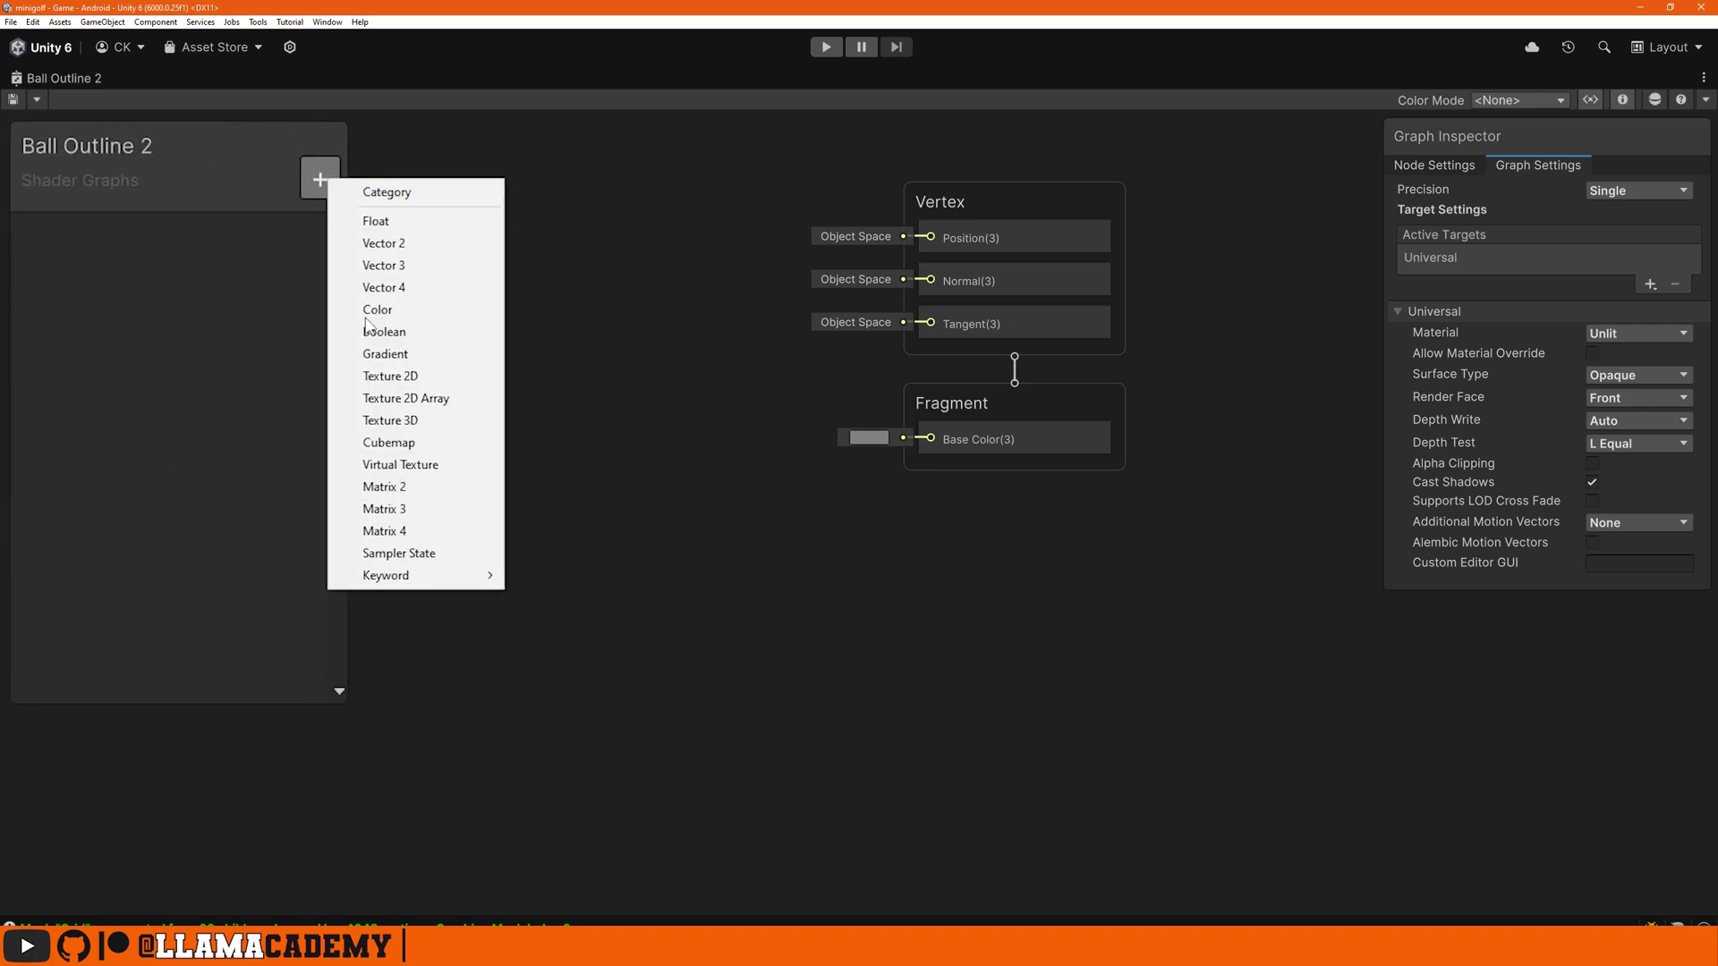
left_click(404, 310)
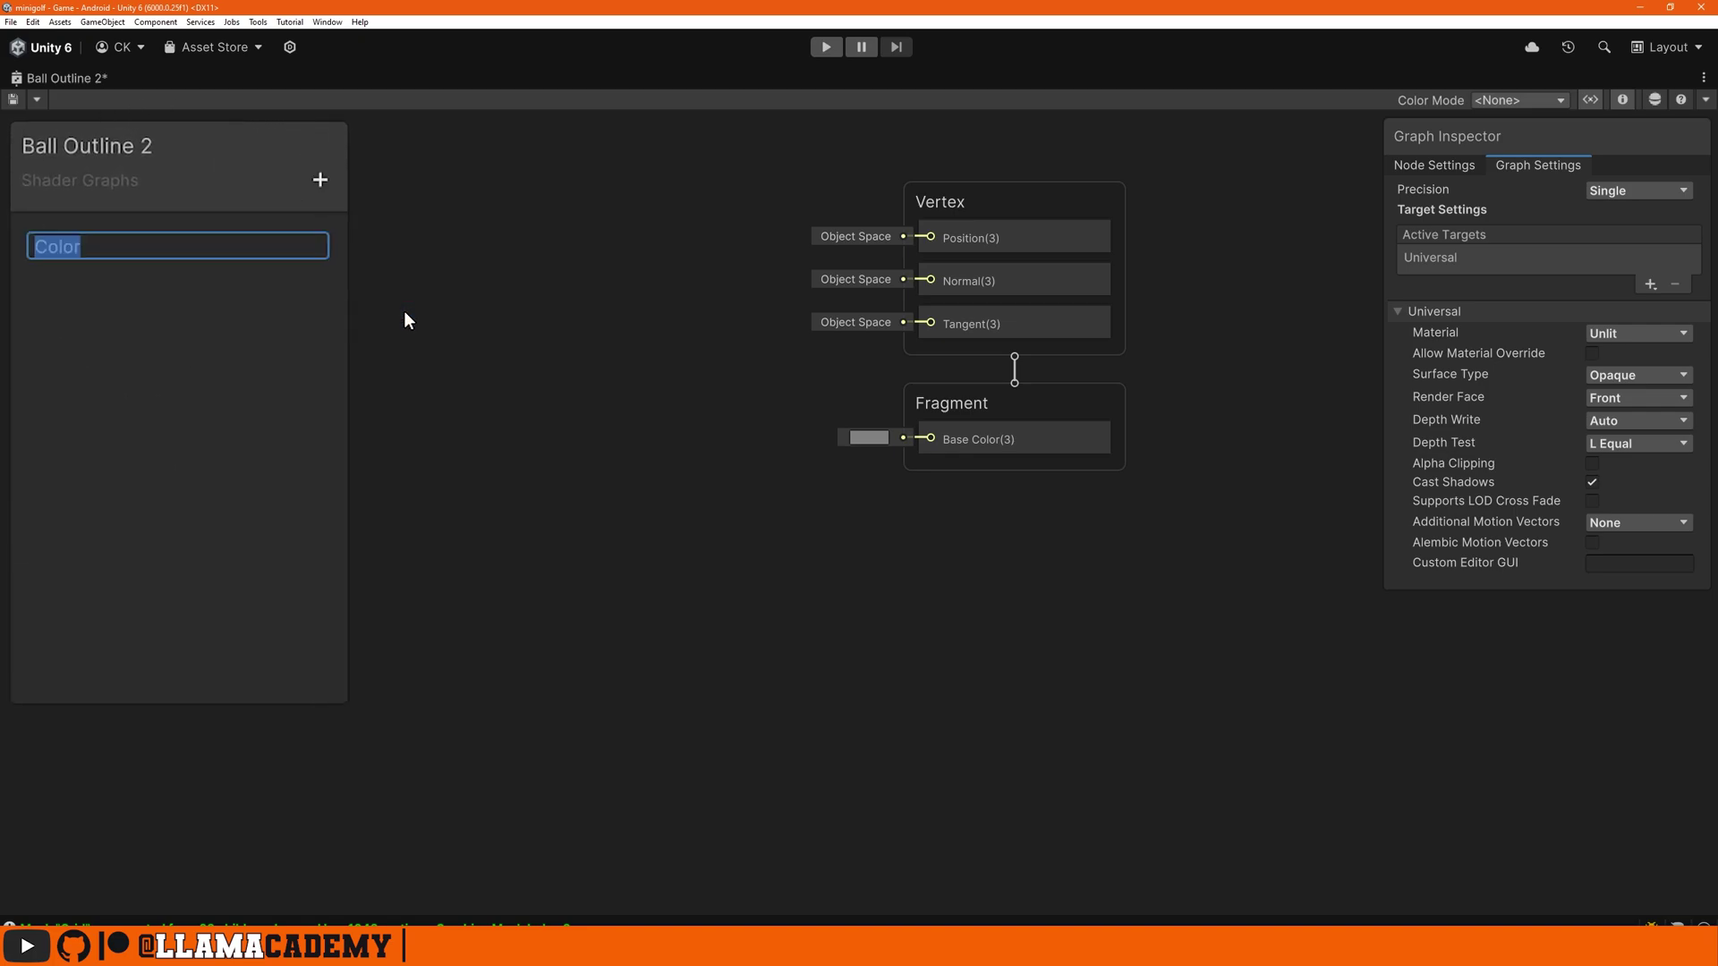
key("Return")
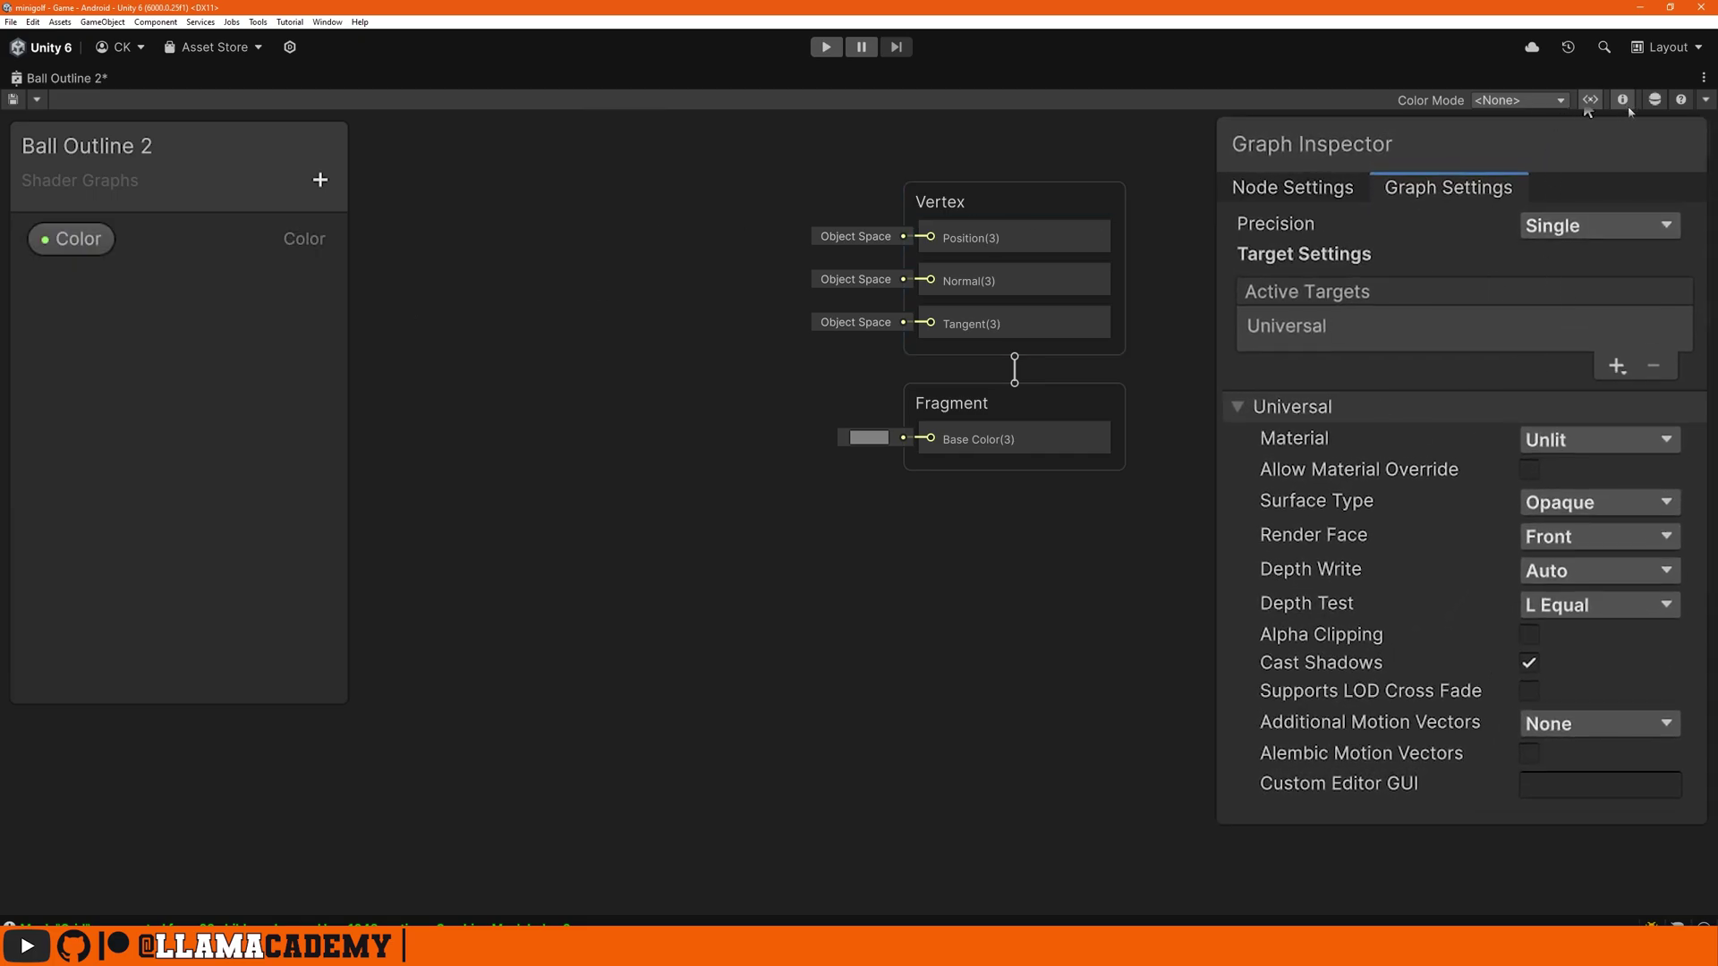
left_click(1592, 102)
left_click(1593, 103)
left_click(1621, 104)
left_click(1621, 104)
Step: Set the Color property to HDR mode with an orange default colour
left_click(61, 236)
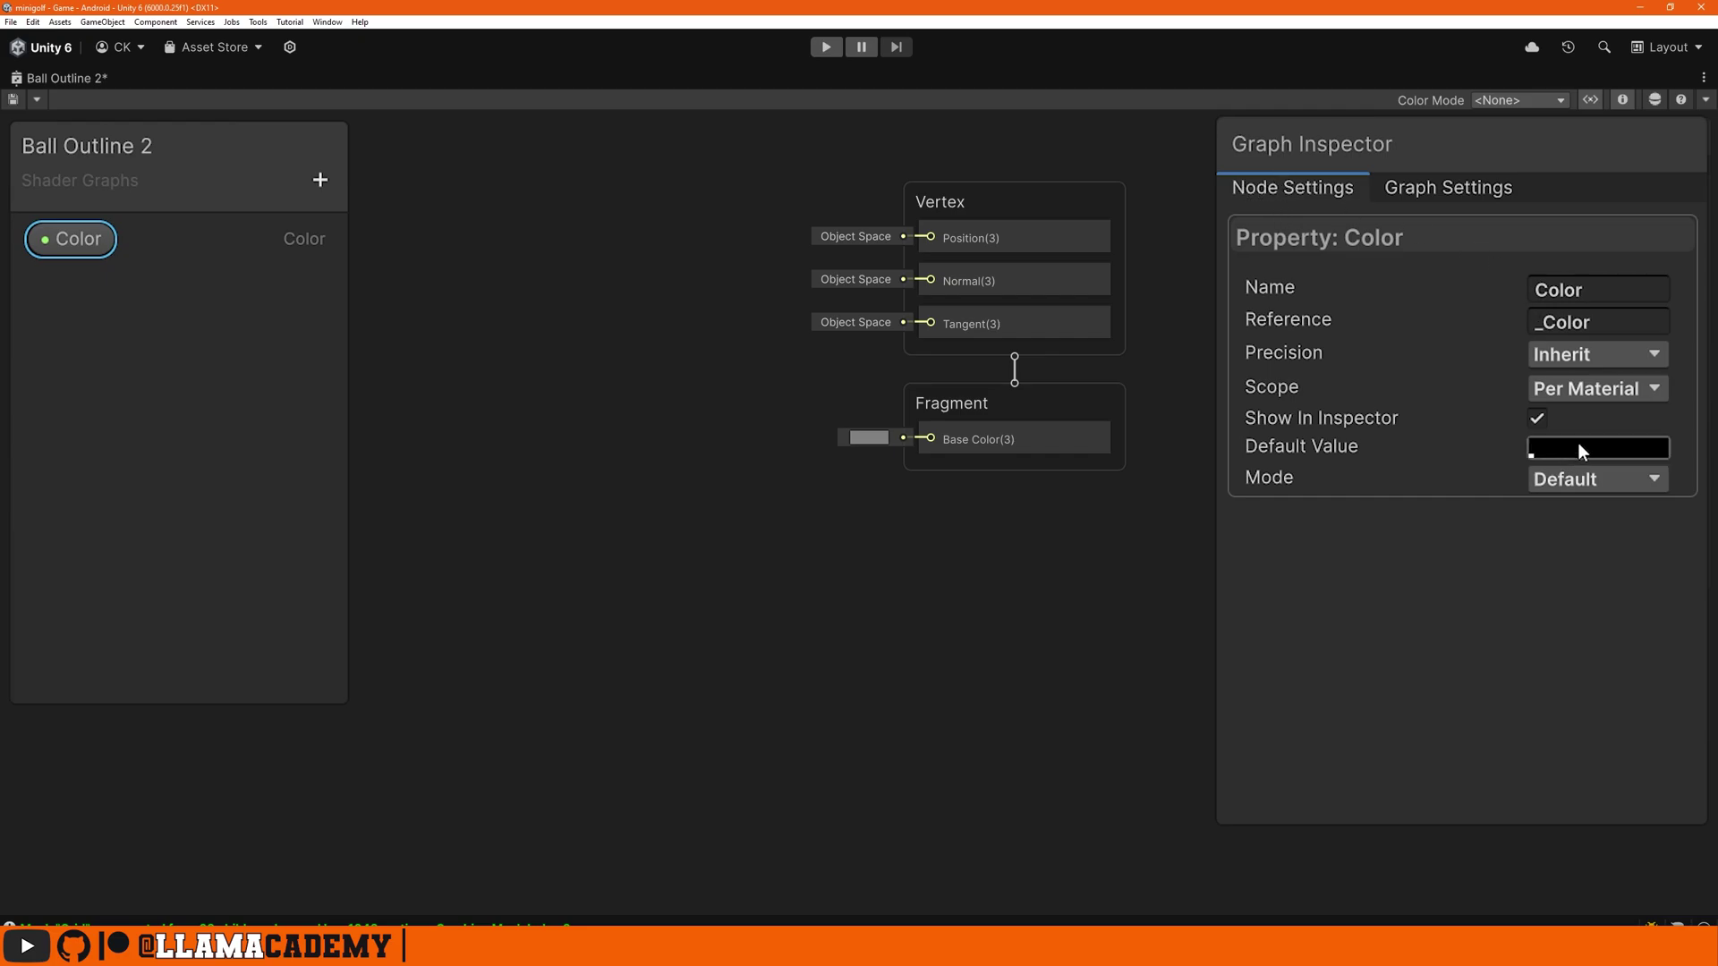
left_click(1569, 483)
left_click(1581, 530)
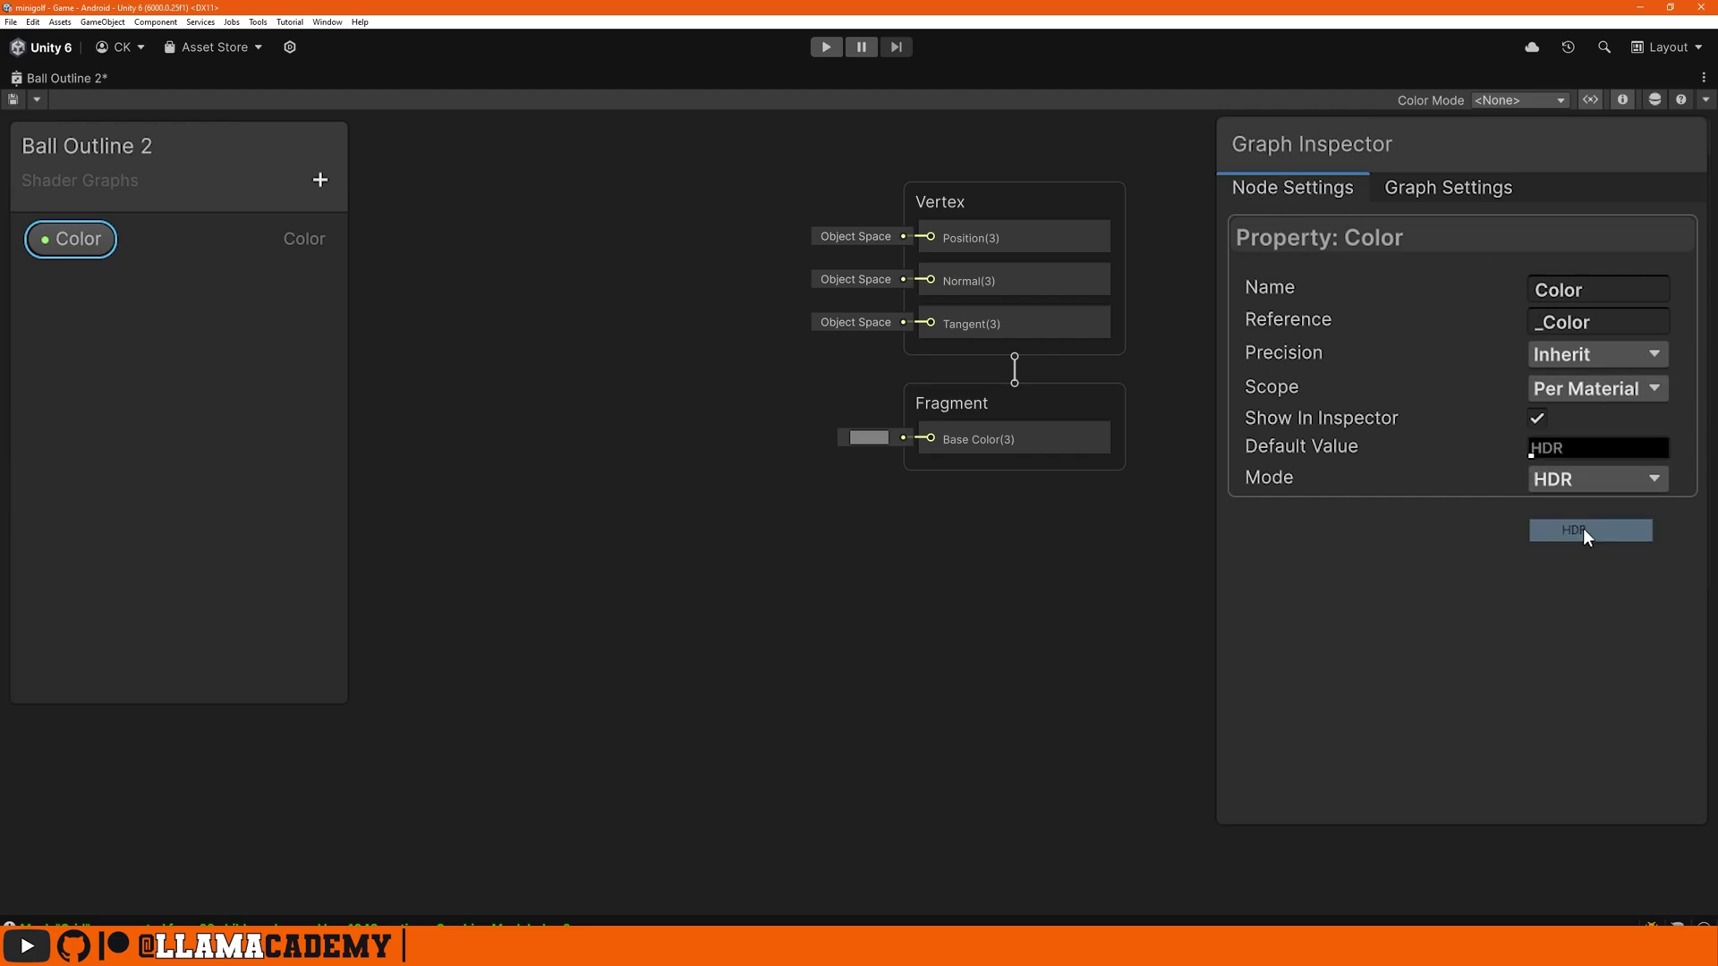
left_click(1582, 446)
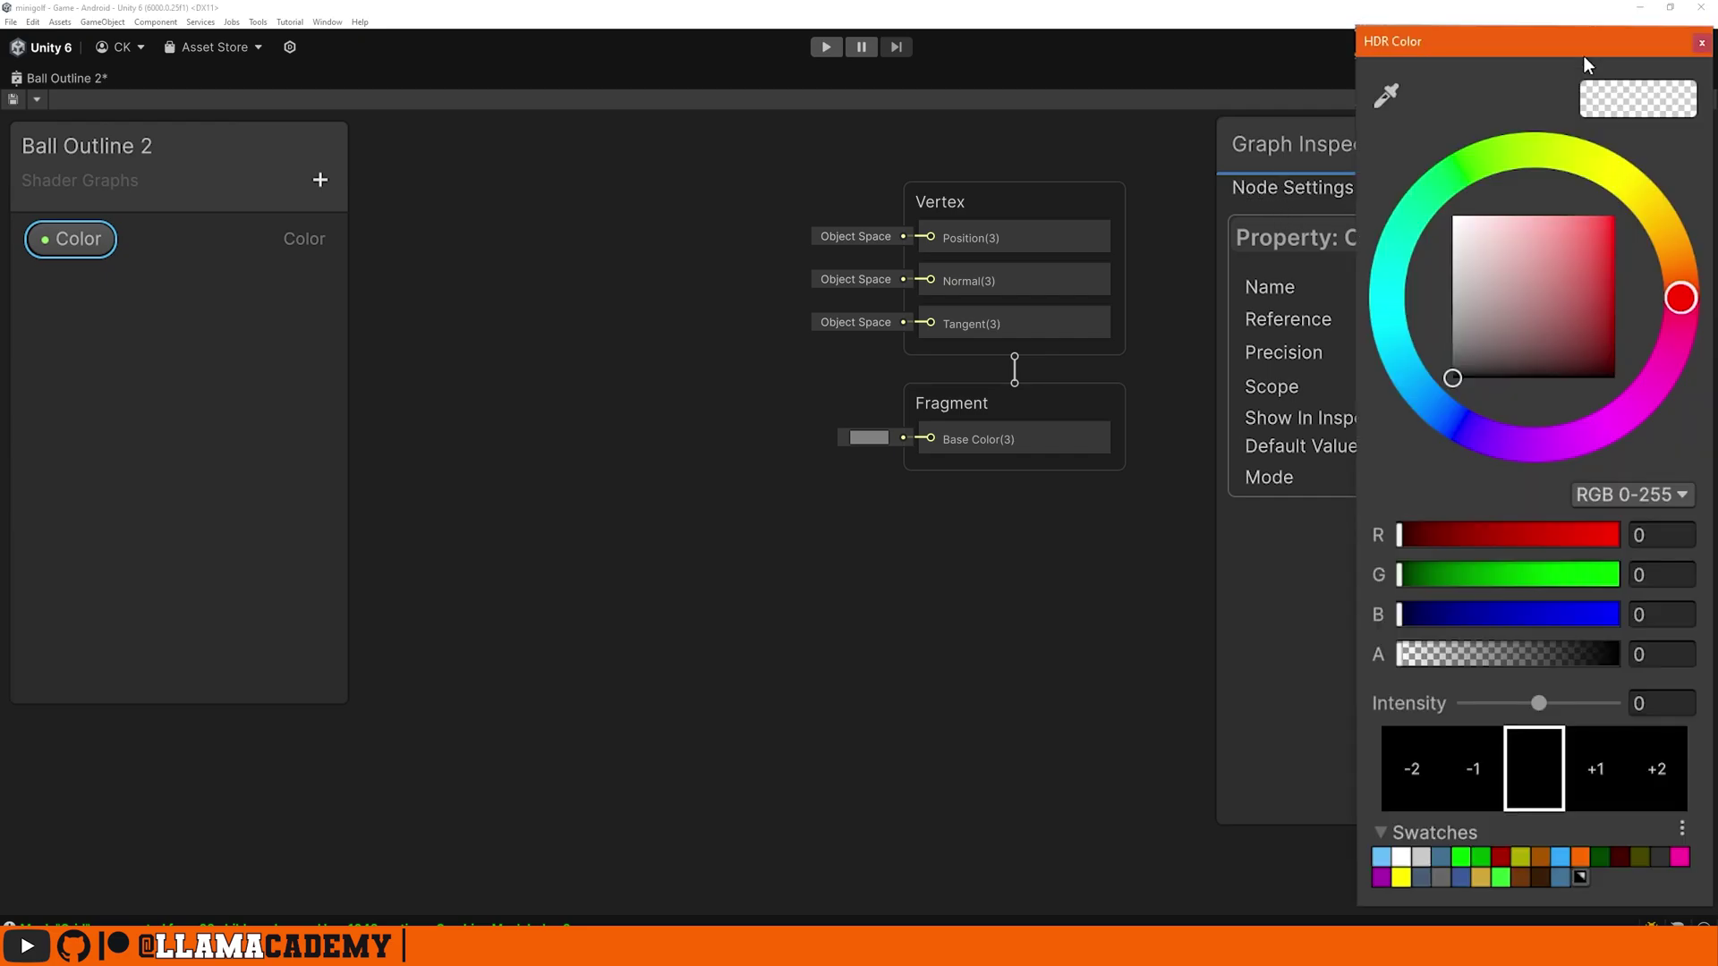
left_click(1584, 856)
left_click(1701, 43)
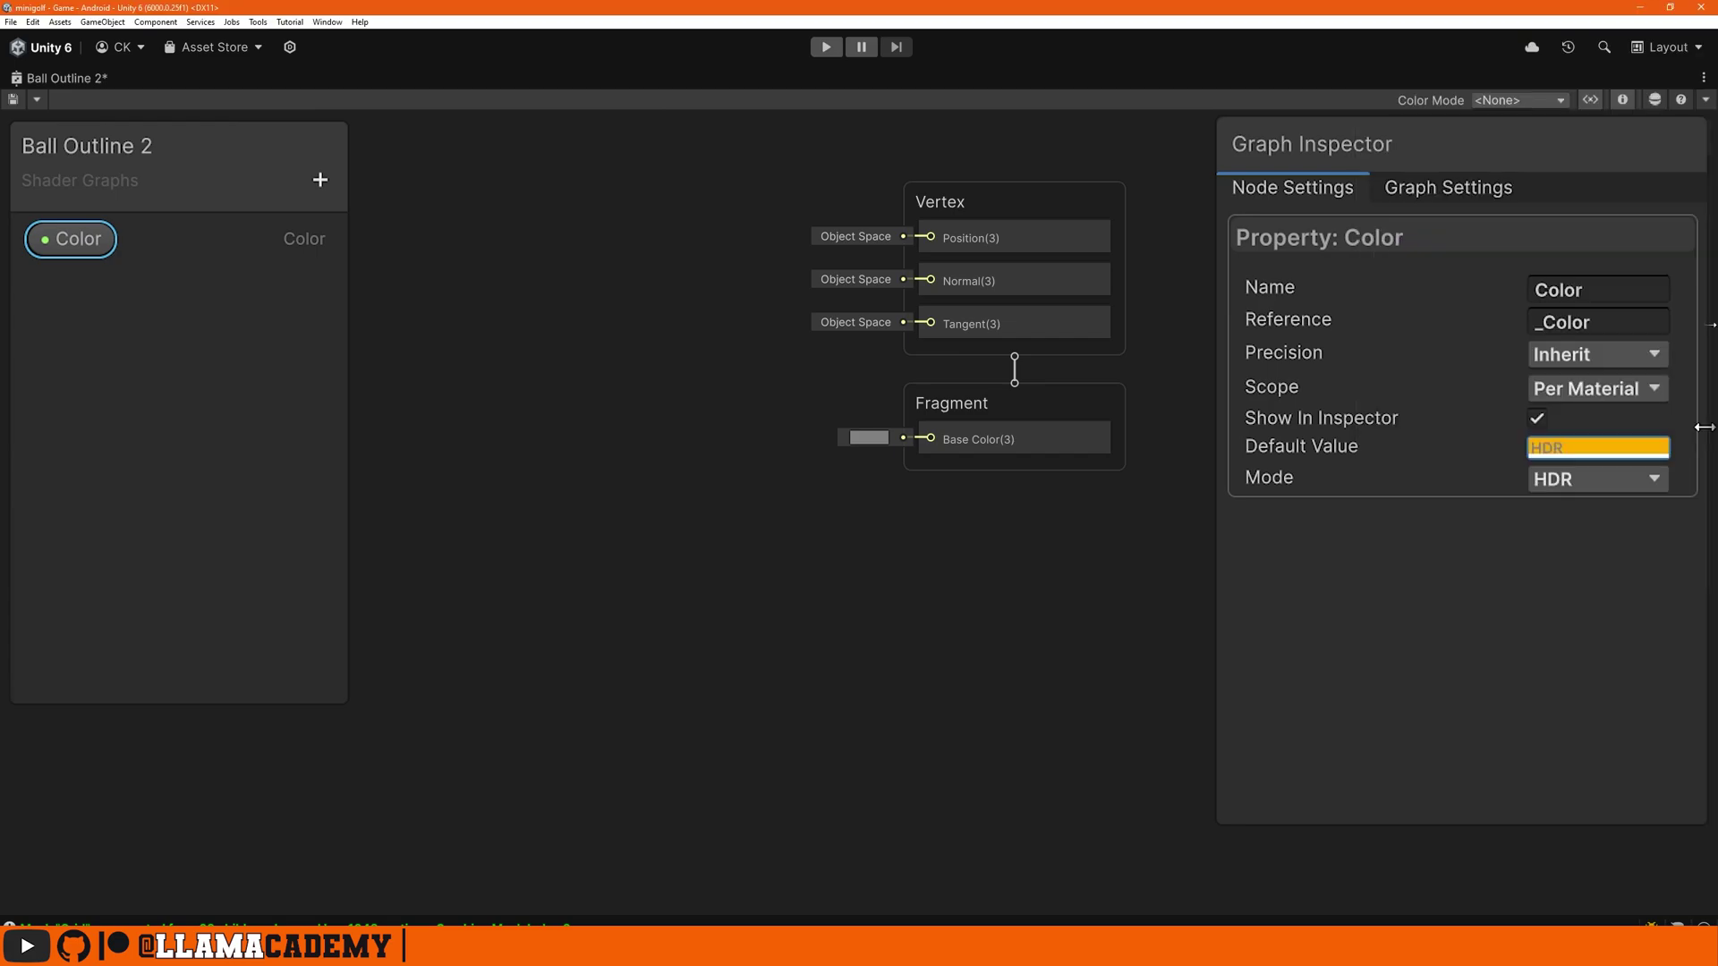
Step: Add an exposed Float property FresnelStrength in Slider mode with maximum 8
left_click(325, 167)
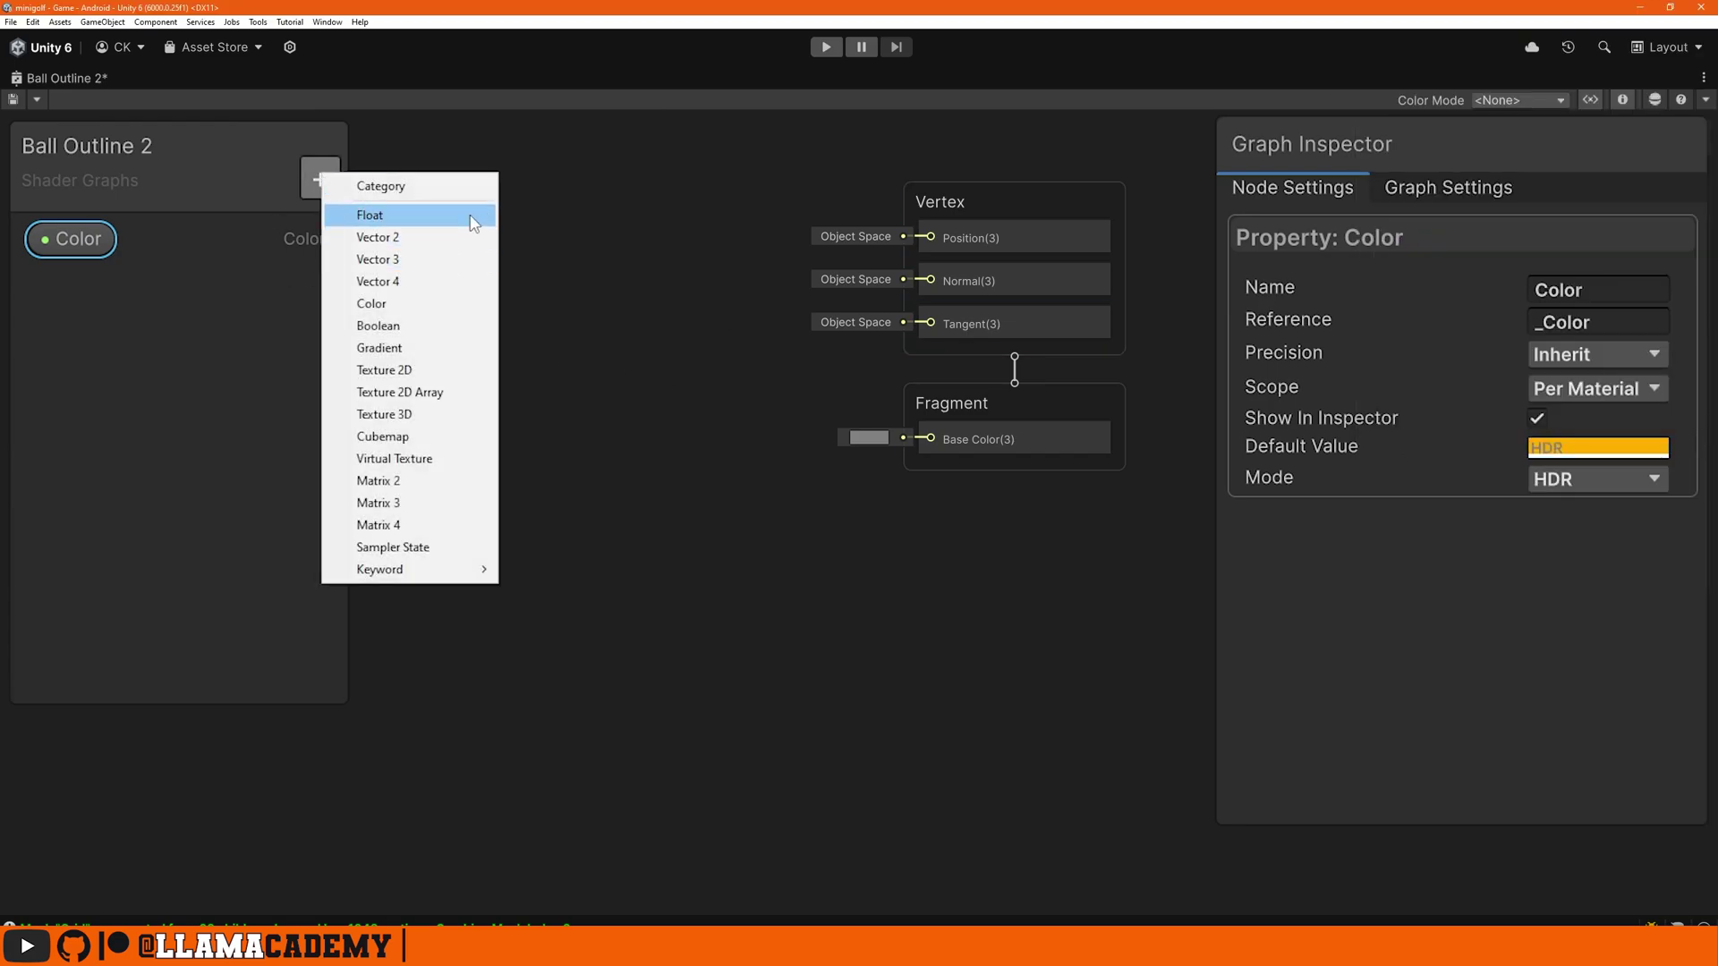
left_click(448, 216)
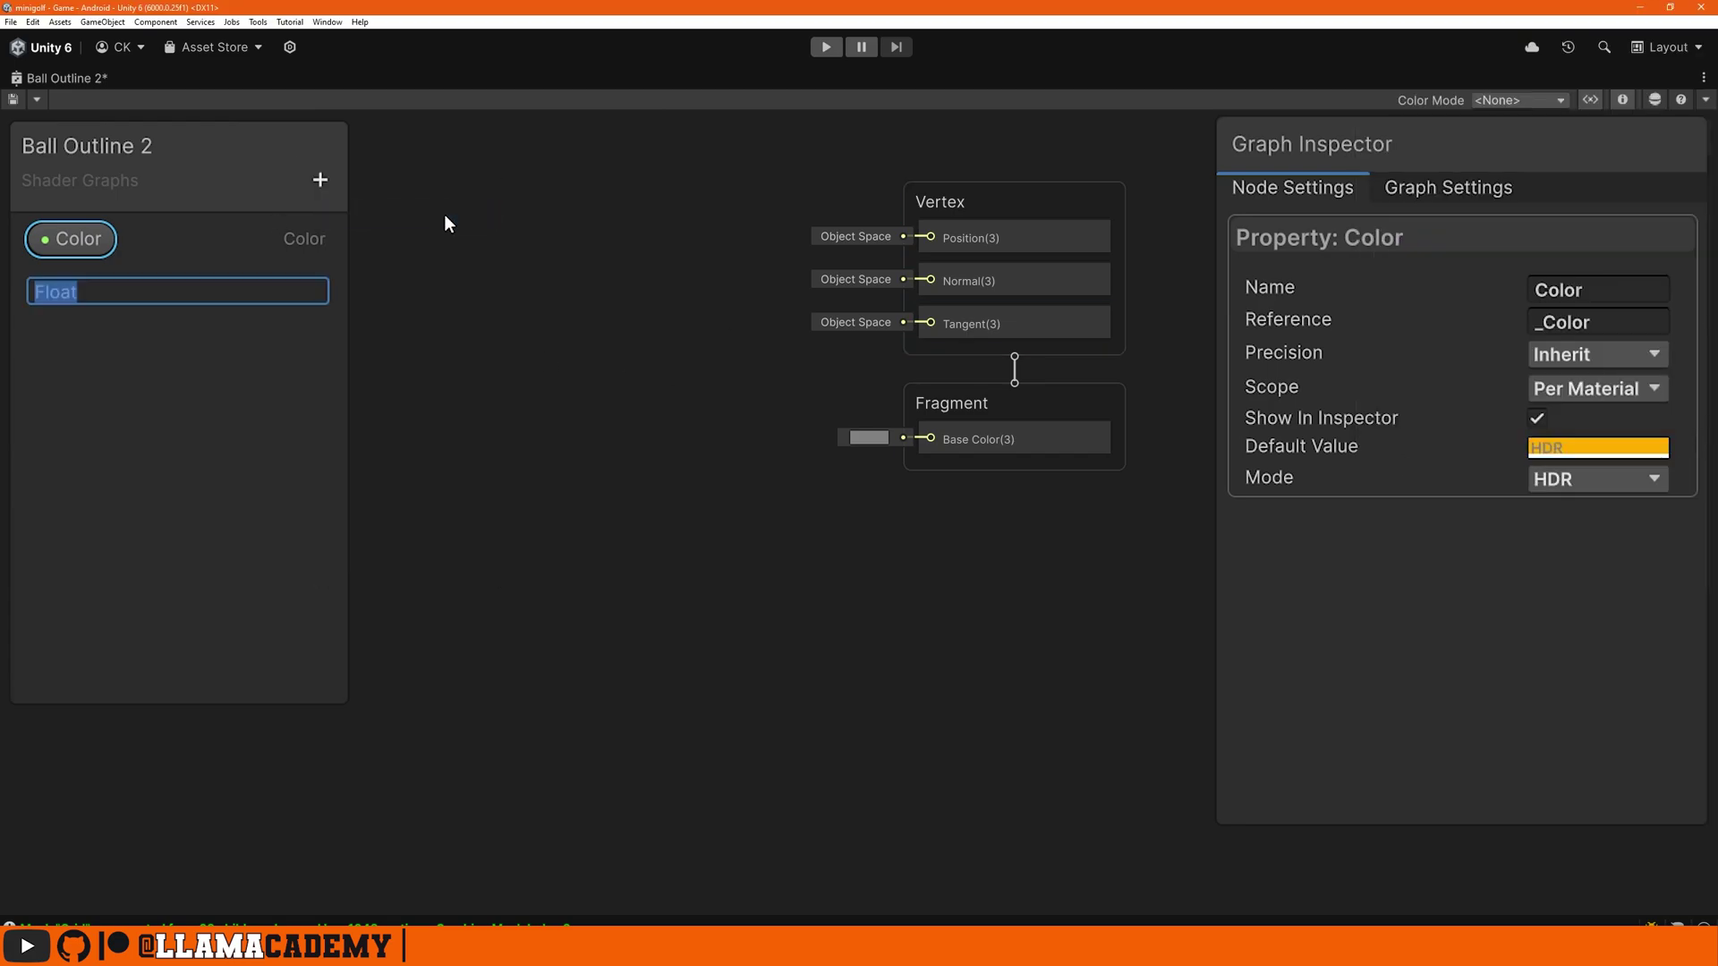
type("FresnelStrength")
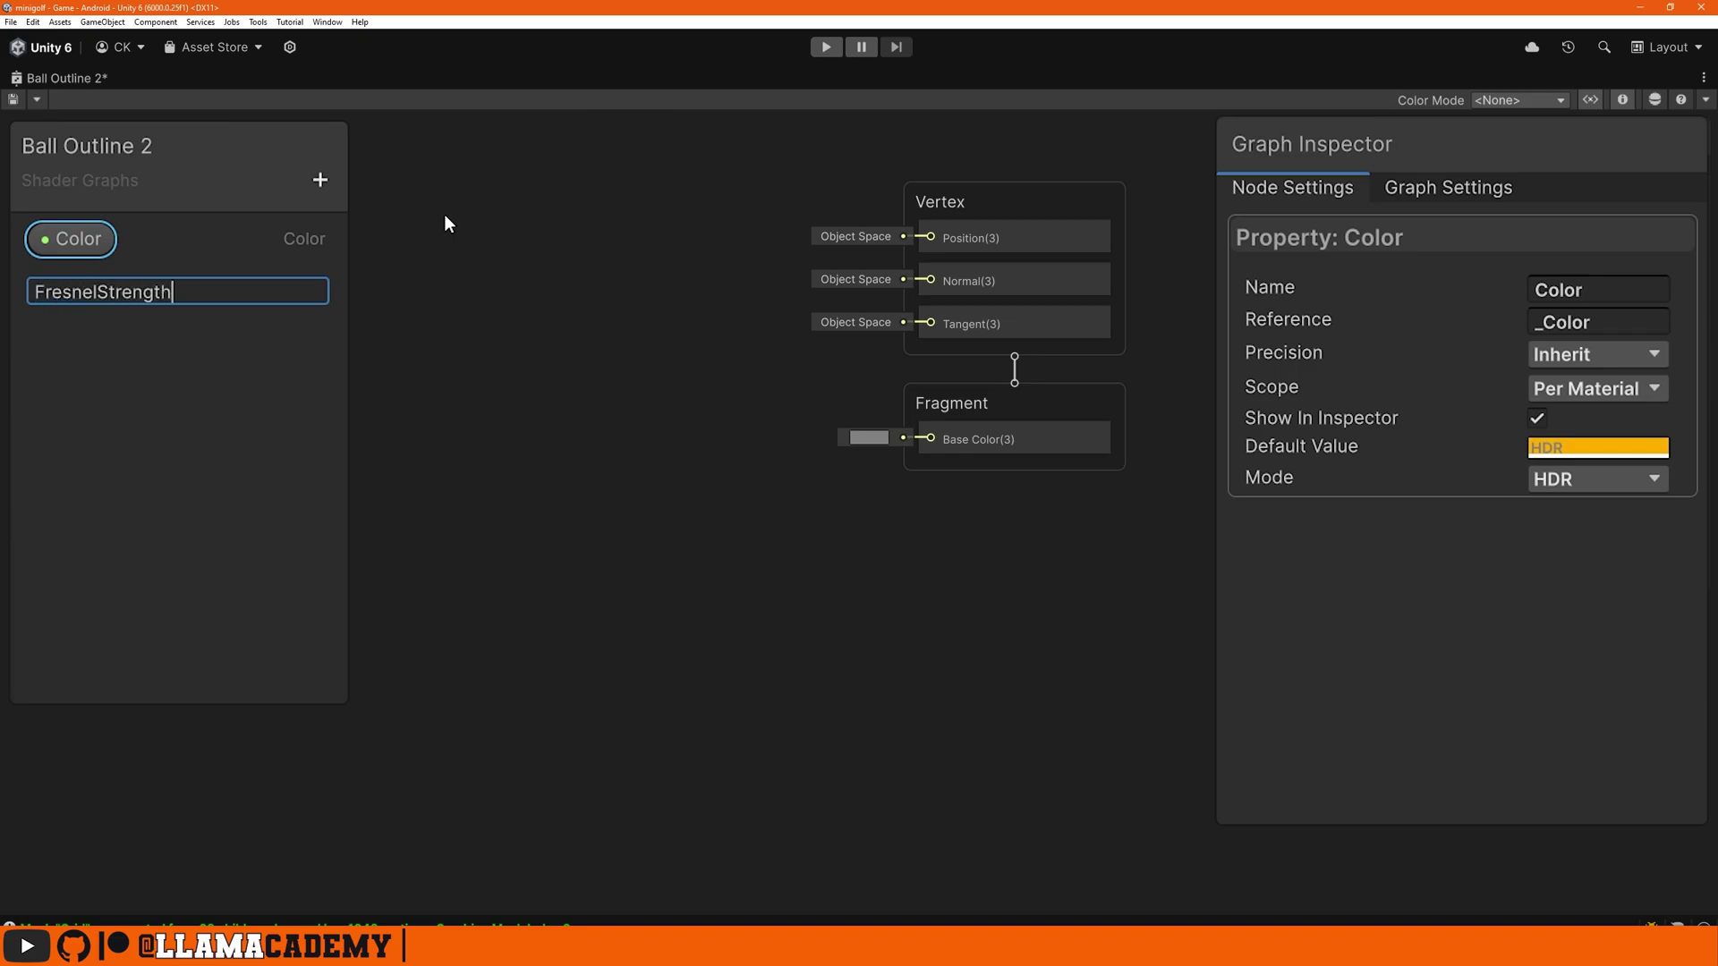
key("Return")
left_click(164, 277)
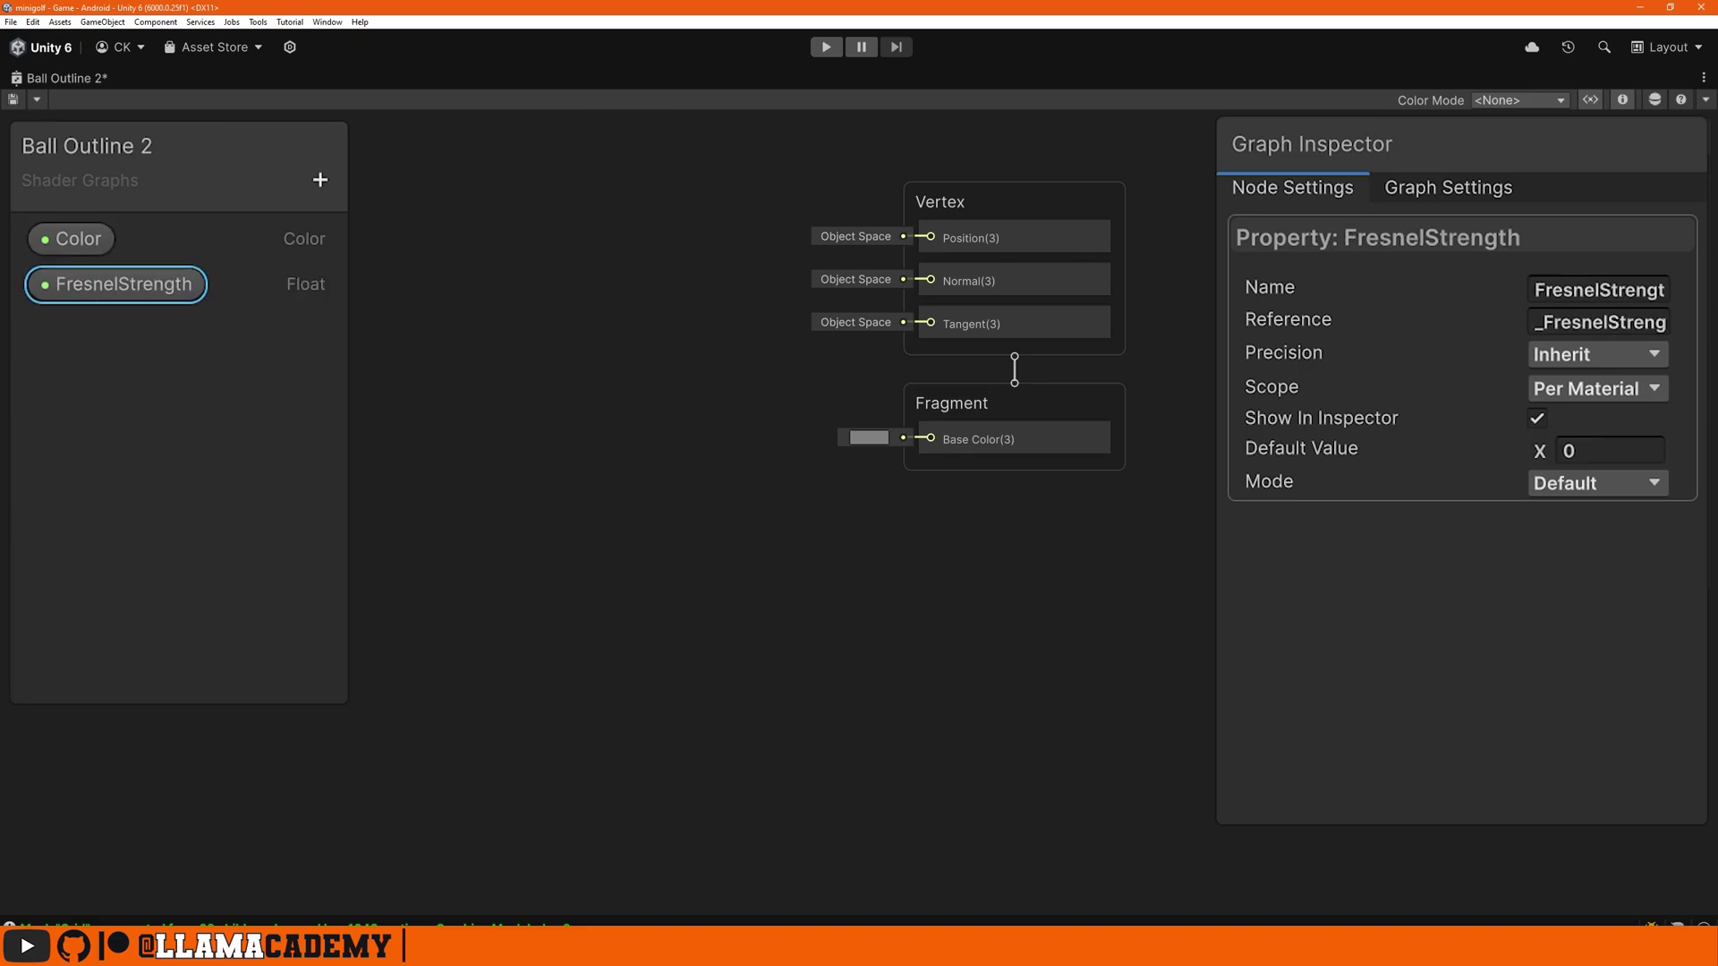
left_click(1537, 417)
left_click(1571, 485)
left_click(1608, 559)
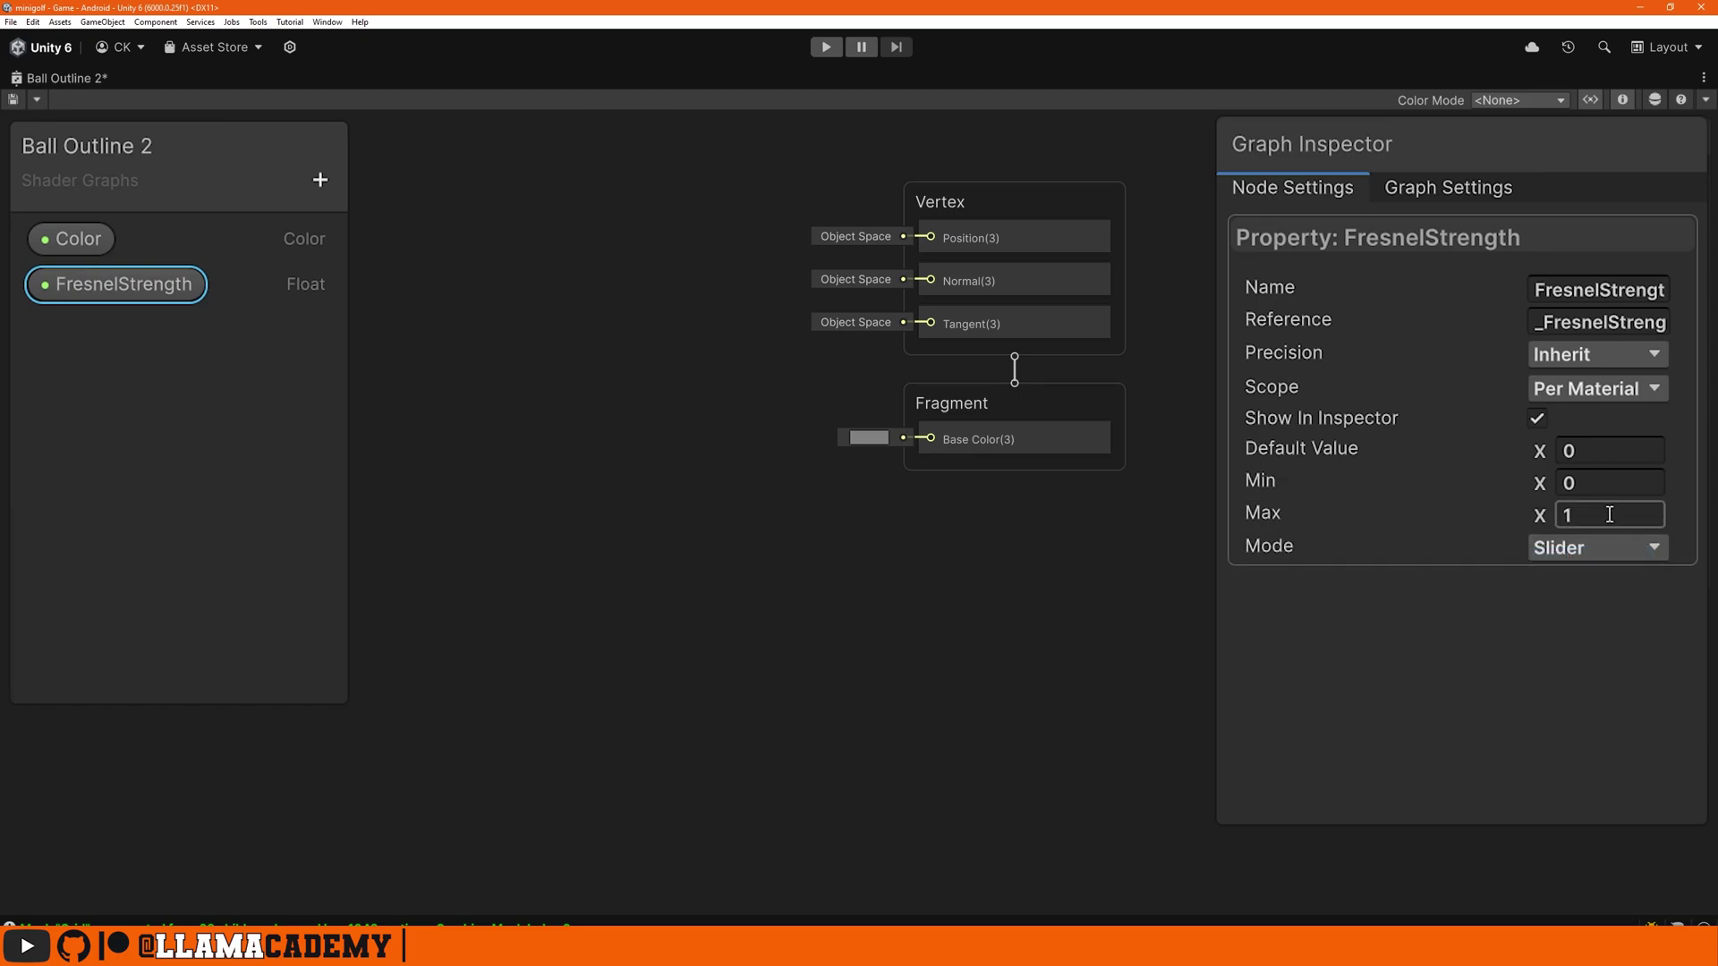
left_click(1609, 515)
type("8")
left_click(1636, 450)
Step: Set FresnelStrength's default to 1, save, and place a FresnelStrength node on the graph
type("1")
left_click(349, 310)
key("ctrl+s")
middle_click_drag(605, 422, 763, 485)
left_click_drag(117, 284, 298, 360)
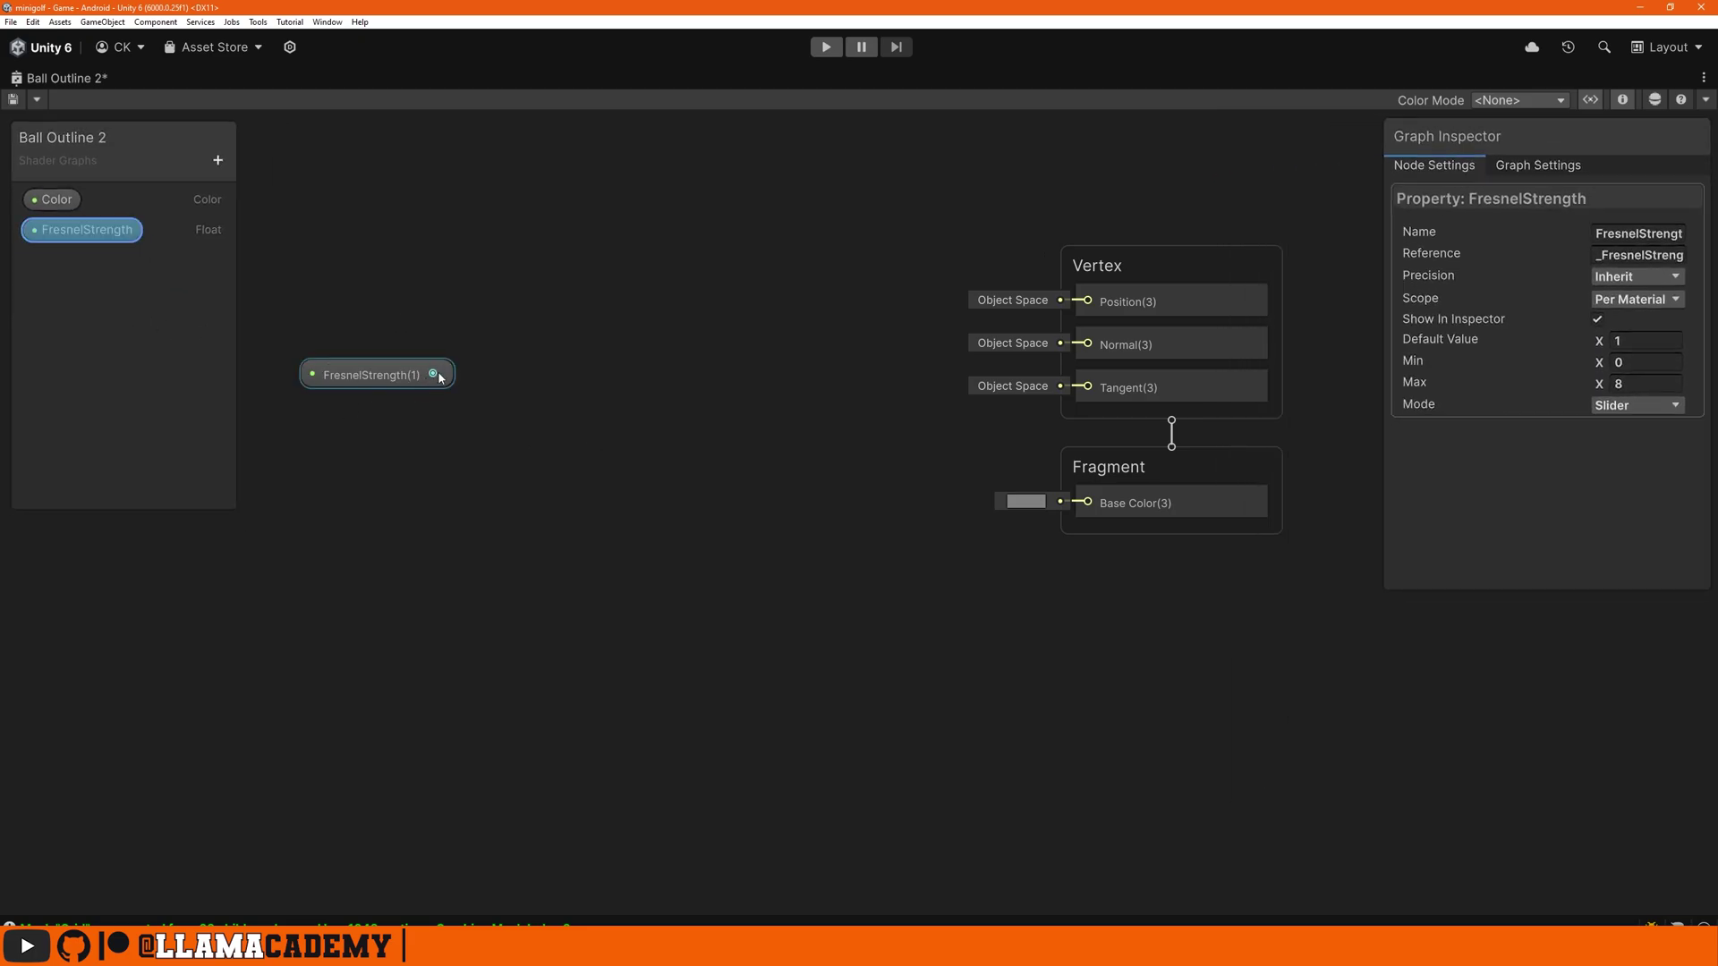
Step: Add a Fresnel Effect node with FresnelStrength feeding its Power input
left_click_drag(433, 374, 491, 379)
type("fresnel")
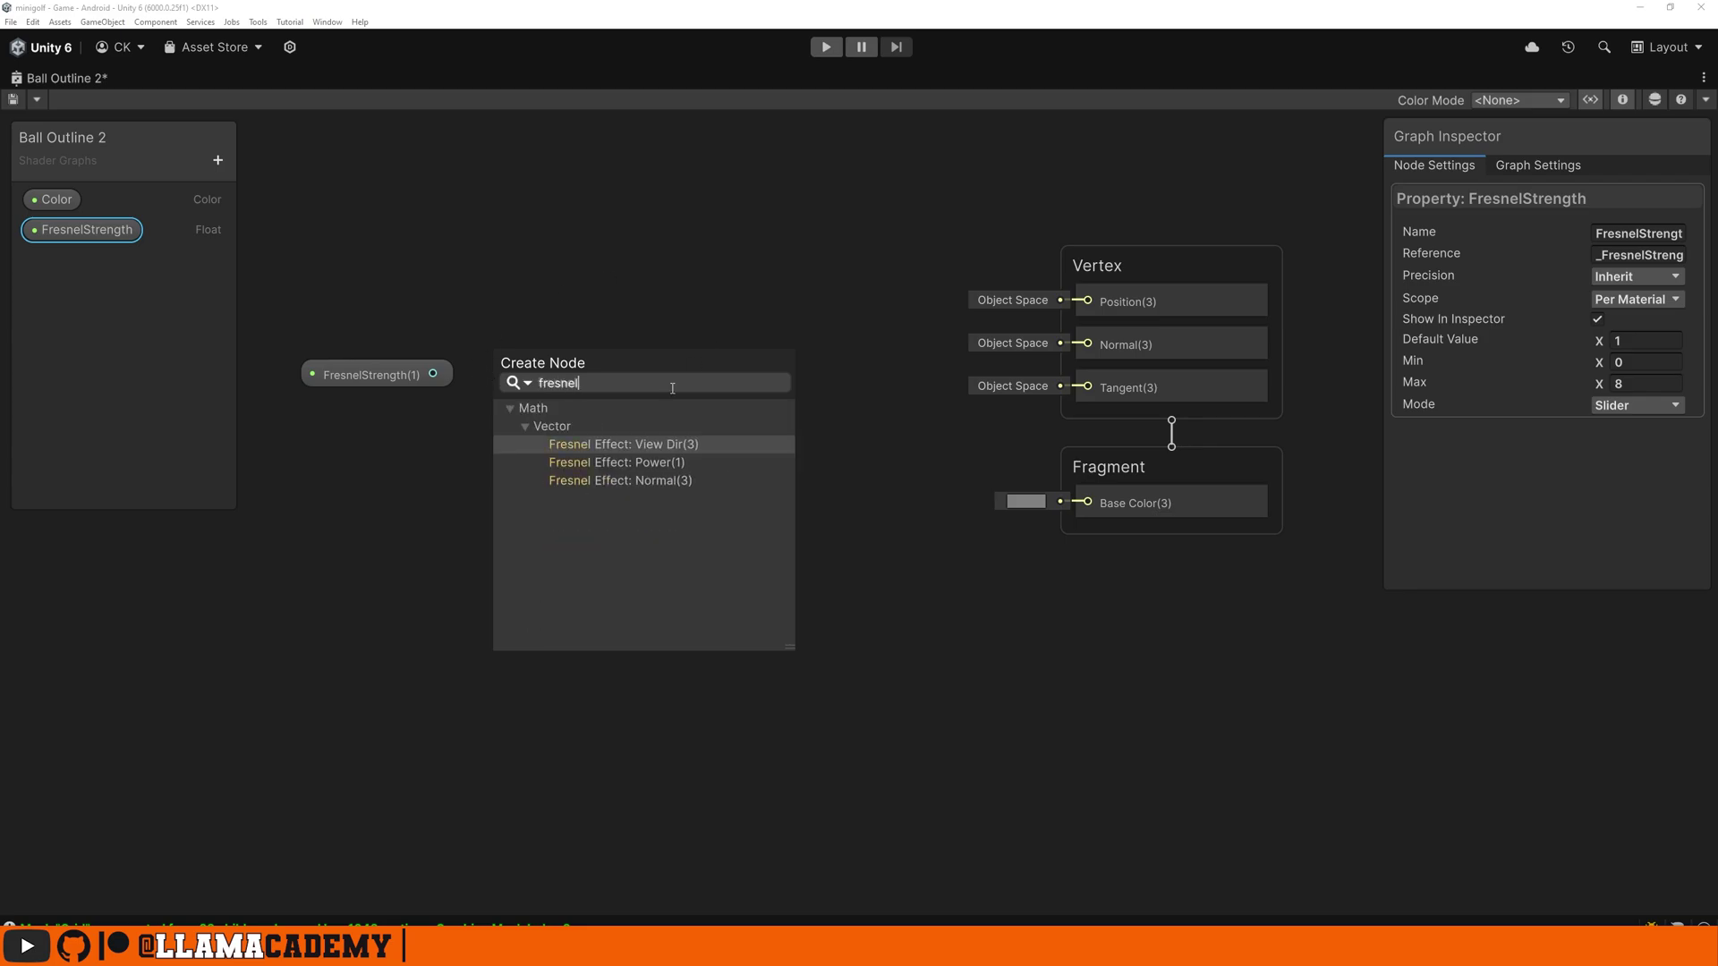
left_click(652, 461)
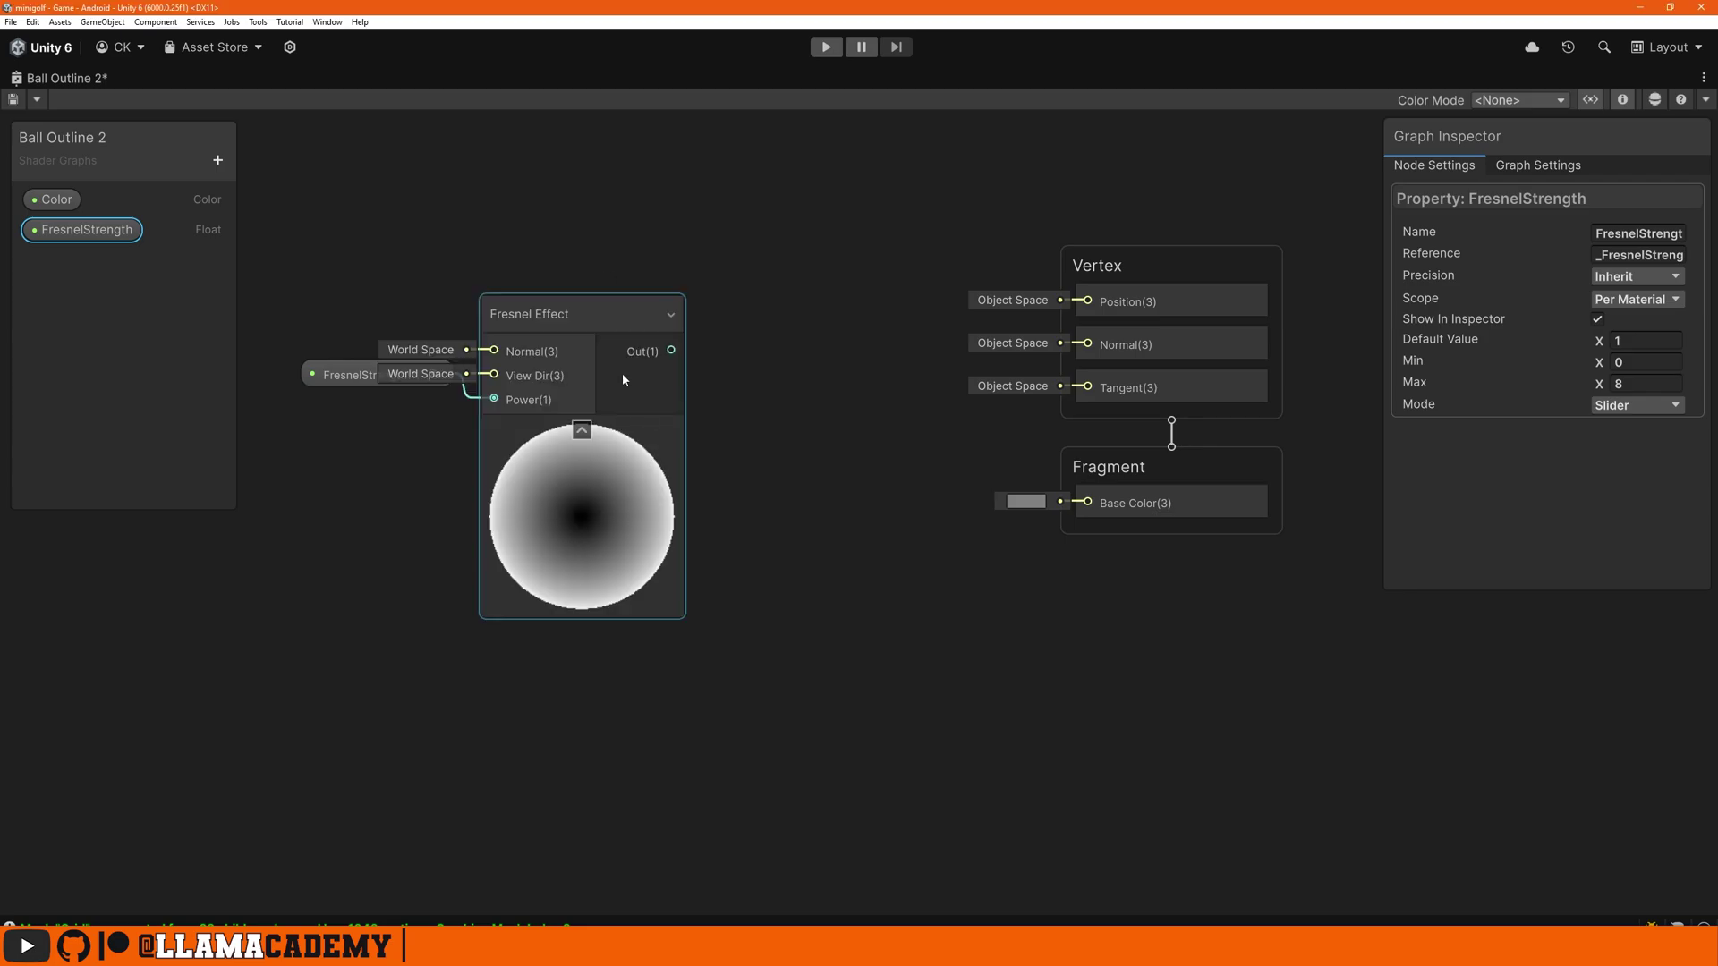
left_click_drag(577, 331, 604, 298)
Step: Experiment with the FresnelStrength default value, then reset it to 1
left_click_drag(350, 382, 335, 383)
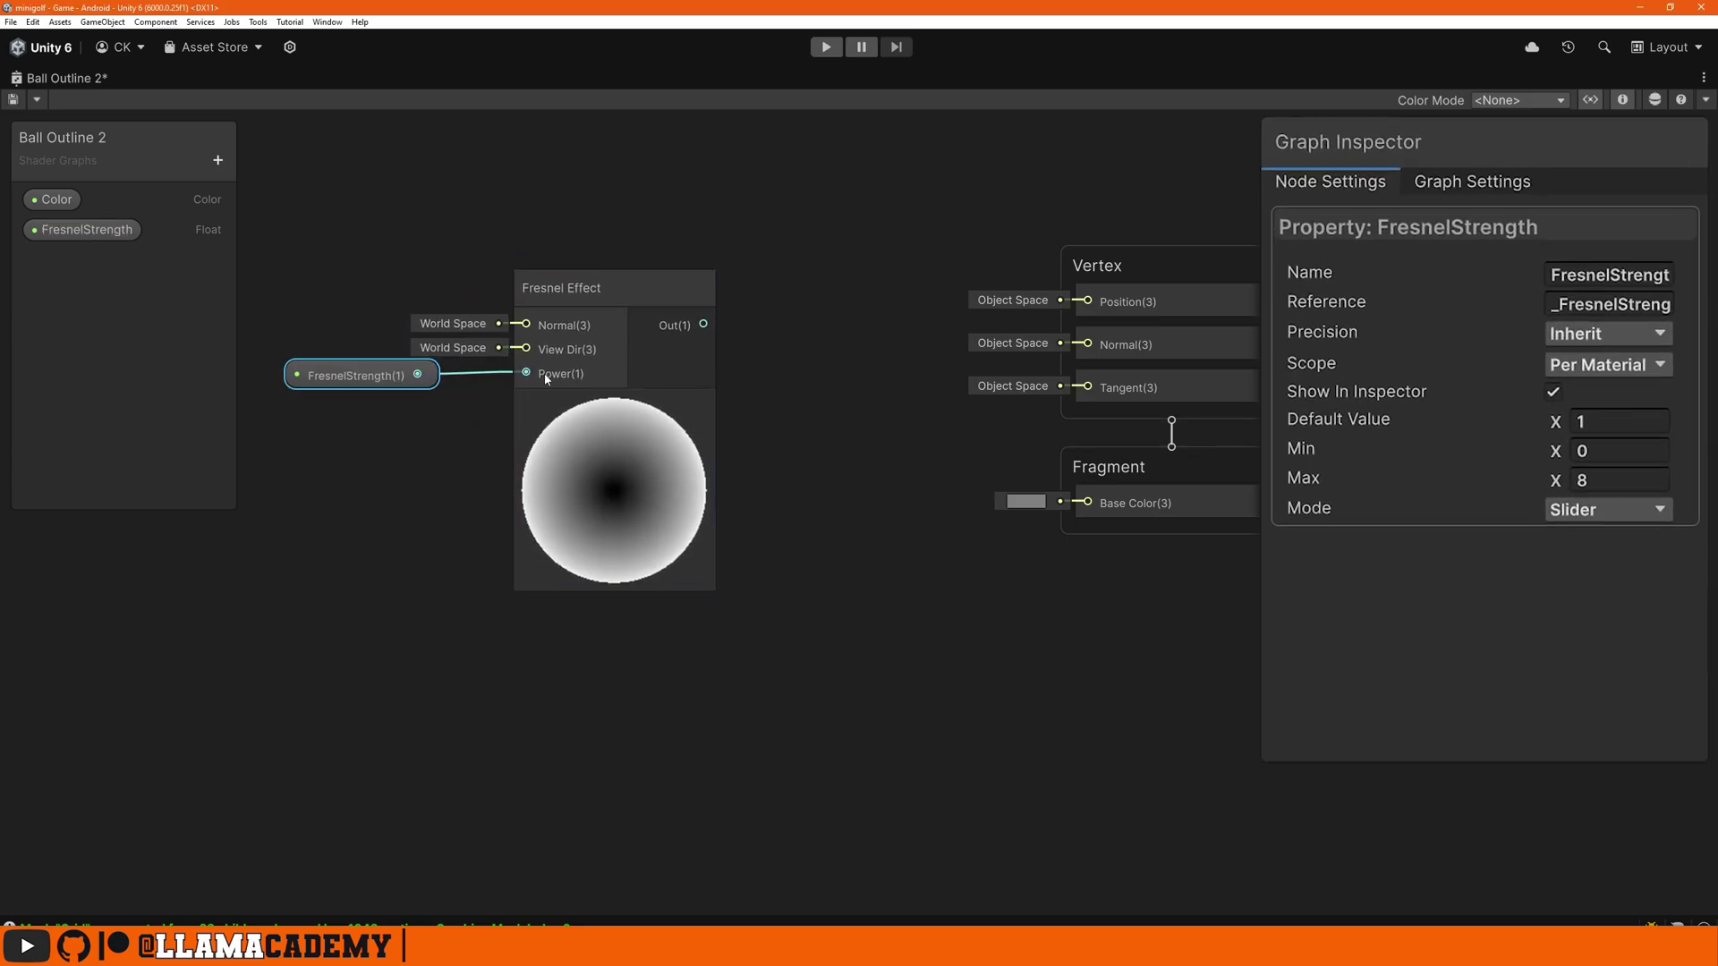
left_click_drag(1539, 455, 1495, 460)
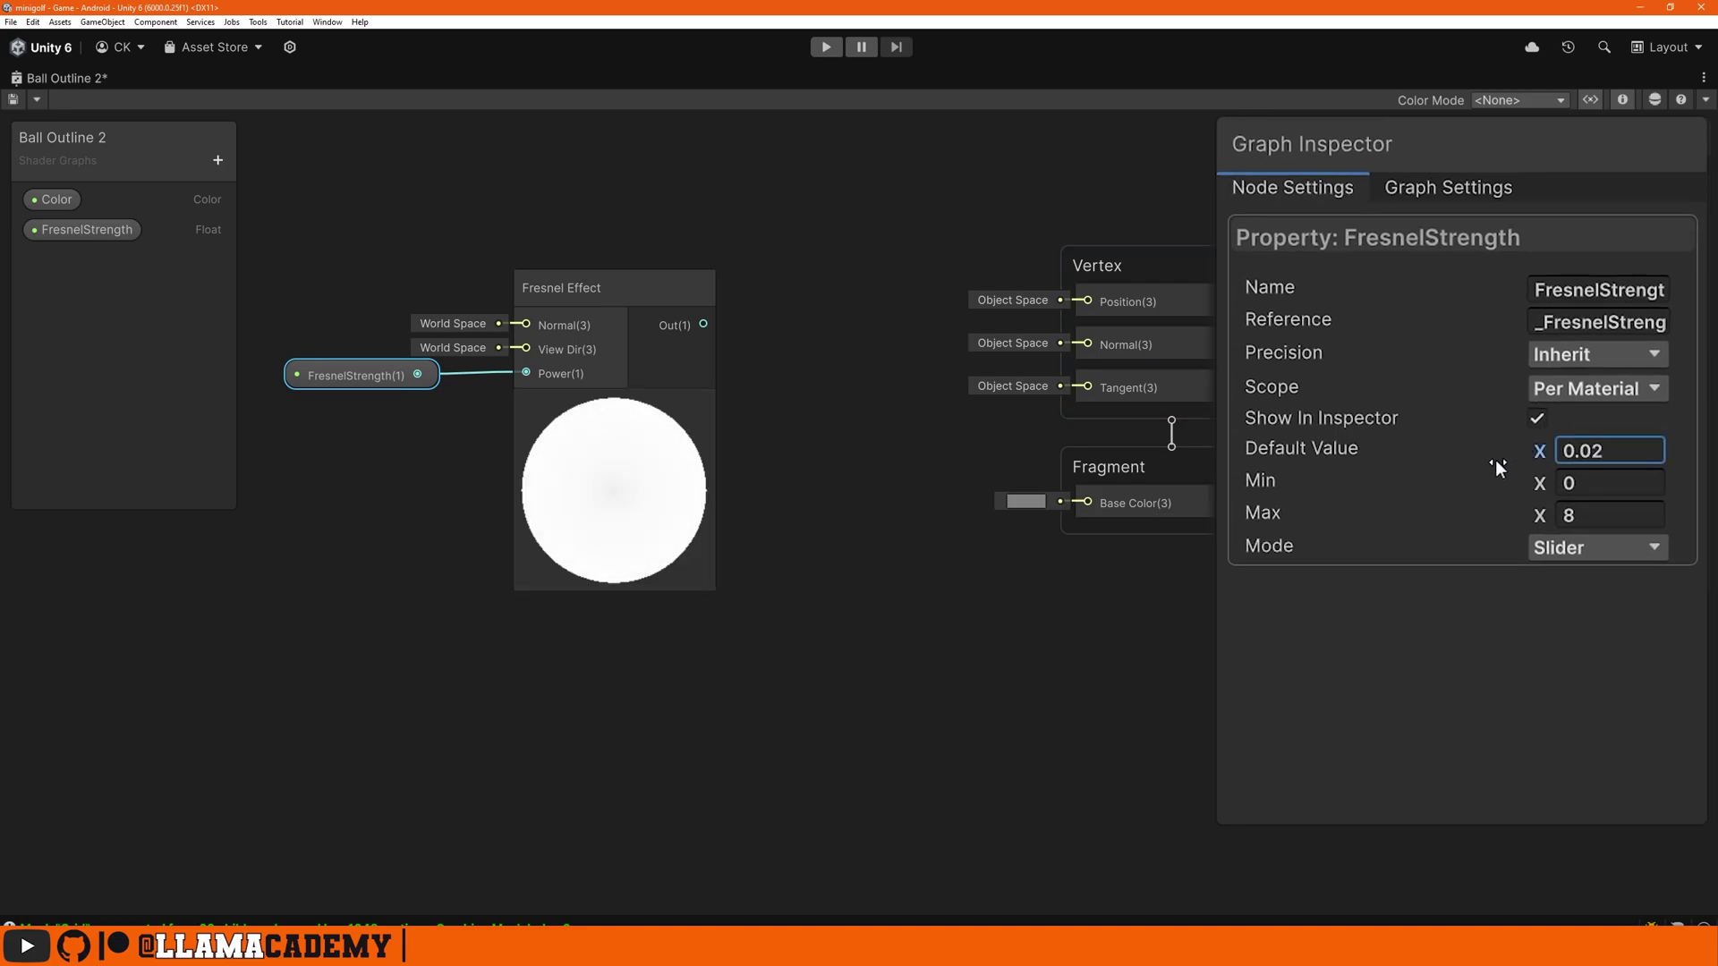
left_click_drag(1495, 460, 1, 333)
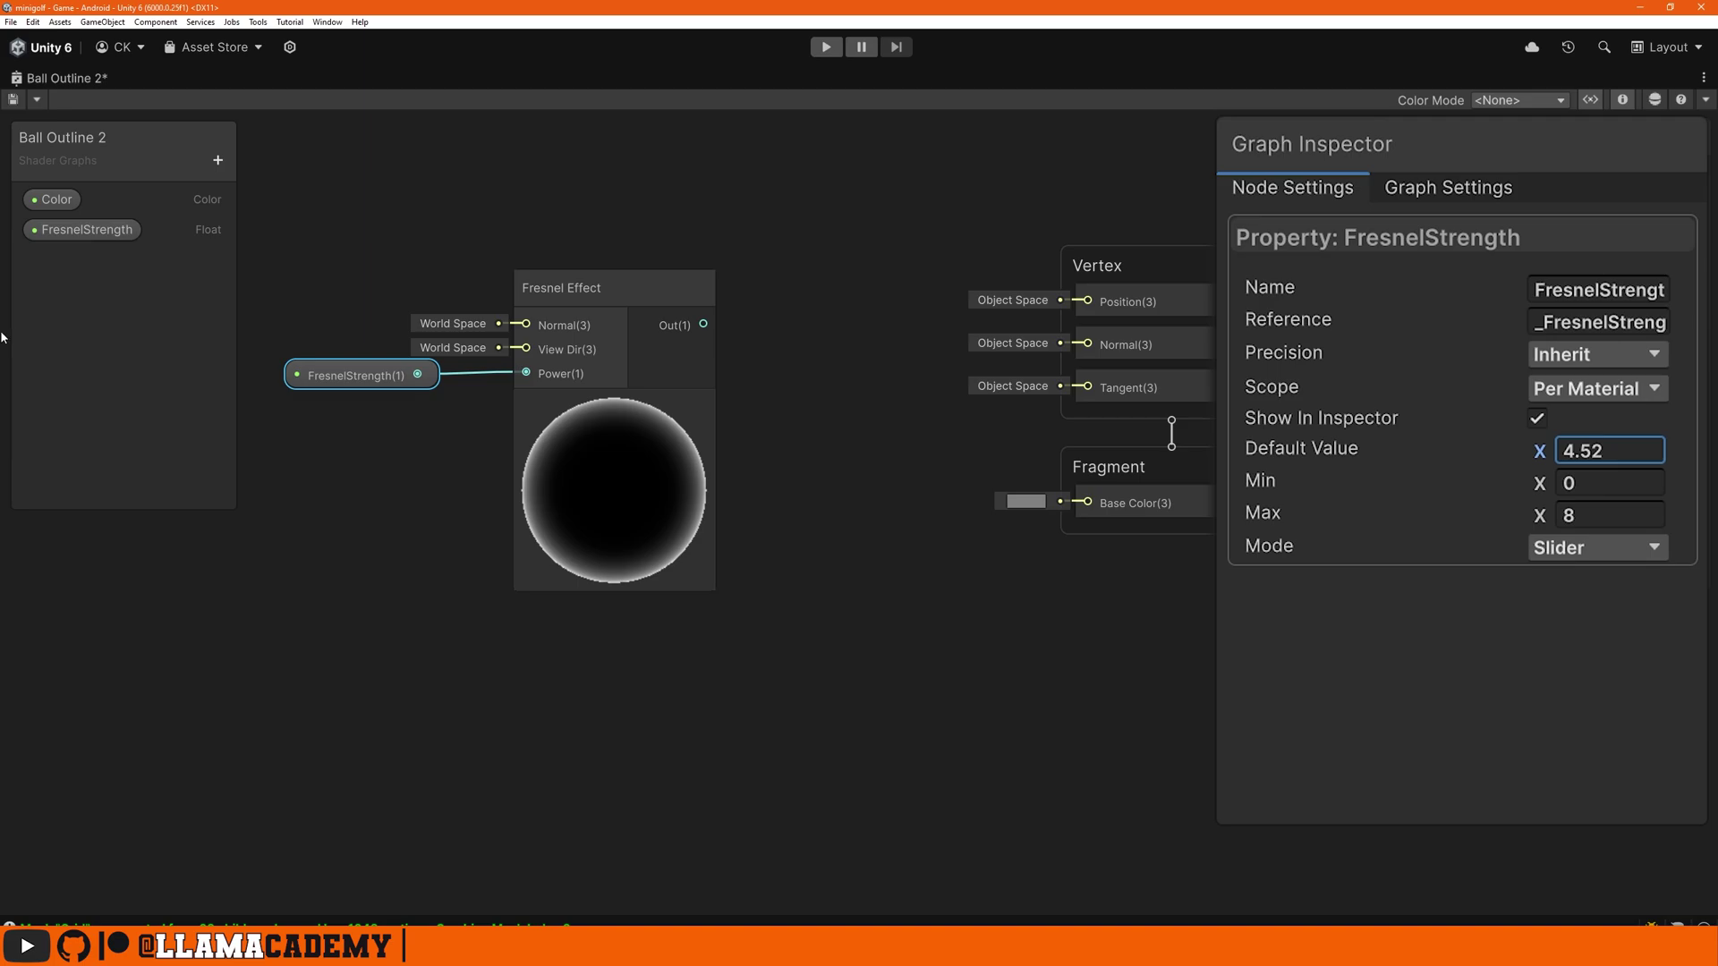
mouse_move(653, 405)
key("ctrl+a")
type("1")
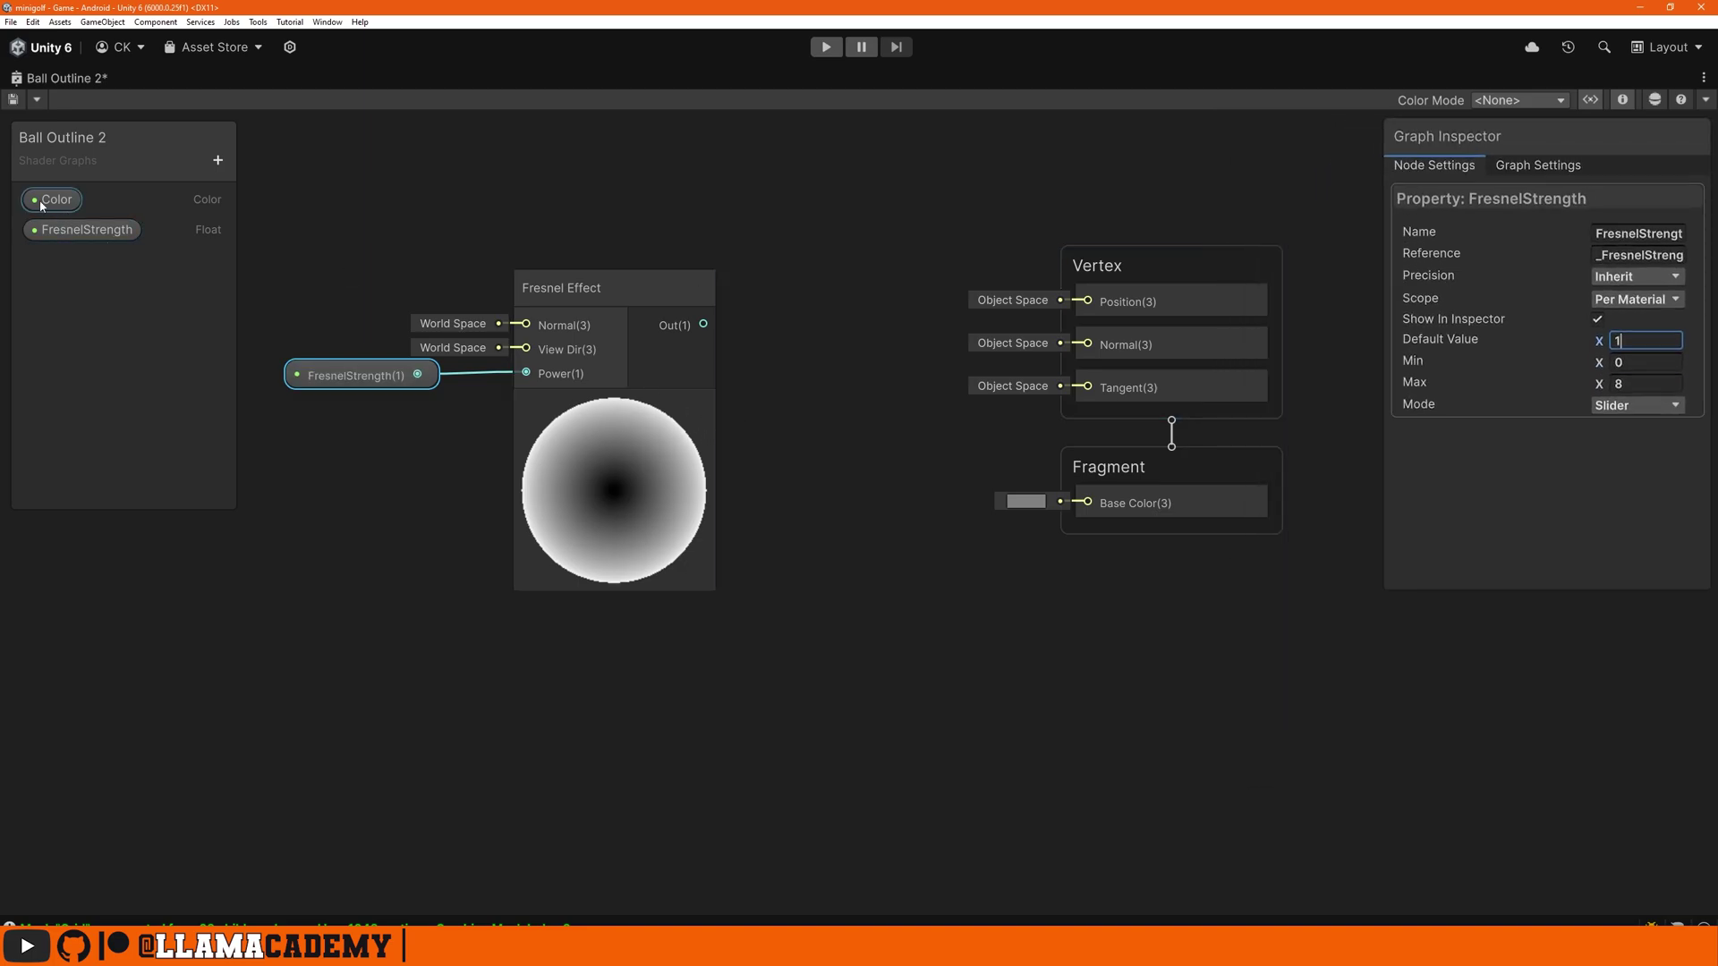
Step: Multiply the Color property by the Fresnel Effect output with a Multiply node
left_click_drag(42, 205, 630, 183)
key("space")
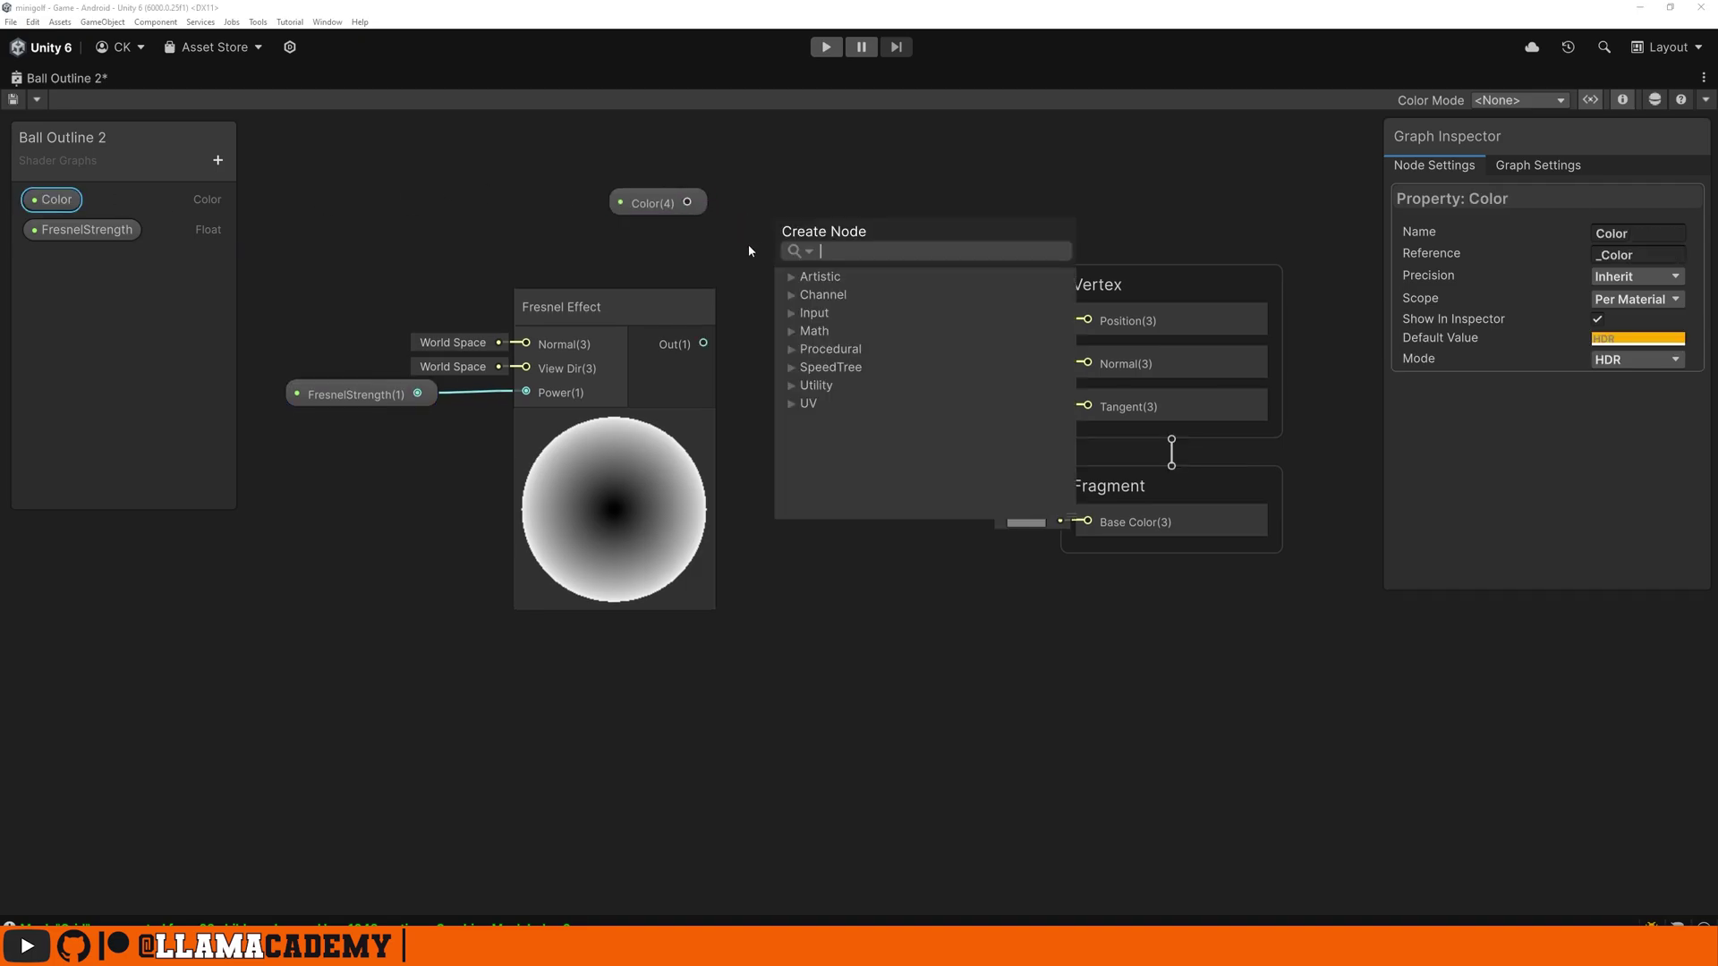
type("mult")
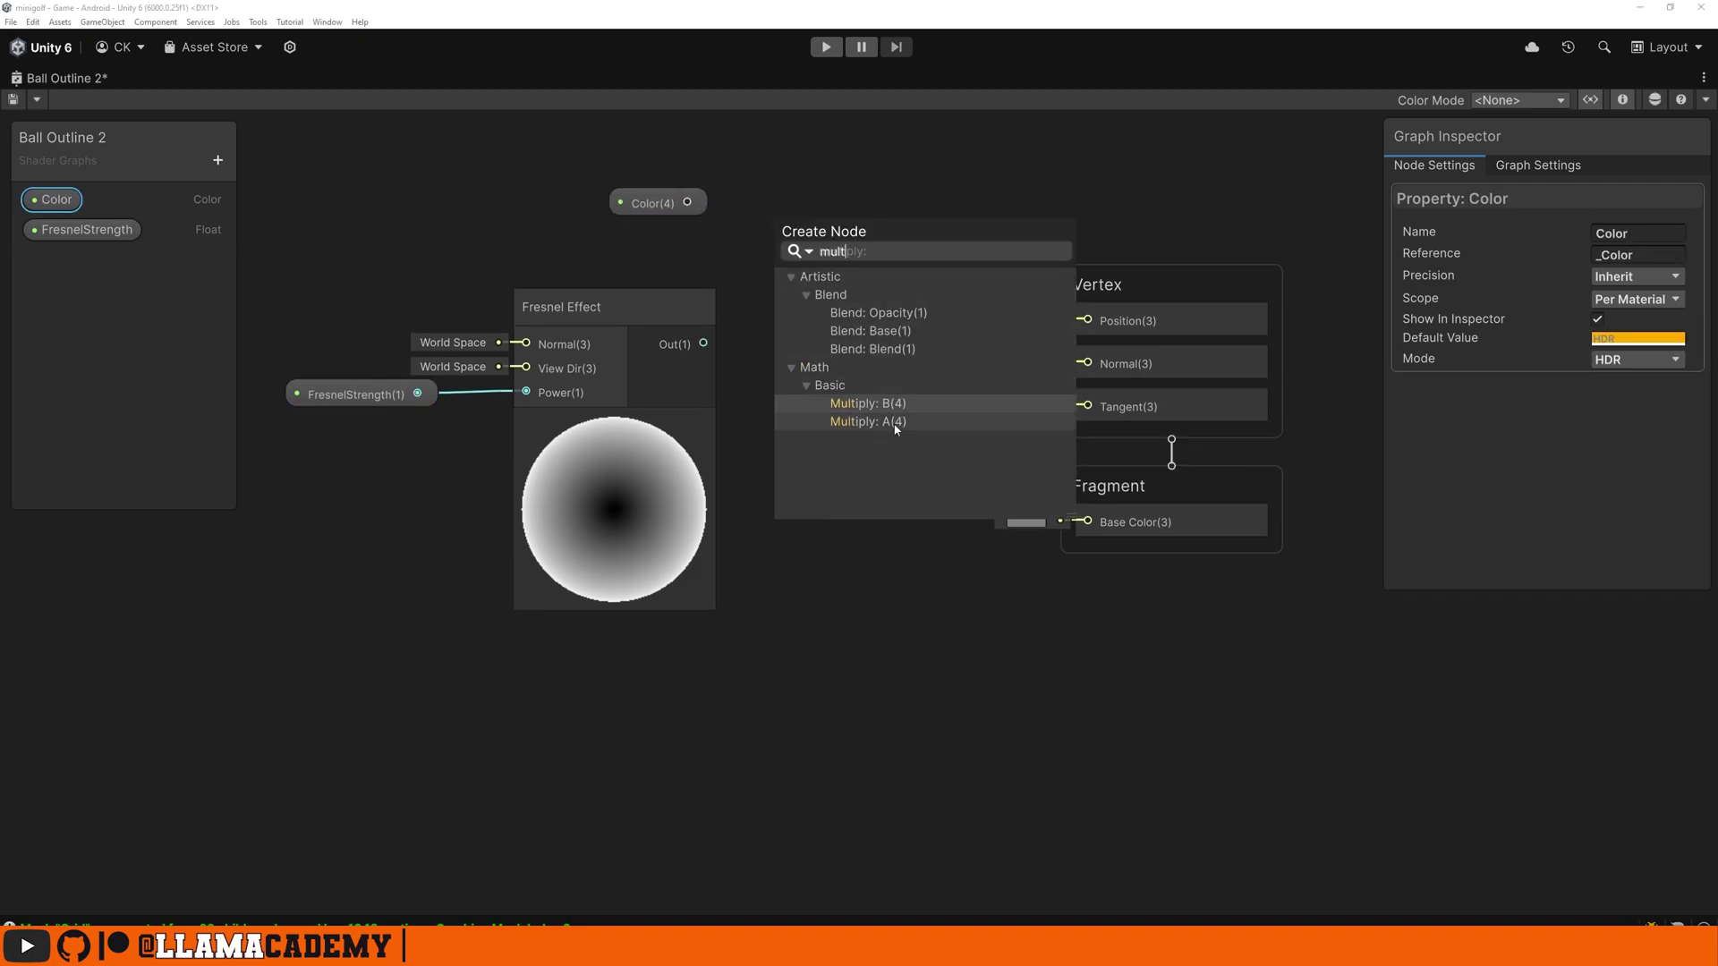
left_click(895, 421)
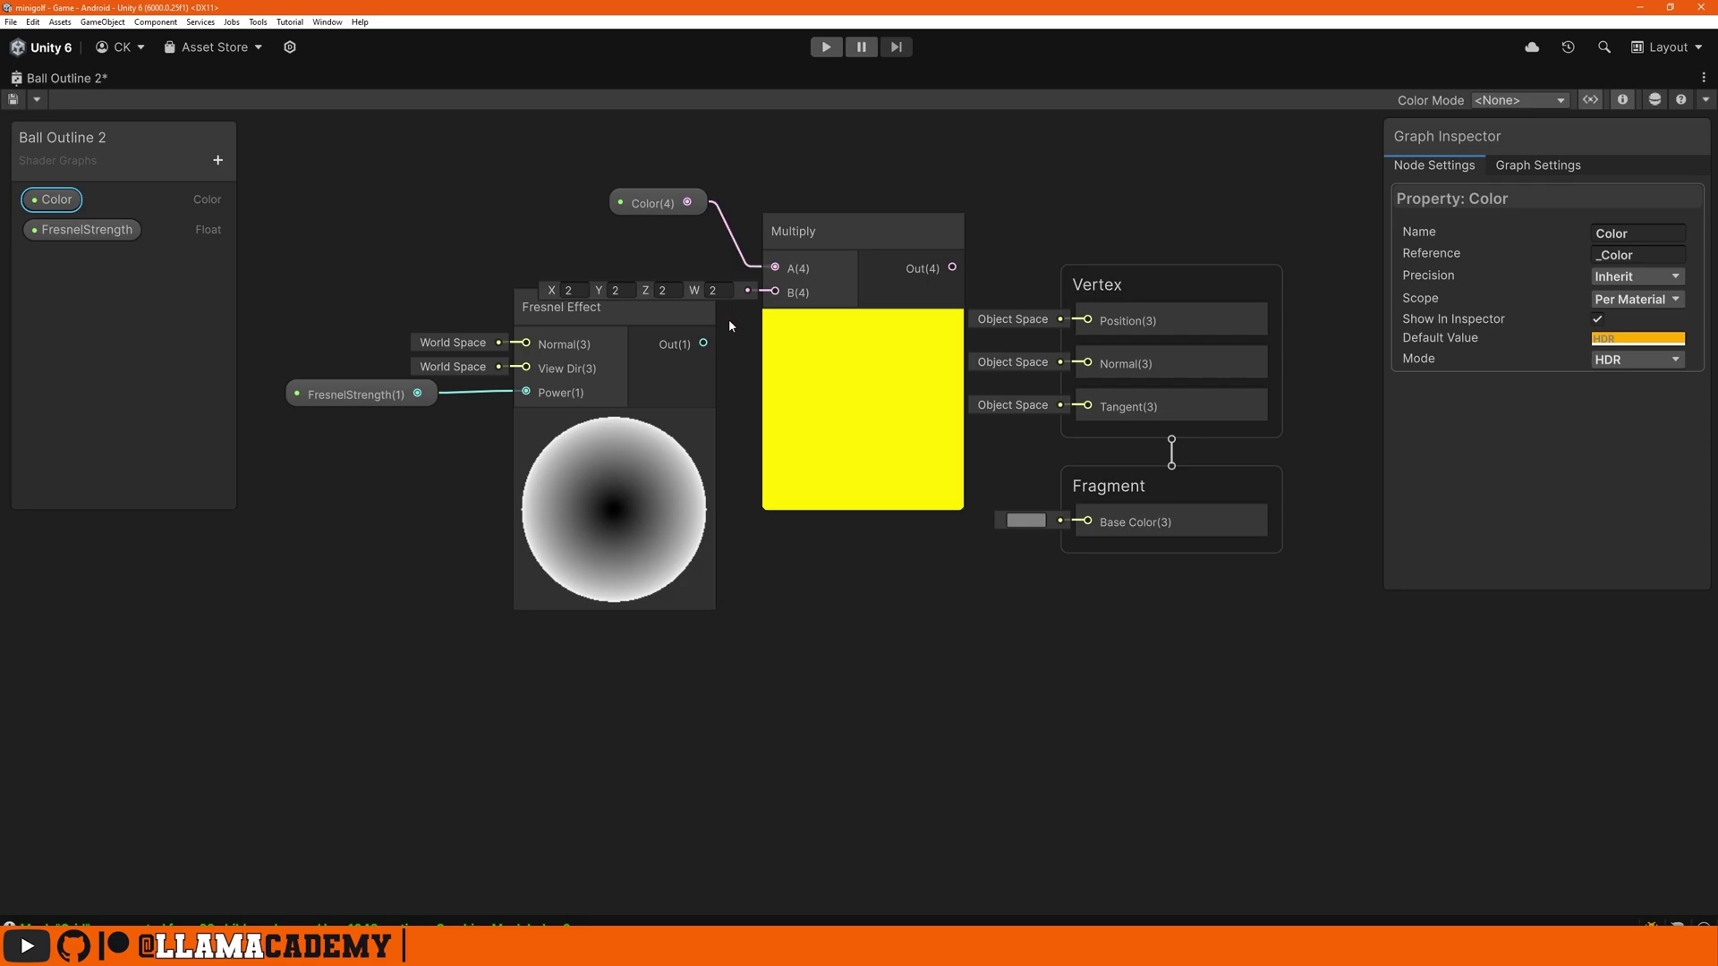
left_click_drag(705, 343, 771, 291)
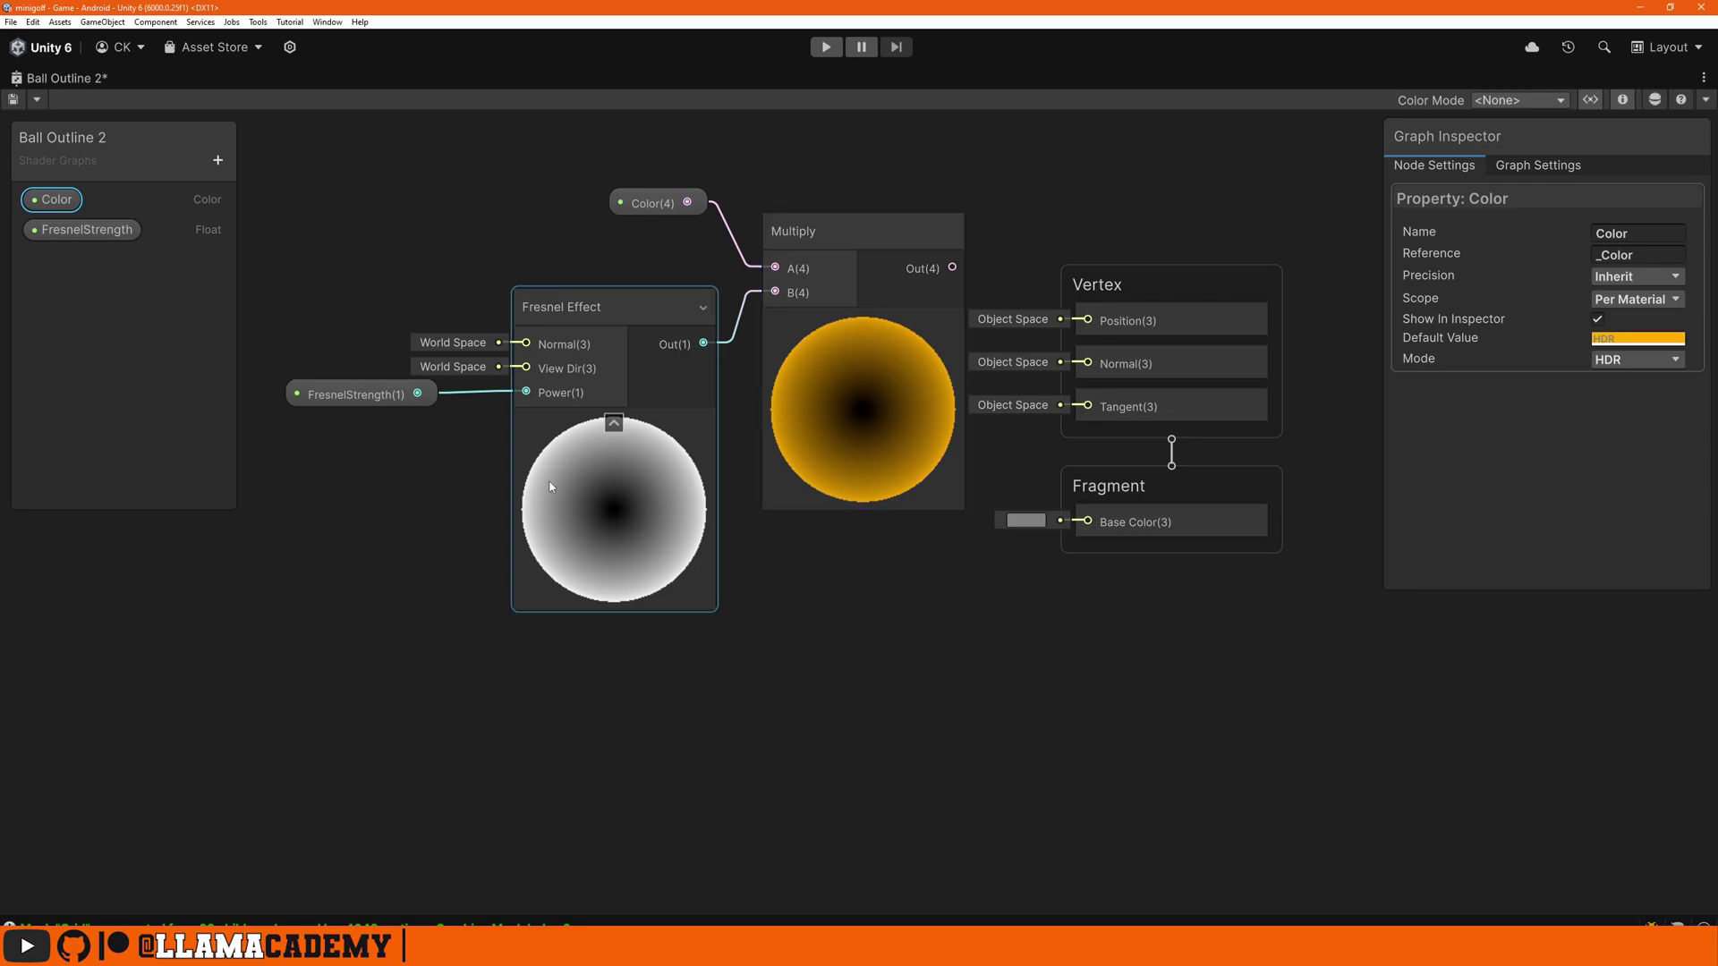
Step: Raise FresnelStrength to 3.6 and connect the Multiply result to Fragment Base Color
left_click(358, 394)
left_click_drag(1599, 343, 1689, 348)
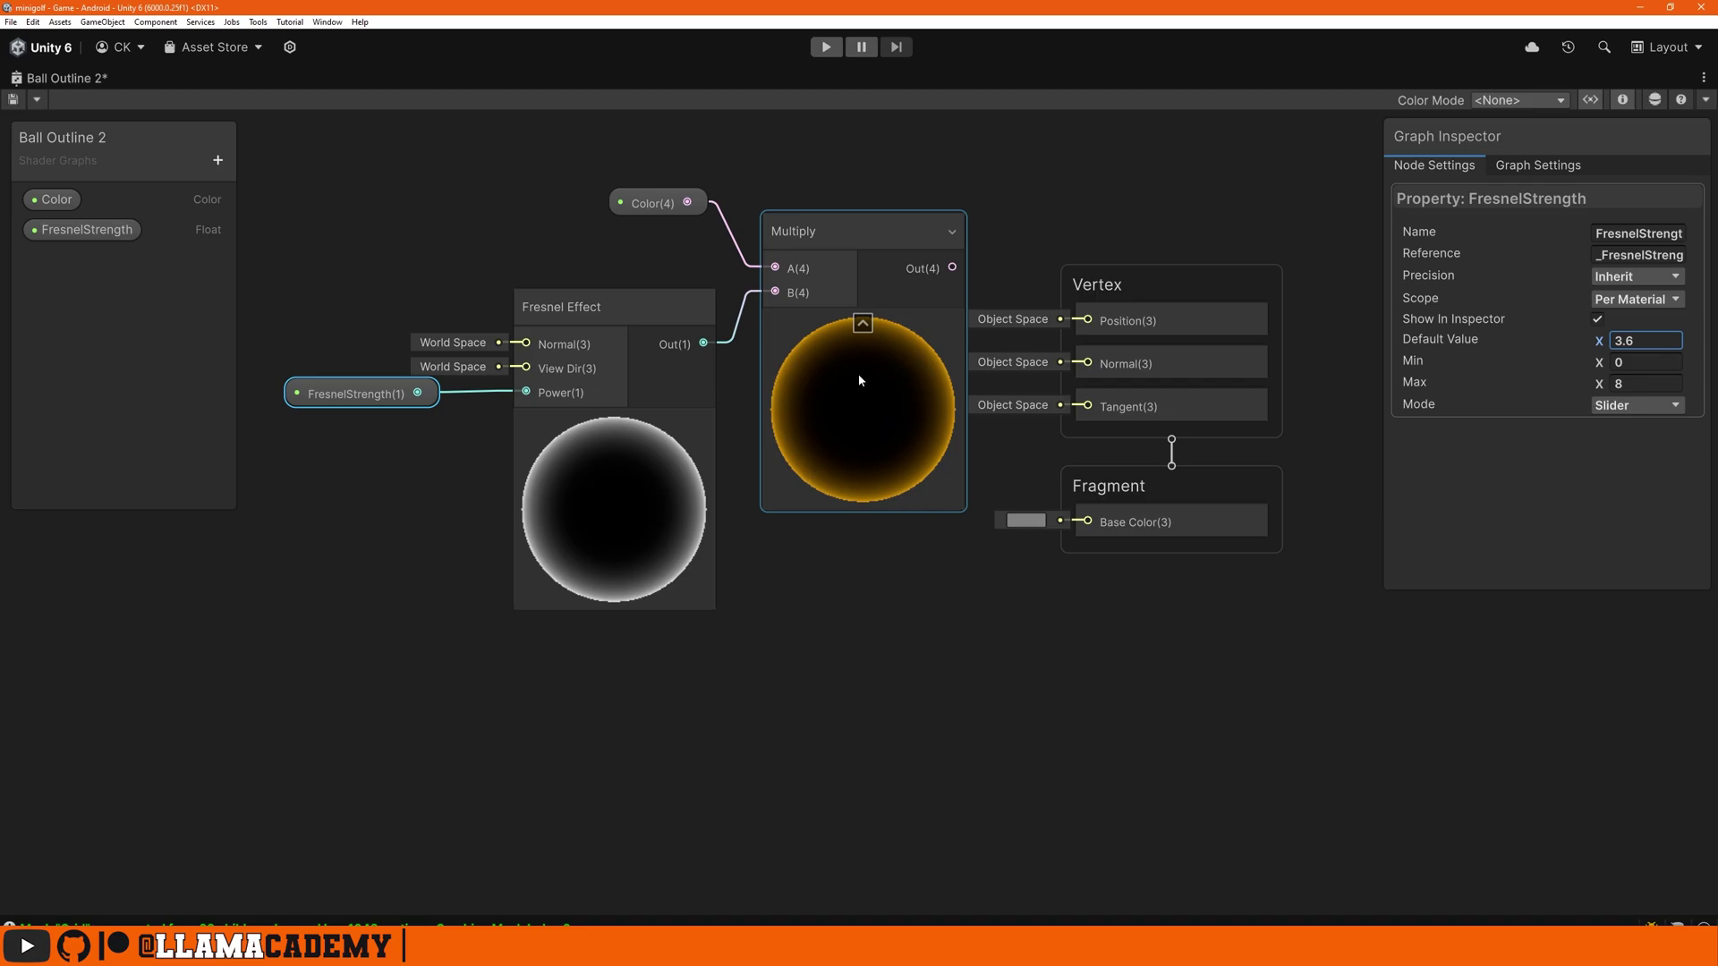
left_click_drag(953, 266, 1087, 521)
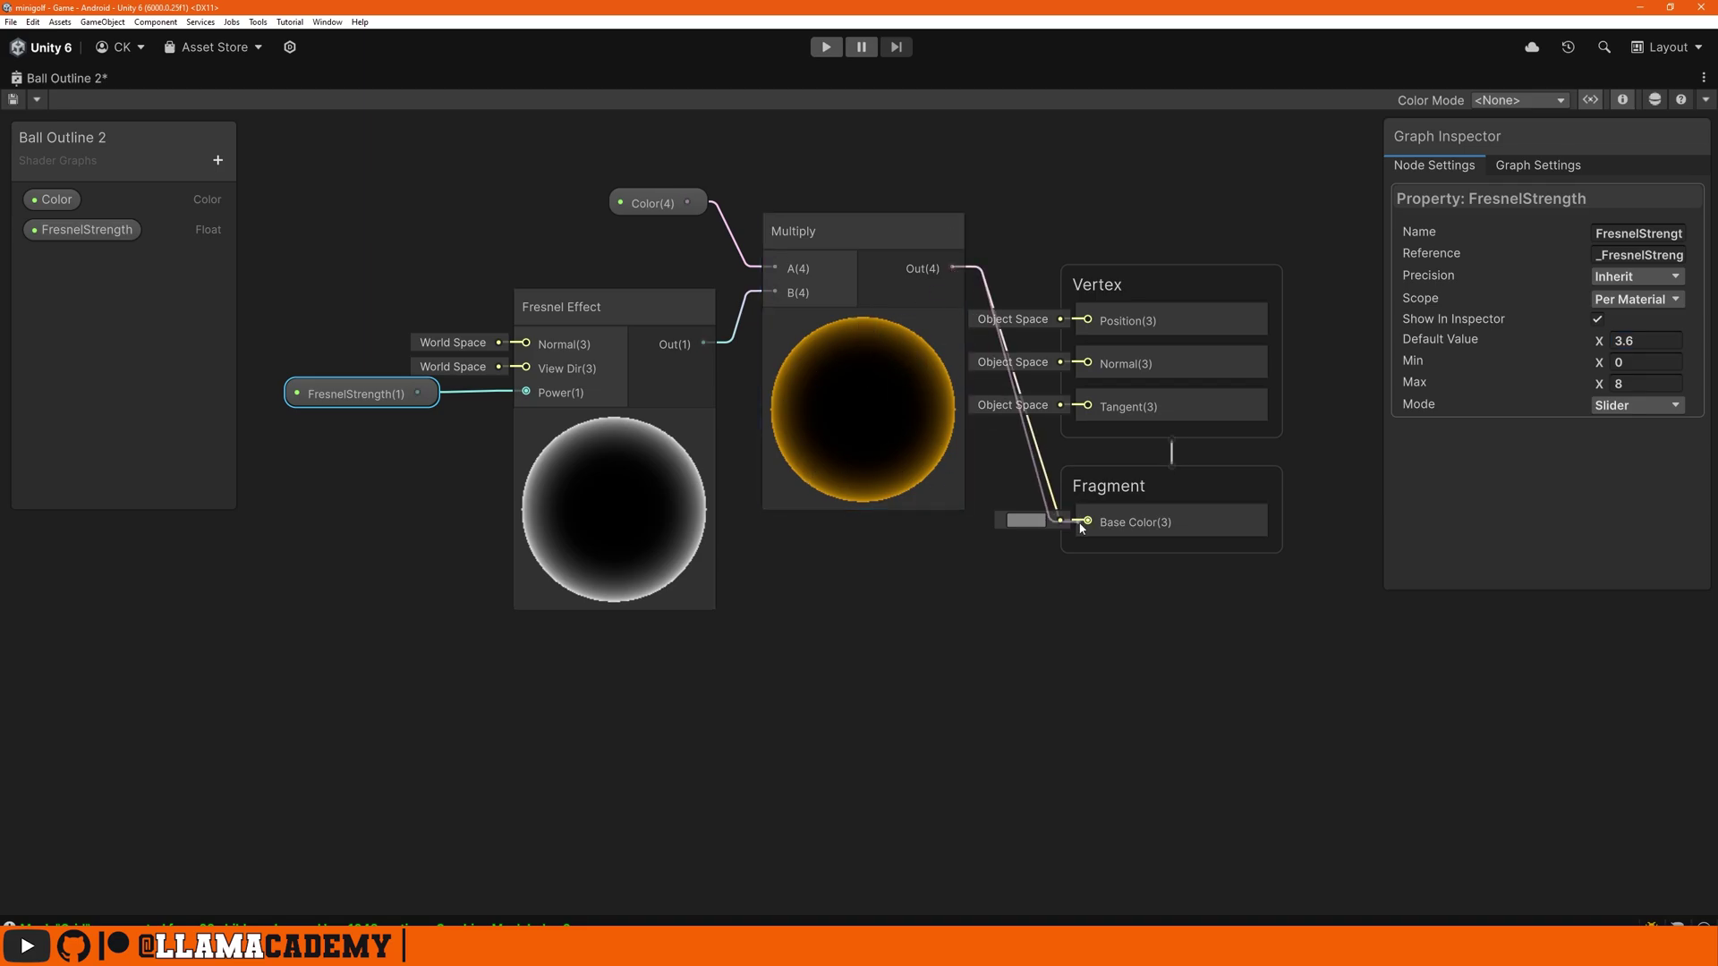
Step: Create a material named Ball Outline 2 from the Ball Outline 2 shader
double_click(93, 80)
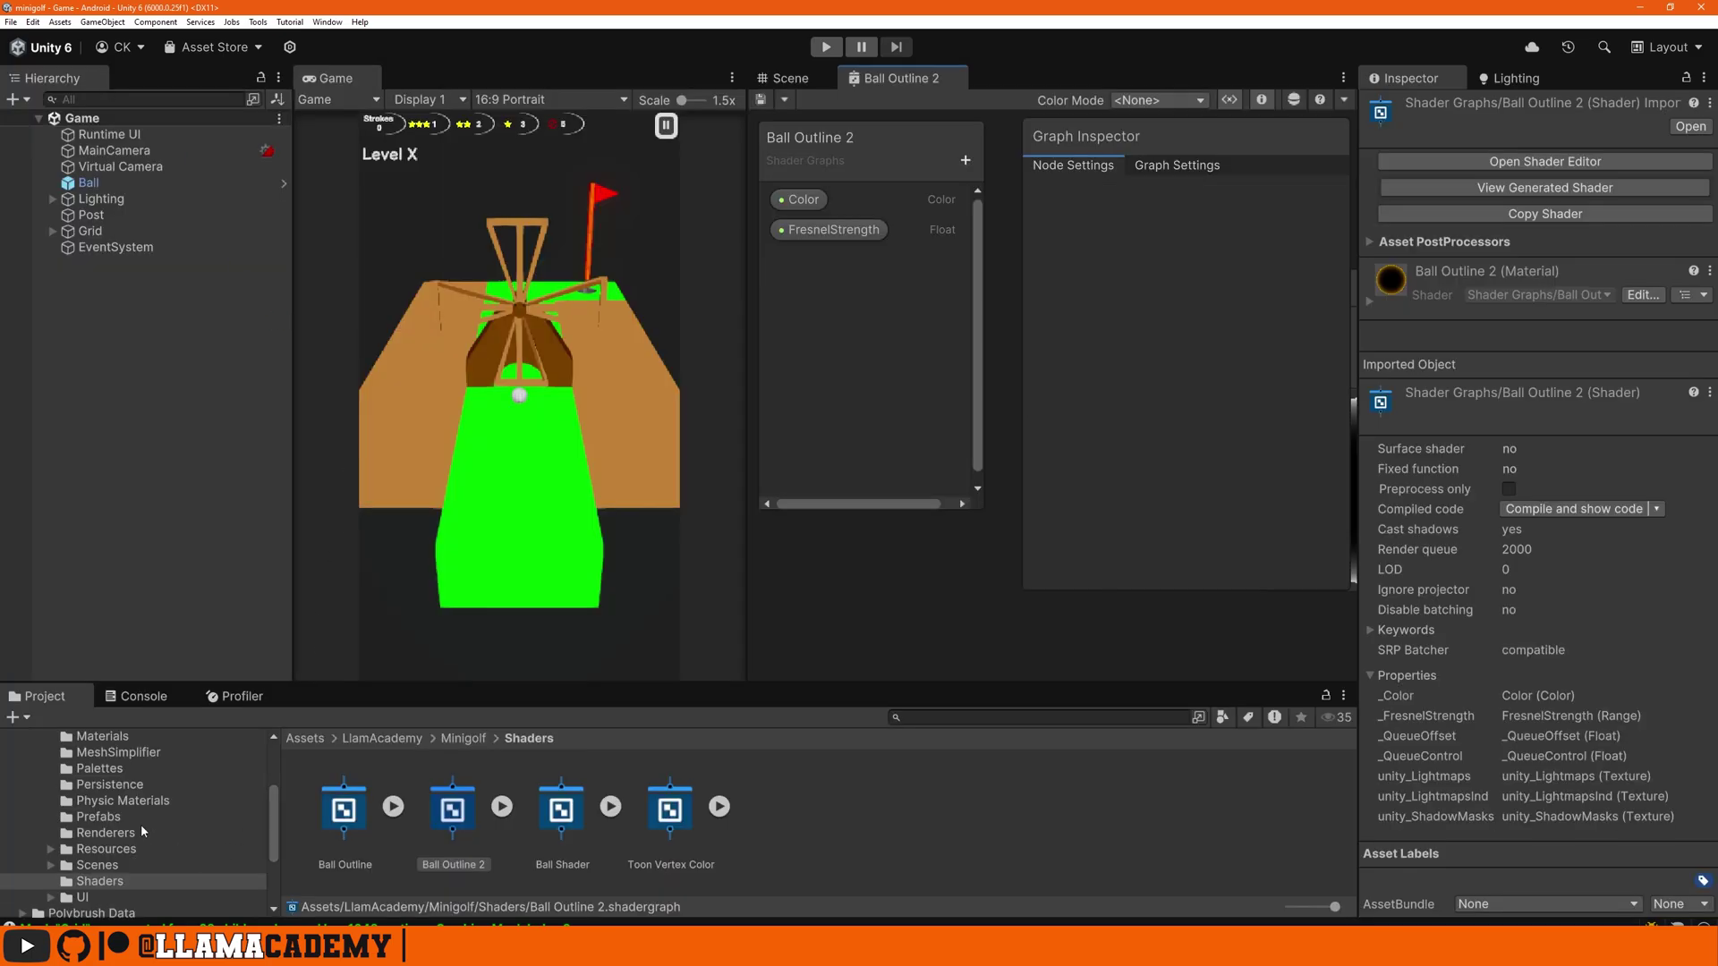
right_click(680, 790)
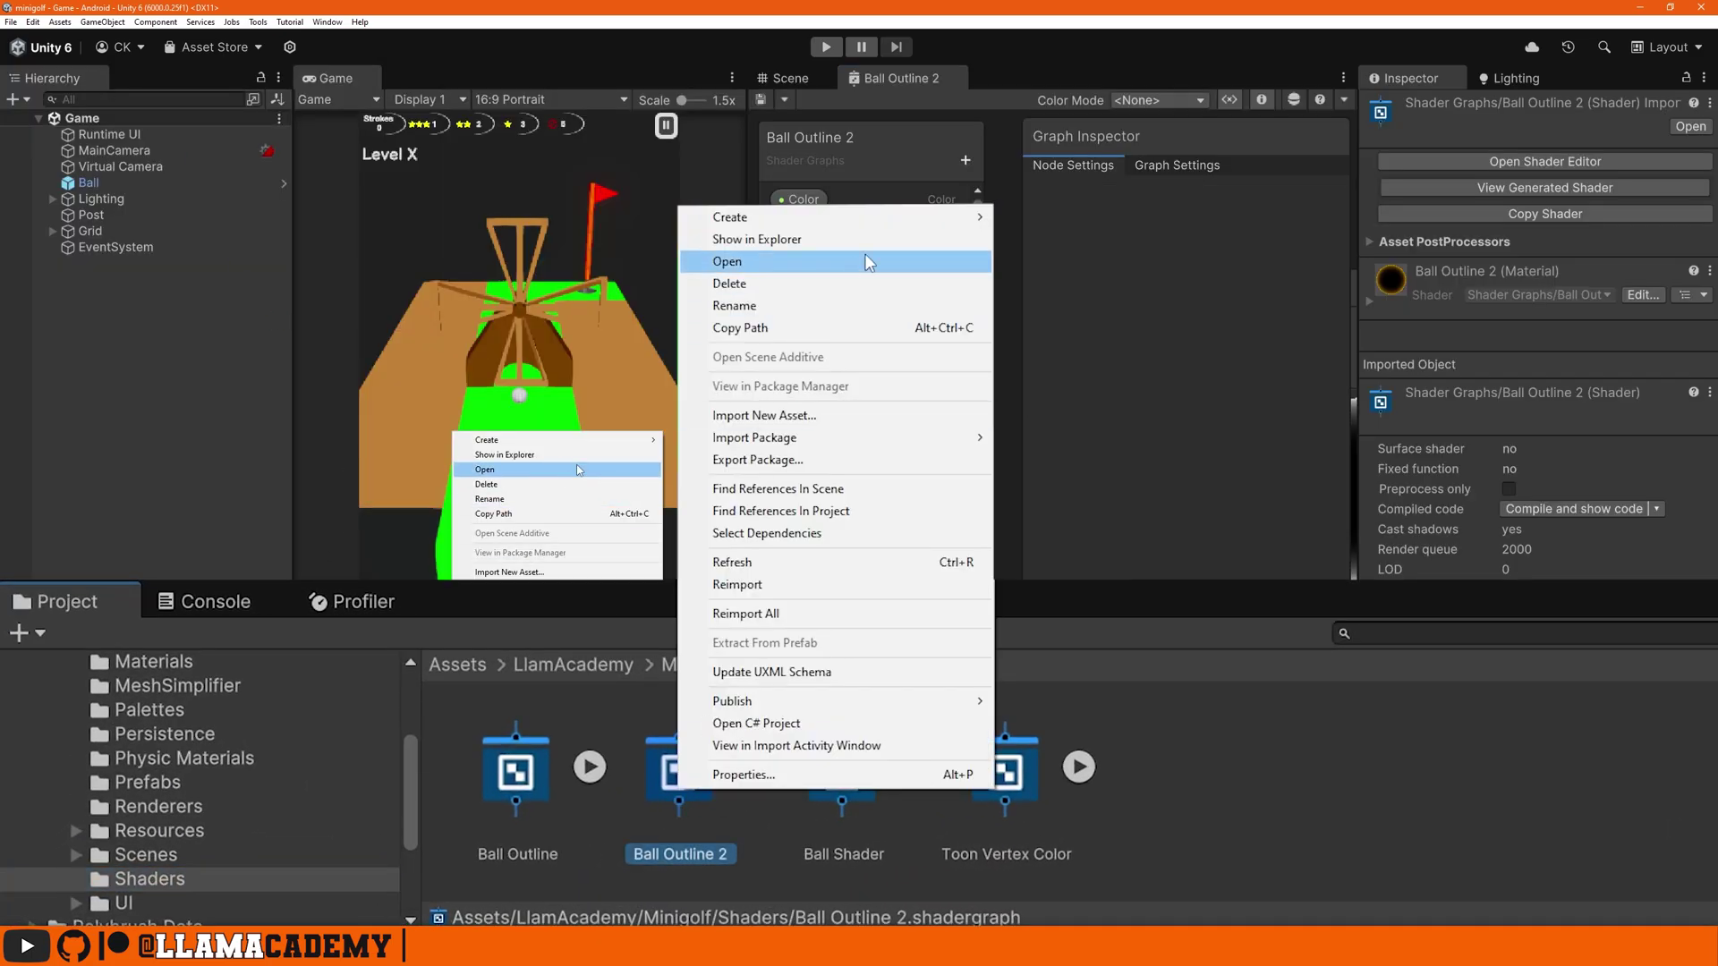
mouse_move(895, 217)
left_click(1045, 239)
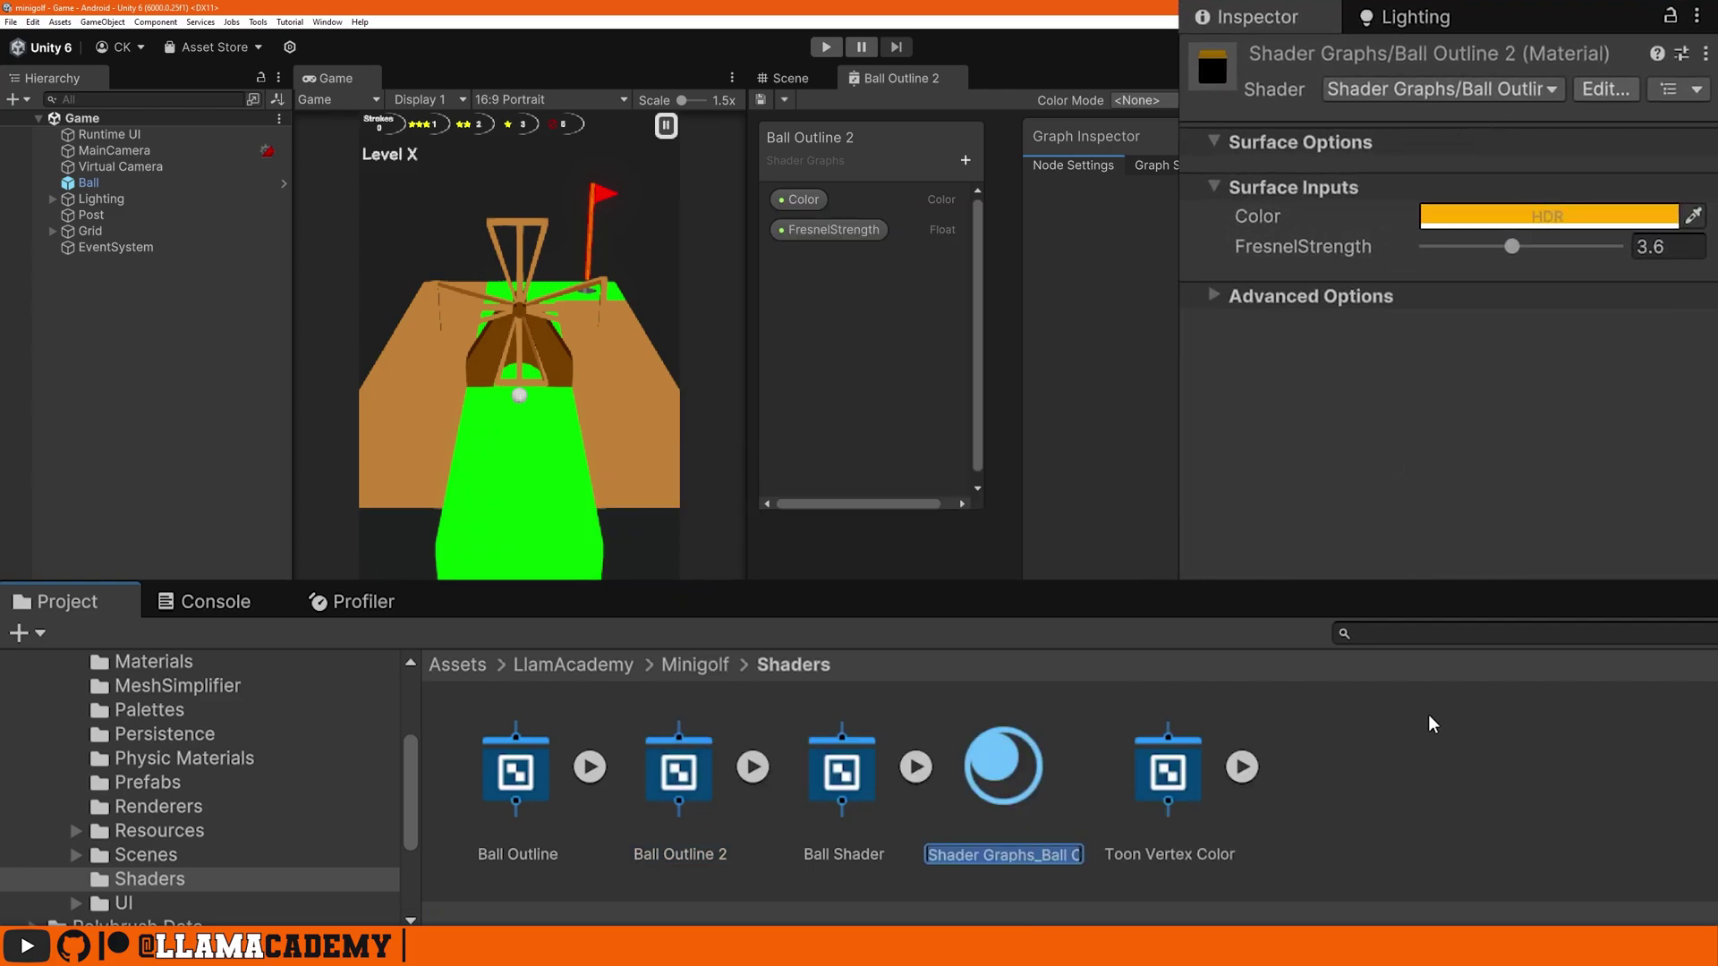
type("Ball Outline 2")
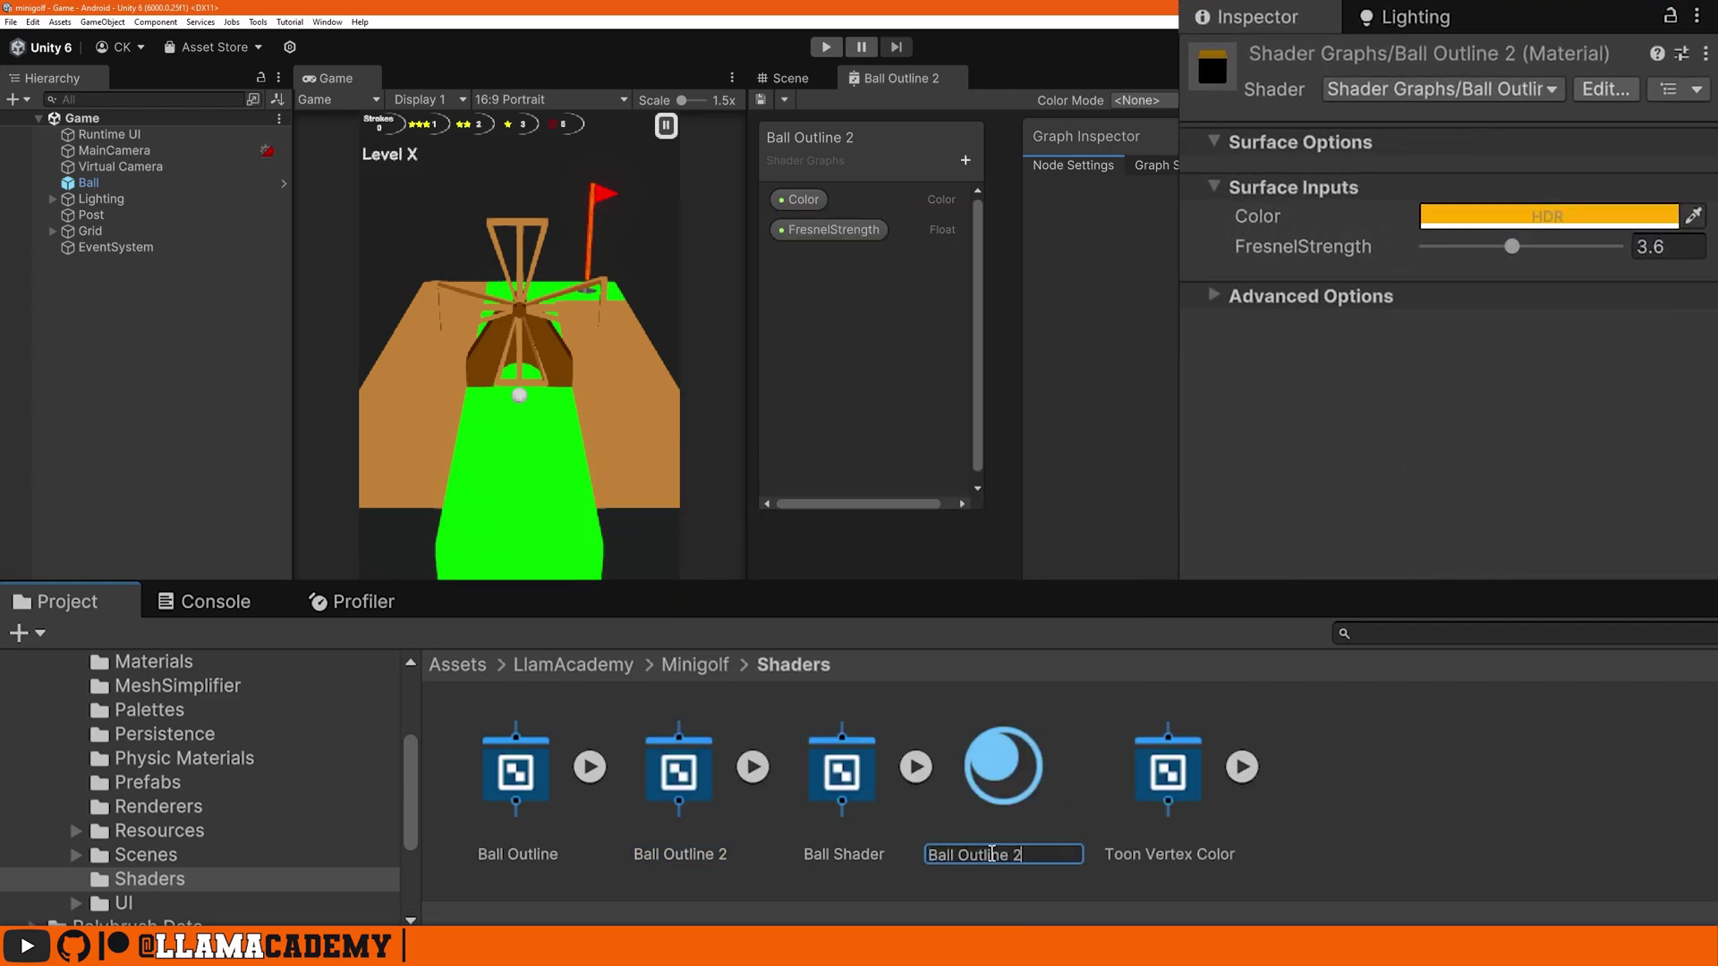
key("Return")
Step: Move the Ball Outline 2 material into the Materials folder
left_click_drag(685, 786, 331, 707)
left_click(339, 705)
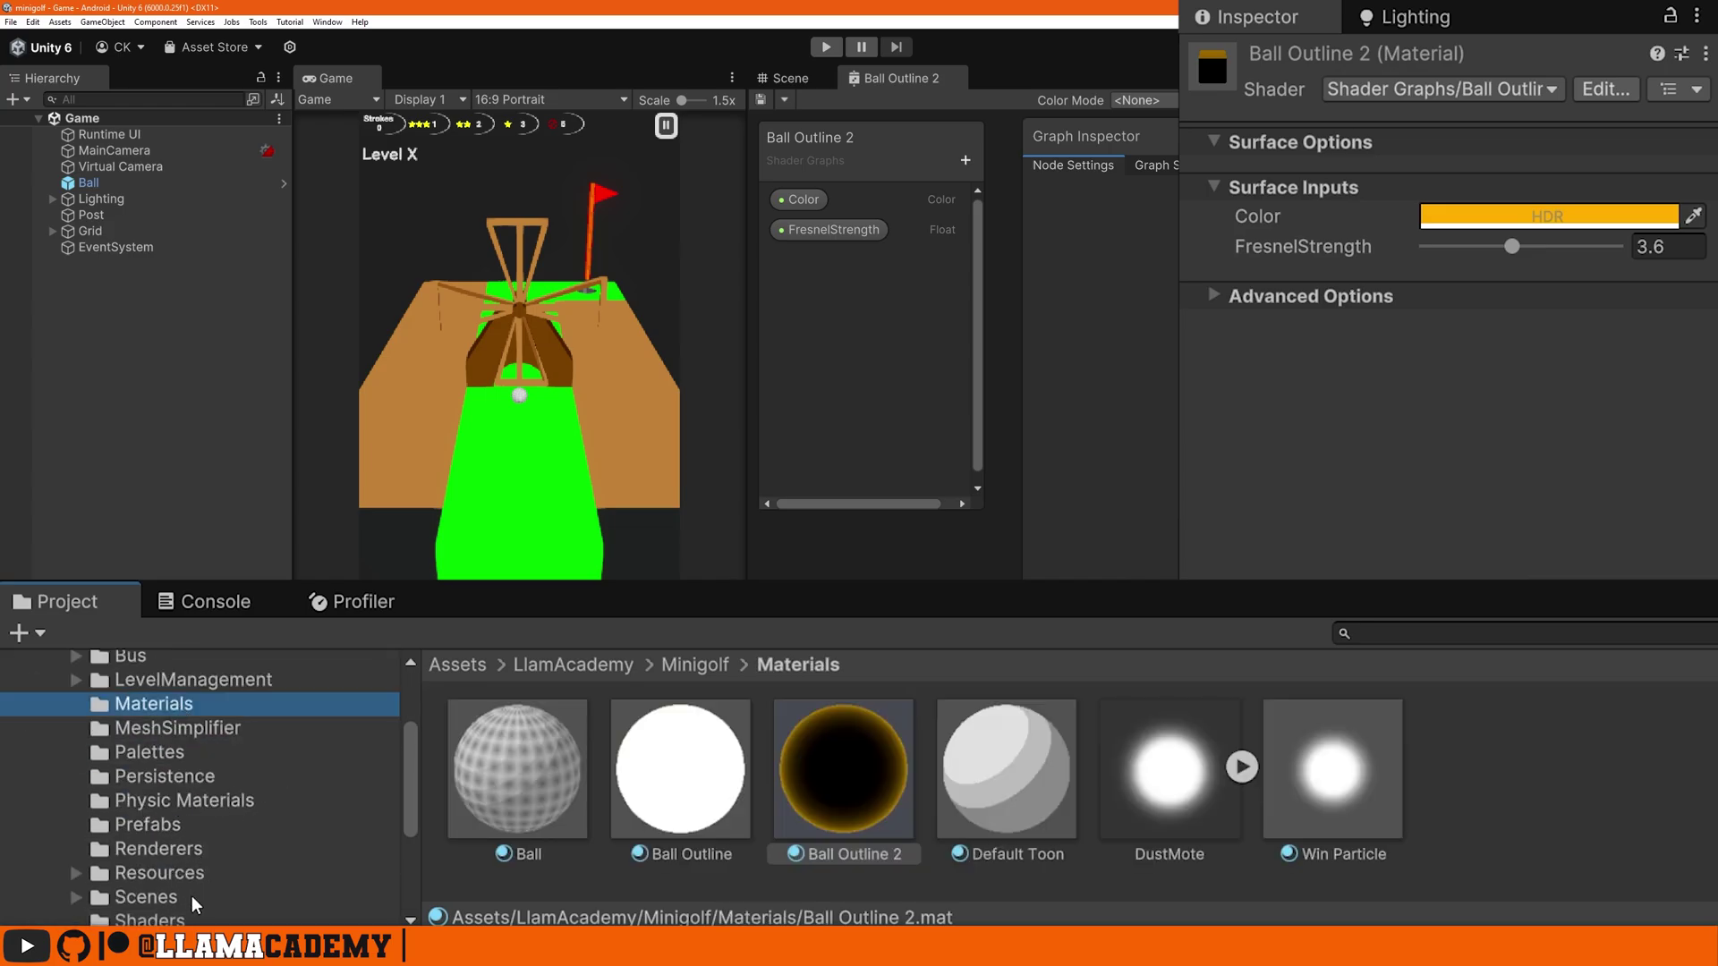
scroll(190, 841, "down", 3)
Step: Choose Ball Outline 2 in URP-Renderer's Ball Highlight override material picker
left_click(191, 759)
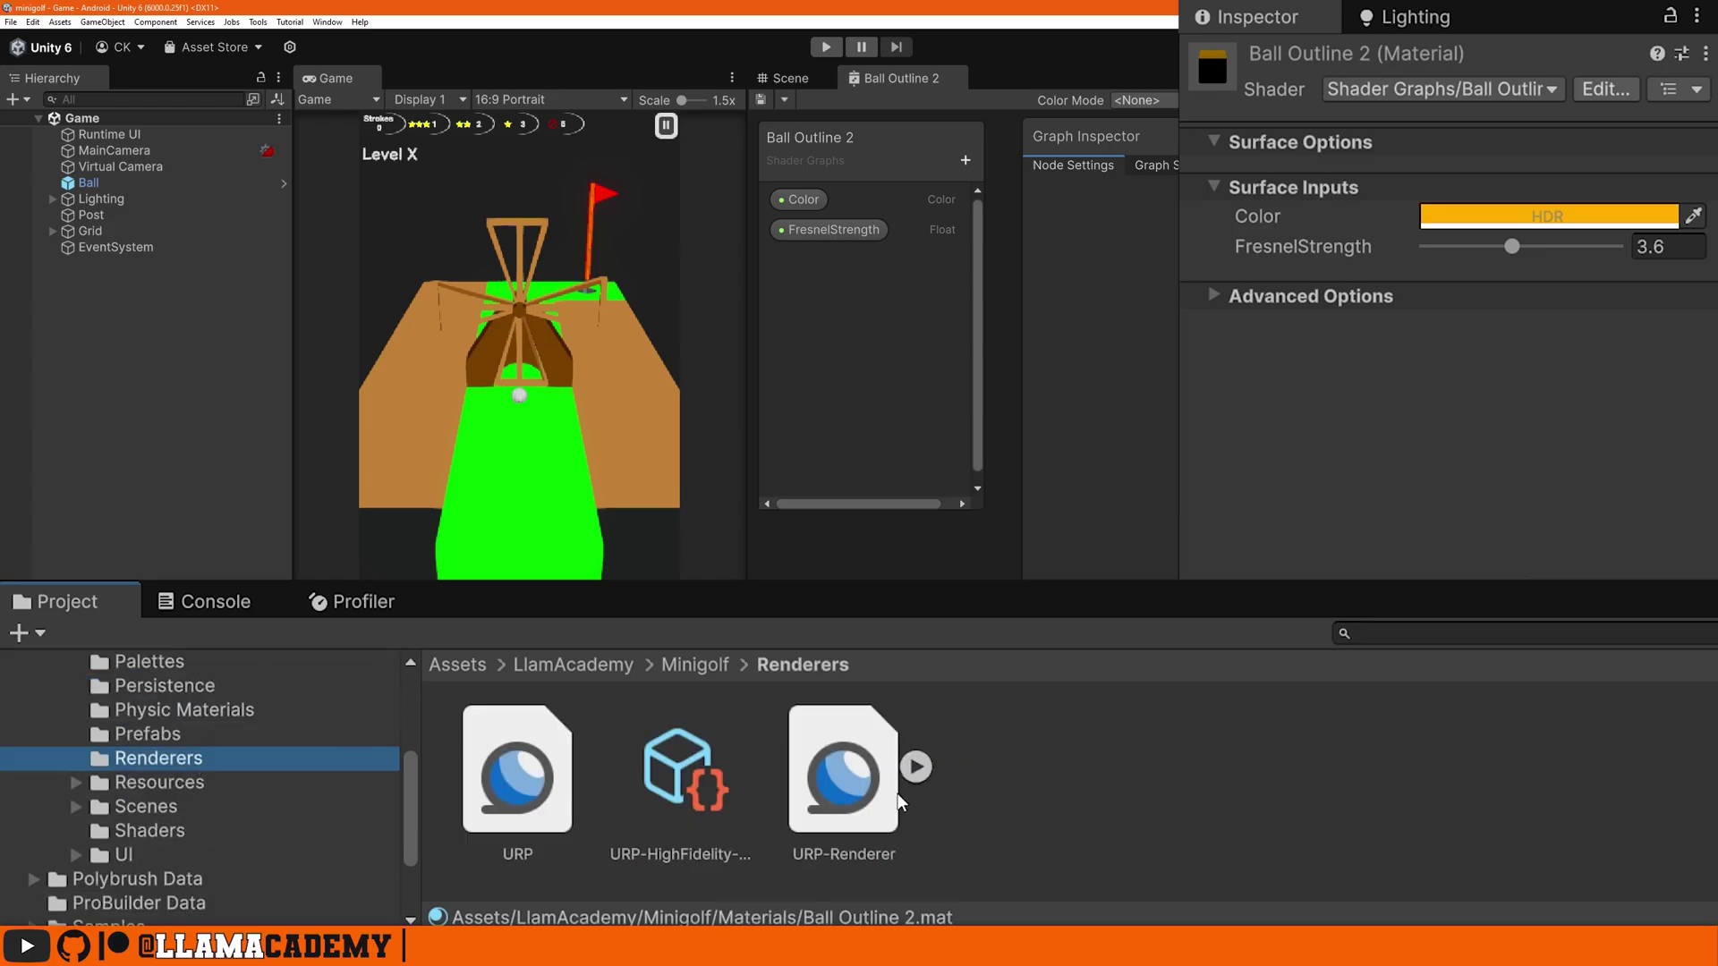
left_click(868, 801)
scroll(1565, 420, "down", 10)
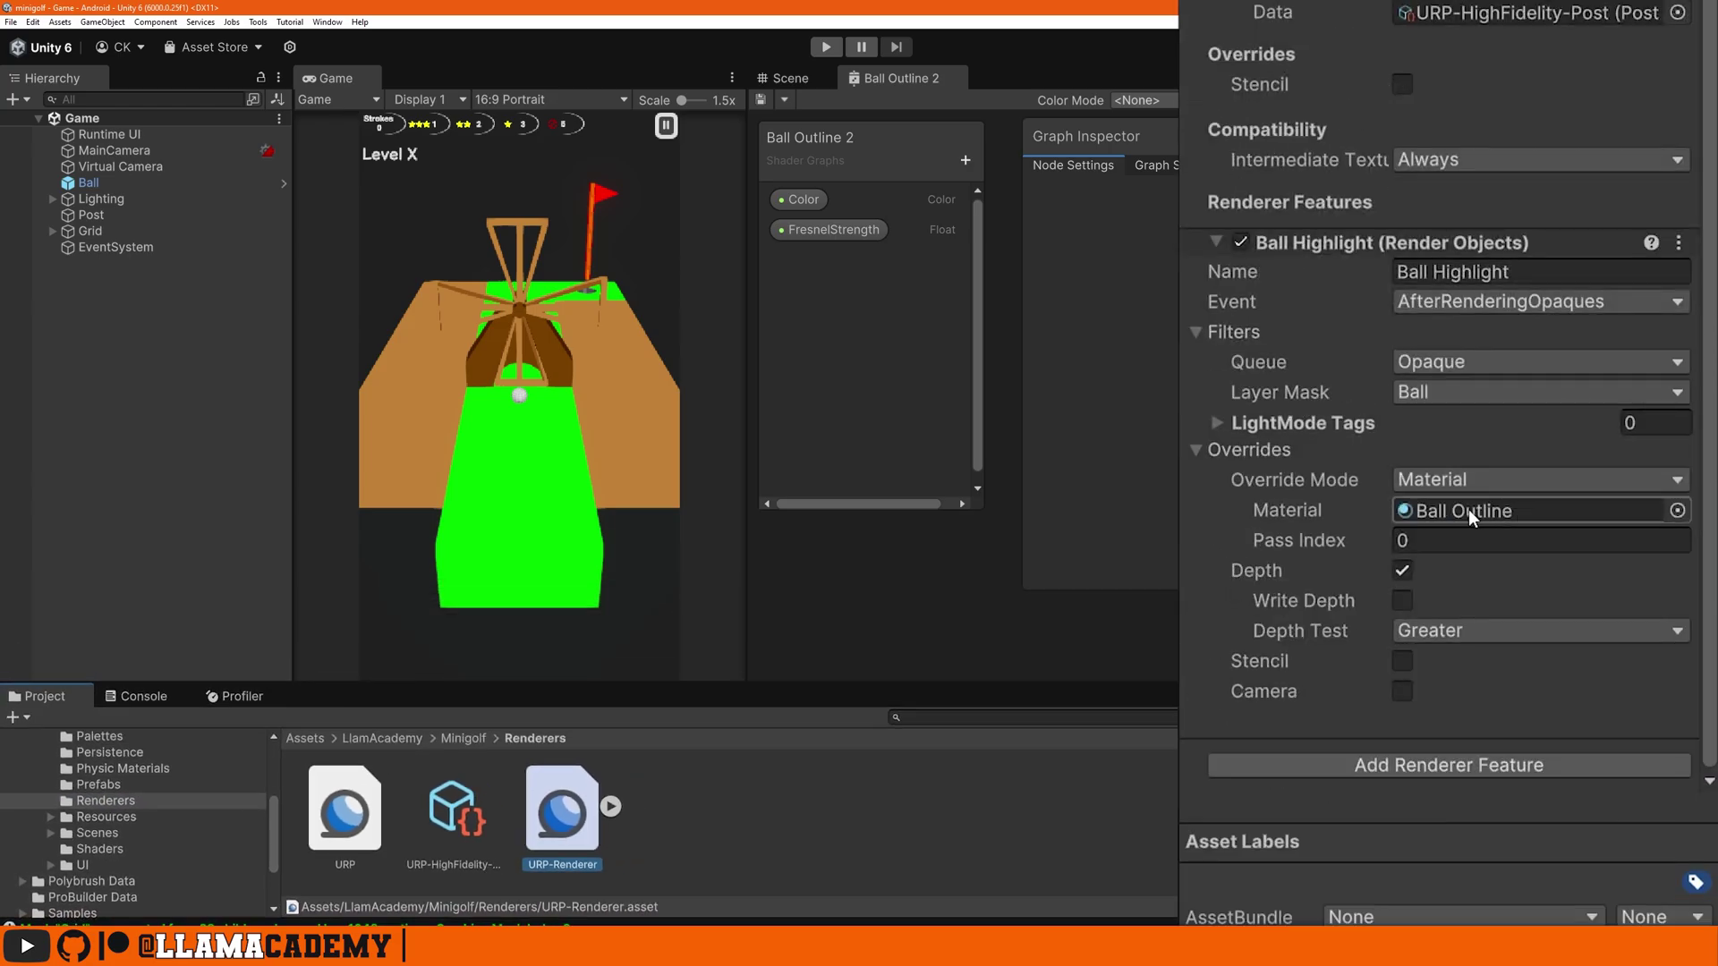
left_click(1676, 511)
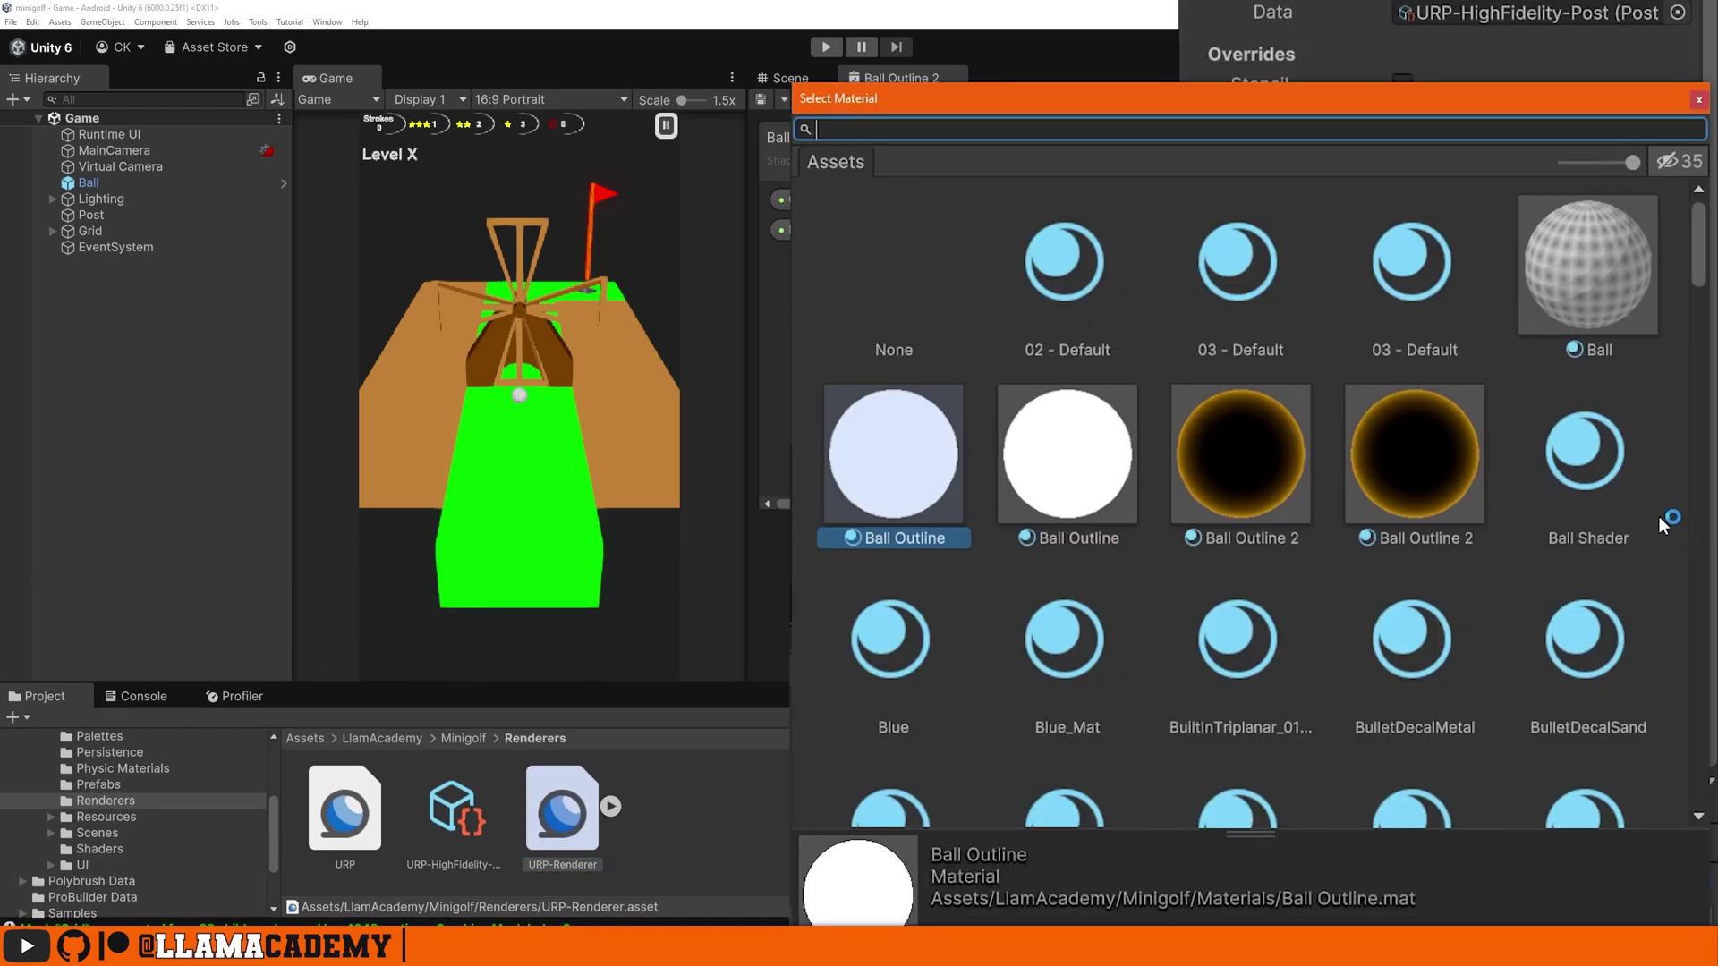
left_click(1422, 458)
left_click(1302, 448)
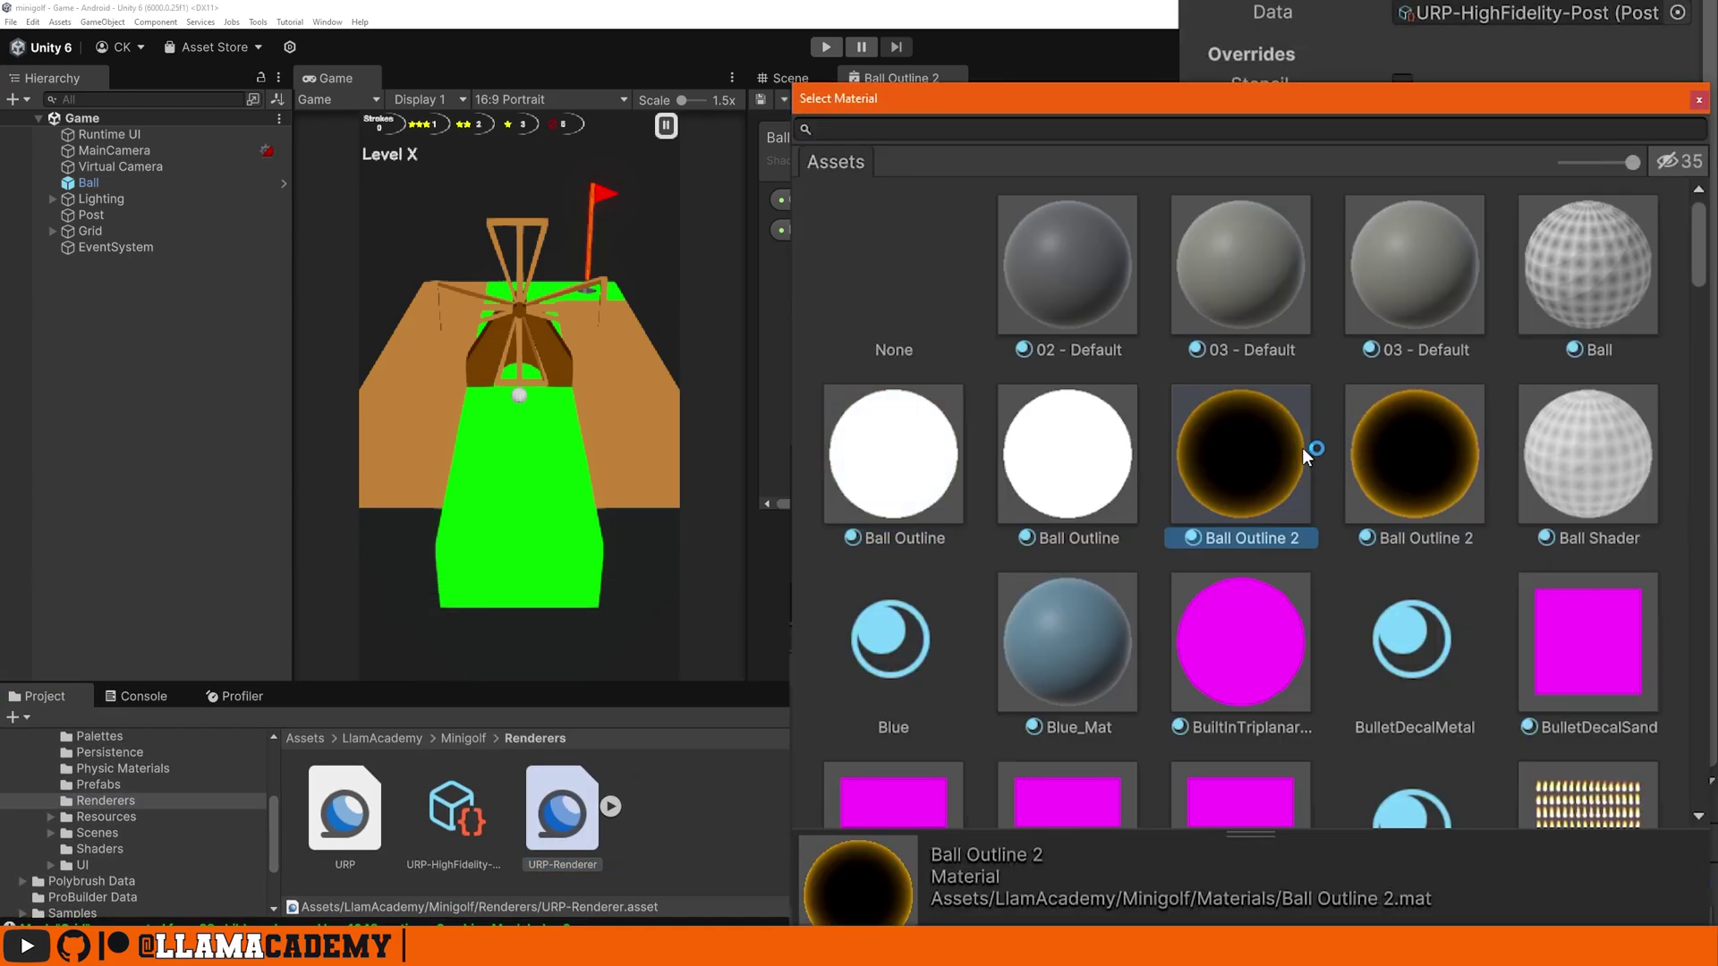
key("Right")
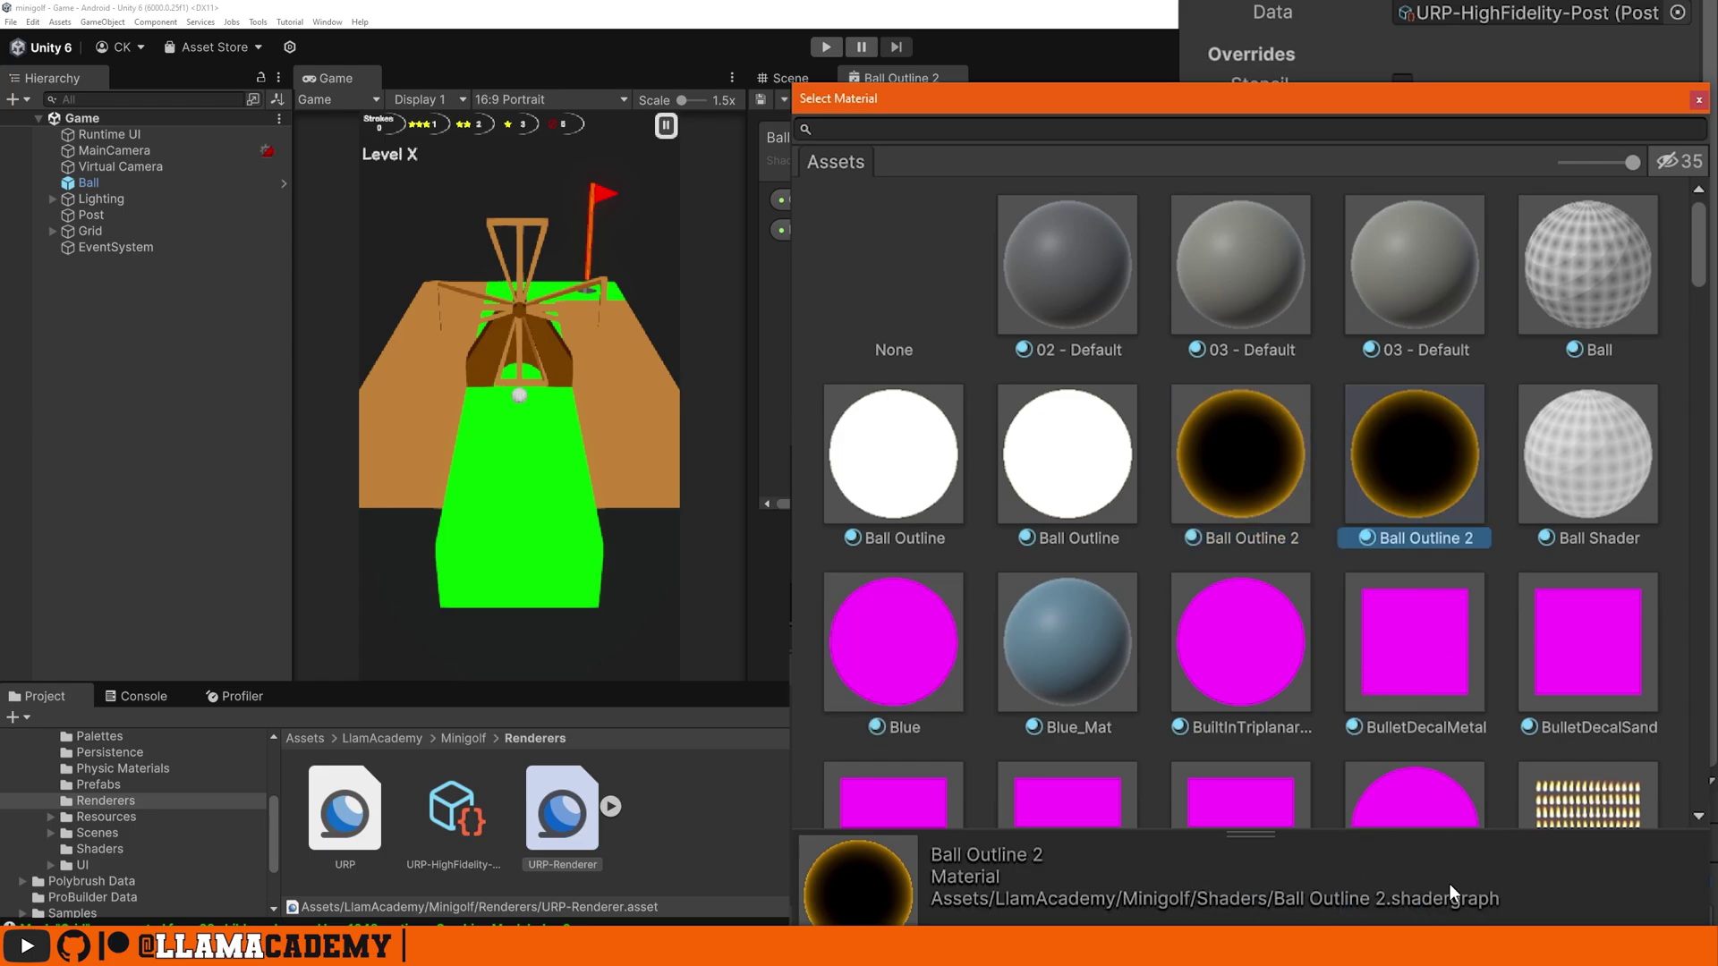
Step: Assign Ball Outline 2 as the override, then tune its FresnelStrength to about 3.56
double_click(1236, 444)
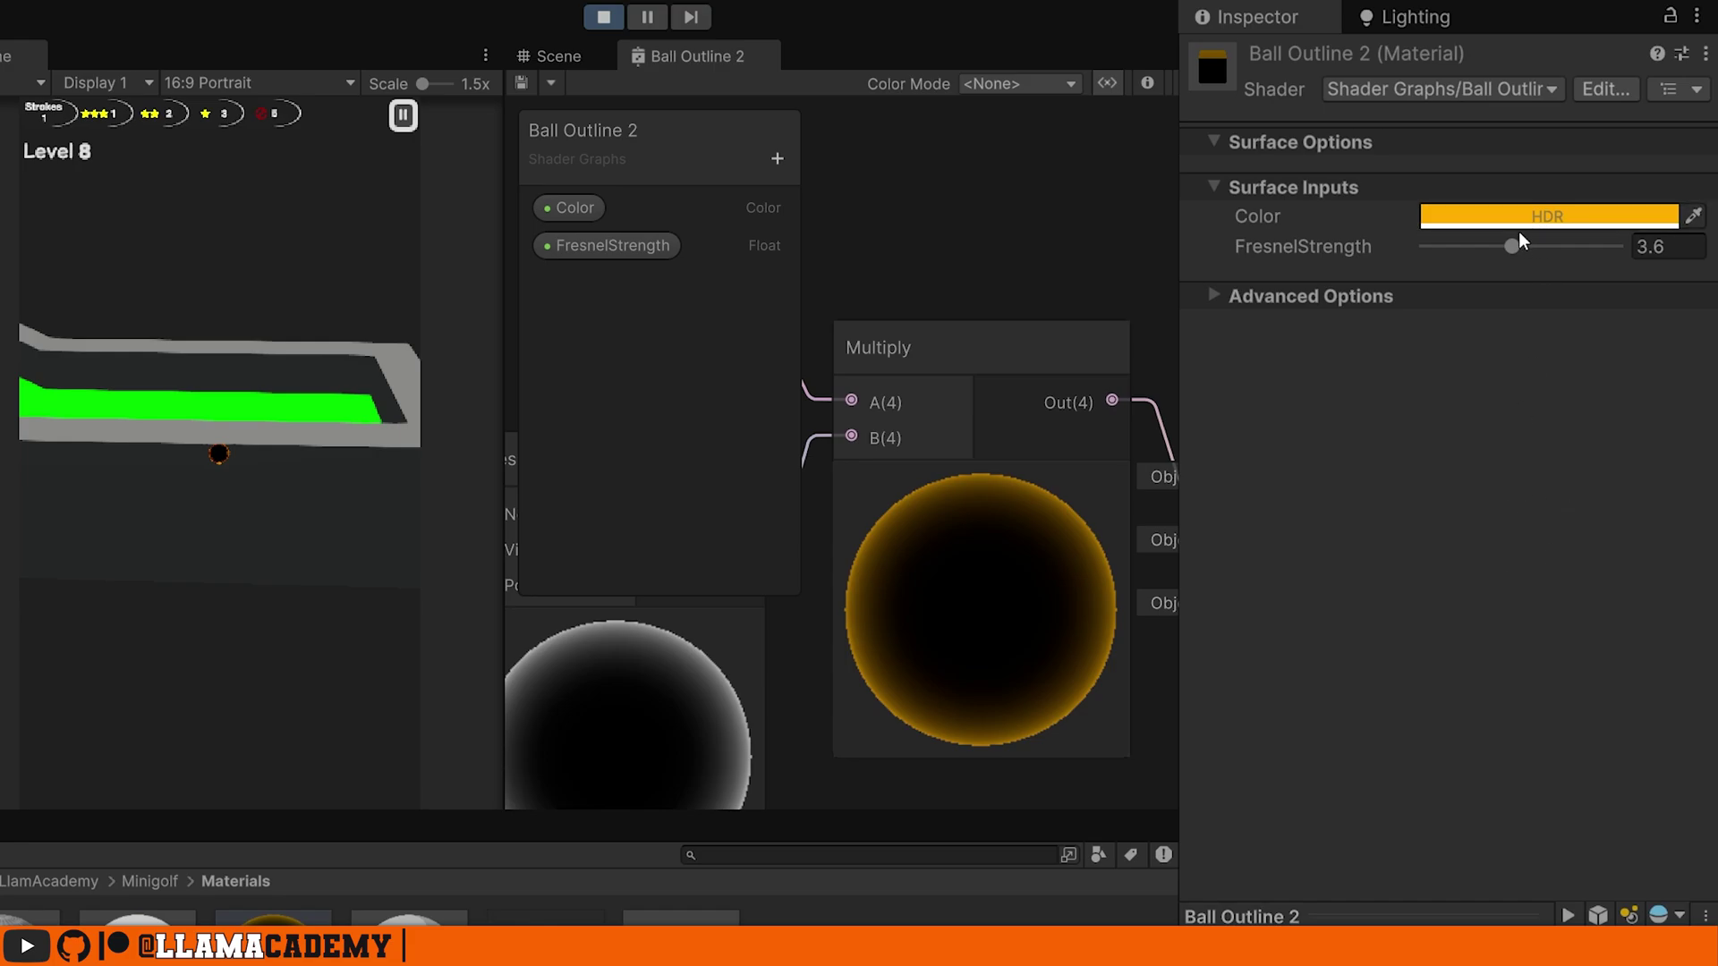
left_click_drag(1516, 247, 1419, 283)
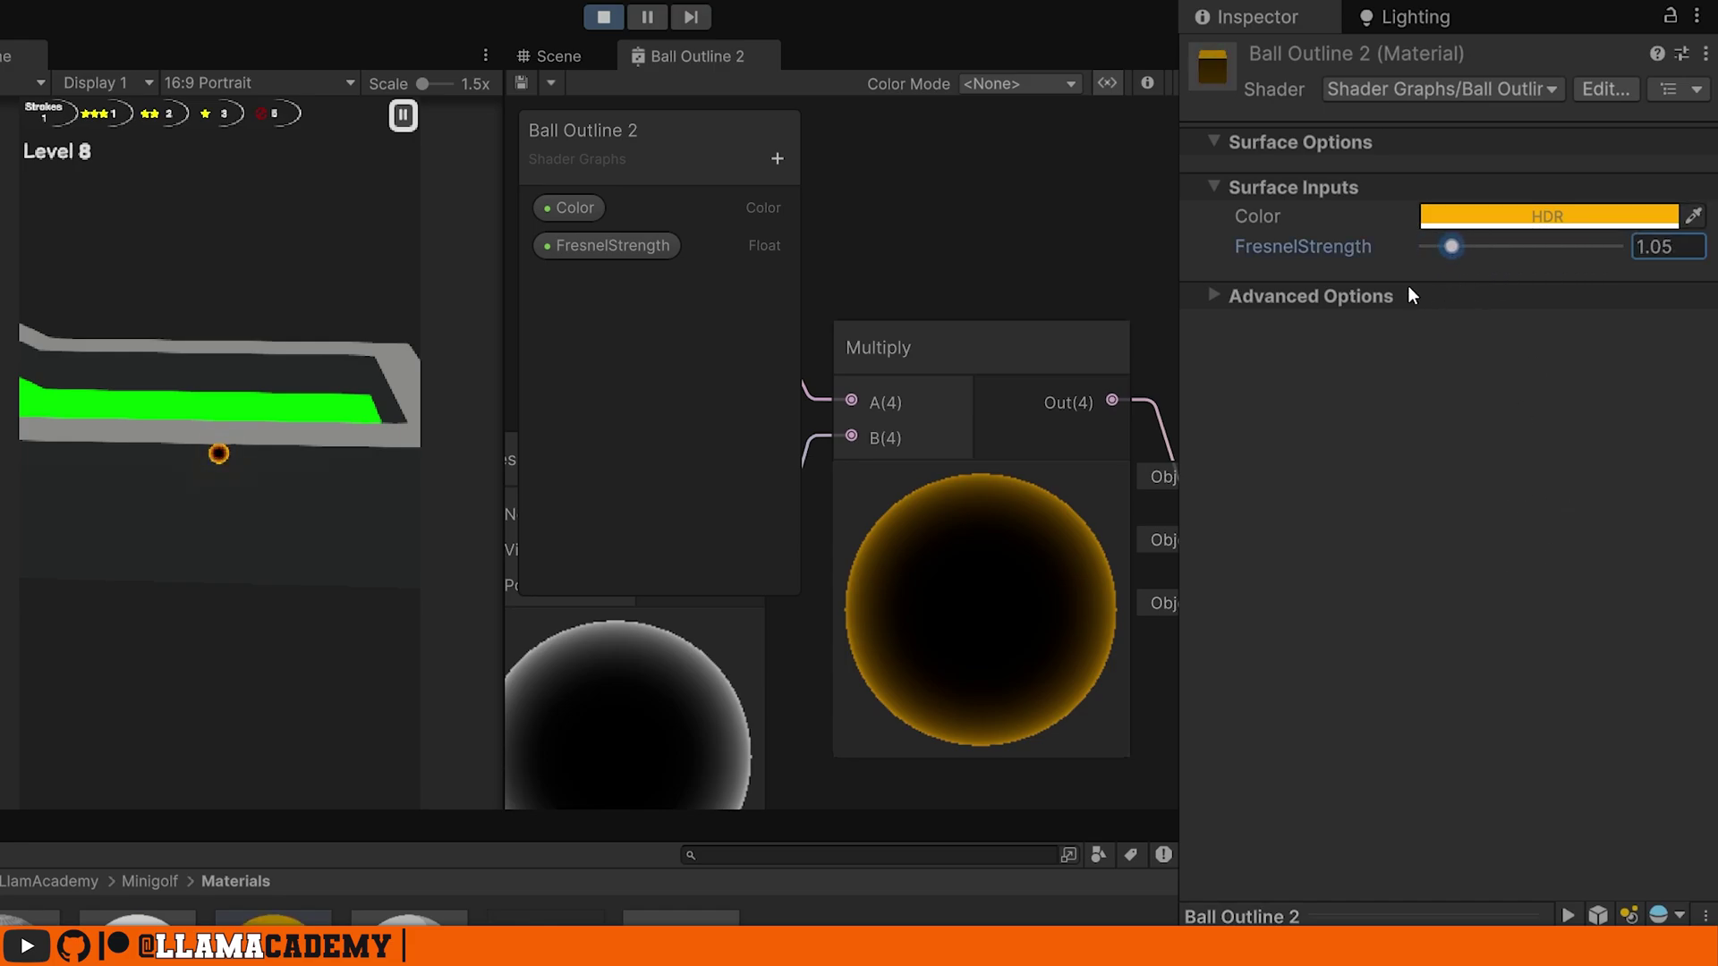
left_click_drag(1294, 295, 1464, 288)
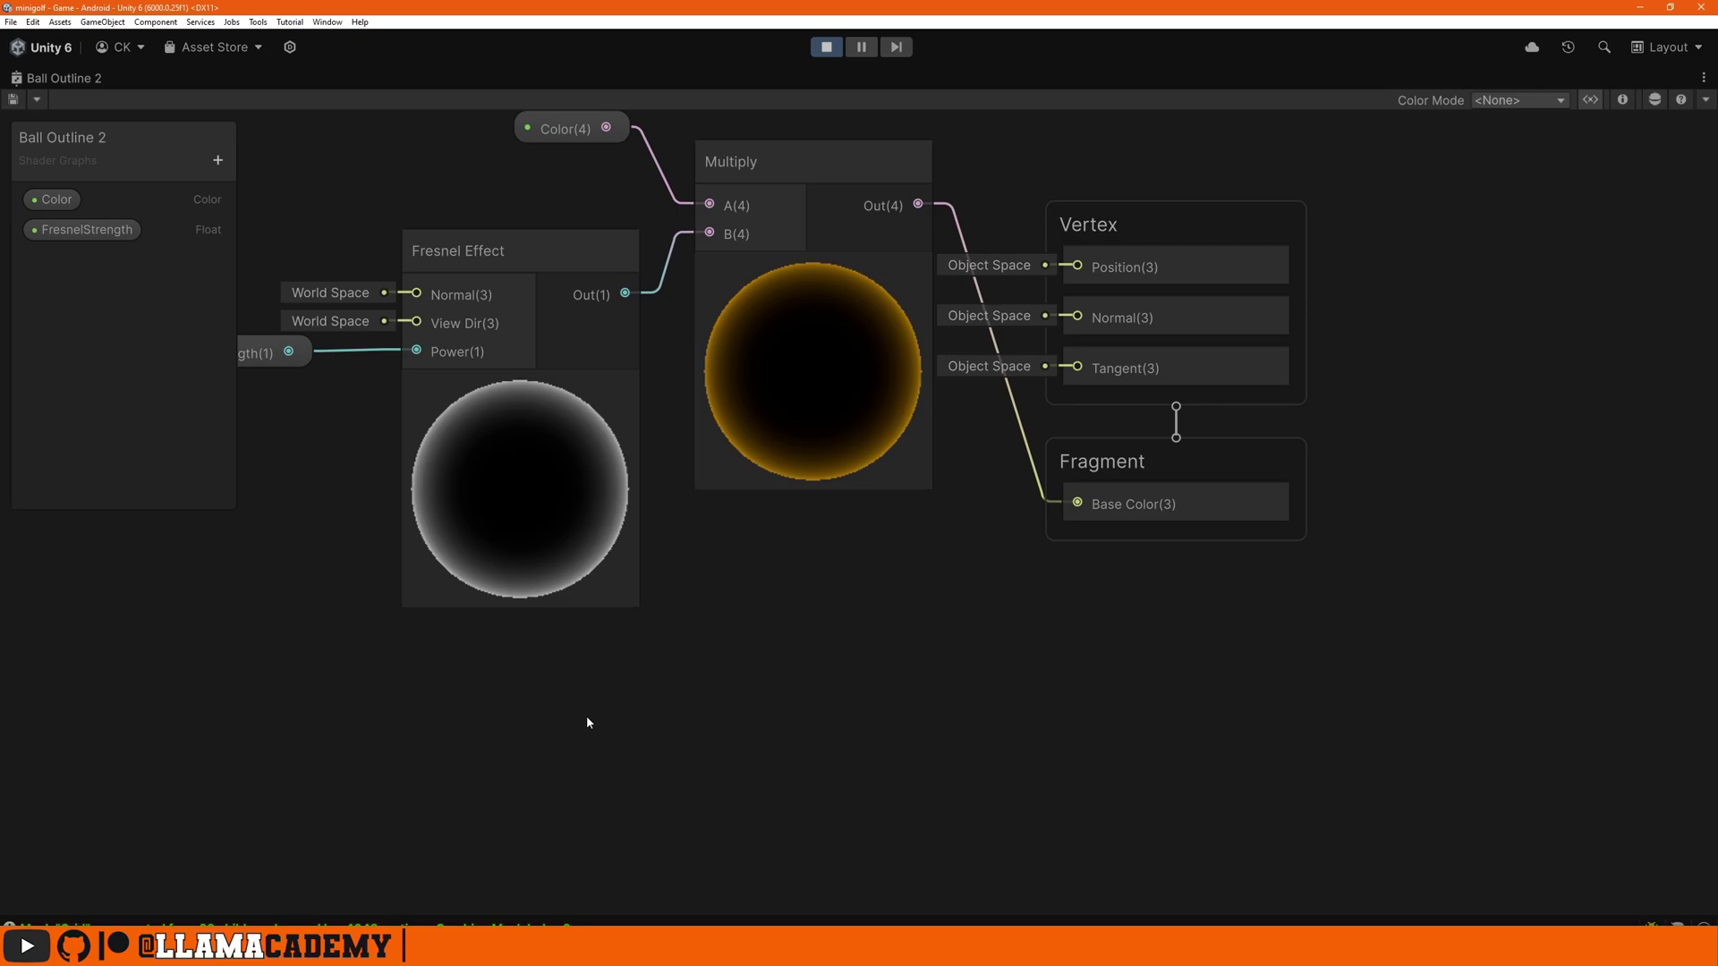
Step: Add a Vertex Color node to the Ball Outline 2 graph
key("space")
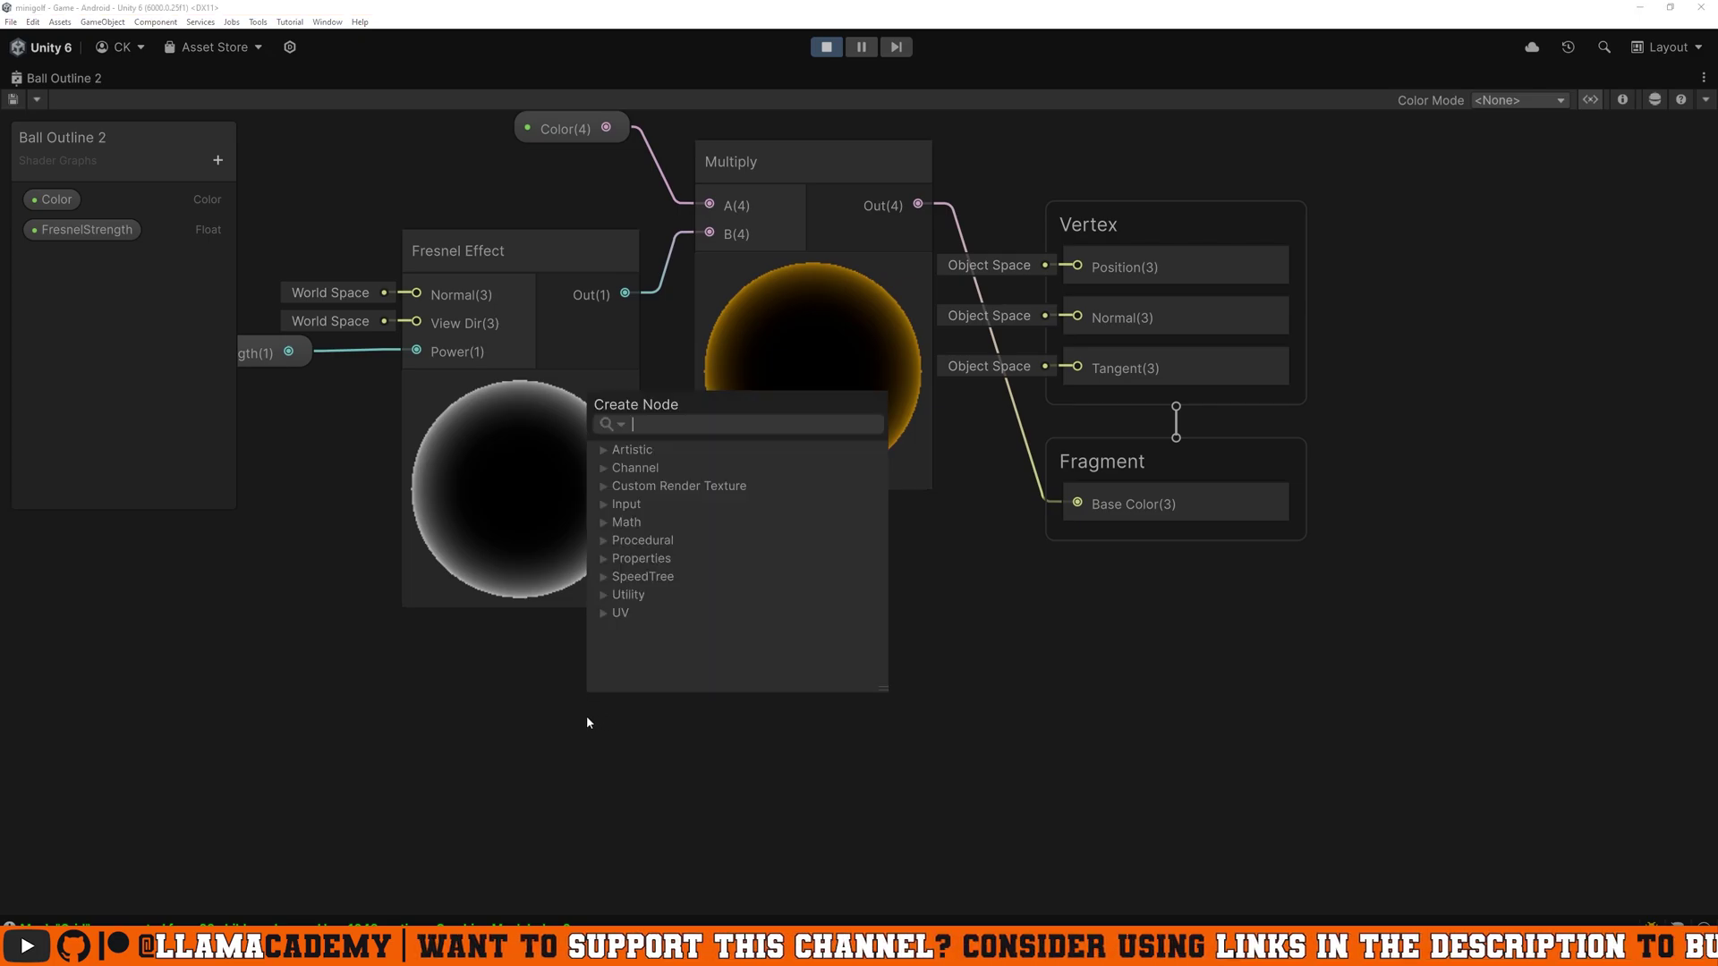
type("vertex")
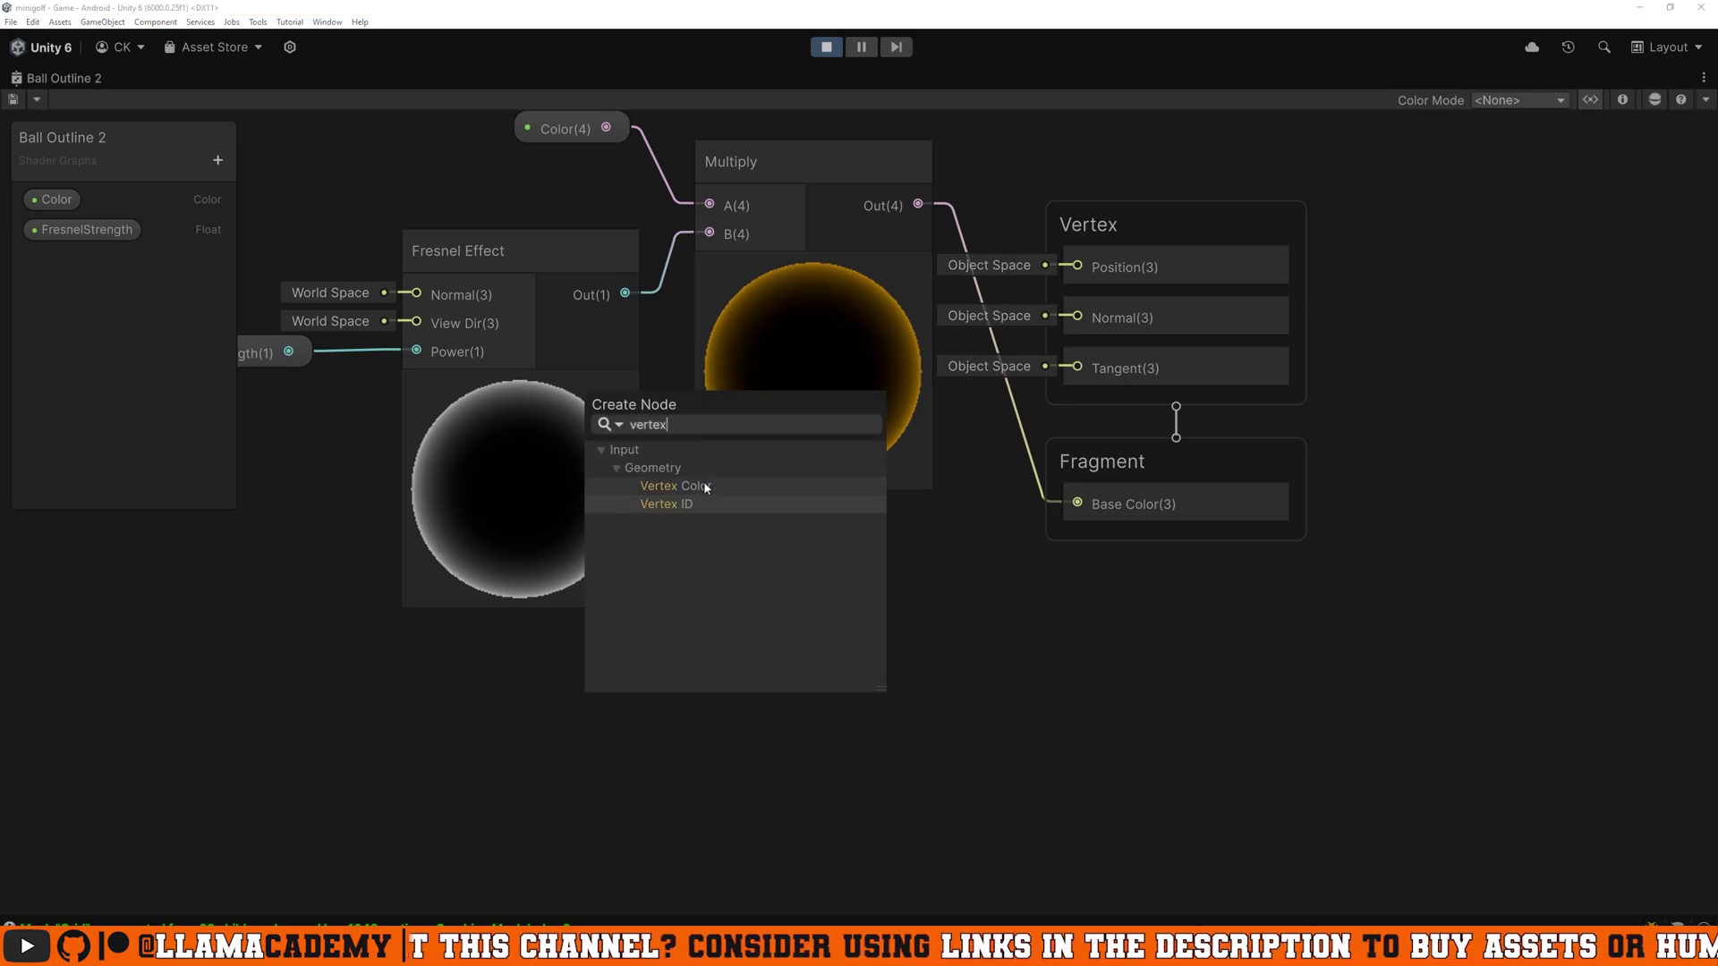
left_click(706, 487)
left_click_drag(696, 765, 674, 680)
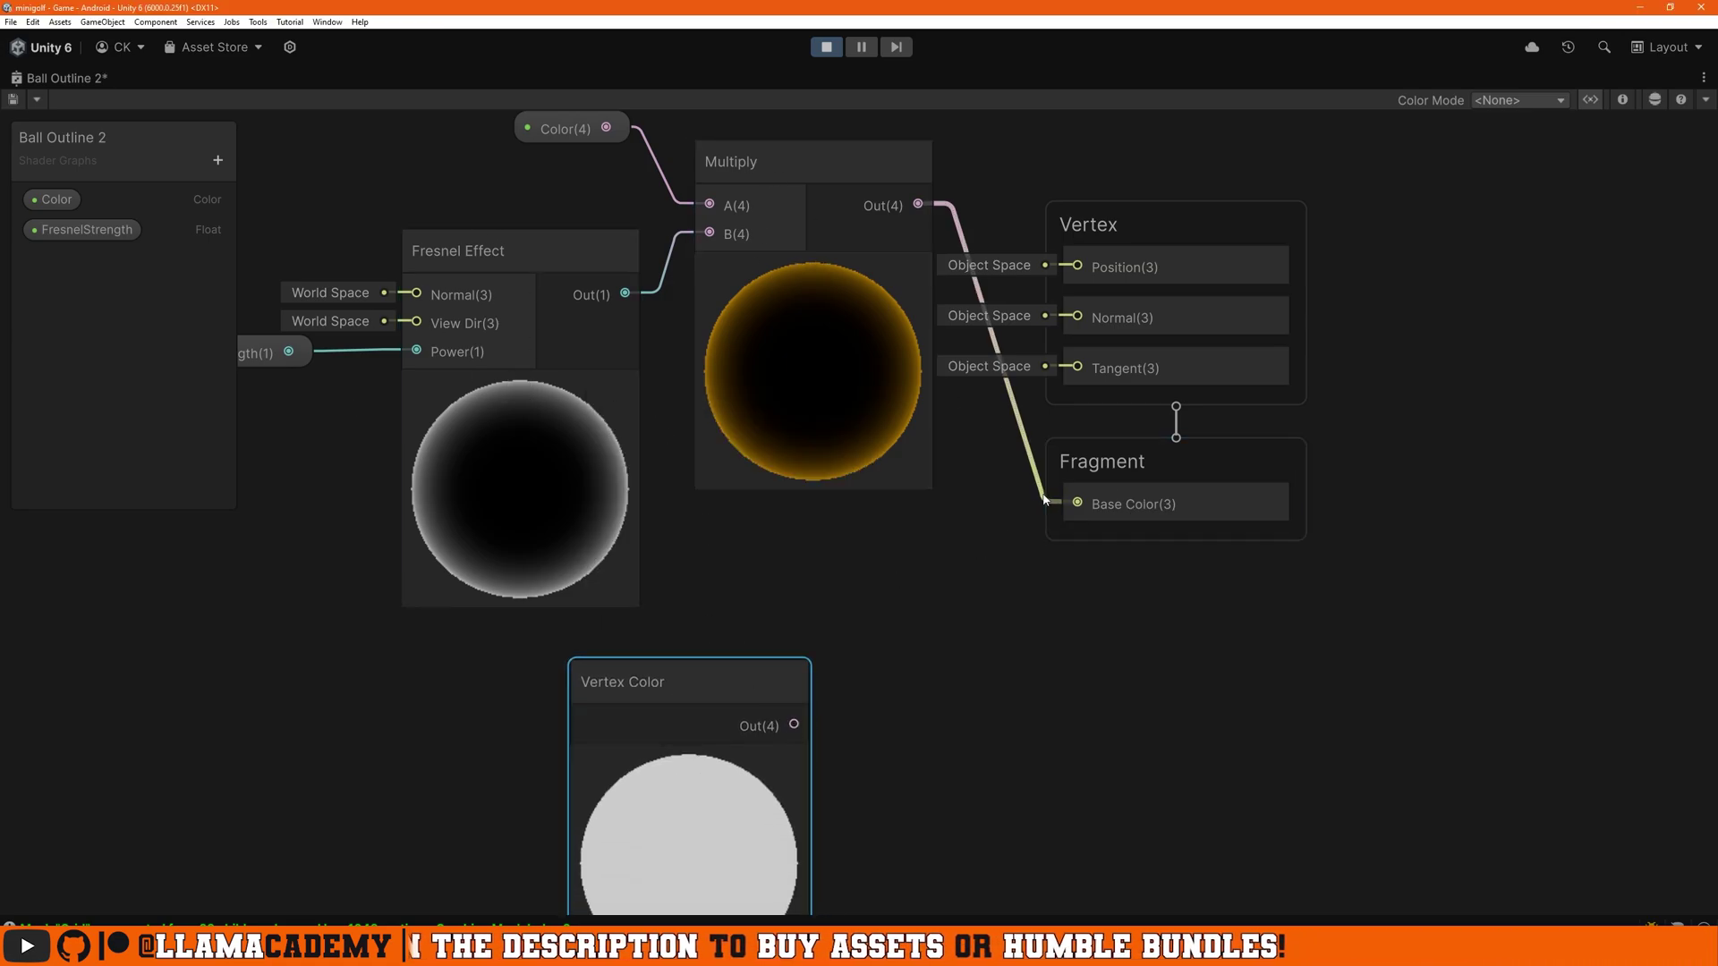
Step: Add the Color-times-Fresnel result to Vertex Color, feed Base Color, and set FresnelStrength 4.16
left_click_drag(1044, 500, 1006, 556)
type("add")
key("Return")
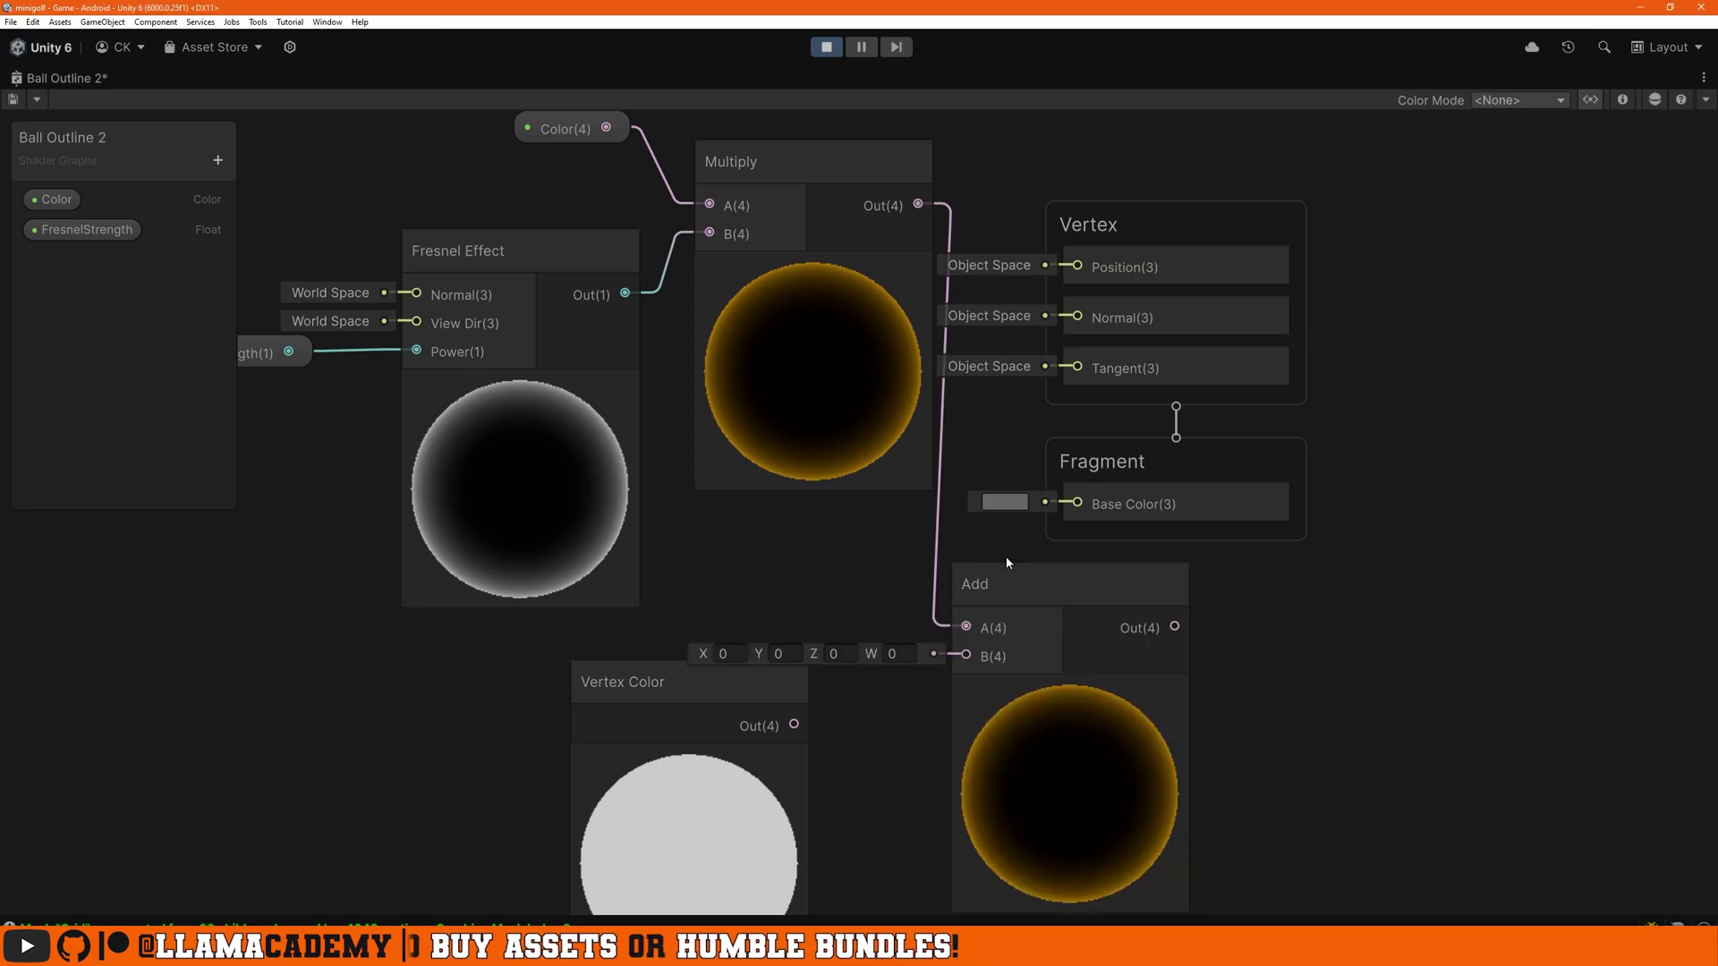
left_click_drag(794, 725, 958, 659)
left_click_drag(1419, 602, 1424, 217)
left_click_drag(1175, 626, 1333, 503)
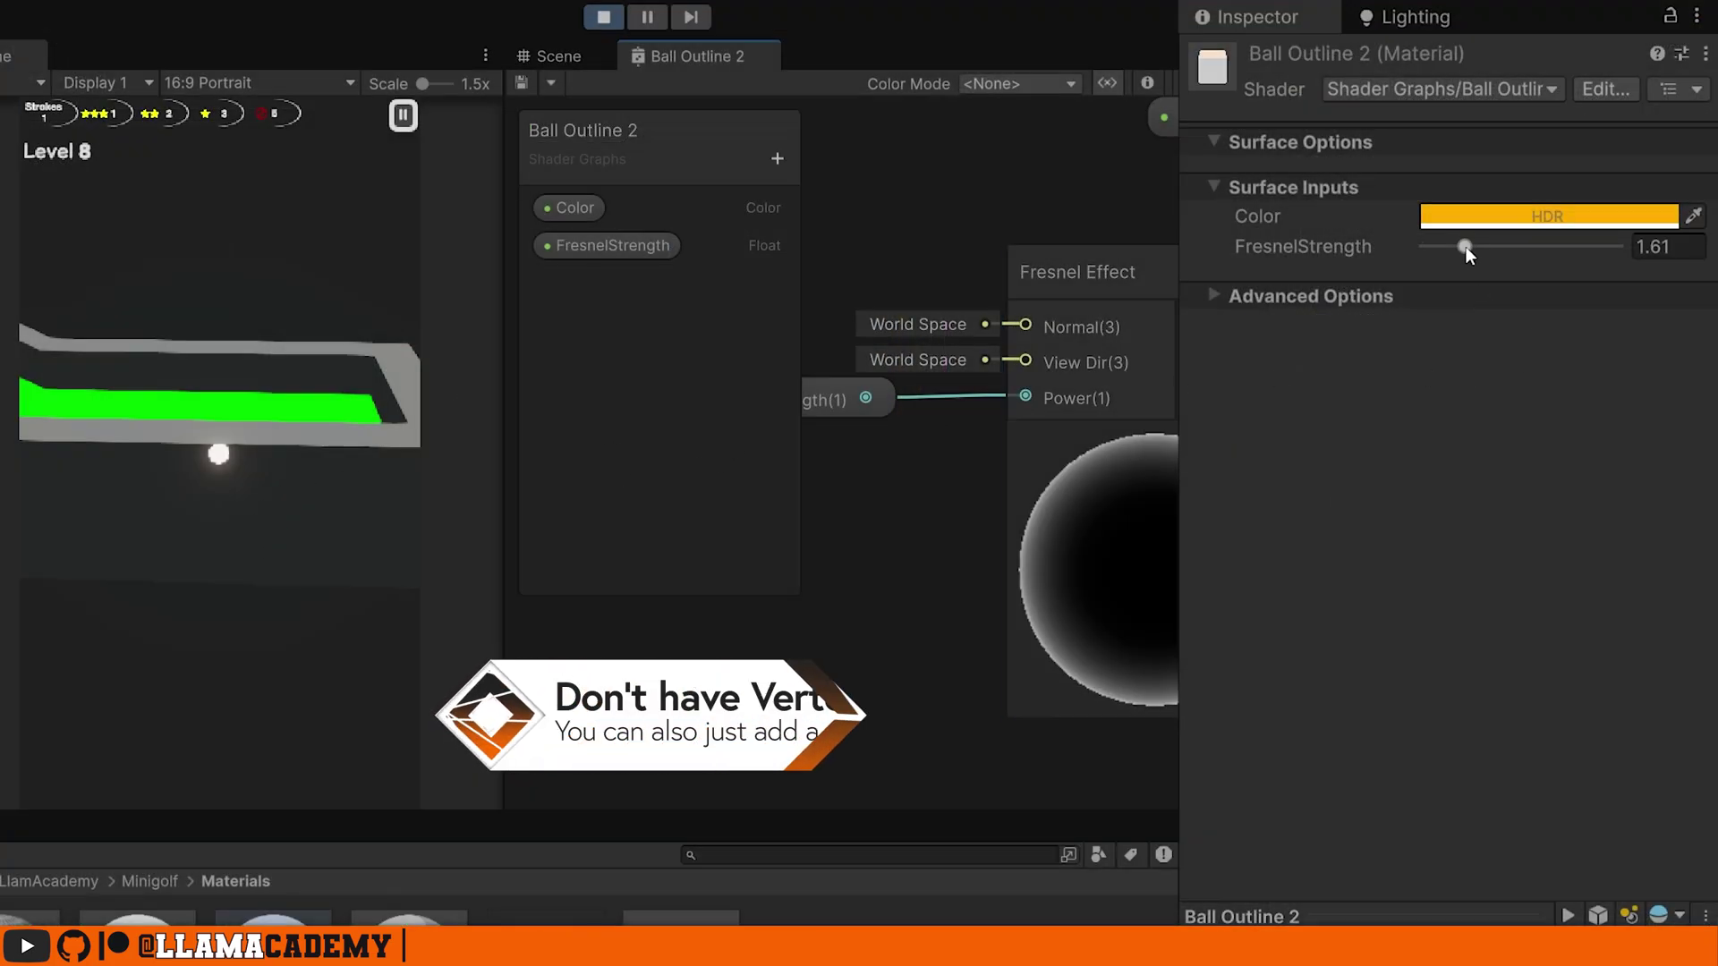
left_click_drag(1466, 245, 1333, 245)
Step: Give Ball Outline 2 a yellow HDR Color at intensity 6.1 and FresnelStrength 0.34
left_click(1485, 217)
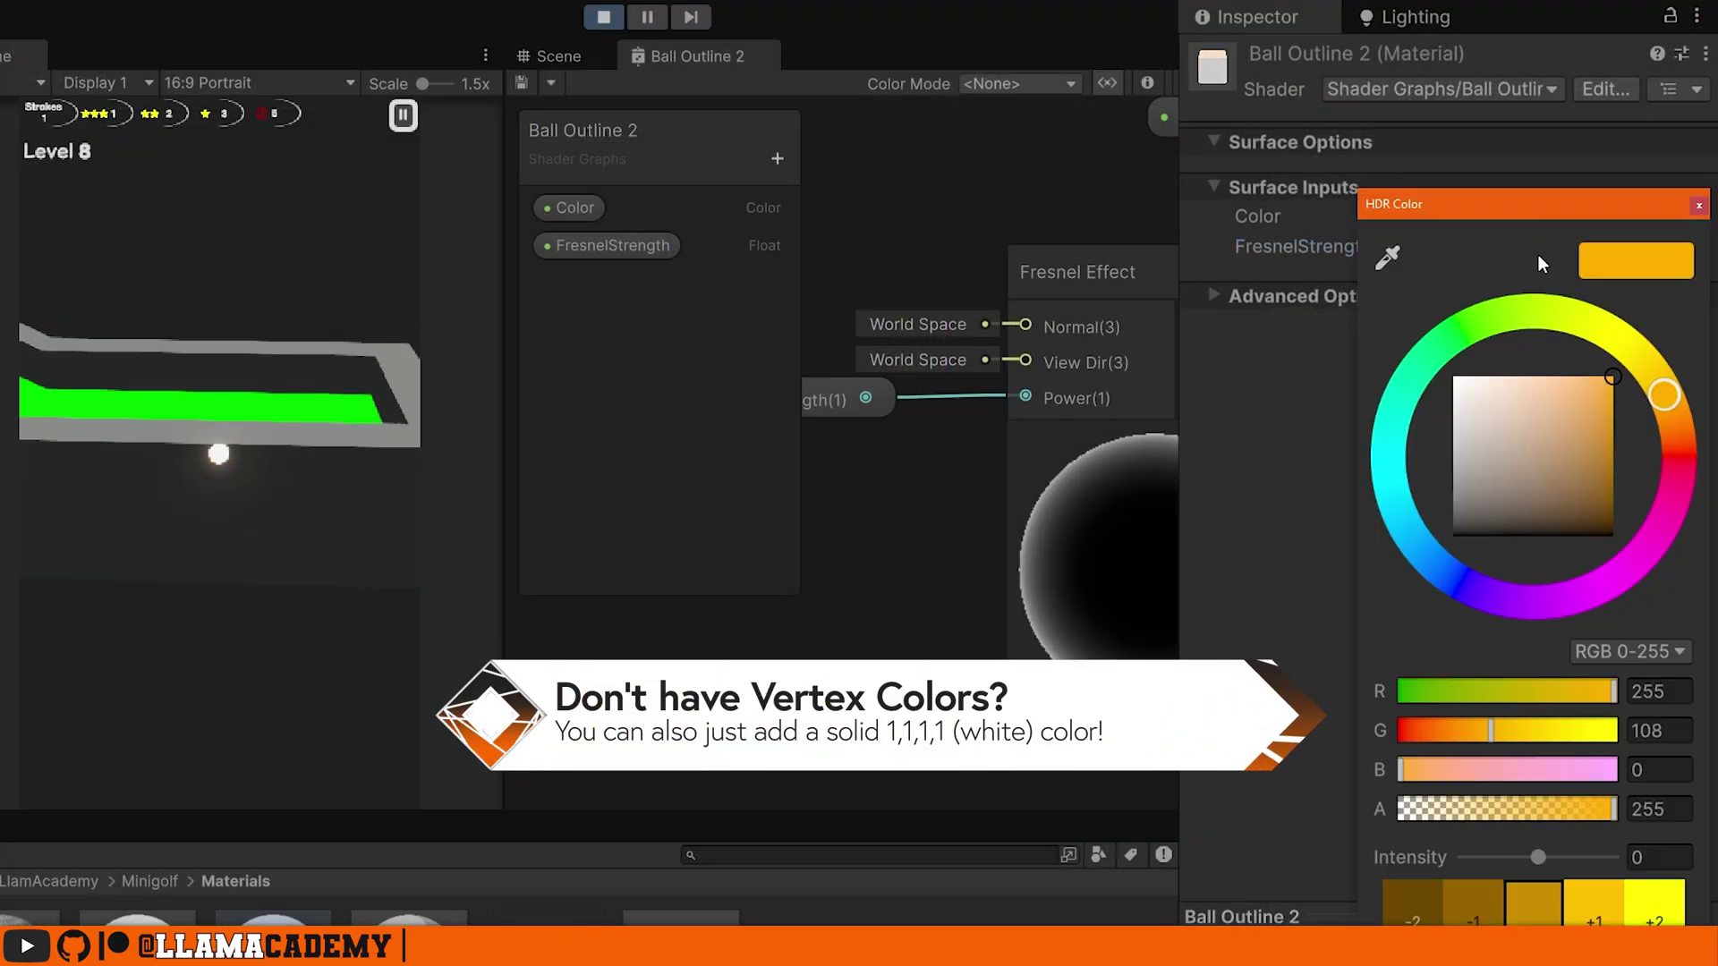
left_click_drag(1548, 866, 1582, 859)
left_click(1487, 239)
left_click_drag(1487, 241, 1594, 266)
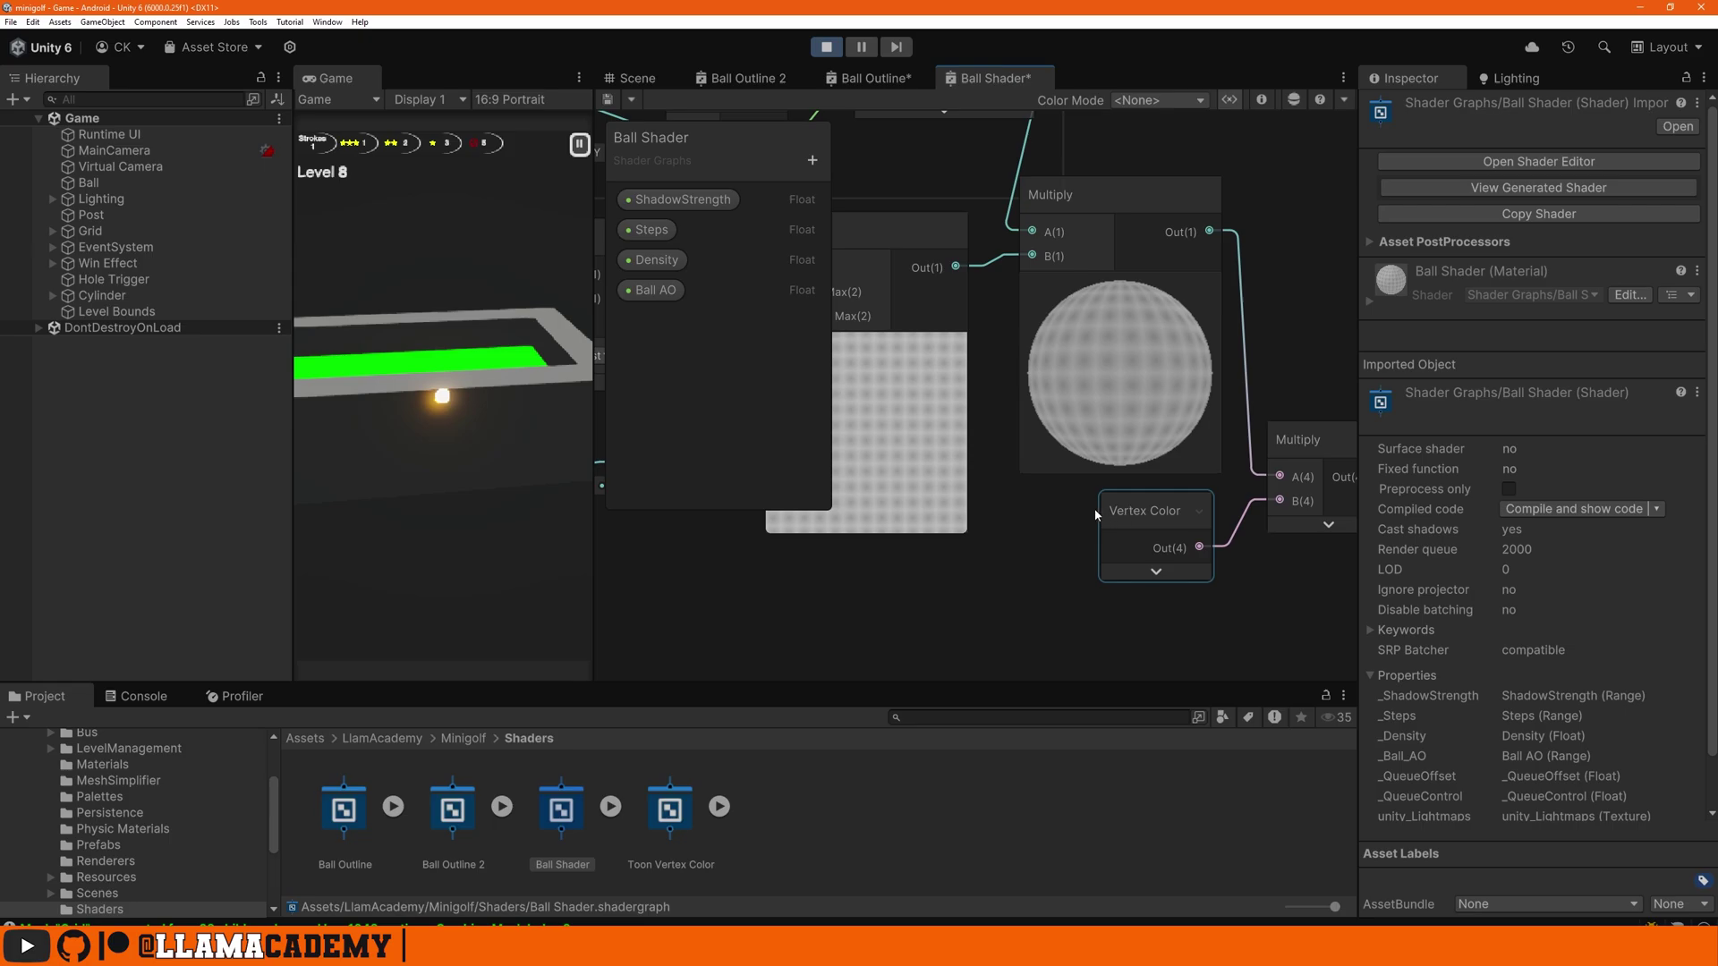
left_click(839, 83)
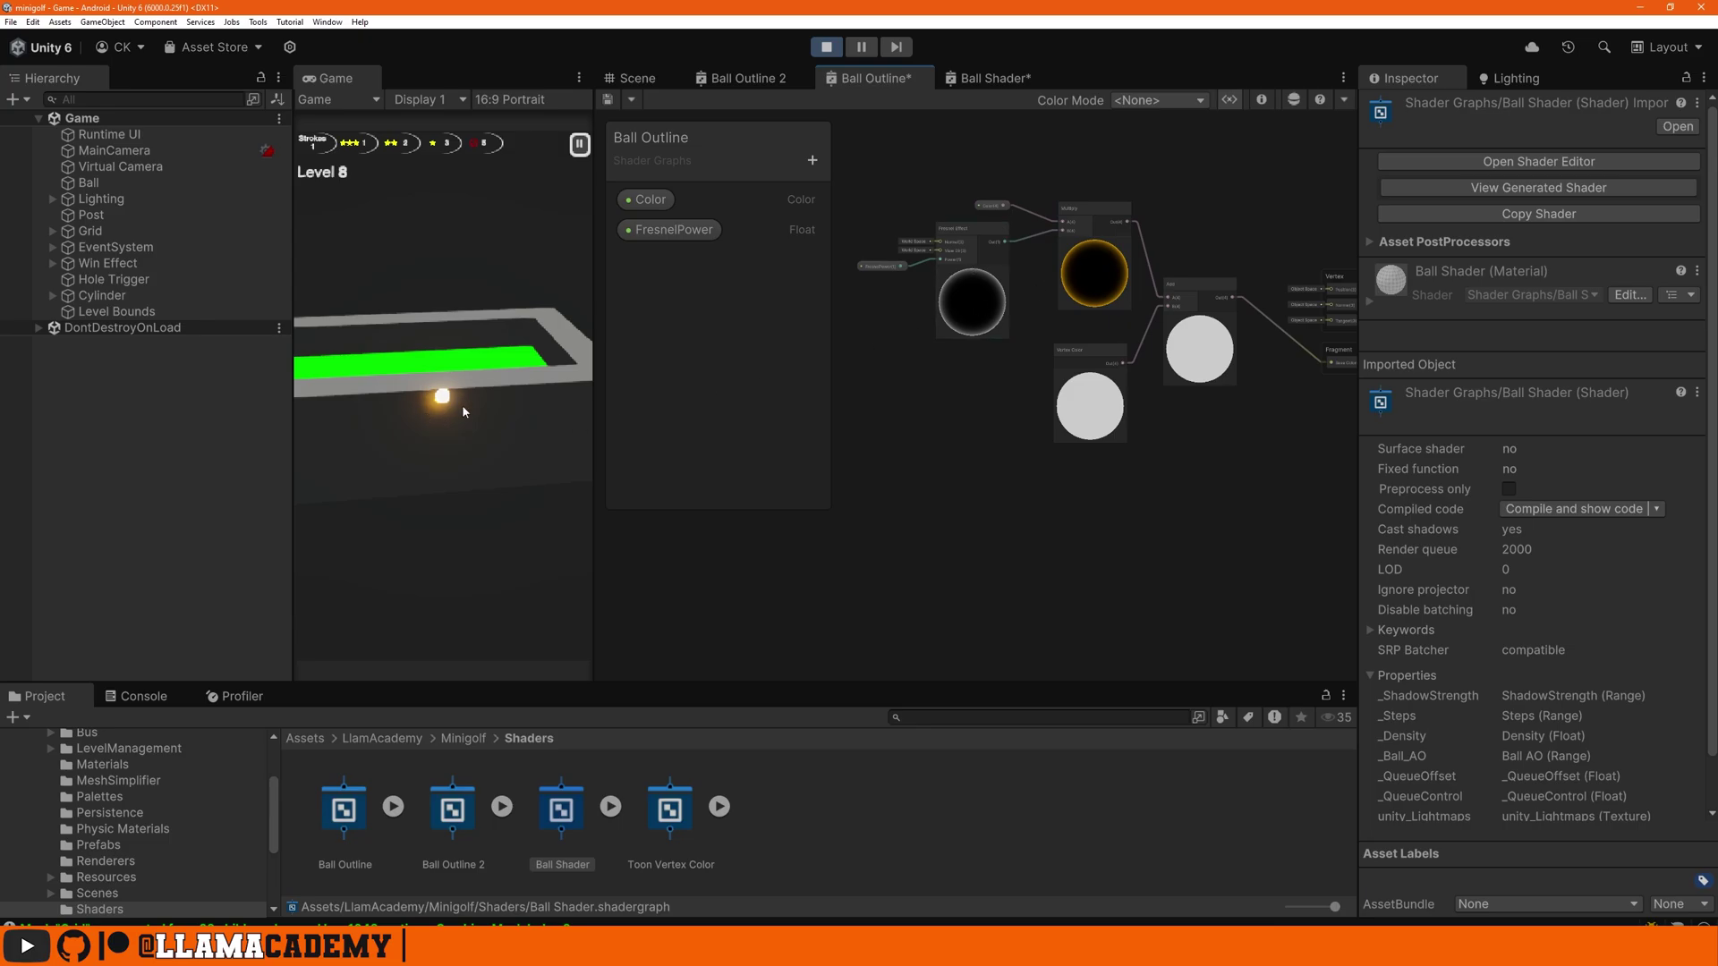
Step: Maximize the Ball Shader graph to review the Multiply with Vertex Color feeding Base Color
double_click(986, 80)
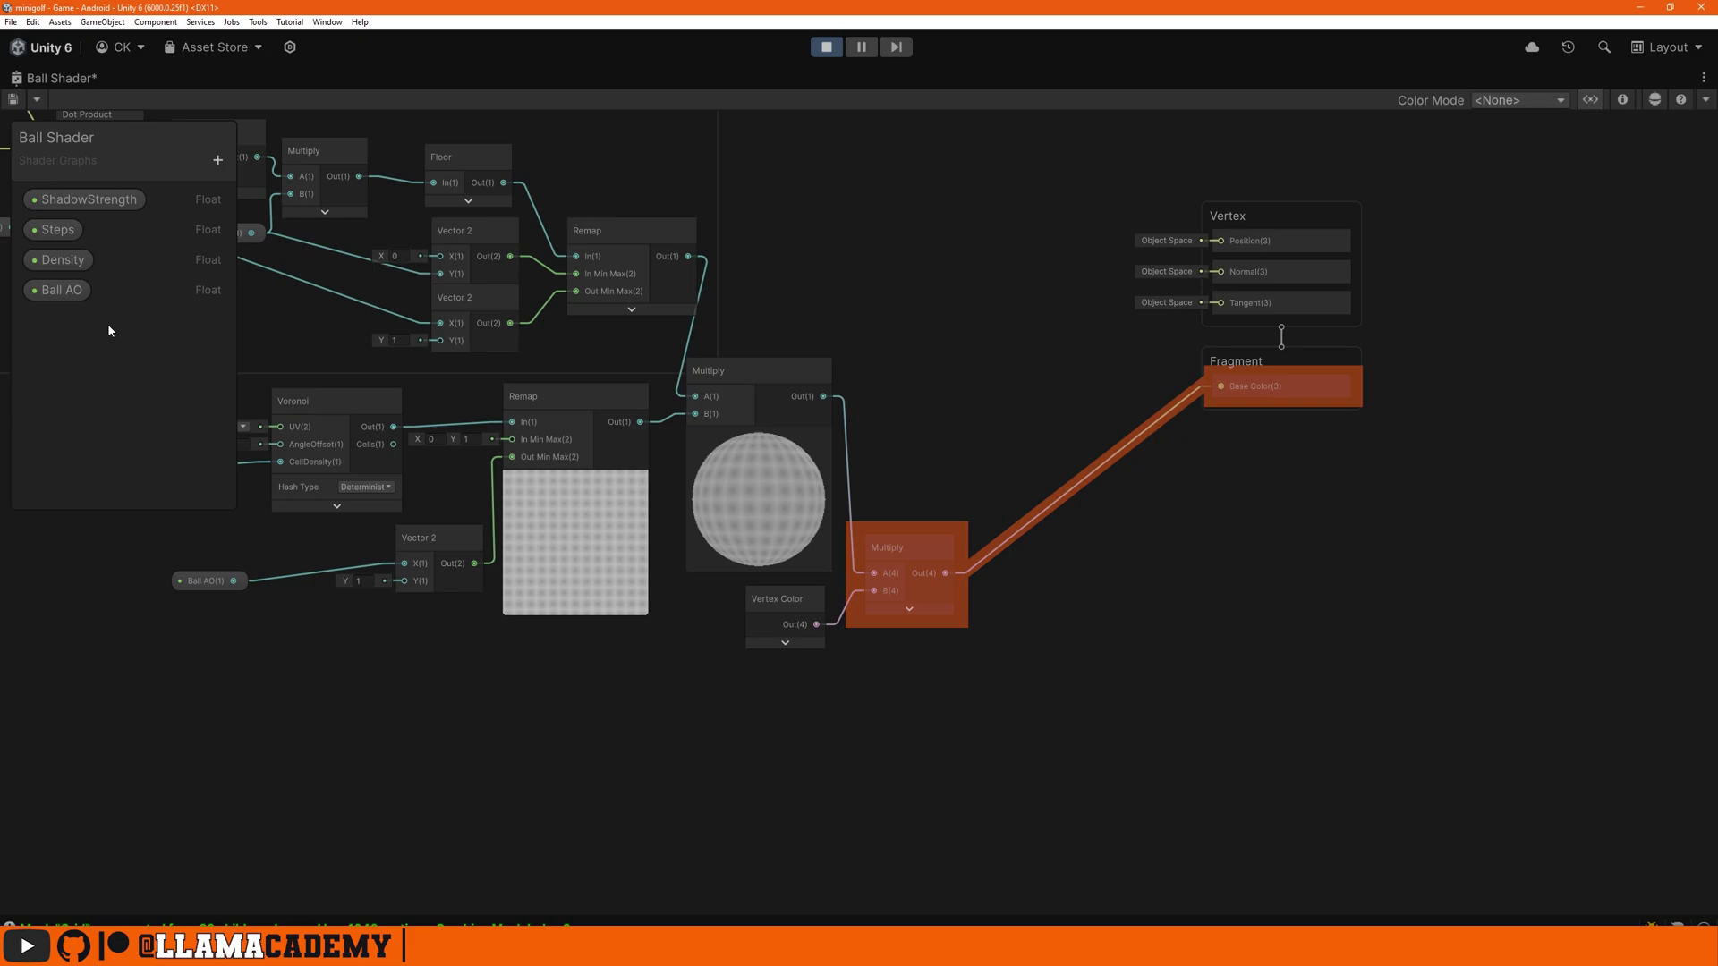
Step: Add a Color property to the Ball Shader graph and make it HDR
left_click(217, 161)
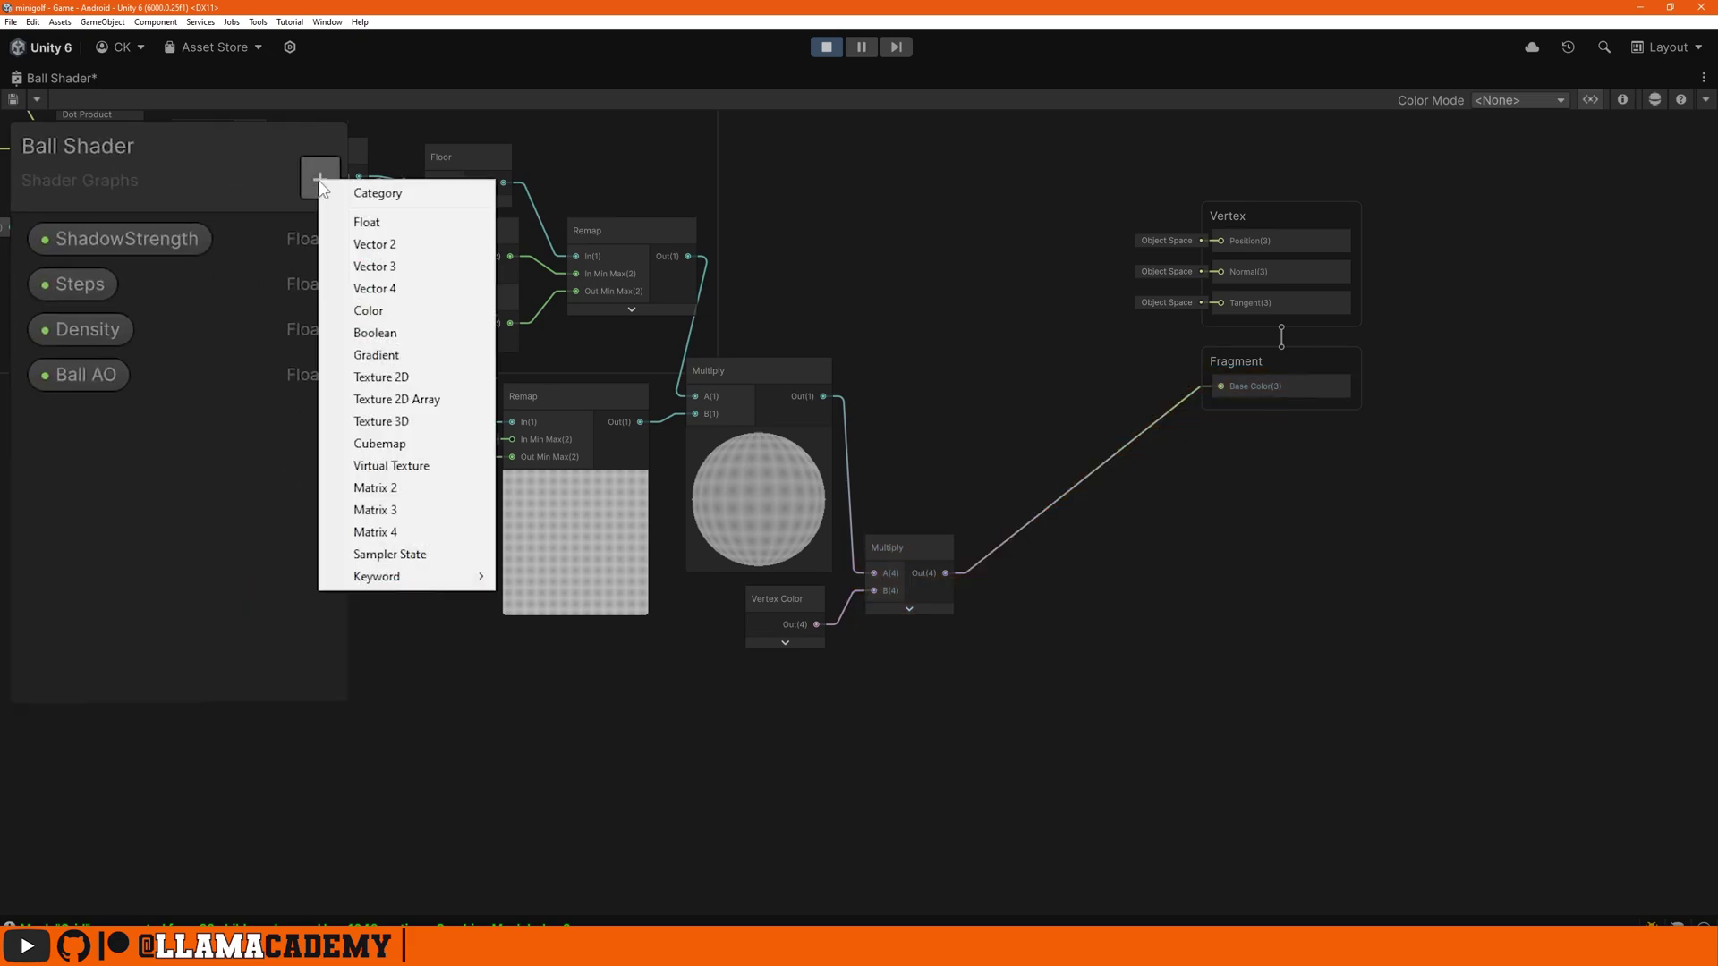
left_click(376, 311)
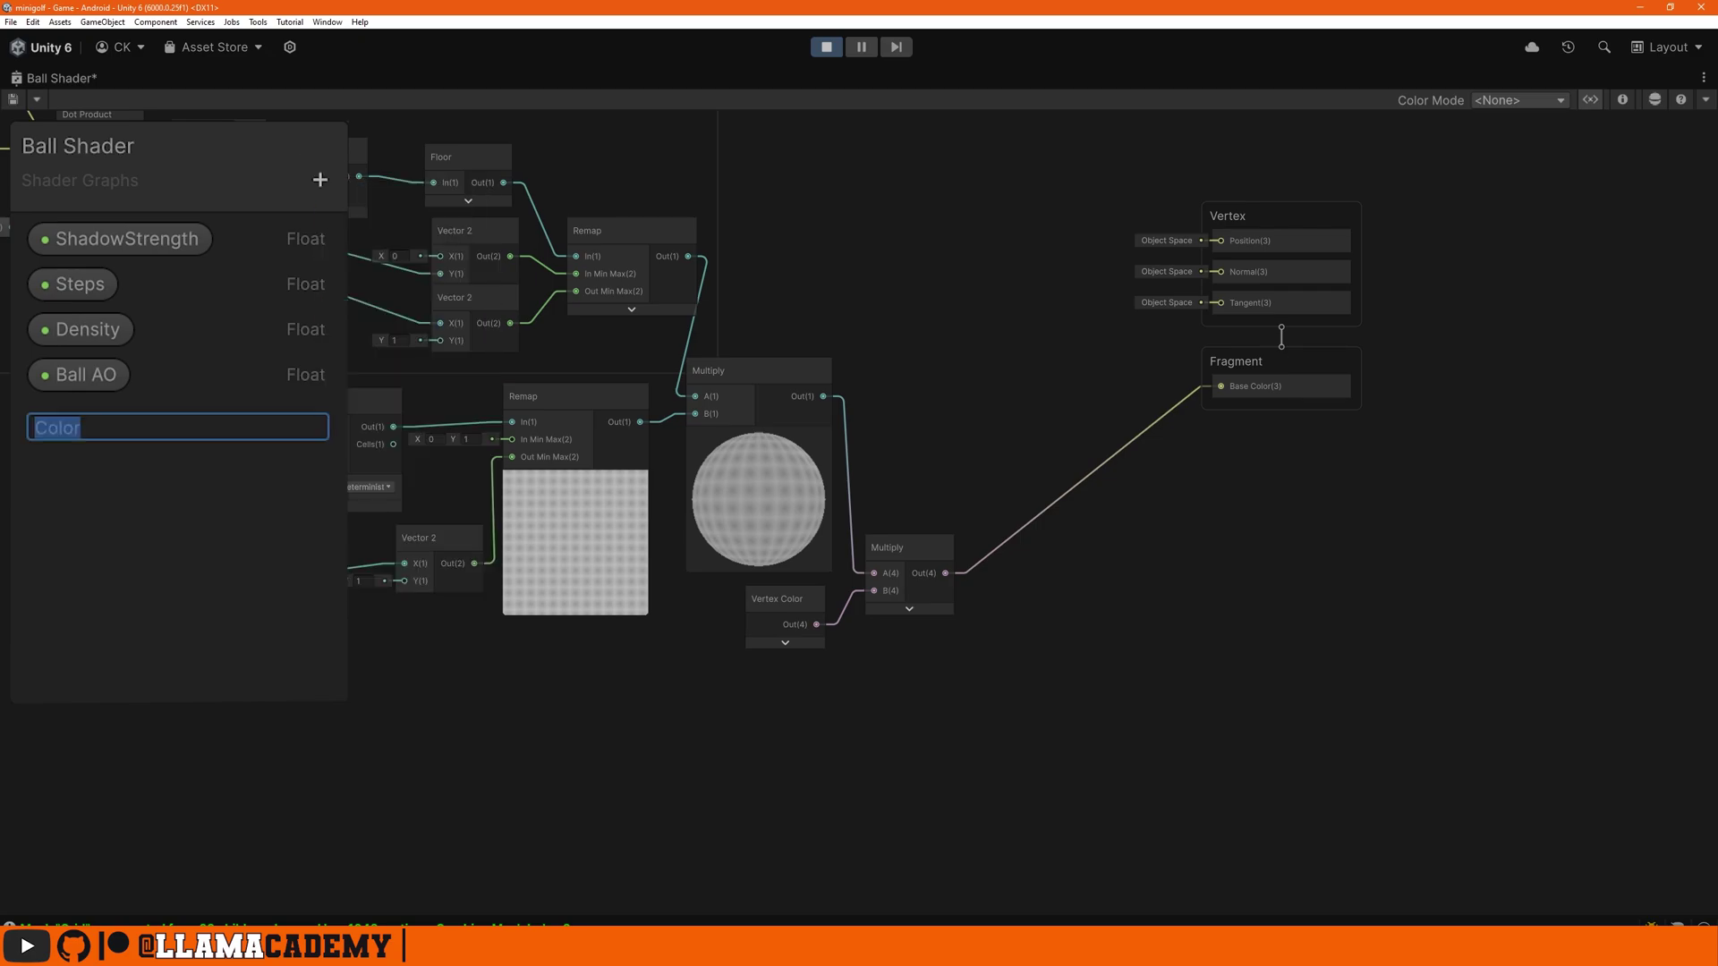
key("Return")
left_click(84, 421)
left_click(1620, 100)
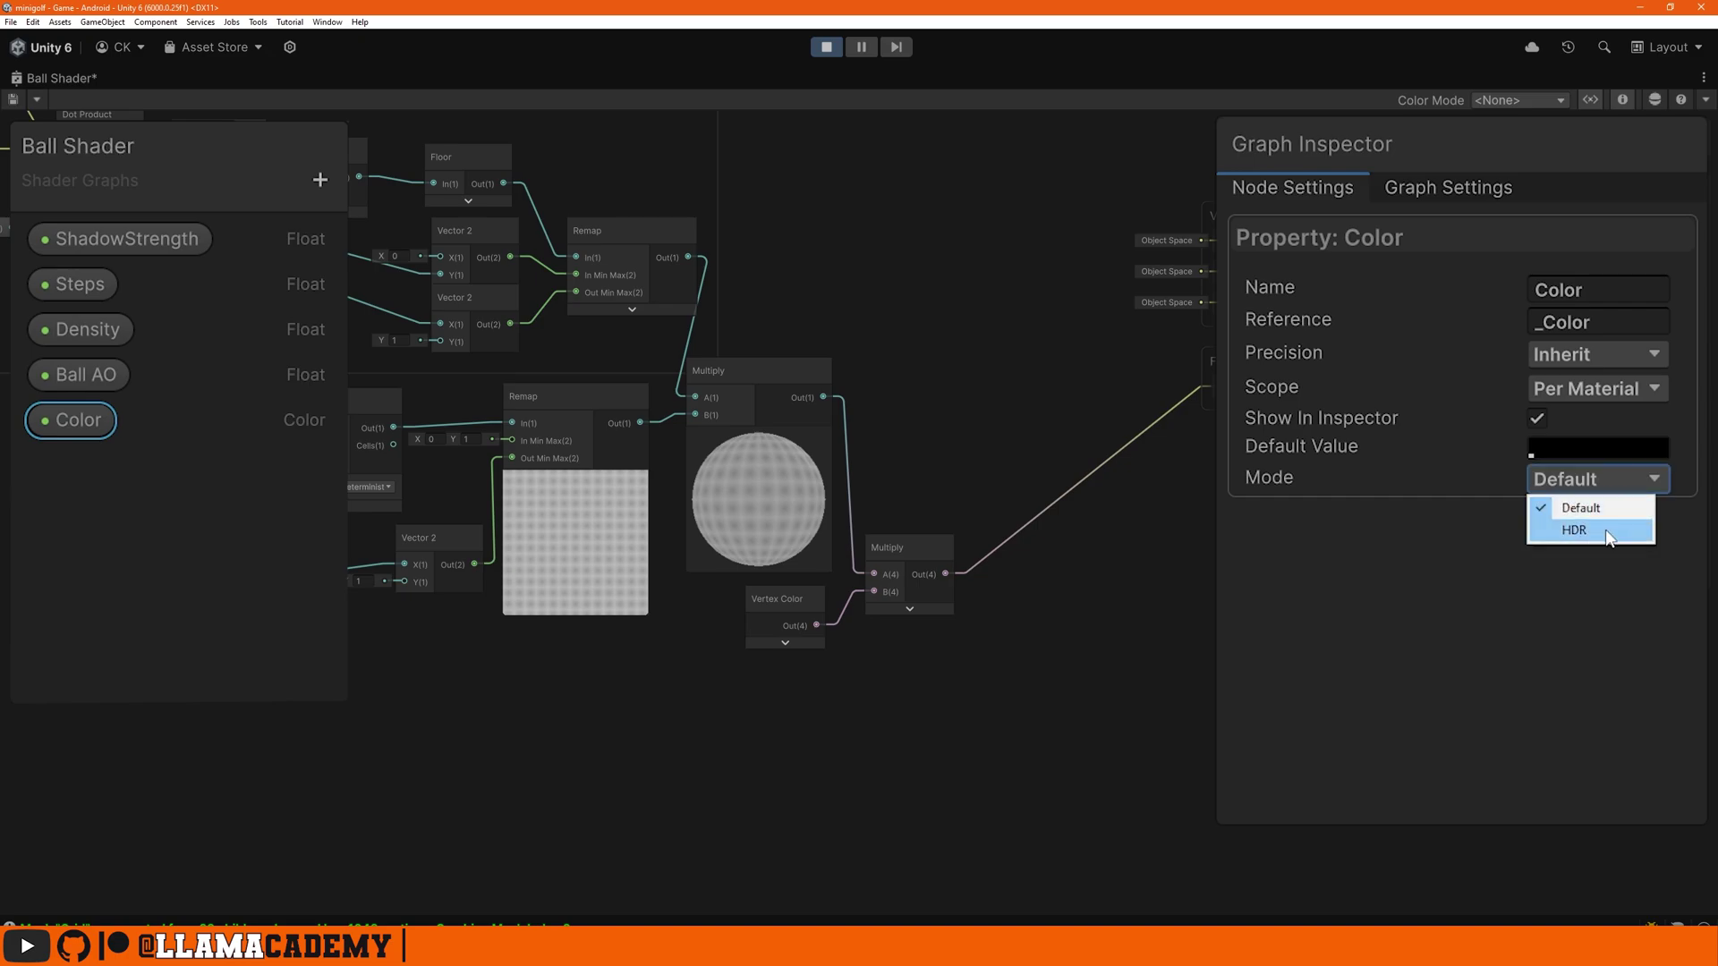
left_click(1602, 532)
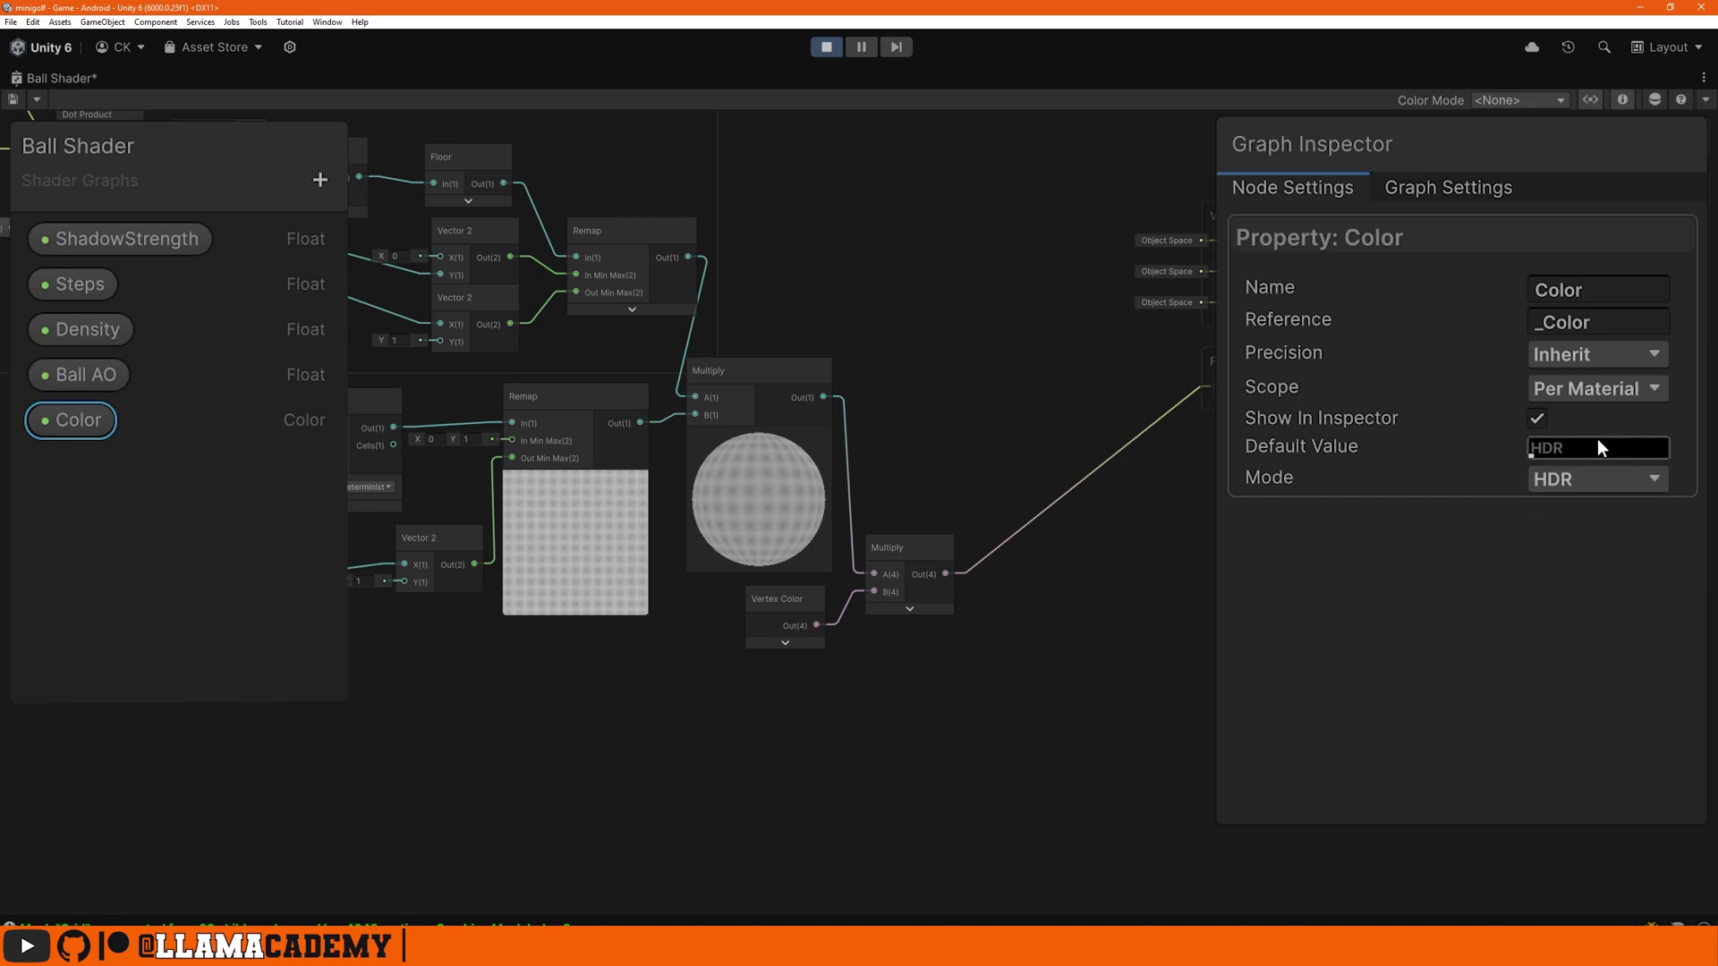
Step: Add a FresnelStrength float property as a 0–8 slider and save the graph
left_click(320, 180)
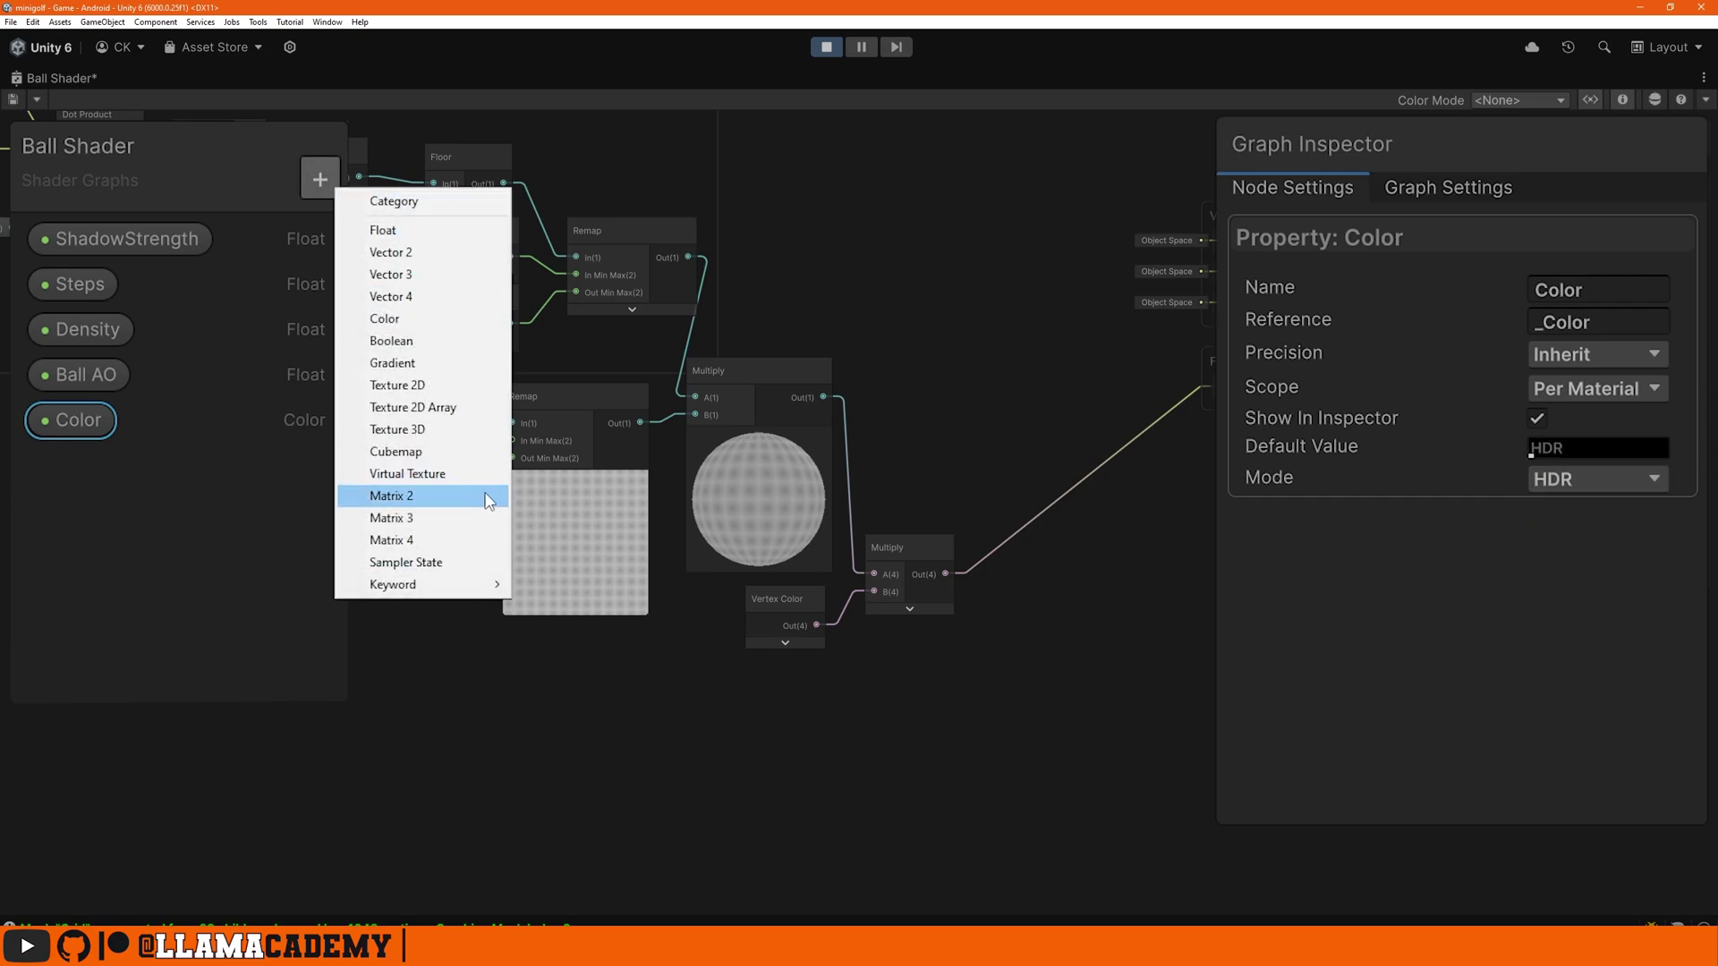
left_click(374, 228)
type("Fres")
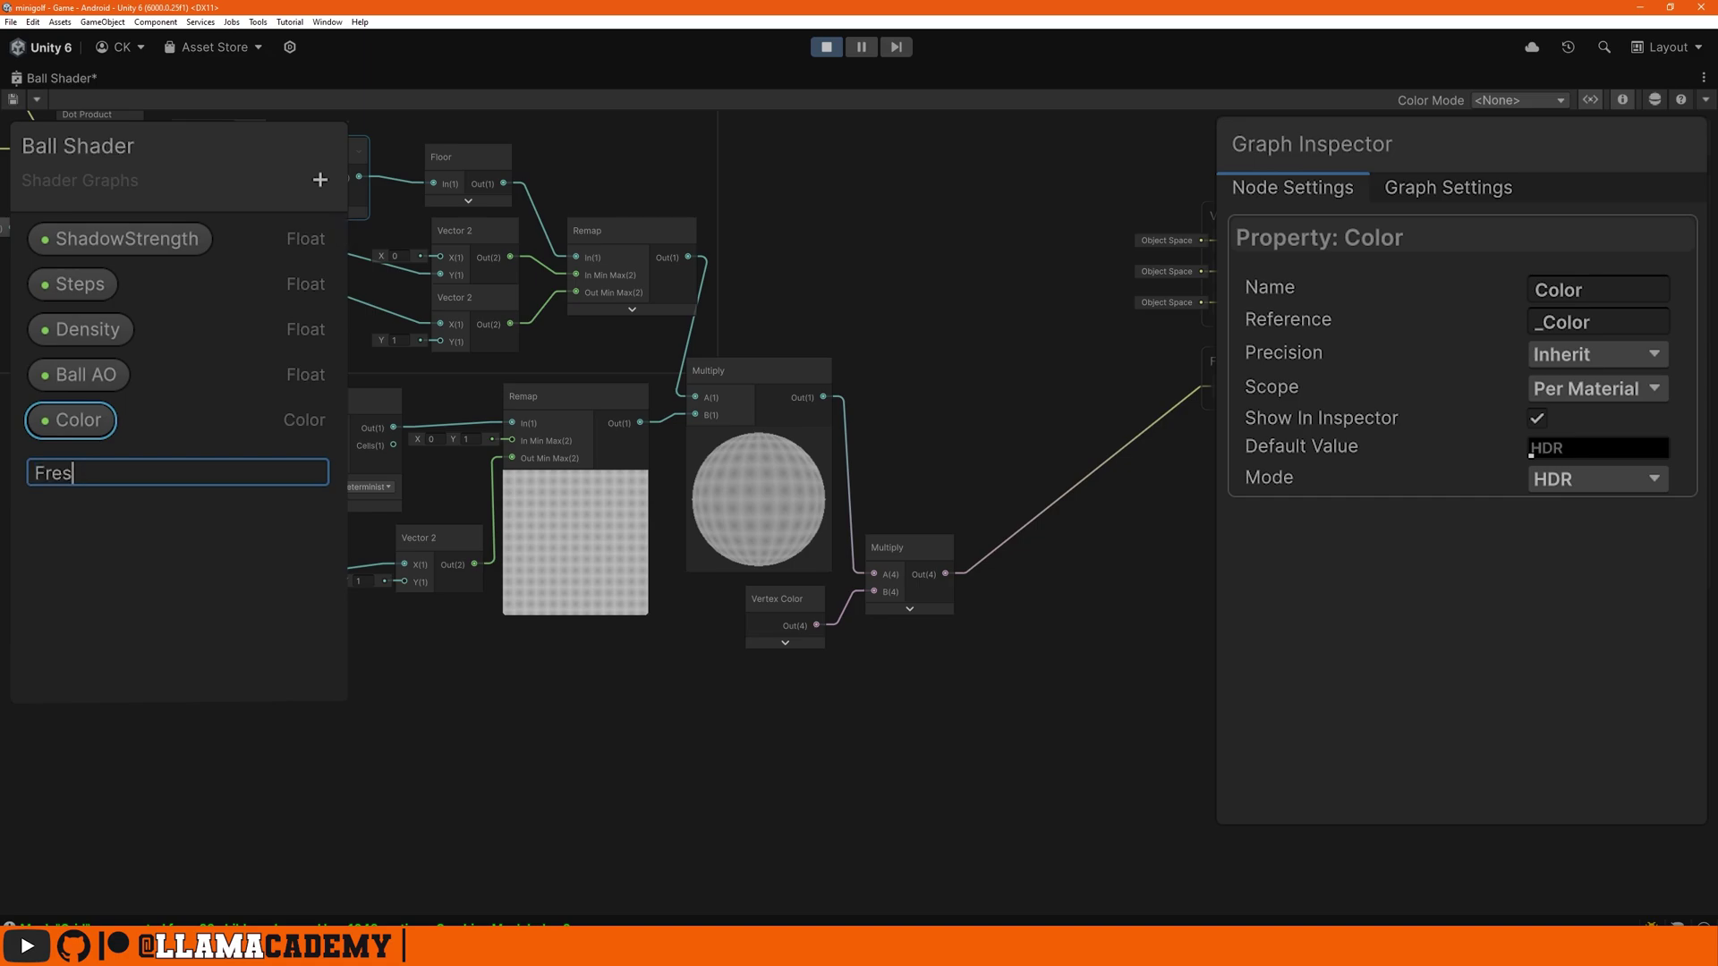
type("nelStrength")
key("Return")
left_click(176, 466)
left_click(1597, 484)
left_click(1597, 566)
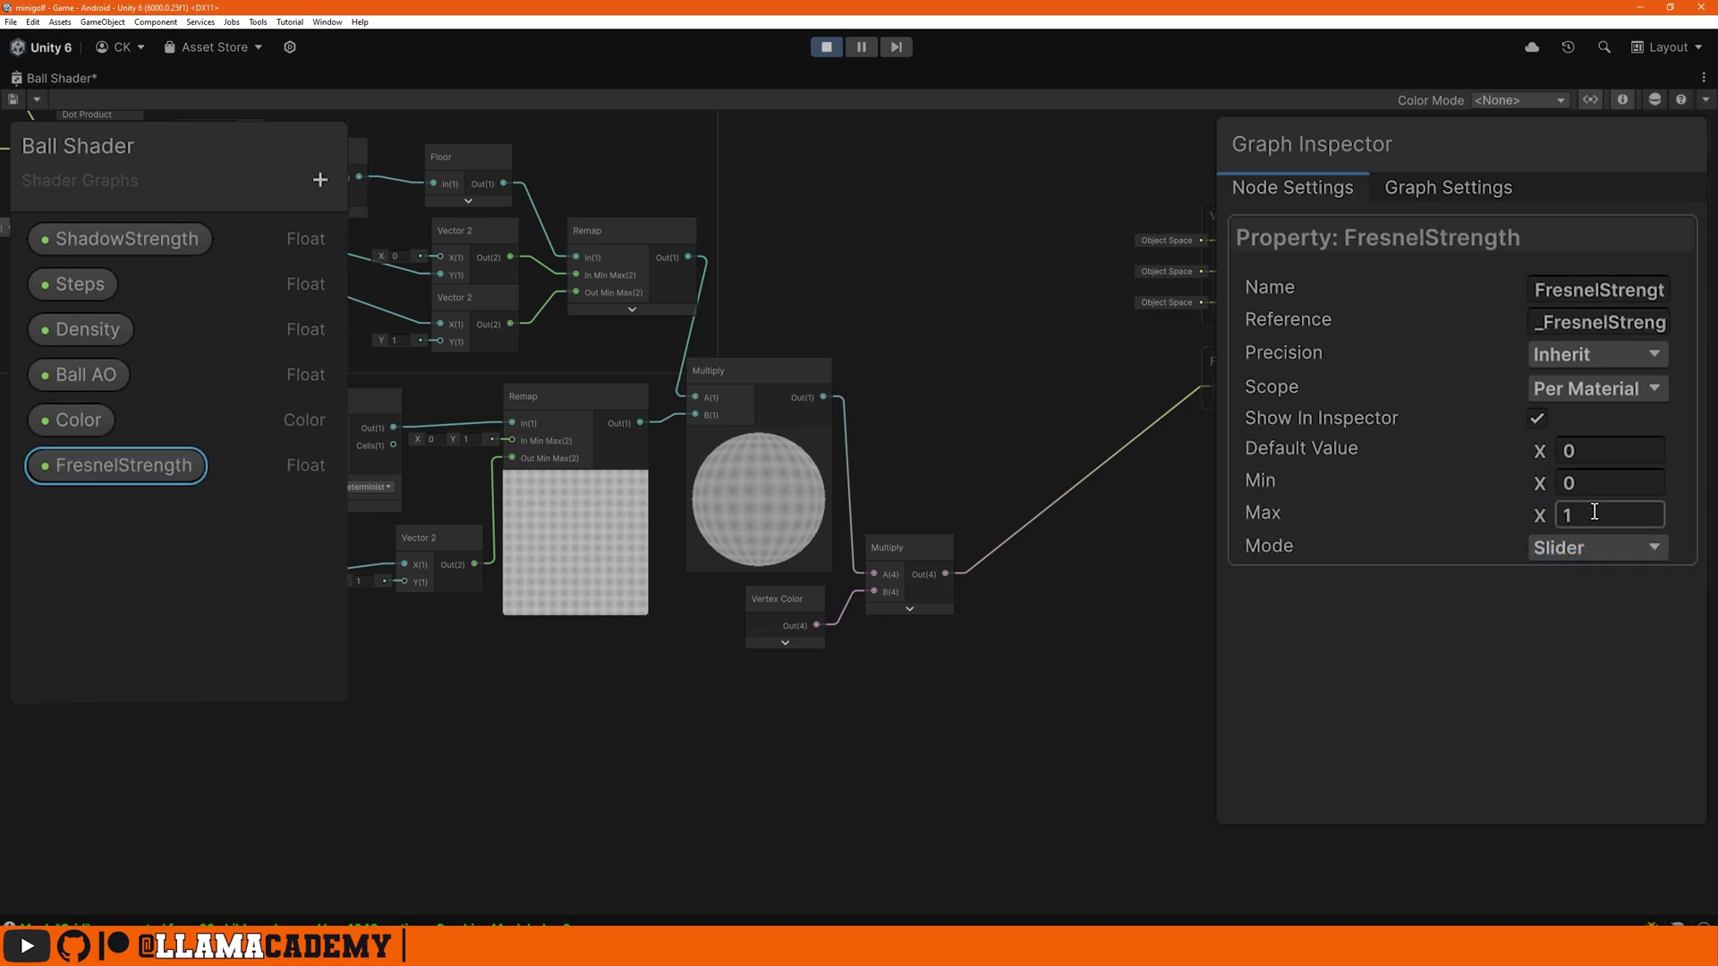
left_click(1604, 439)
key("Tab")
key("Tab")
type("8")
key("ctrl+s")
Step: Place FresnelStrength on the graph and drive a Fresnel Effect's Power with it
left_click_drag(99, 350, 911, 244)
key("space")
type("fres")
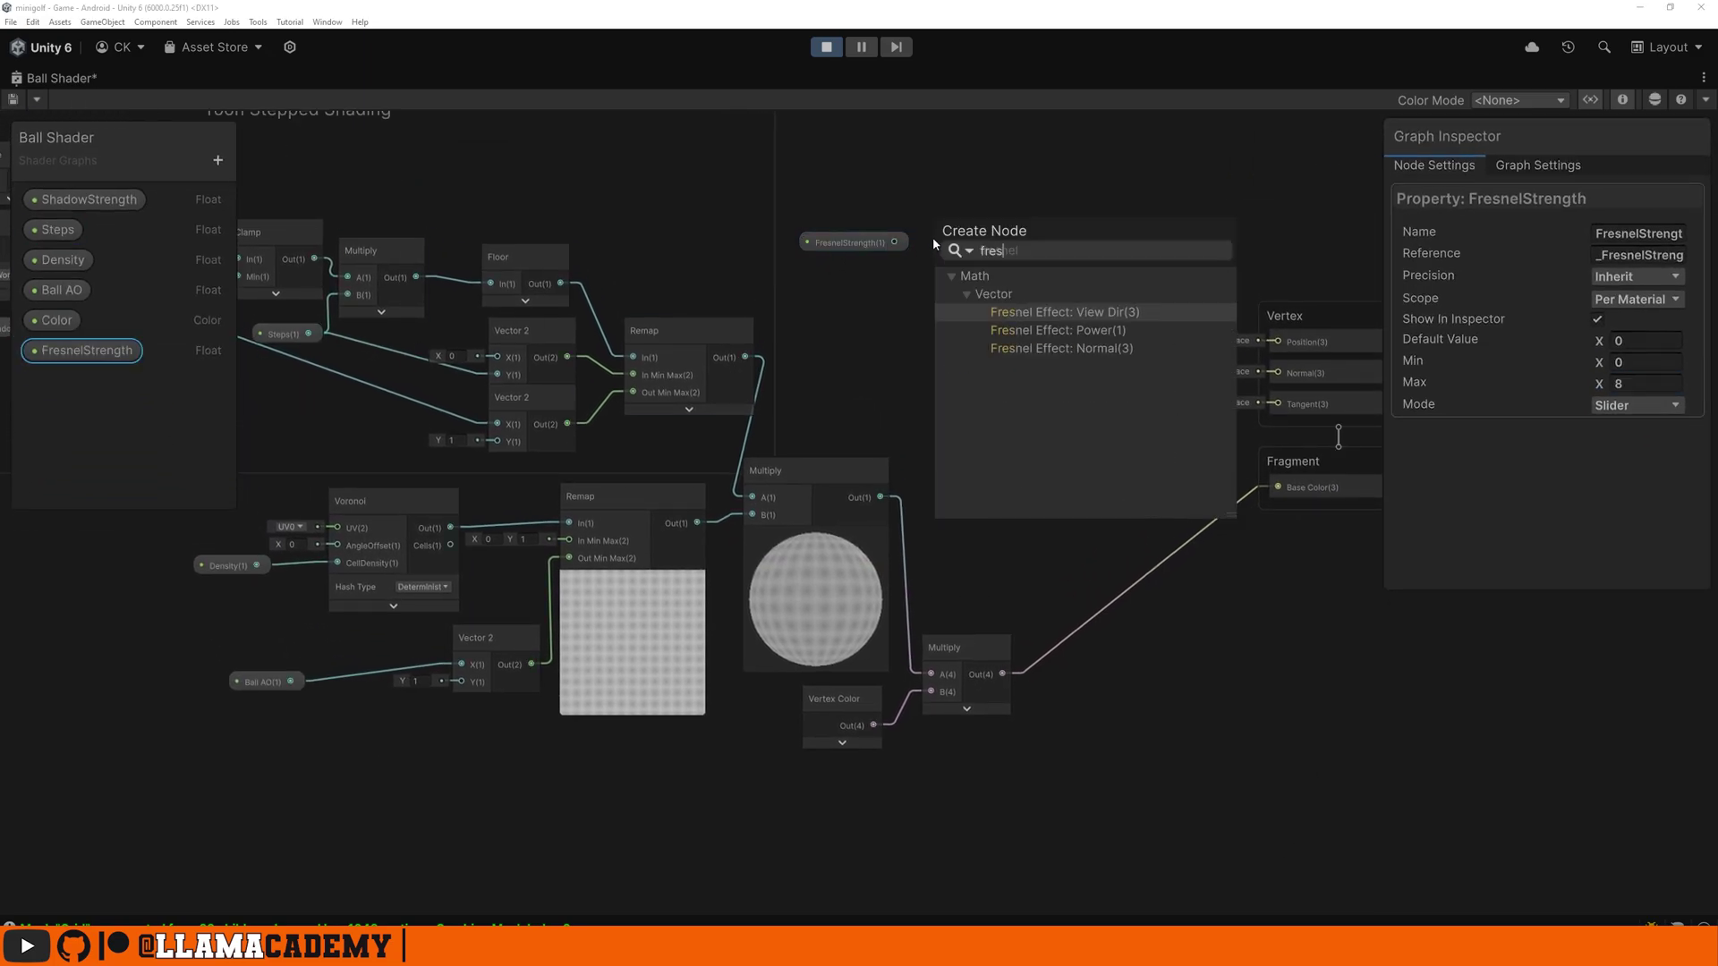
key("Down")
key("Return")
middle_click_drag(977, 217, 982, 270)
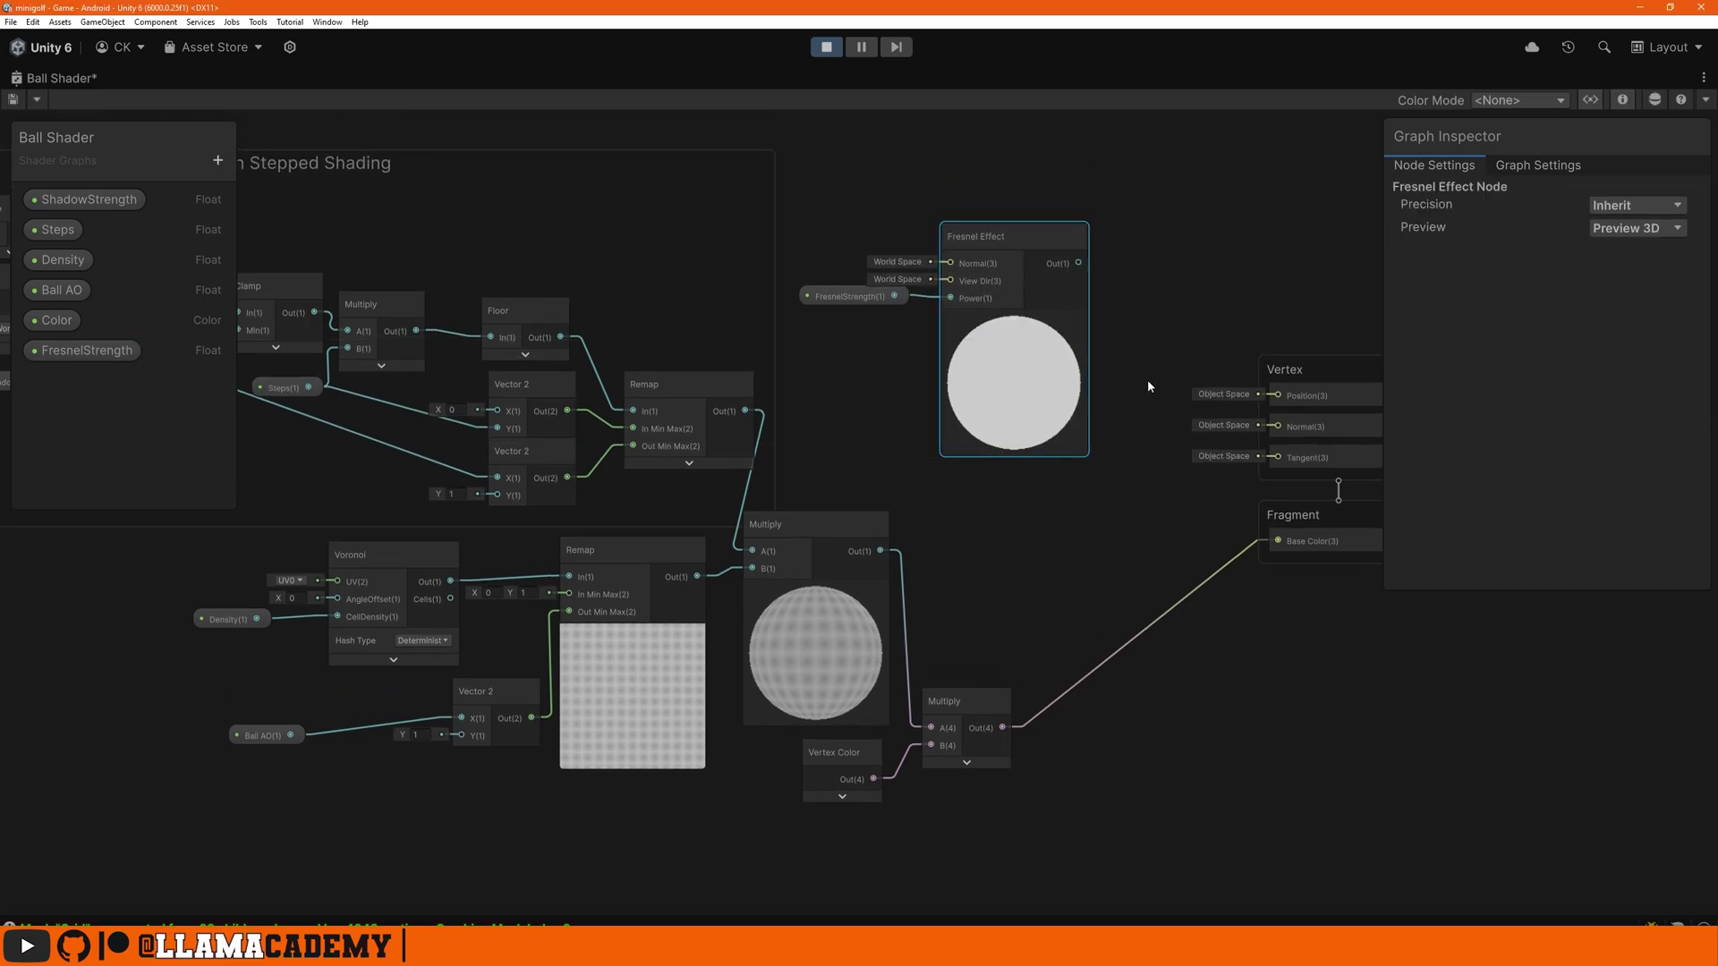
middle_click_drag(1153, 389, 809, 321)
left_click_drag(1019, 305, 1258, 309)
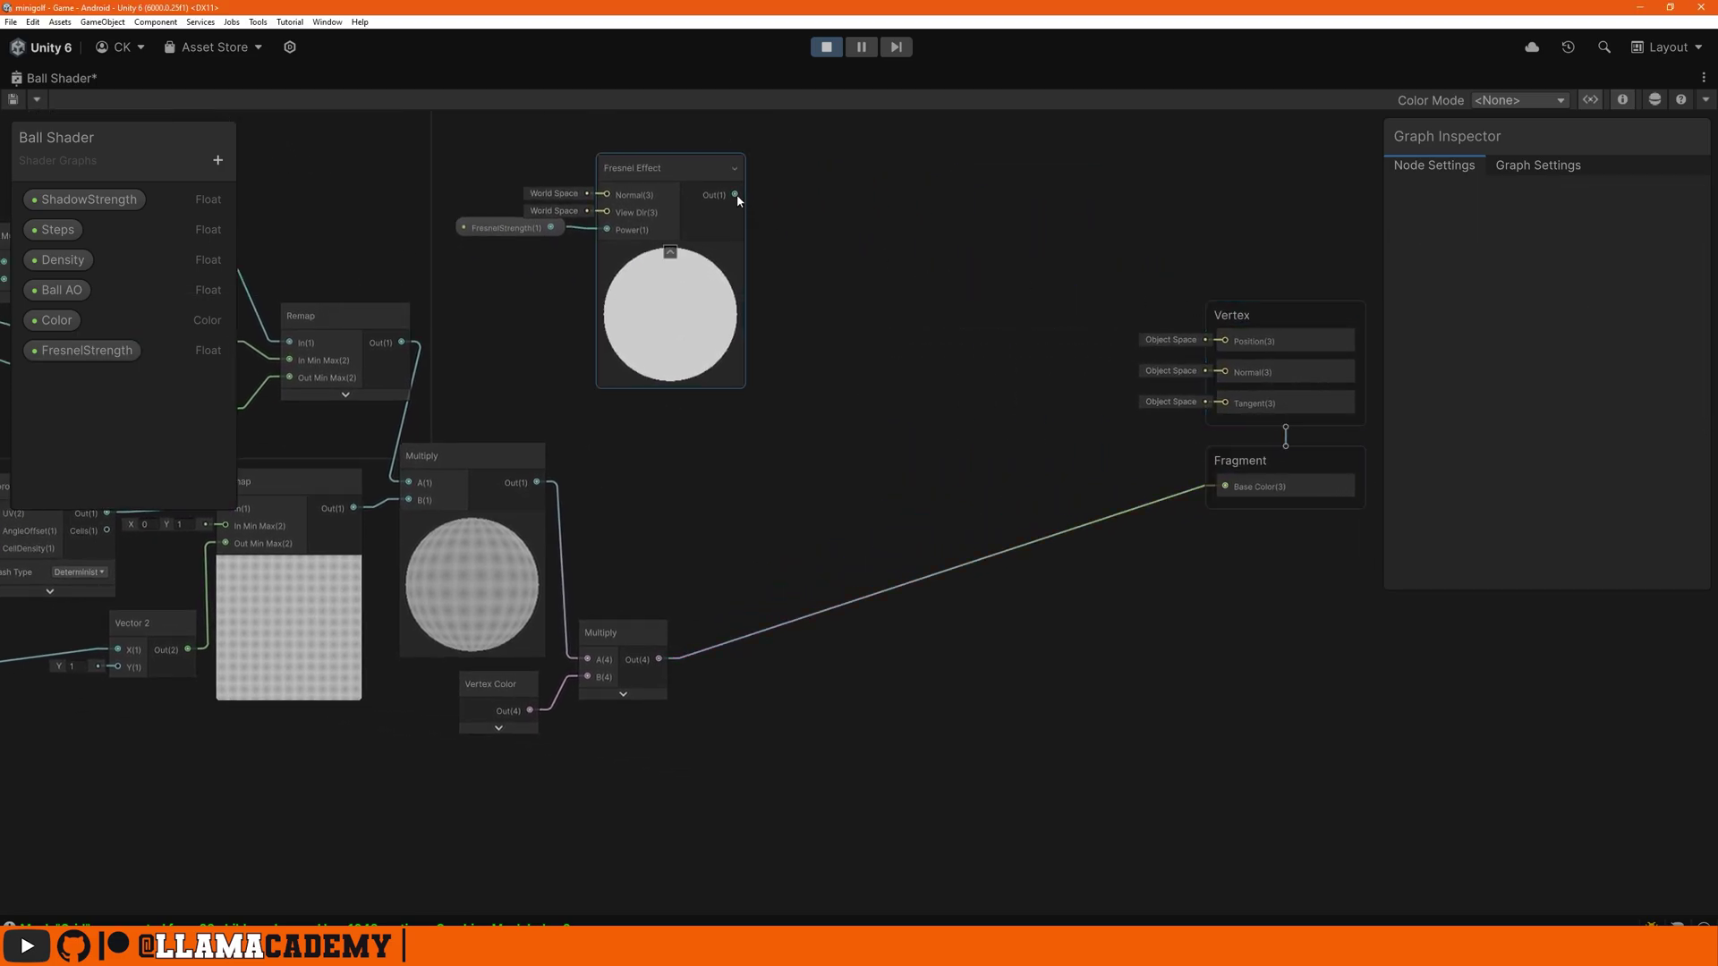
Step: Multiply the Fresnel by Color and add it to the toon shading in an Add node
left_click_drag(736, 195, 829, 212)
type("mul")
key("Return")
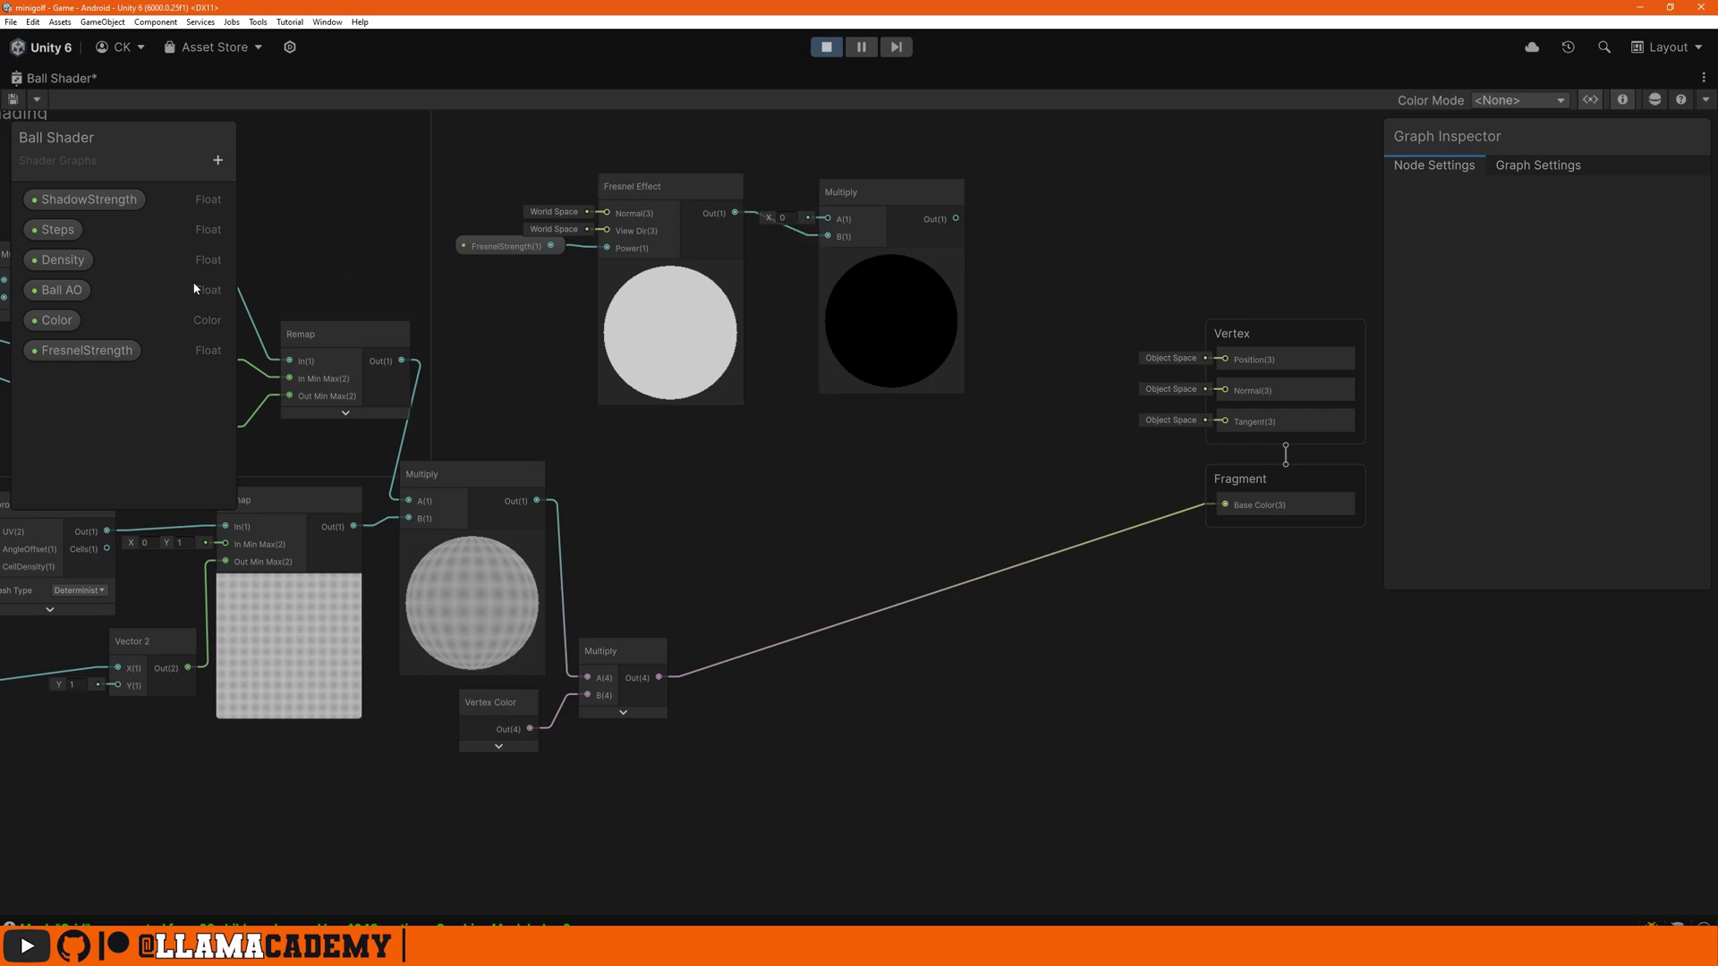
left_click(56, 319)
left_click_drag(57, 320, 827, 233)
left_click_drag(1197, 522, 984, 569)
type("add")
key("Return")
left_click_drag(955, 233, 968, 592)
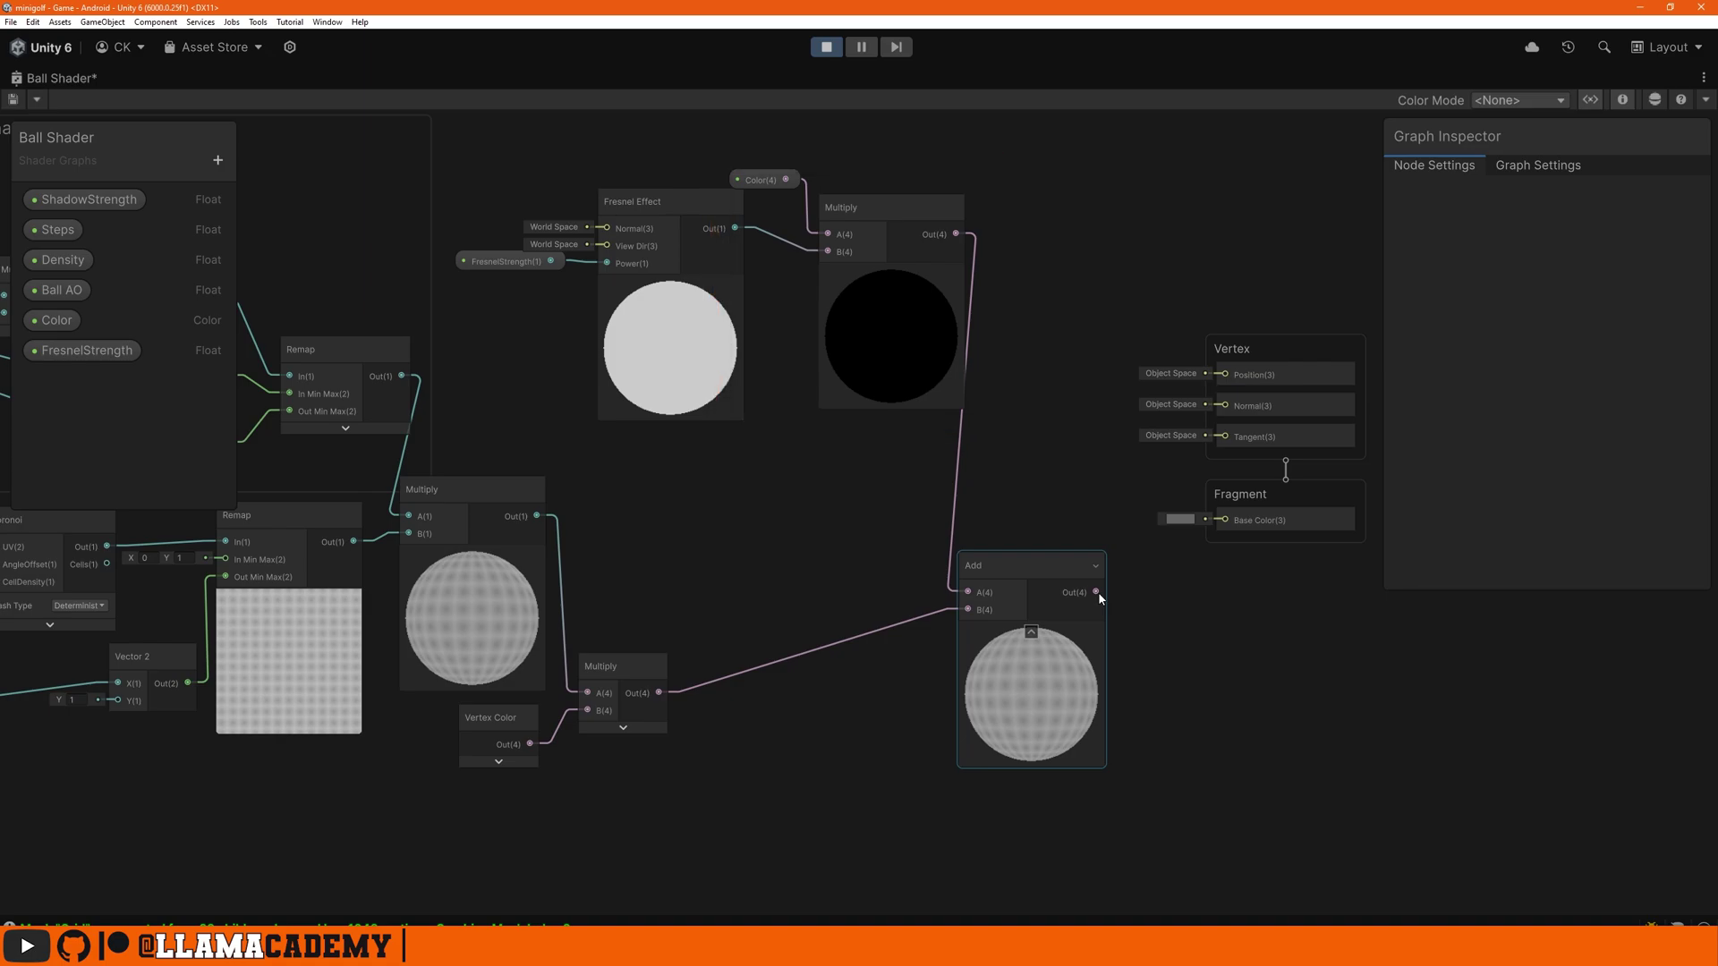
Step: Wire the Add output into Fragment Base Color and save the Ball Shader asset
left_click_drag(1095, 591, 1216, 528)
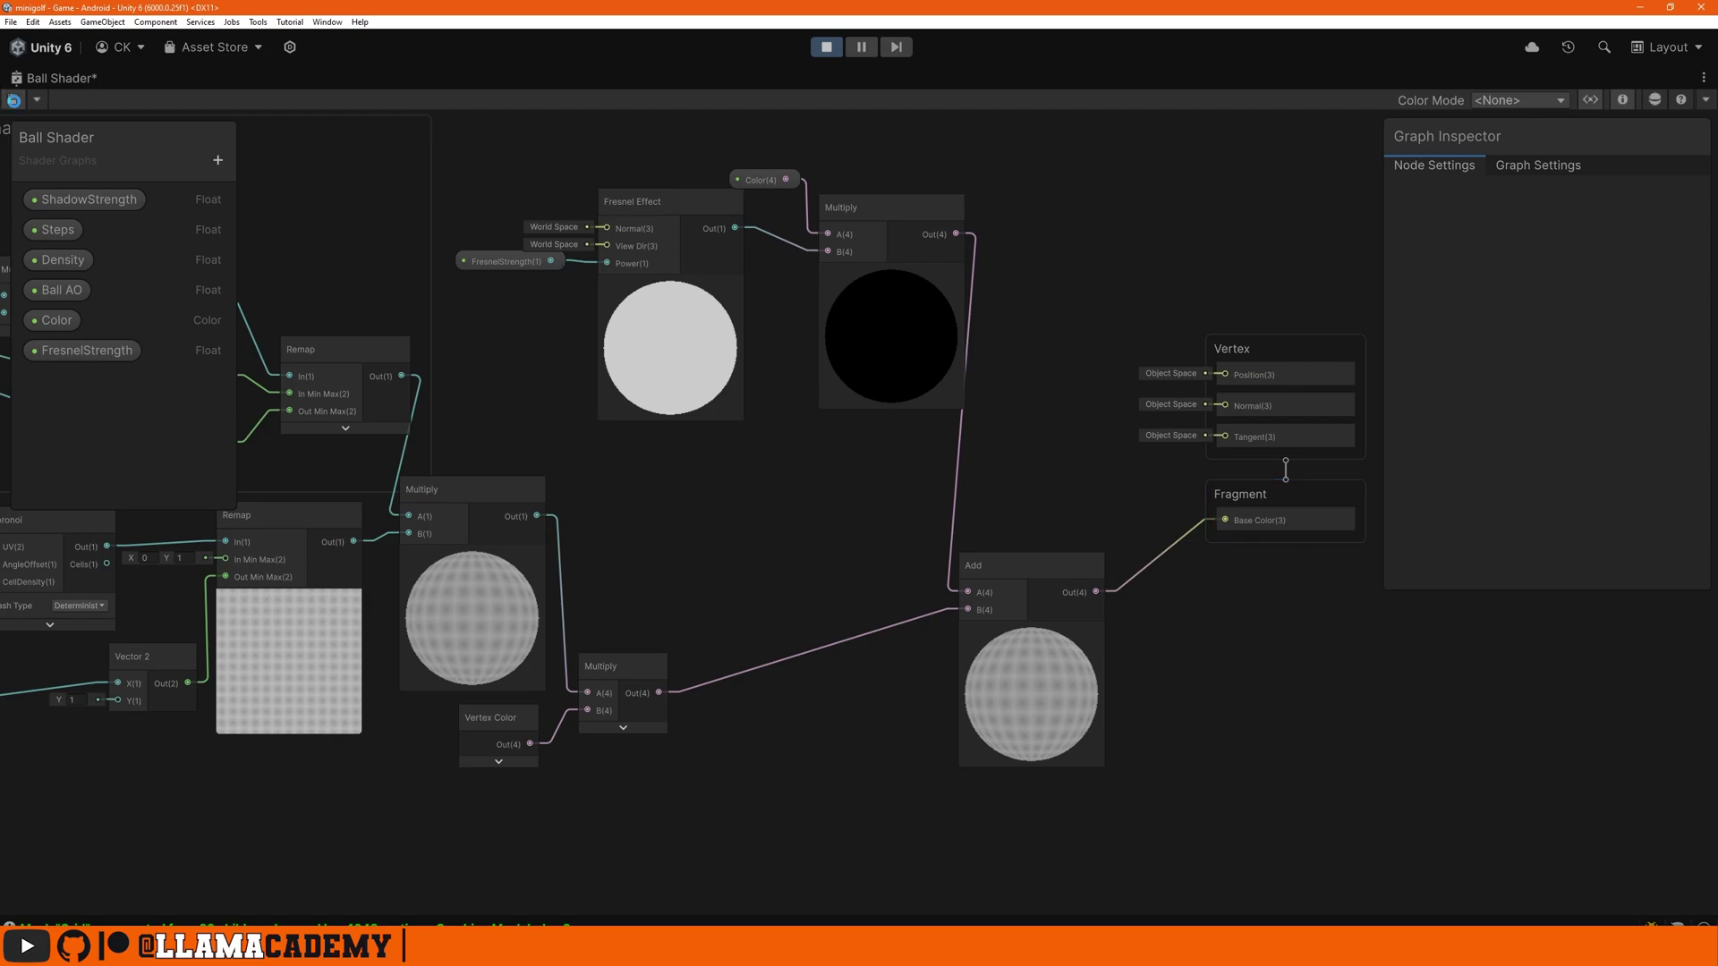
left_click(14, 99)
double_click(63, 79)
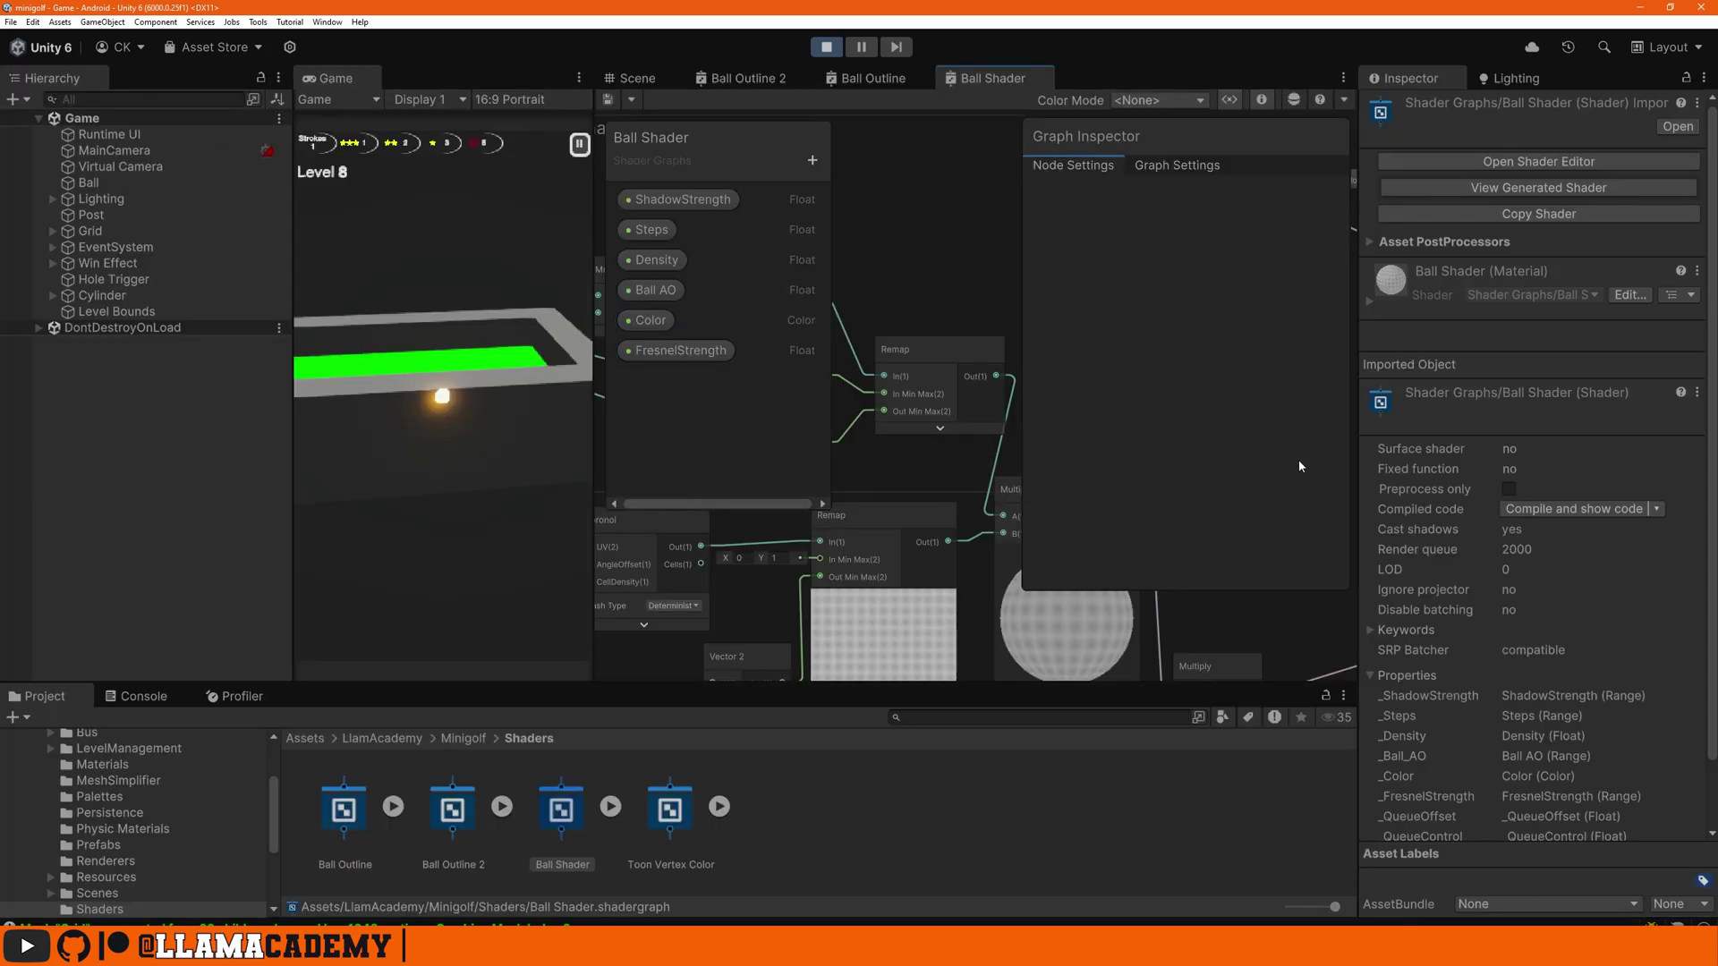
Step: Duplicate the Ball material as Ball Outline Glow
left_click(105, 764)
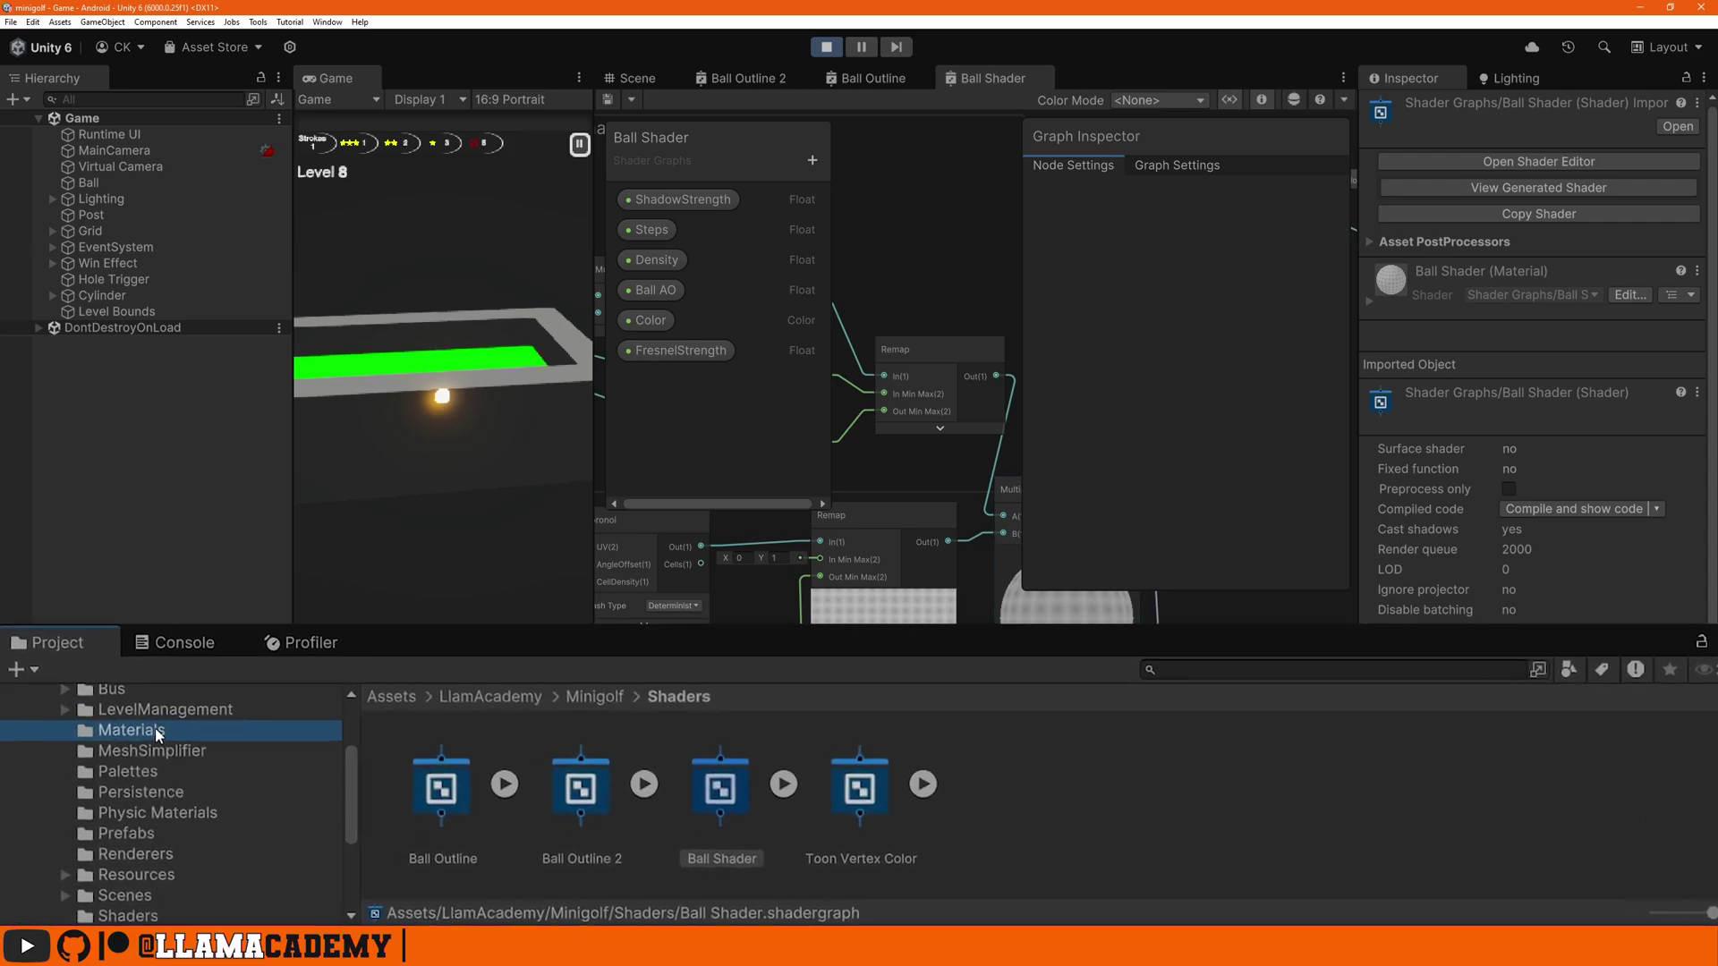
left_click(356, 844)
key("ctrl+d")
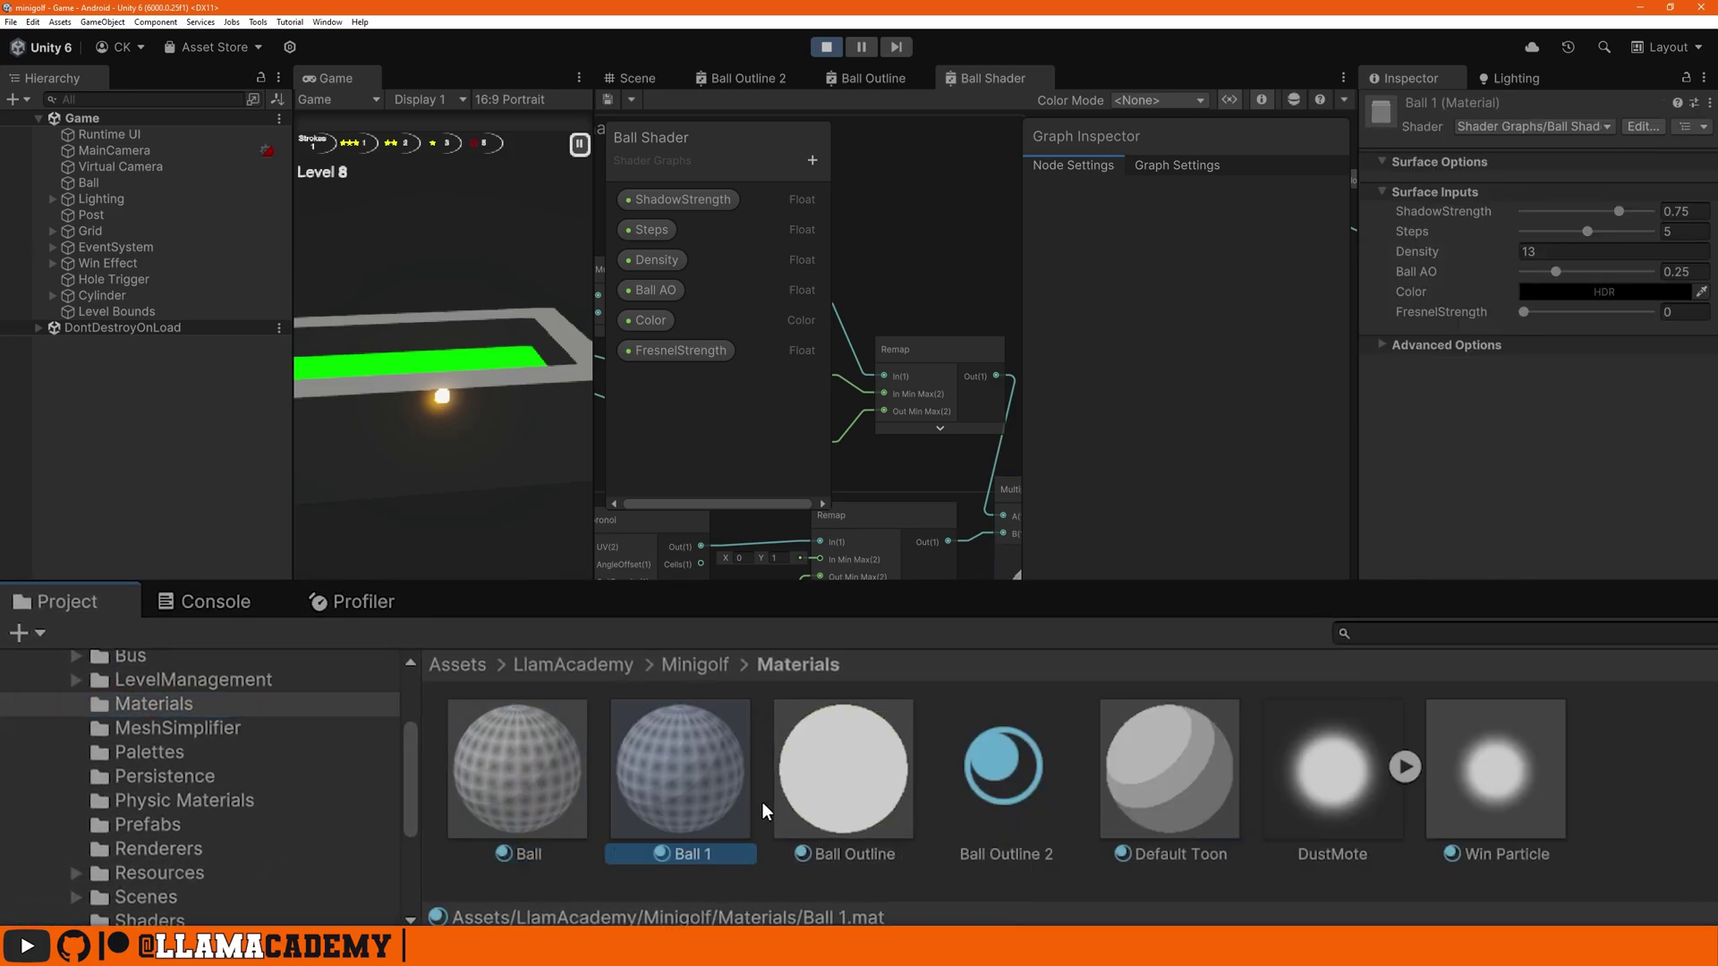
key("F2")
type("Ball Outline Glow")
key("Return")
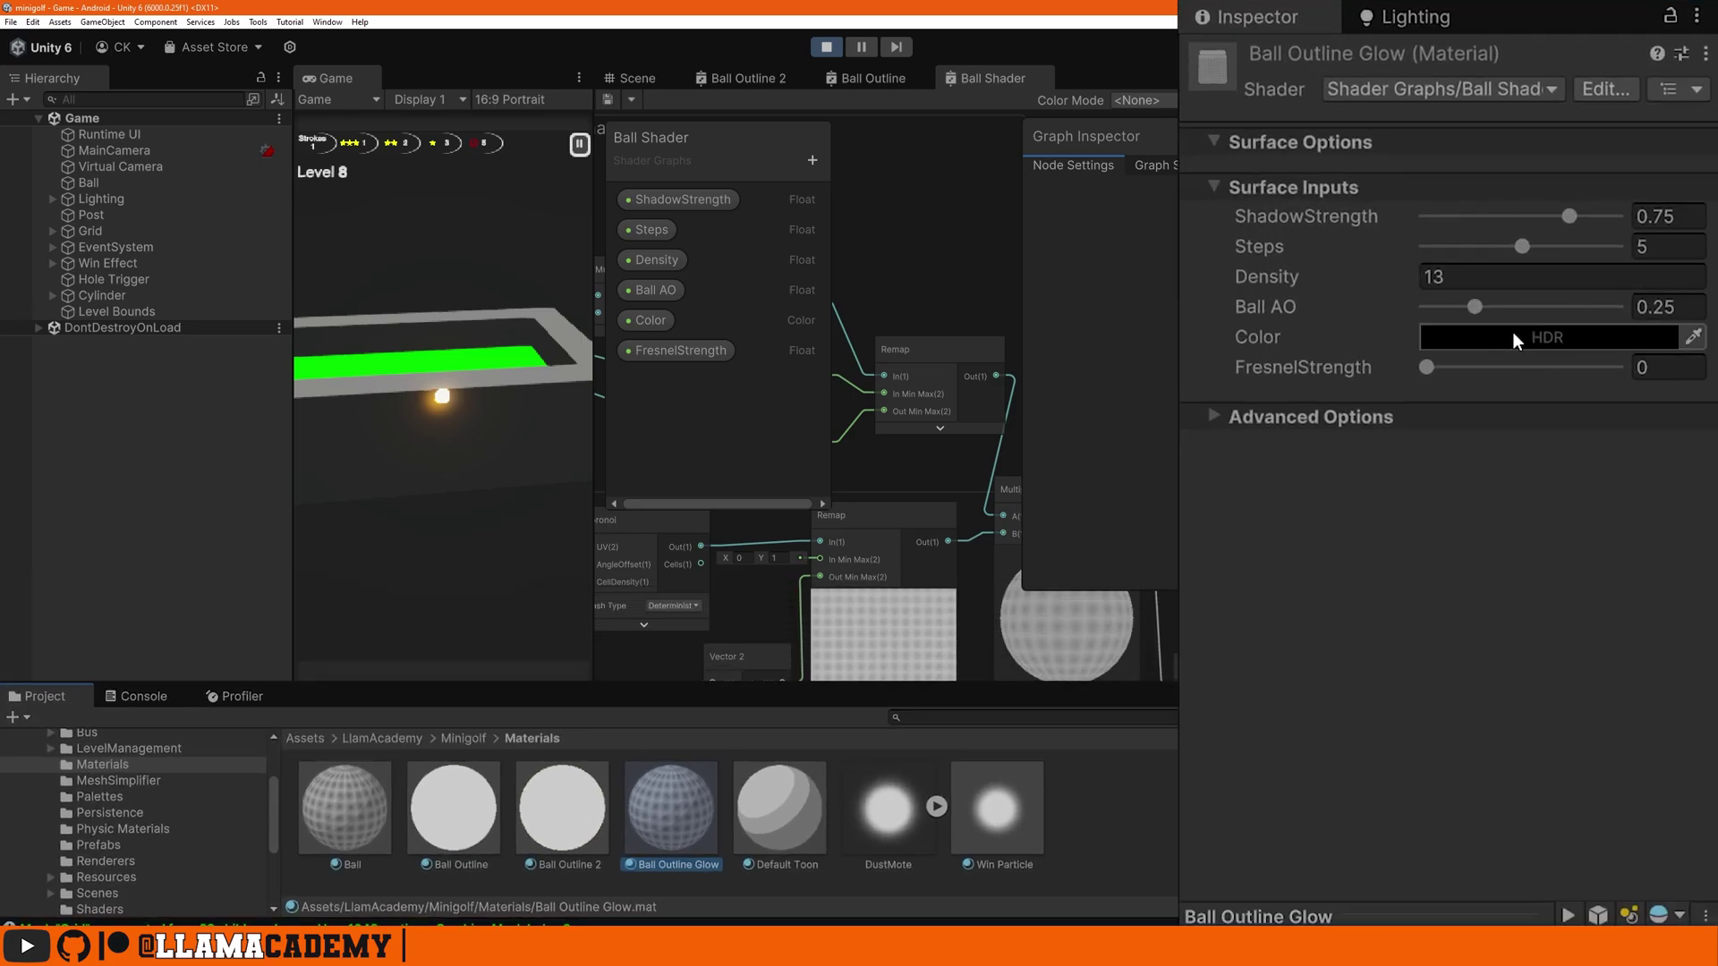
Step: Set an orange HDR Color at intensity 4 and FresnelStrength 4, previewing on a sphere
left_click(1512, 337)
left_click(1580, 878)
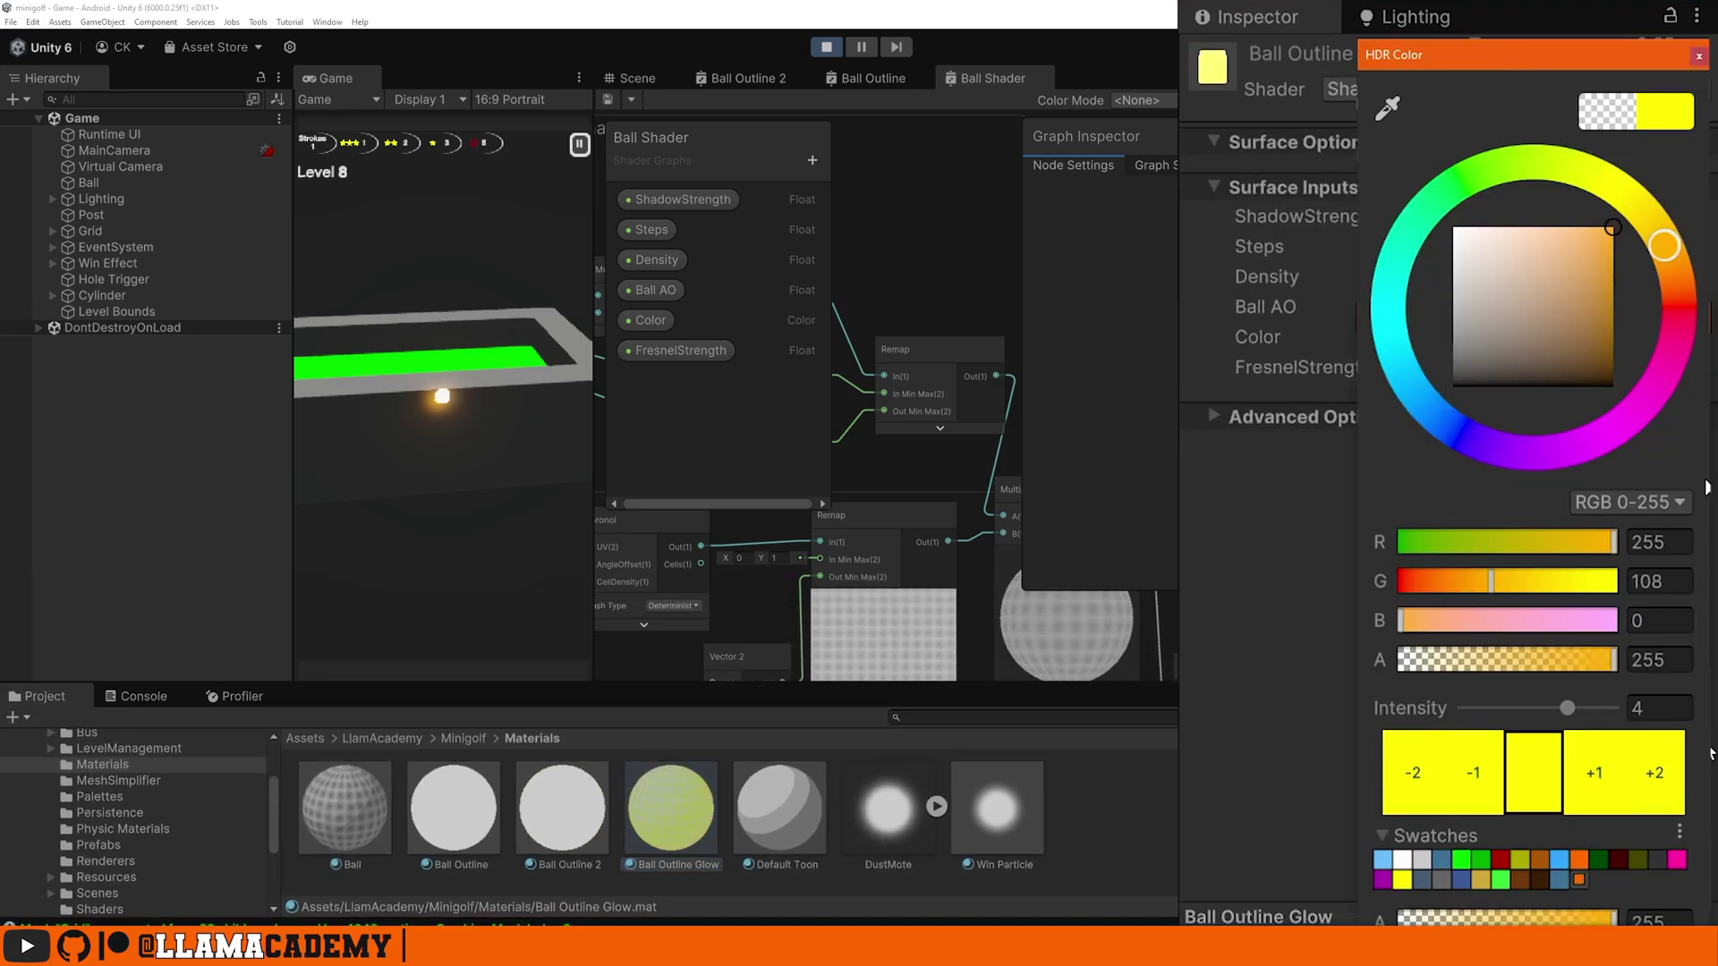
left_click(1697, 56)
left_click(1675, 366)
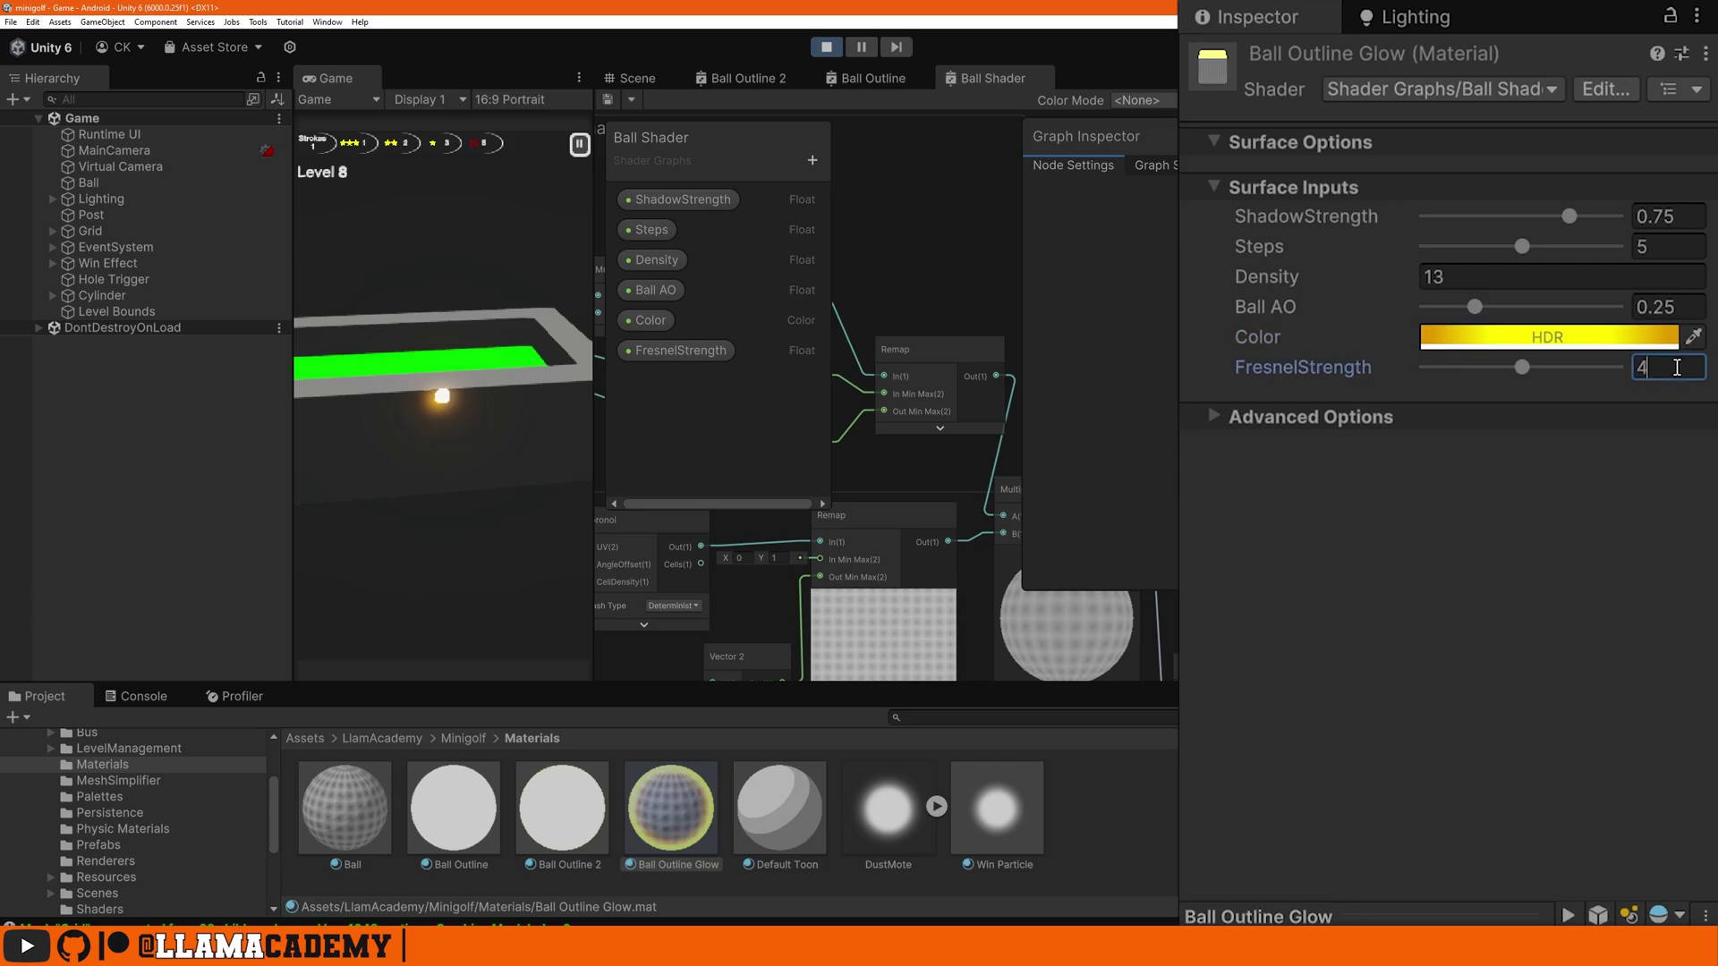
left_click_drag(1598, 917, 1598, 577)
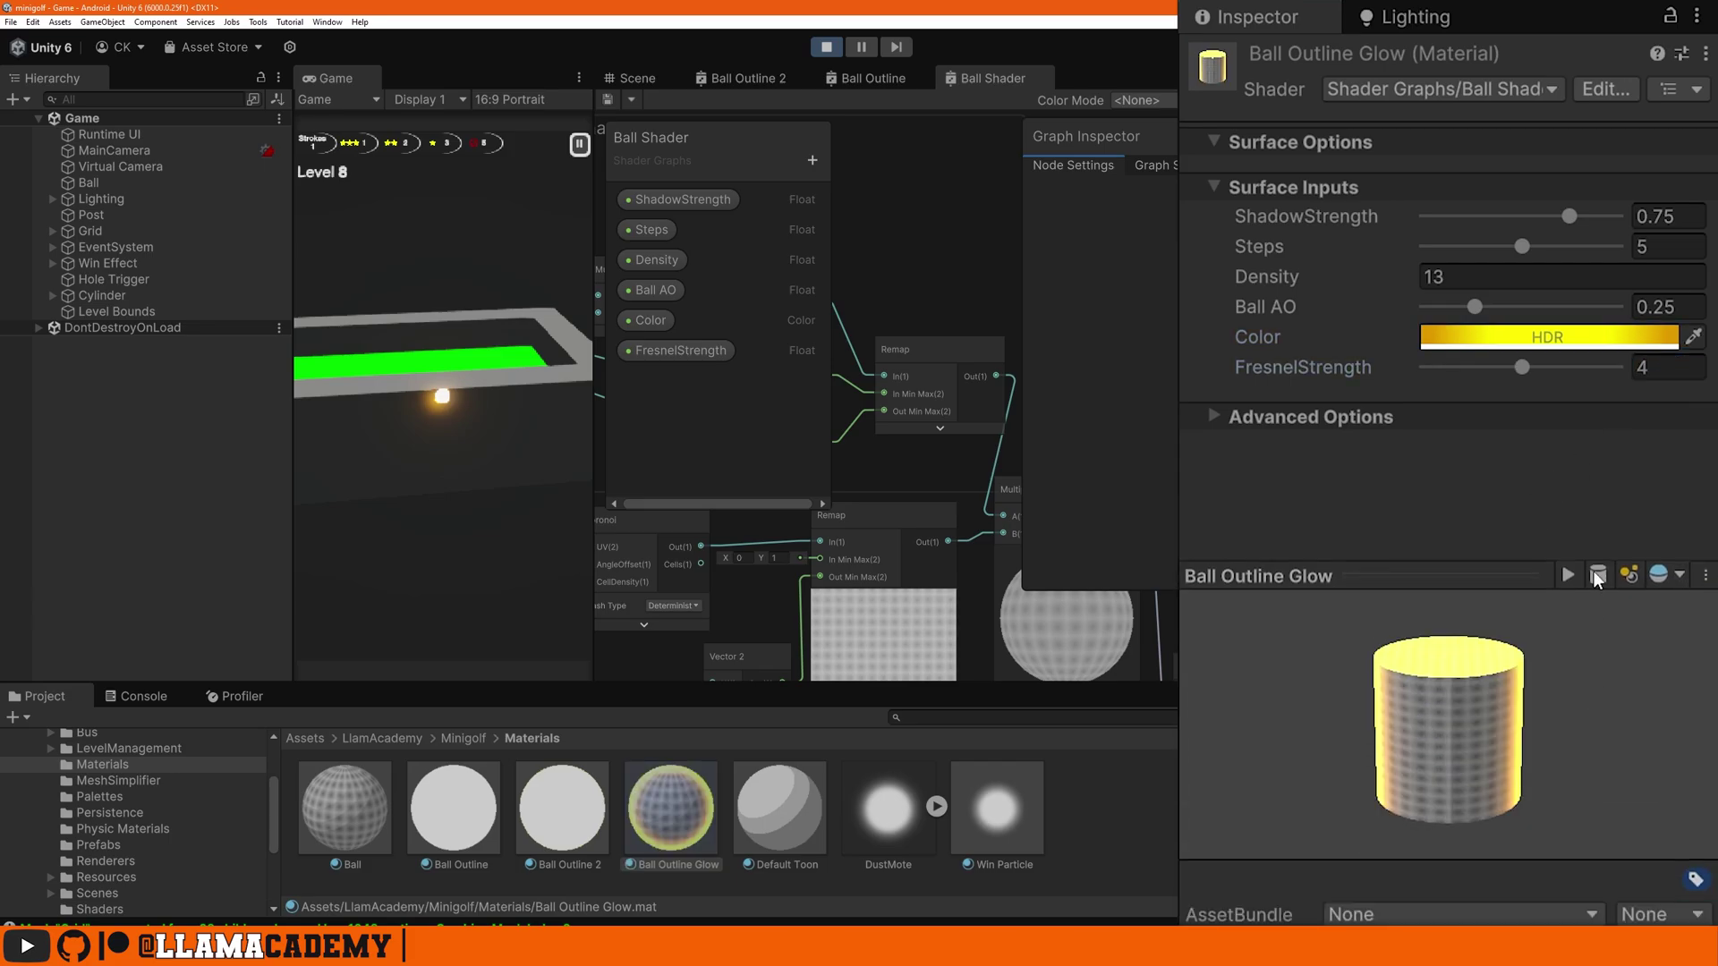
left_click(1598, 578)
left_click(1598, 577)
left_click(1598, 577)
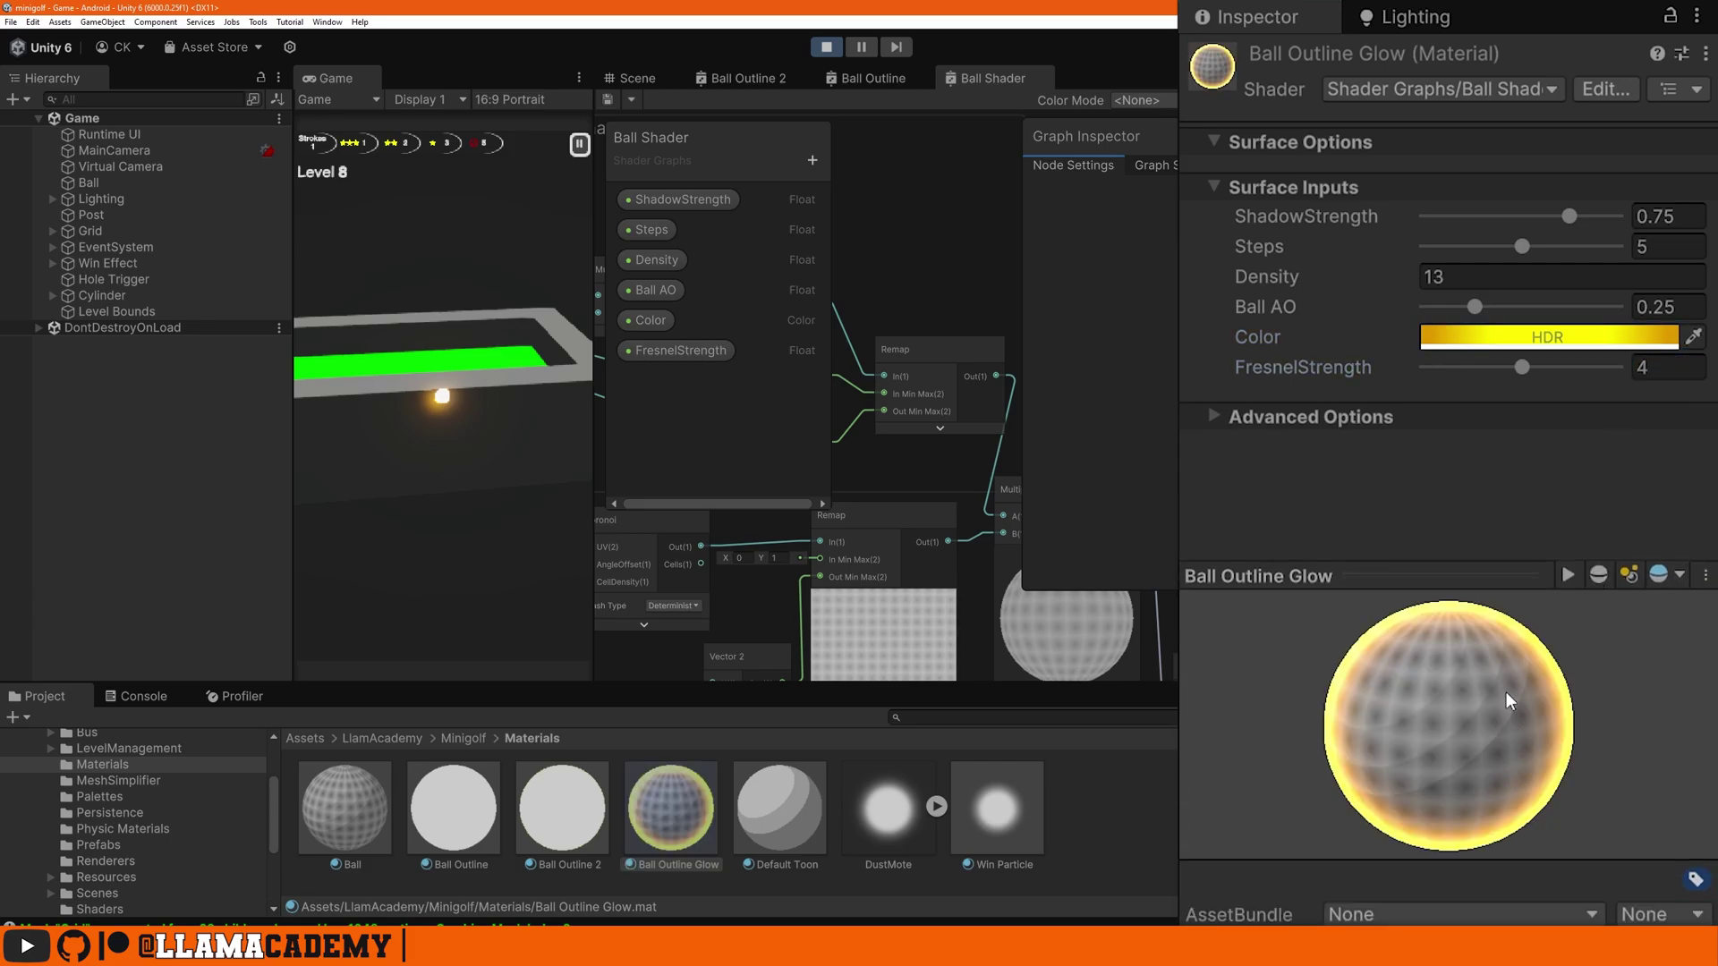
mouse_move(1507, 752)
left_mouse_down()
mouse_move(1409, 662)
mouse_move(1416, 764)
mouse_move(1392, 746)
left_mouse_up()
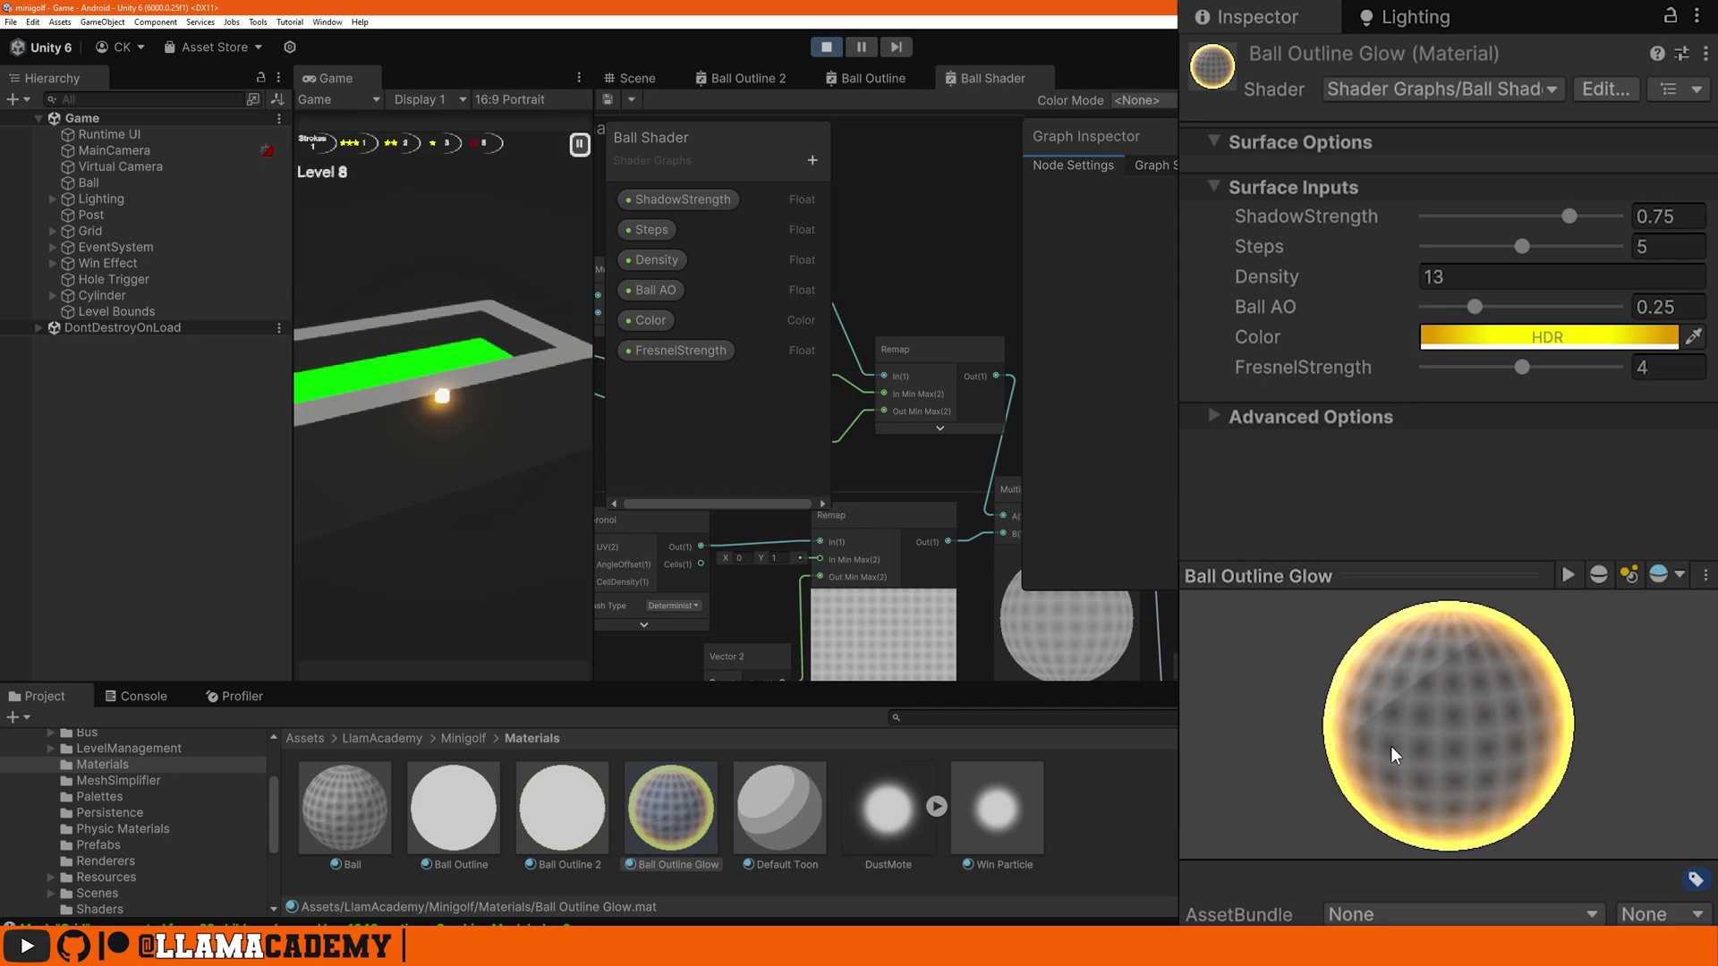
left_click(1342, 575)
Step: Set URP-Renderer's Ball Highlight override material to Ball Outline Glow
left_click(119, 862)
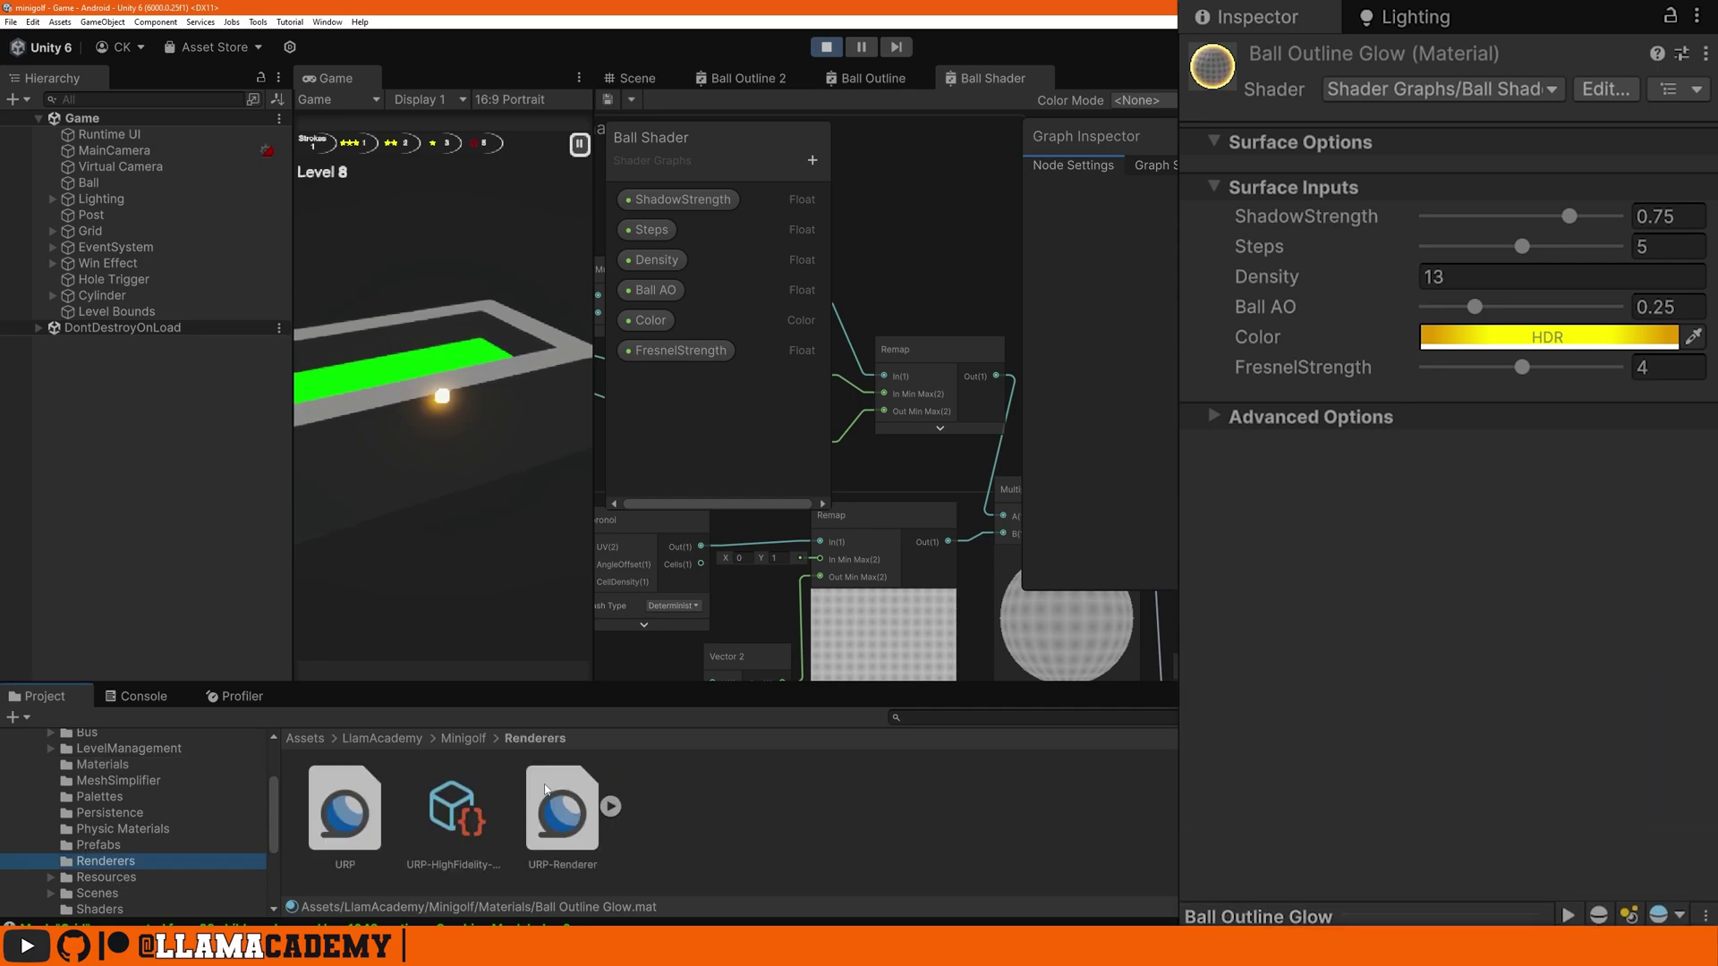
left_click(562, 810)
scroll(1618, 882, "down", 5)
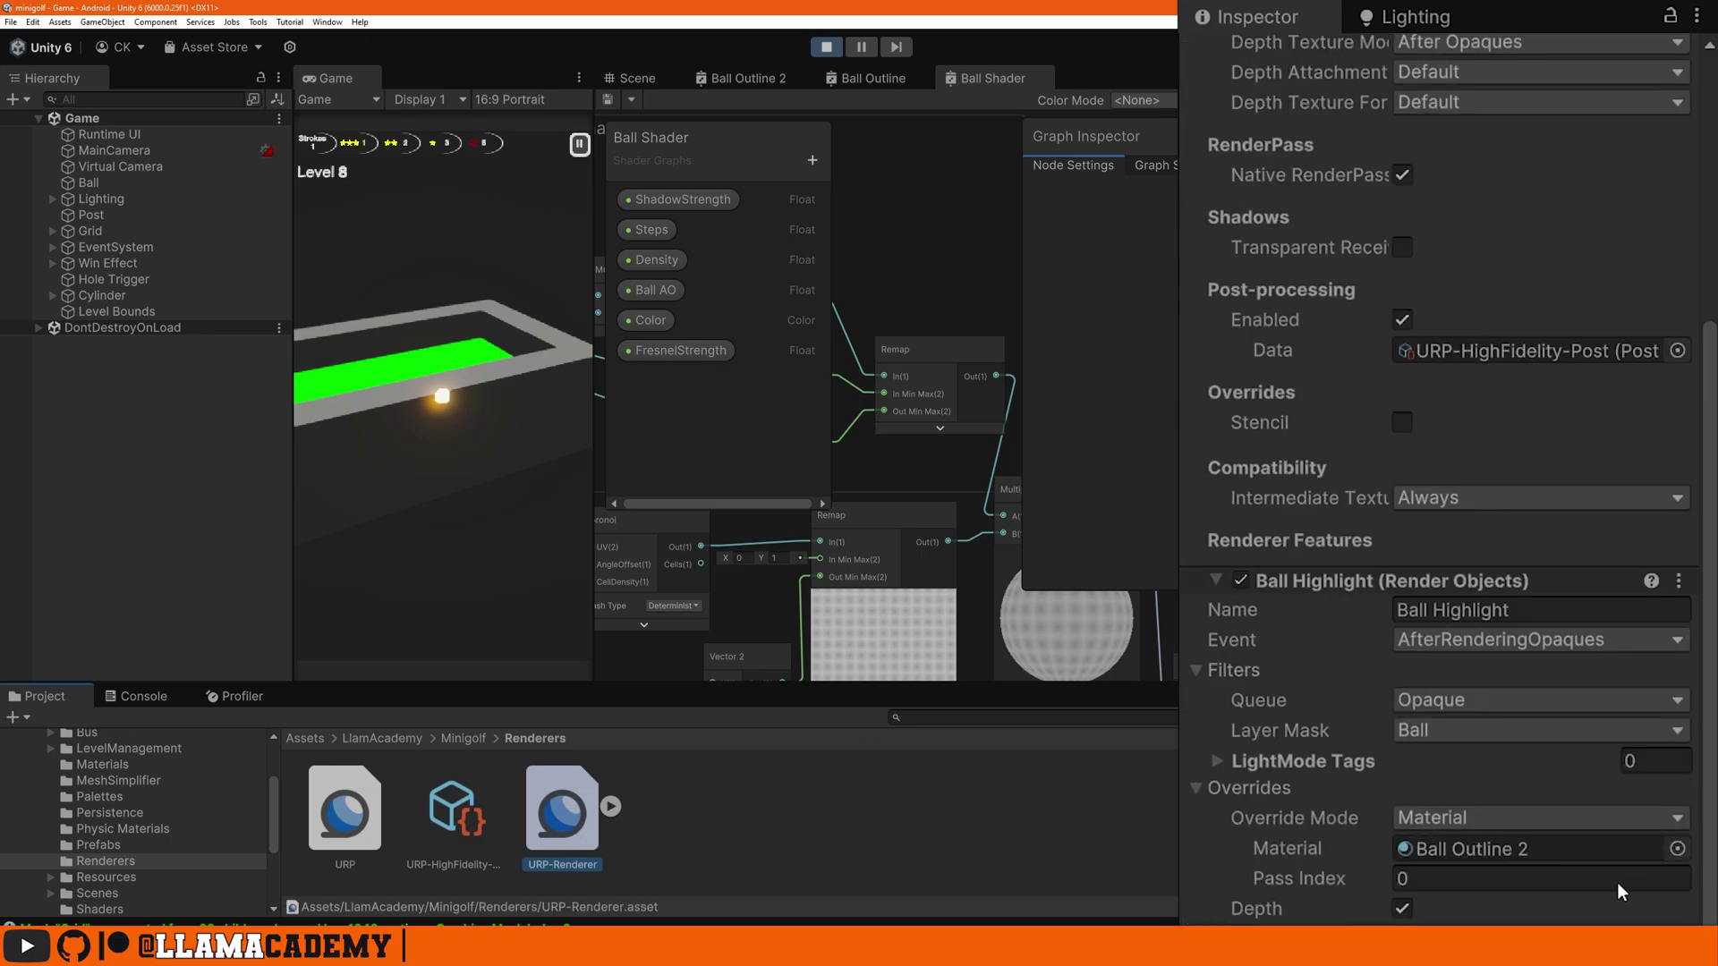
left_click(1678, 849)
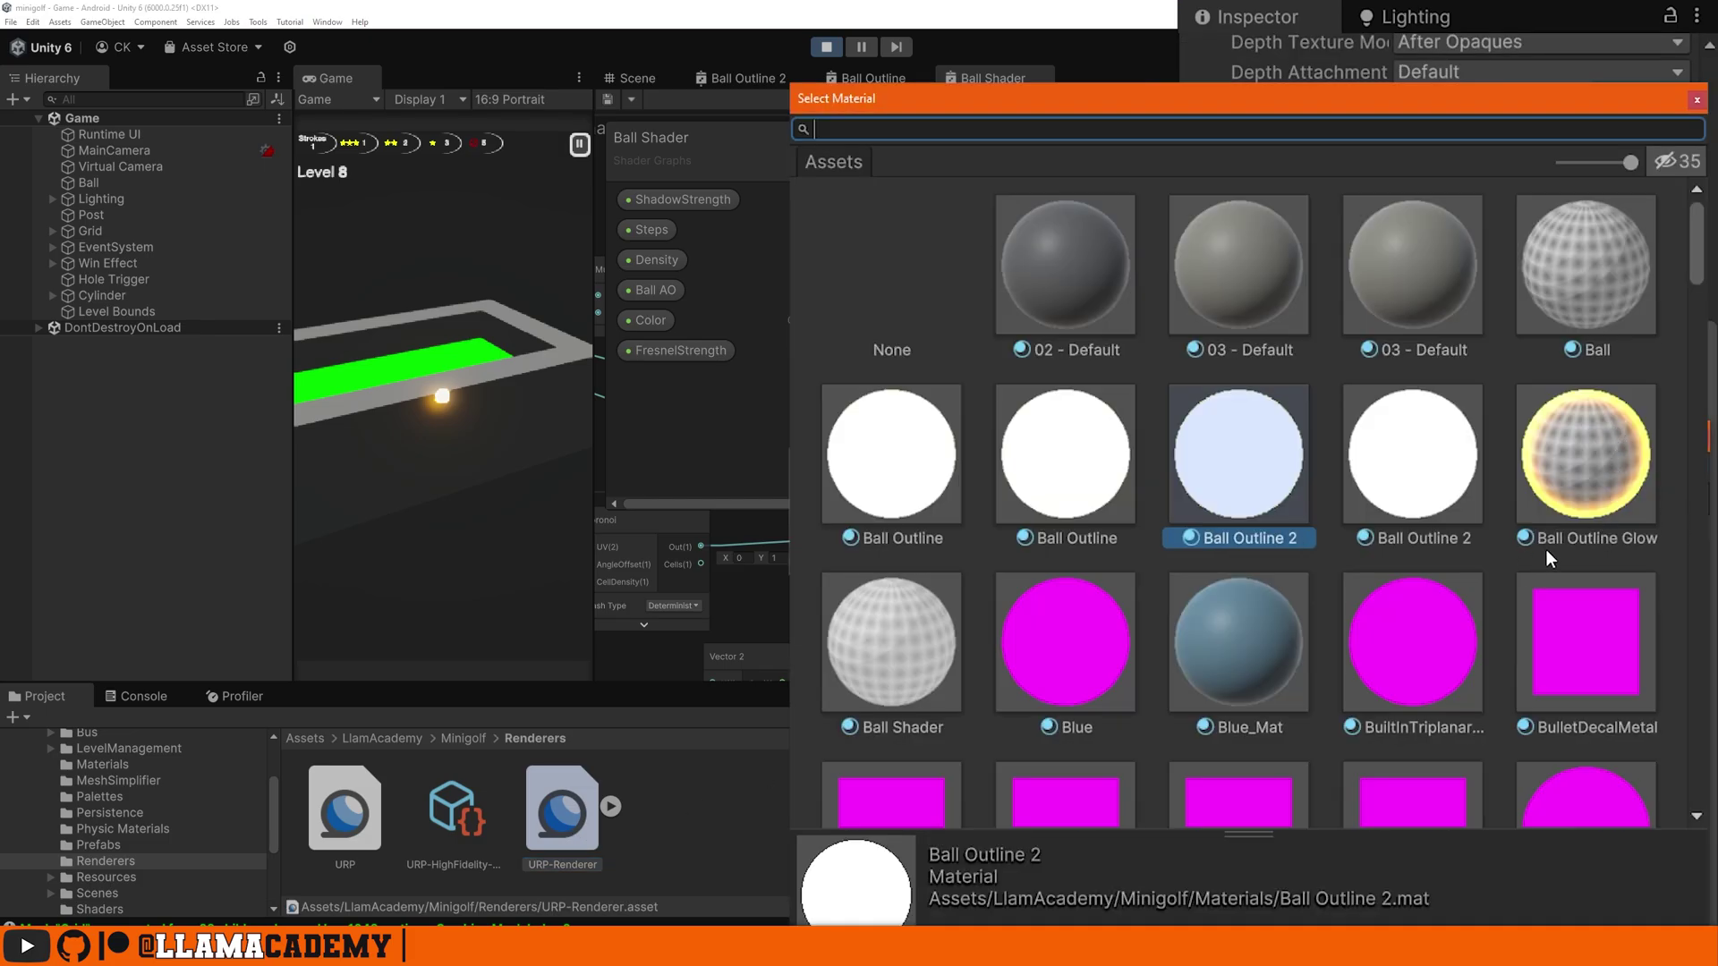
double_click(1587, 458)
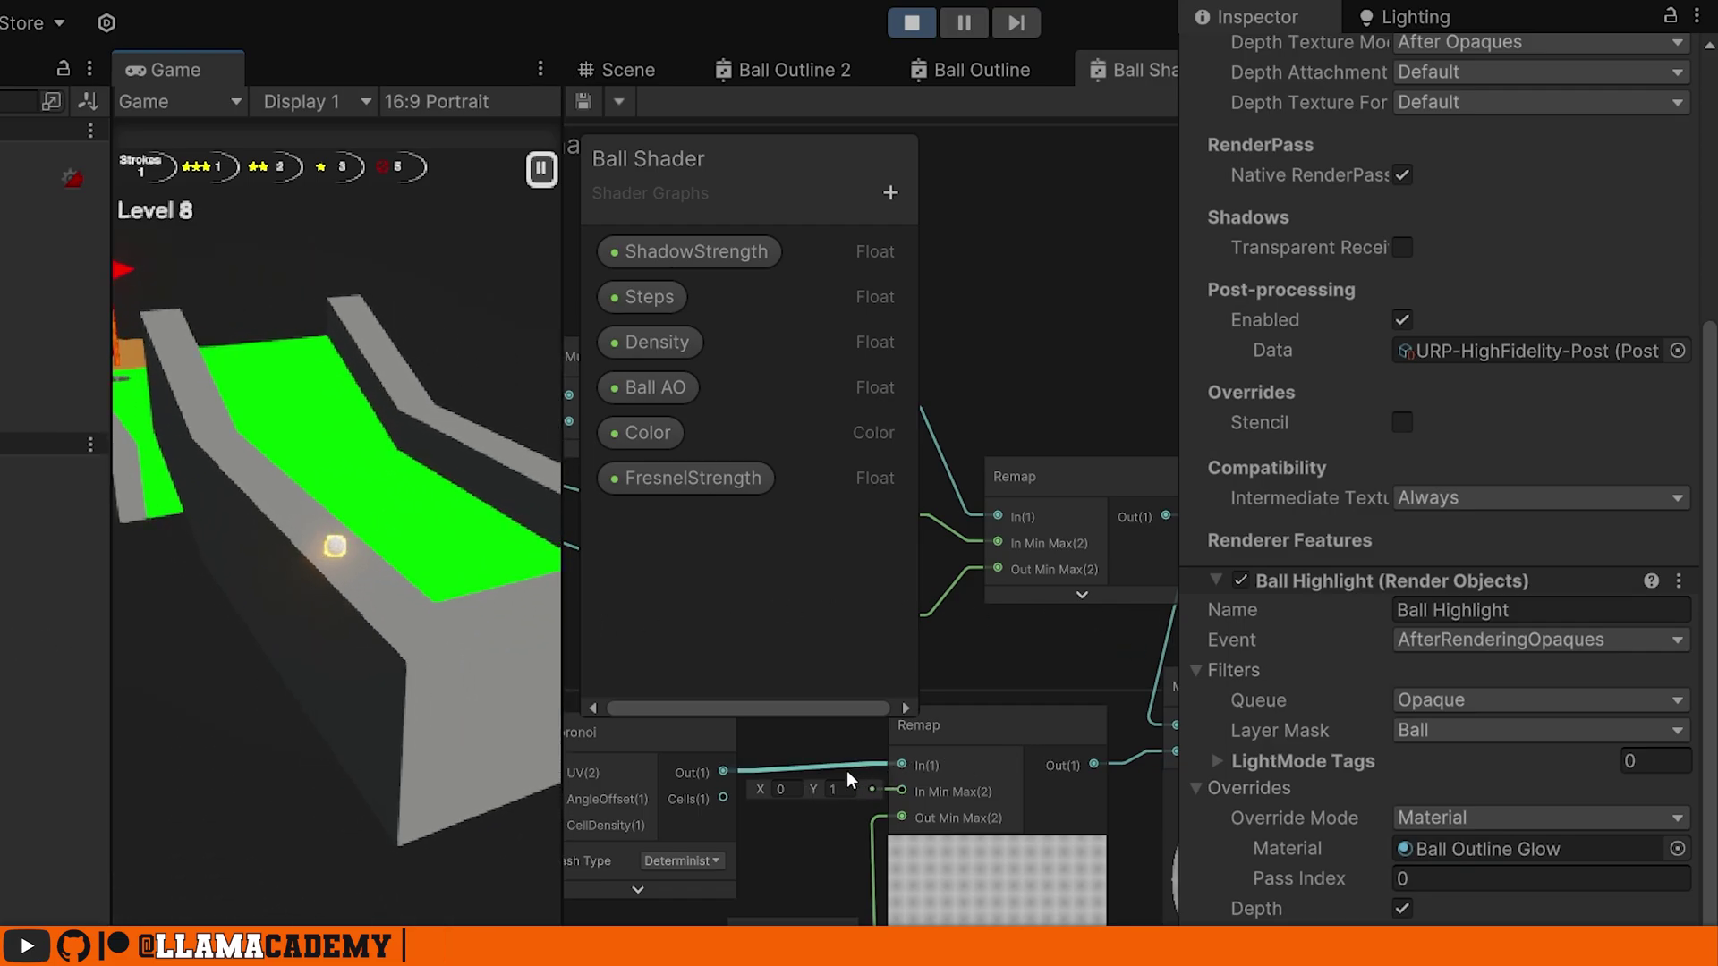
Step: Open the Ball Outline Glow material and sweep FresnelStrength down, then up to 8
double_click(1530, 848)
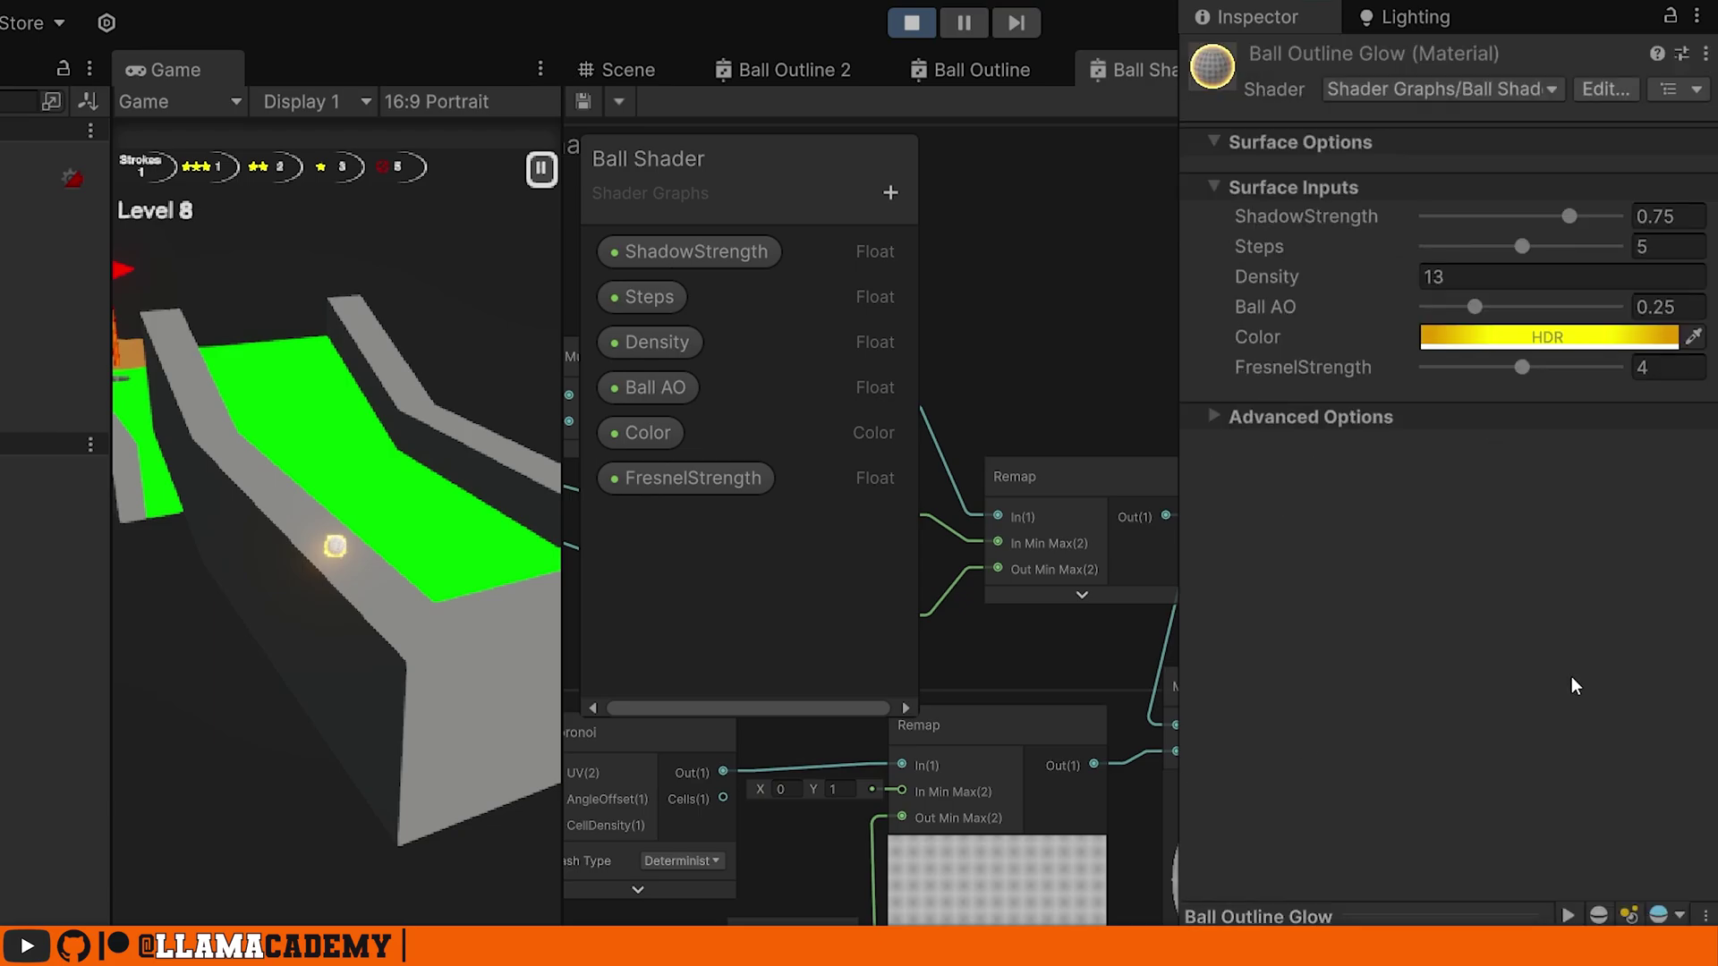
left_click(1521, 368)
left_click_drag(1524, 374, 1477, 375)
Step: Raise the yellow glow Color's HDR intensity to about 5.1 and set FresnelStrength to 3.28
left_click(1542, 346)
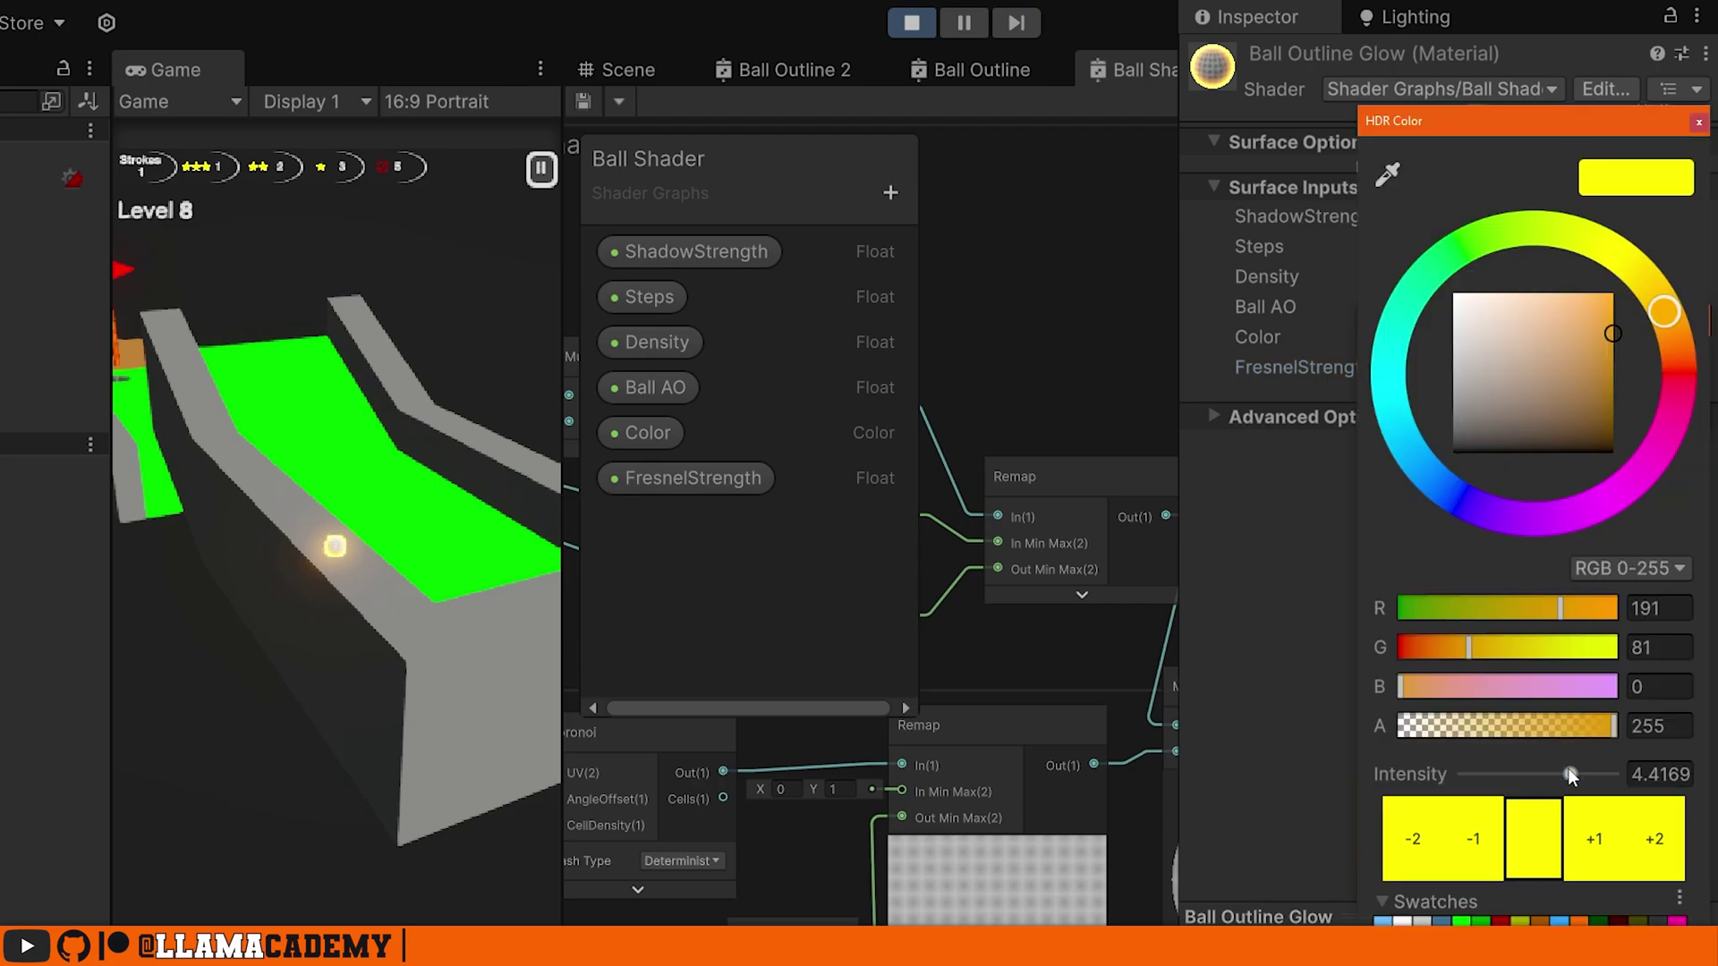
left_click_drag(1570, 774, 1454, 777)
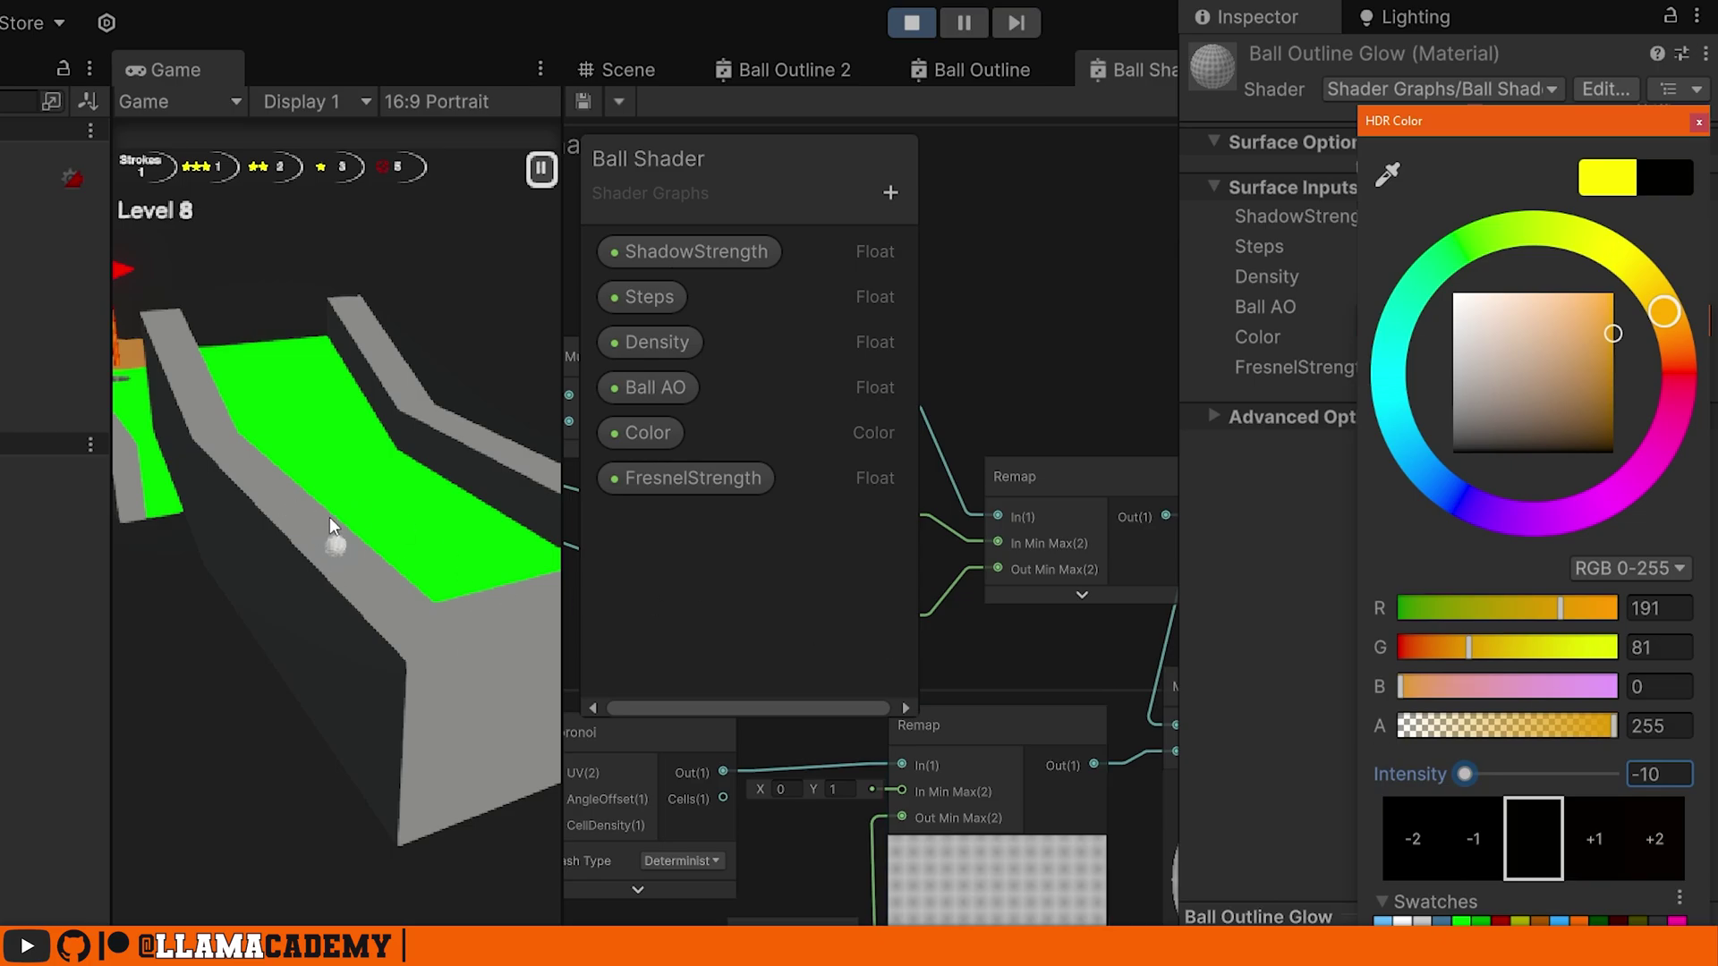
left_click(458, 646)
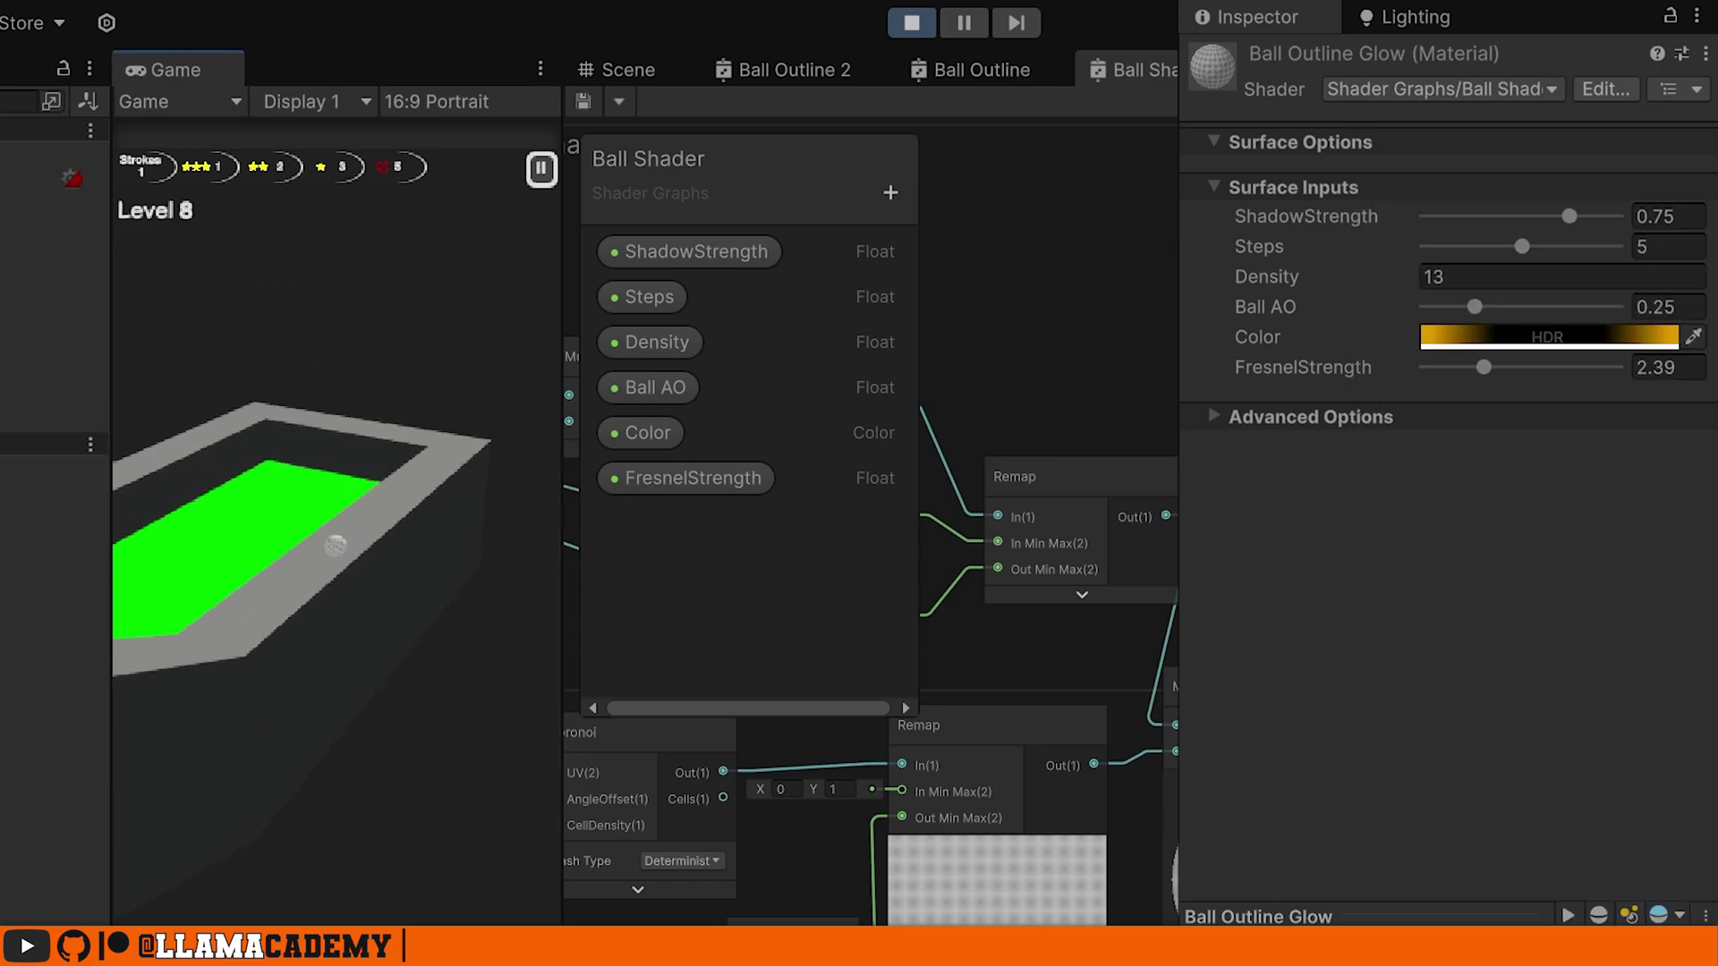
left_click(1548, 336)
left_click_drag(1466, 768, 1575, 768)
left_click(1699, 116)
left_click_drag(1485, 367, 1505, 366)
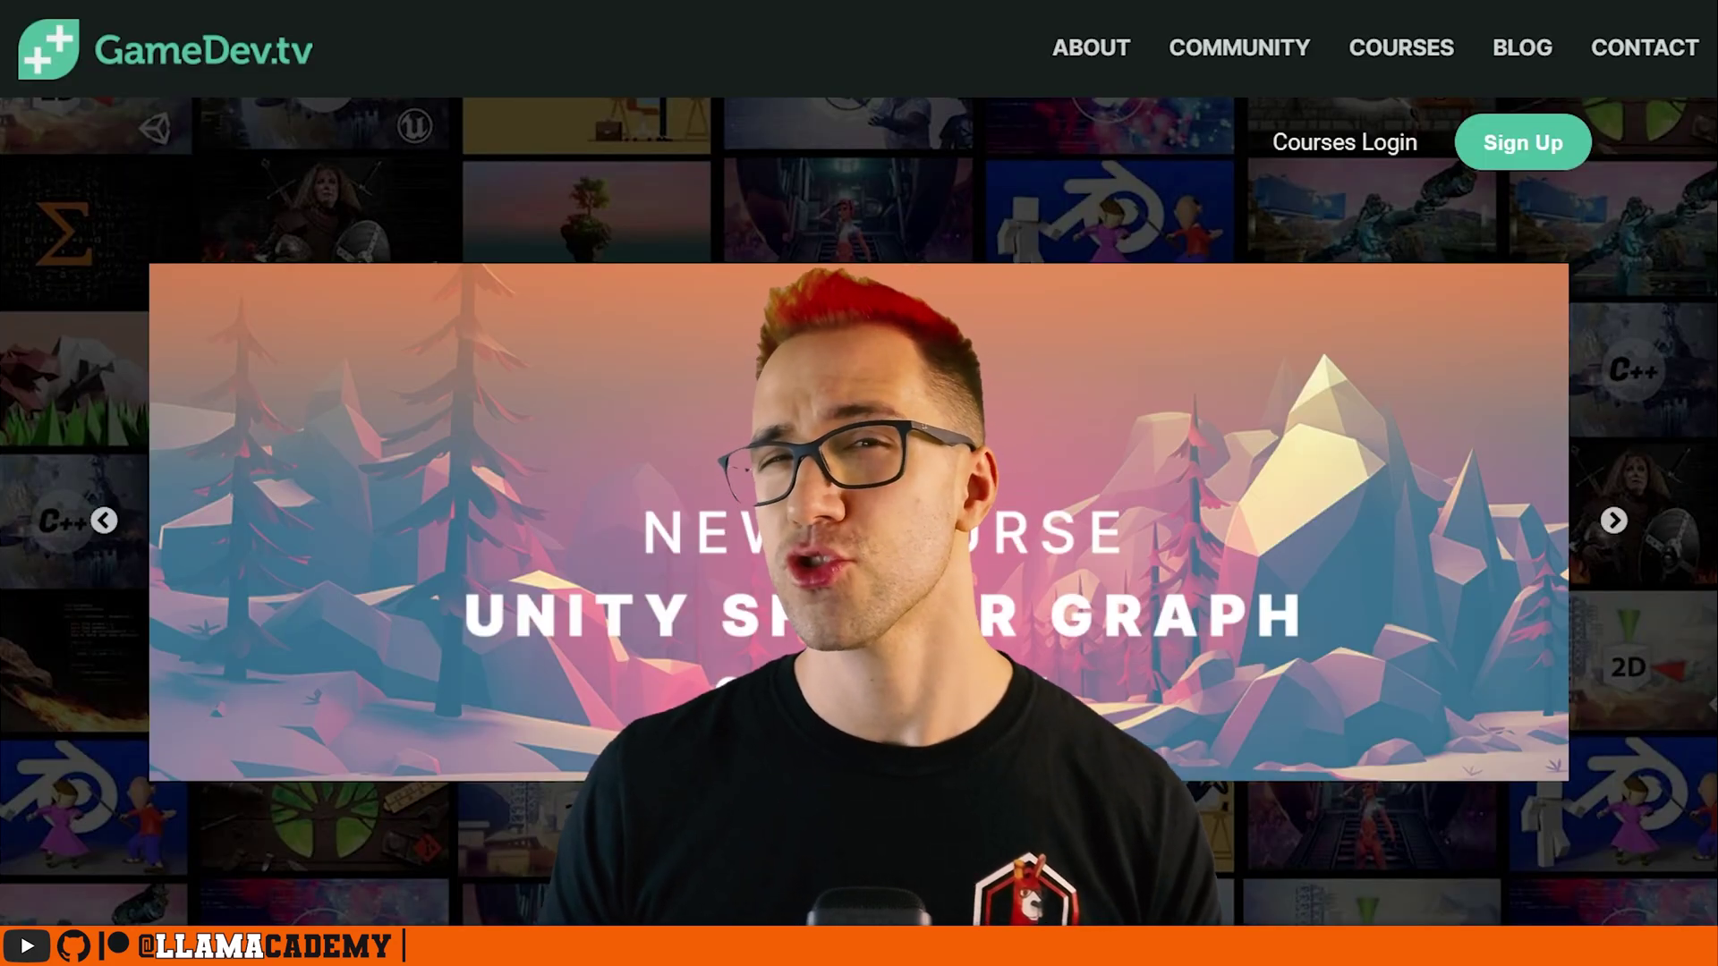
Step: Scroll past the GameDev.tv banner to the Featured cards, led by the $12 Unity Shader Graph course
scroll(859, 510, "down", 7)
scroll(634, 369, "down", 5)
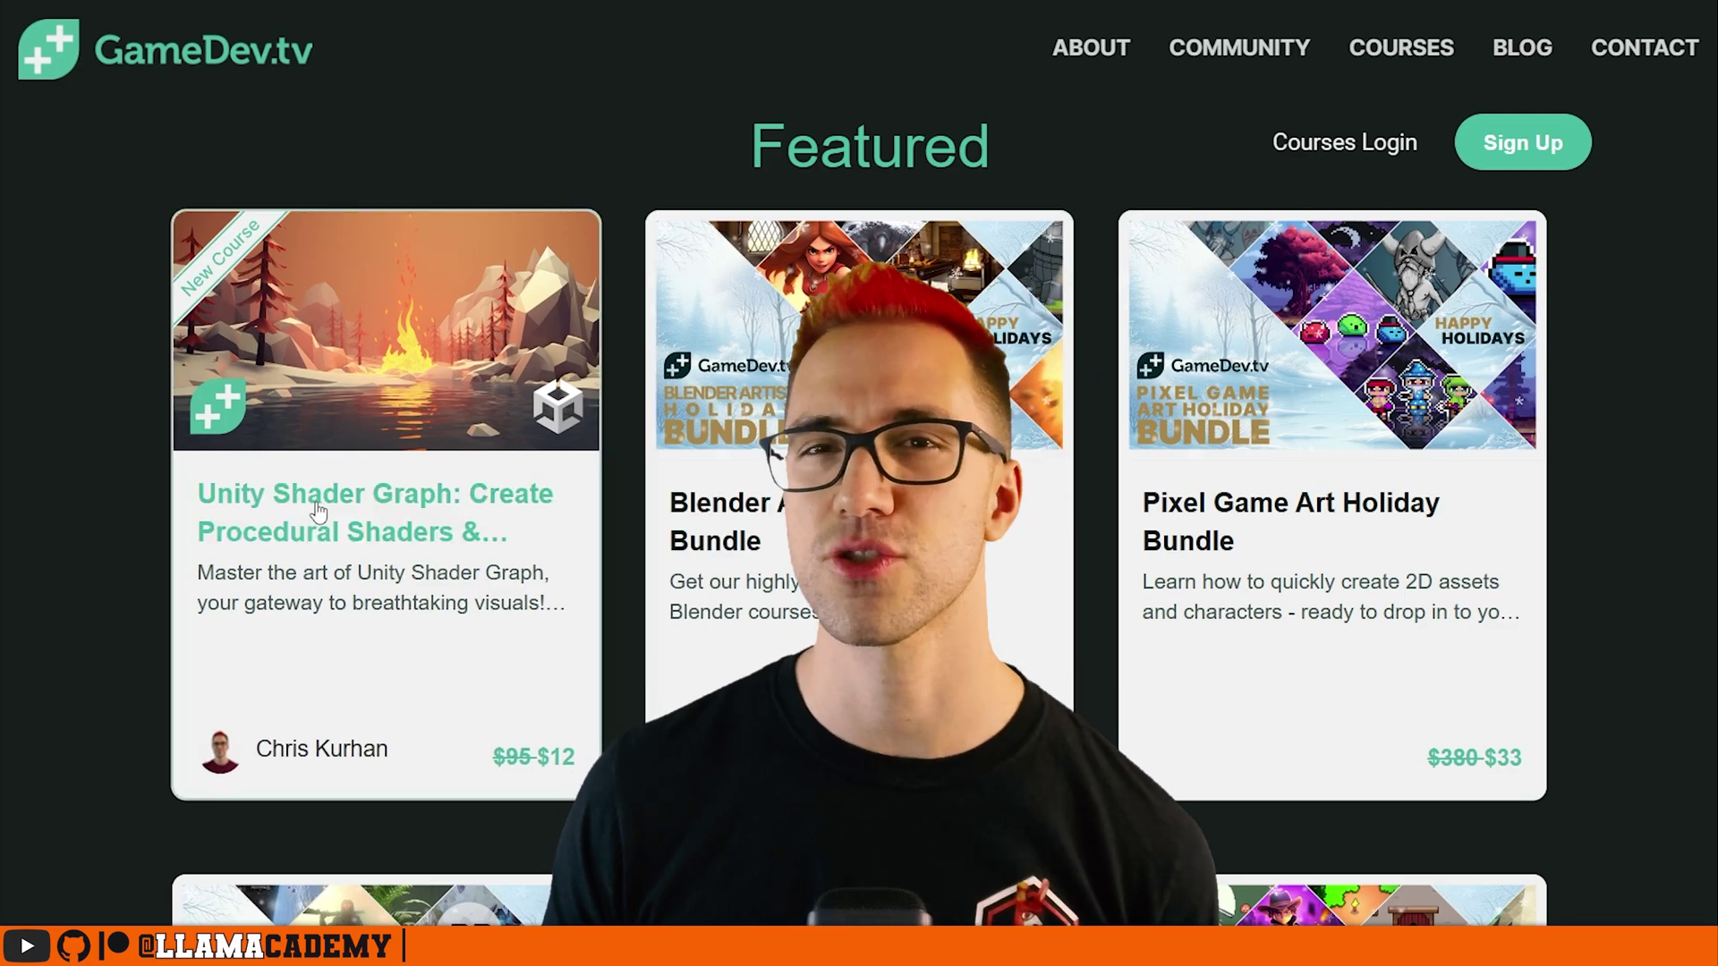